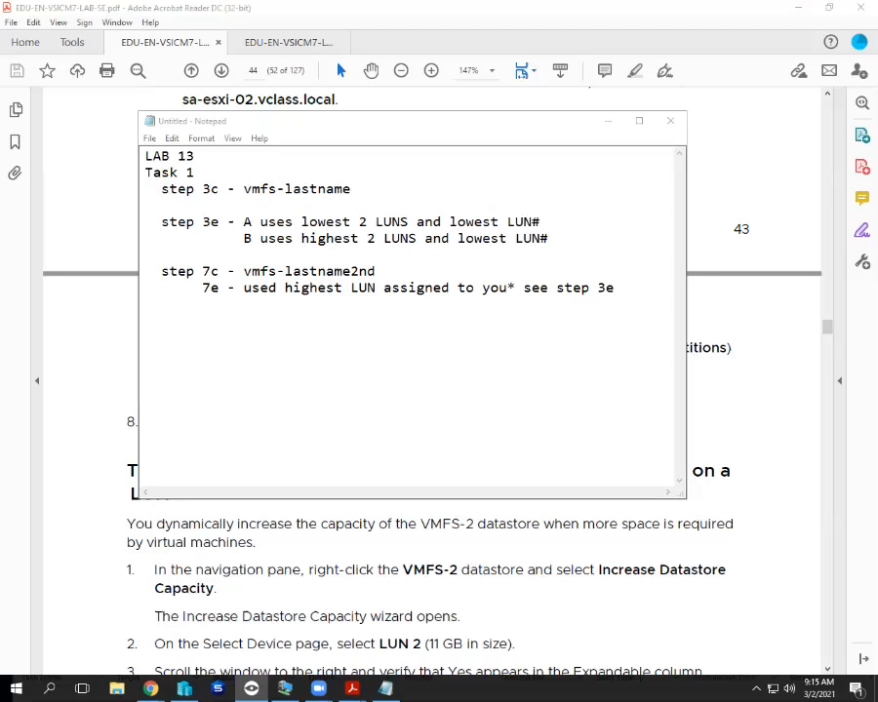
Move the Notepad notes window to the upper right and adjust its height over the PDF.
{"action": "left_click_drag", "start_coordinate": [377, 123], "coordinate": [542, 24]}
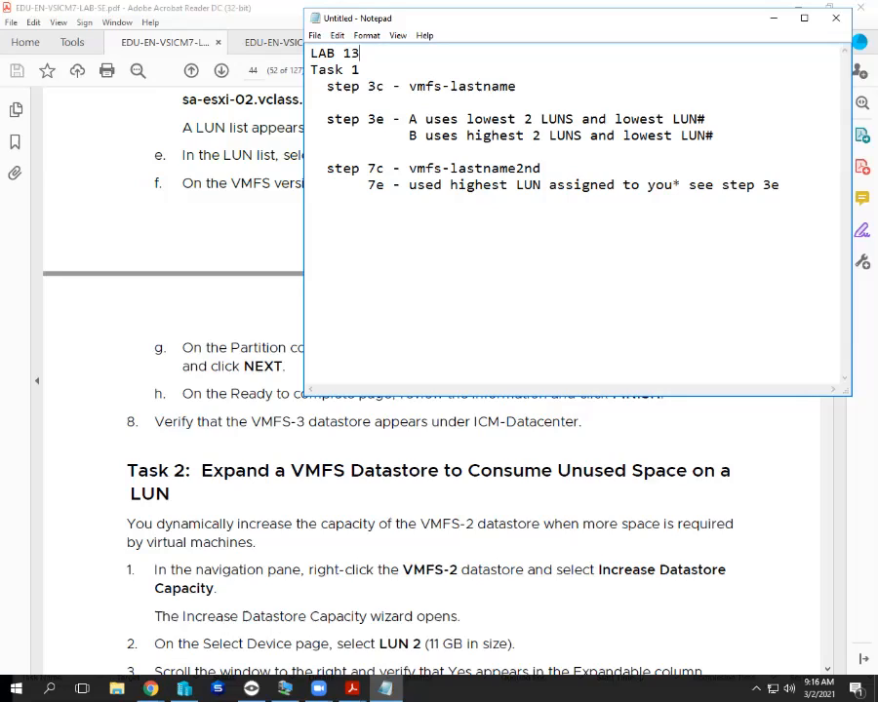
{"action": "left_click_drag", "start_coordinate": [484, 395], "coordinate": [484, 265]}
{"action": "scroll", "coordinate": [429, 439], "scroll_direction": "down", "scroll_amount": 4}
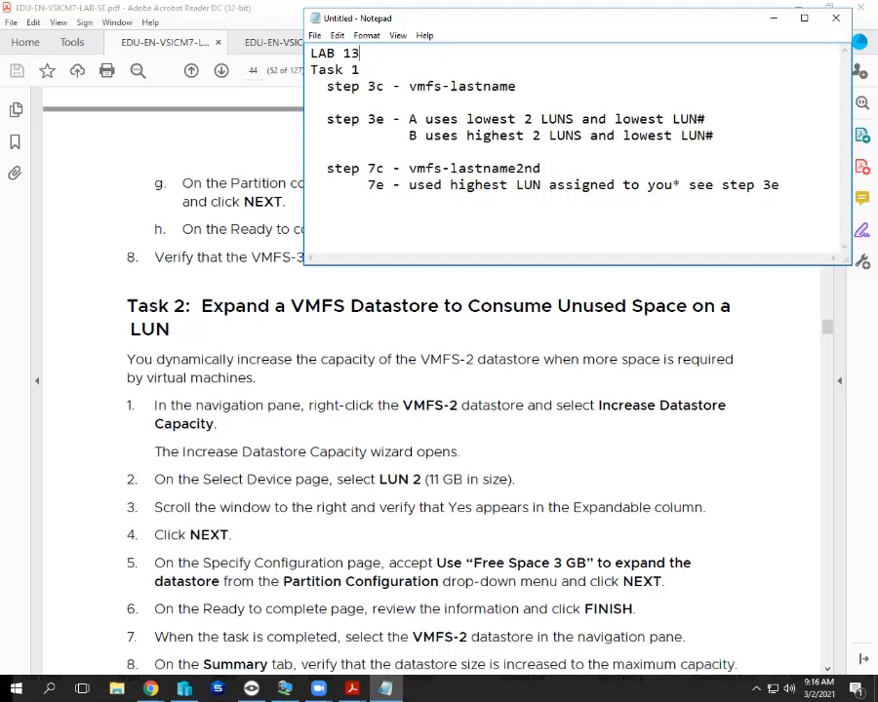
{"action": "left_click_drag", "start_coordinate": [415, 264], "coordinate": [415, 371]}
Add a TASK 2 heading below the Task 1 notes with the line 'step 2 - vmfs-lastname'.
{"action": "left_click", "coordinate": [312, 218]}
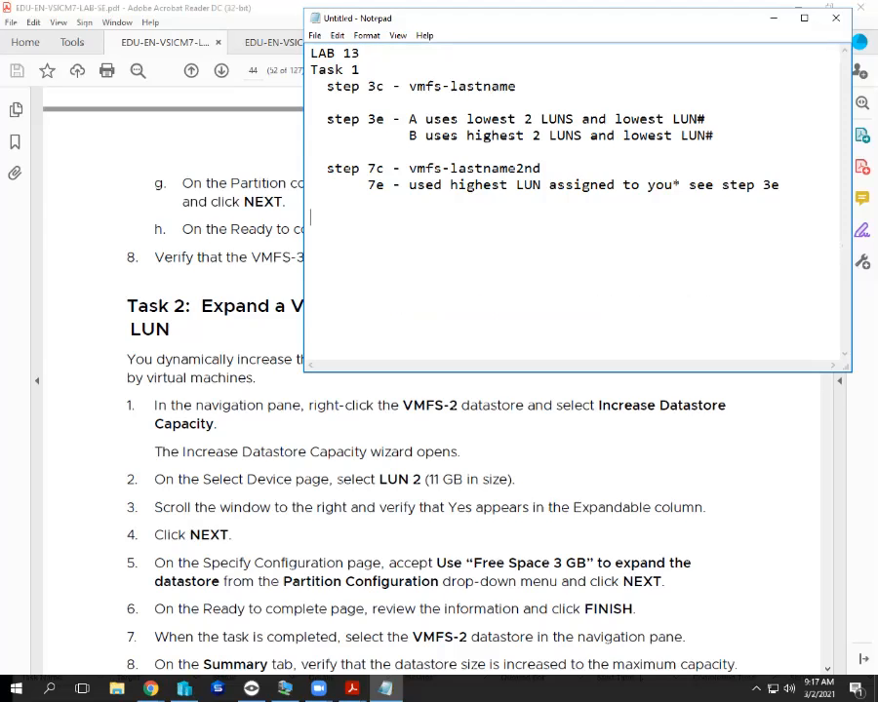
{"action": "type", "text": "TA"}
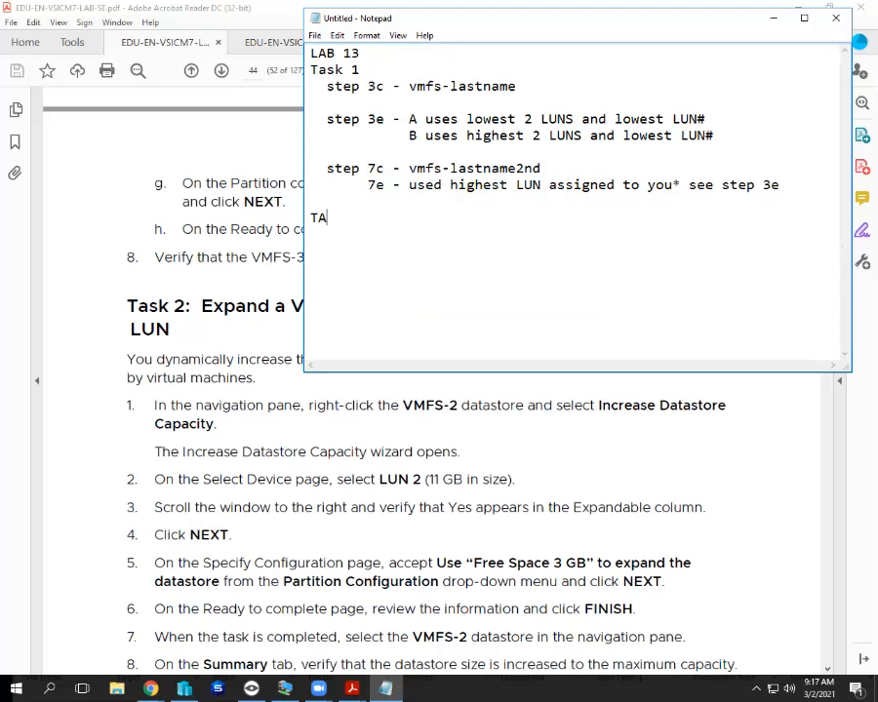
{"action": "type", "text": "SK 2"}
{"action": "key", "text": "Return"}
{"action": "type", "text": "set"}
{"action": "key", "text": "BackSpace"}
{"action": "key", "text": "BackSpace"}
{"action": "type", "text": "tep 2 - "}
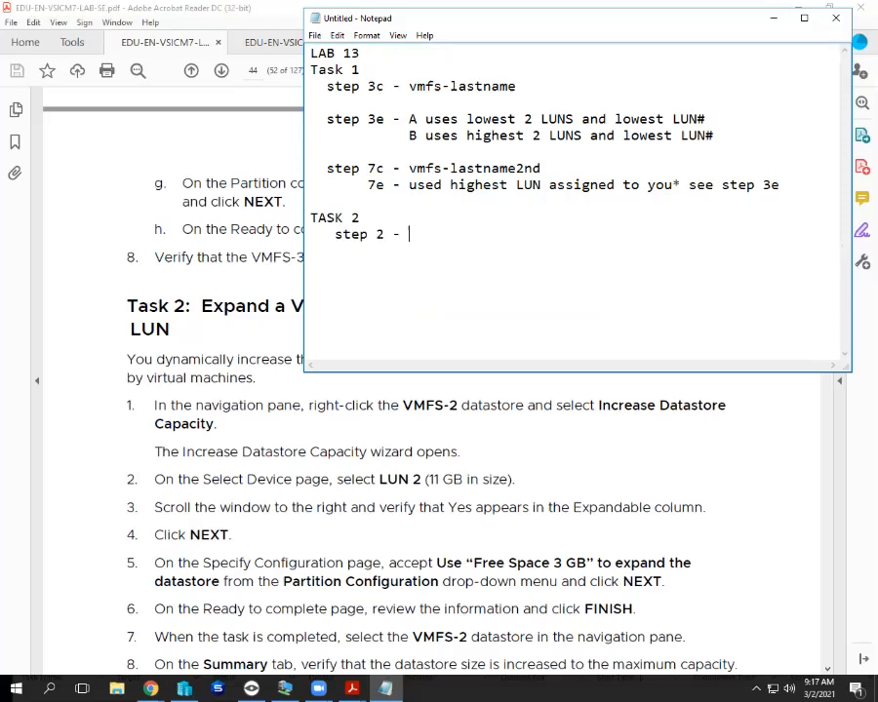
{"action": "type", "text": "vmfs-lastname"}
{"action": "key", "text": "Return"}
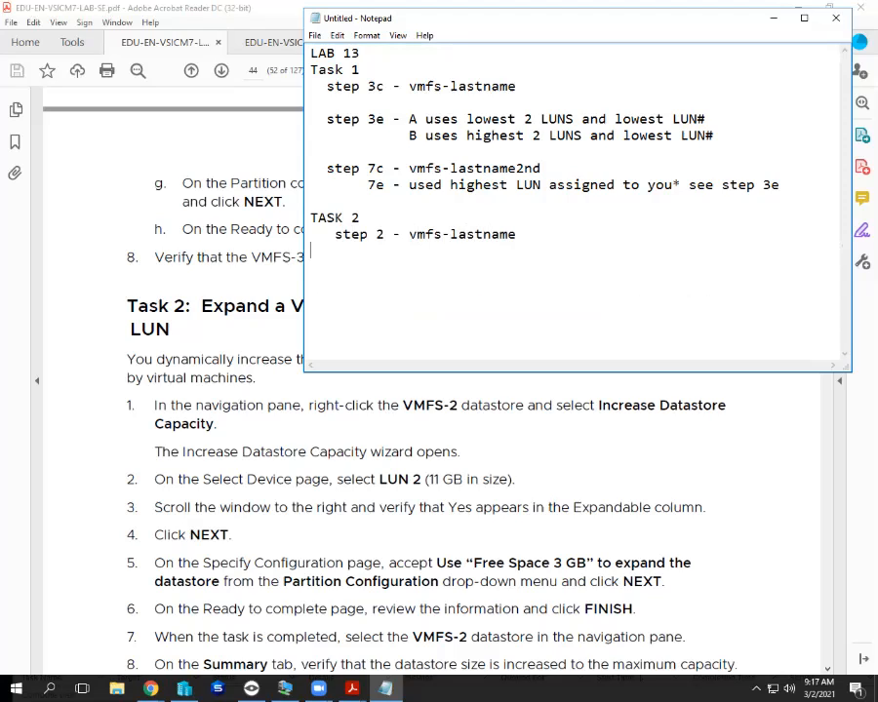
{"action": "type", "text": "ste"}
Change the step number to 1 and remove the extra partial step line.
{"action": "left_click_drag", "start_coordinate": [376, 235], "coordinate": [385, 235]}
{"action": "type", "text": "1"}
{"action": "left_click", "coordinate": [362, 251]}
{"action": "type", "text": "p 2 -"}
{"action": "key", "text": "BackSpace"}
{"action": "key", "text": "BackSpace"}
{"action": "key", "text": "BackSpace"}
{"action": "key", "text": "BackSpace"}
{"action": "key", "text": "BackSpace"}
{"action": "key", "text": "BackSpace"}
{"action": "key", "text": "BackSpace"}
{"action": "key", "text": "BackSpace"}
{"action": "key", "text": "BackSpace"}
{"action": "key", "text": "BackSpace"}
{"action": "key", "text": "BackSpace"}
{"action": "key", "text": "BackSpace"}
{"action": "key", "text": "BackSpace"}
{"action": "scroll", "coordinate": [429, 527], "scroll_direction": "down", "scroll_amount": 1}
{"action": "scroll", "coordinate": [429, 439], "scroll_direction": "down", "scroll_amount": 2}
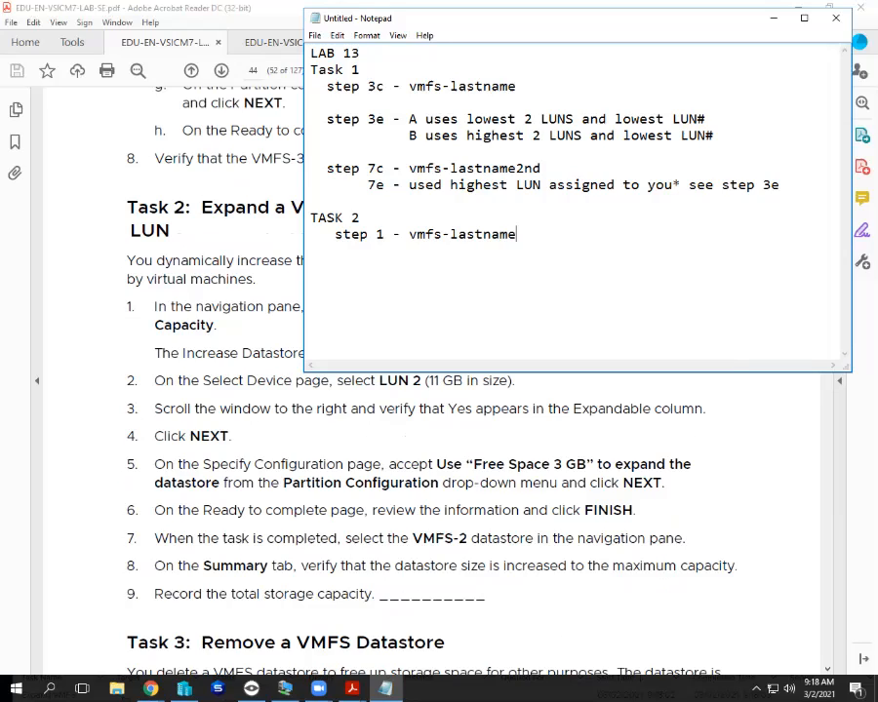
Replace the step line with 'just expand your 1st datastore you created to 20GB max'.
{"action": "key", "text": "shift+Left"}
{"action": "key", "text": "shift+Left"}
{"action": "key", "text": "shift+Left"}
{"action": "key", "text": "shift+Left"}
{"action": "key", "text": "shift+Left"}
{"action": "key", "text": "shift+Left"}
{"action": "key", "text": "shift+Left"}
{"action": "key", "text": "shift+Left"}
{"action": "key", "text": "shift+Left"}
{"action": "key", "text": "shift+Left"}
{"action": "key", "text": "shift+Left"}
{"action": "key", "text": "shift+Left"}
{"action": "key", "text": "shift+Left"}
{"action": "key", "text": "shift+Left"}
{"action": "key", "text": "shift+Left"}
{"action": "key", "text": "shift+Left"}
{"action": "key", "text": "shift+Left"}
{"action": "key", "text": "shift+Left"}
{"action": "key", "text": "shift+Left"}
{"action": "key", "text": "shift+Left"}
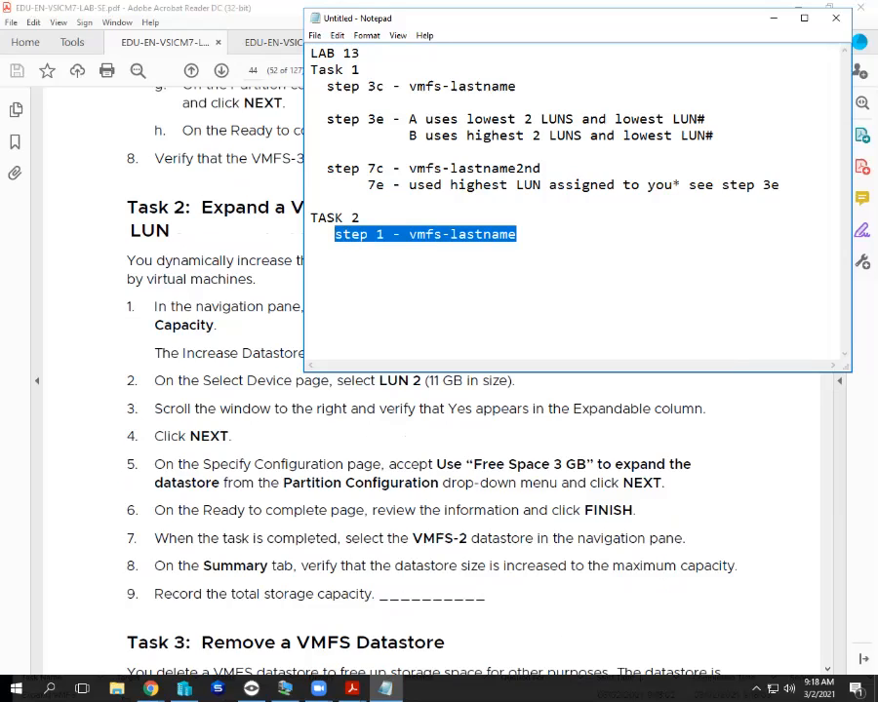
{"action": "type", "text": "just expan"}
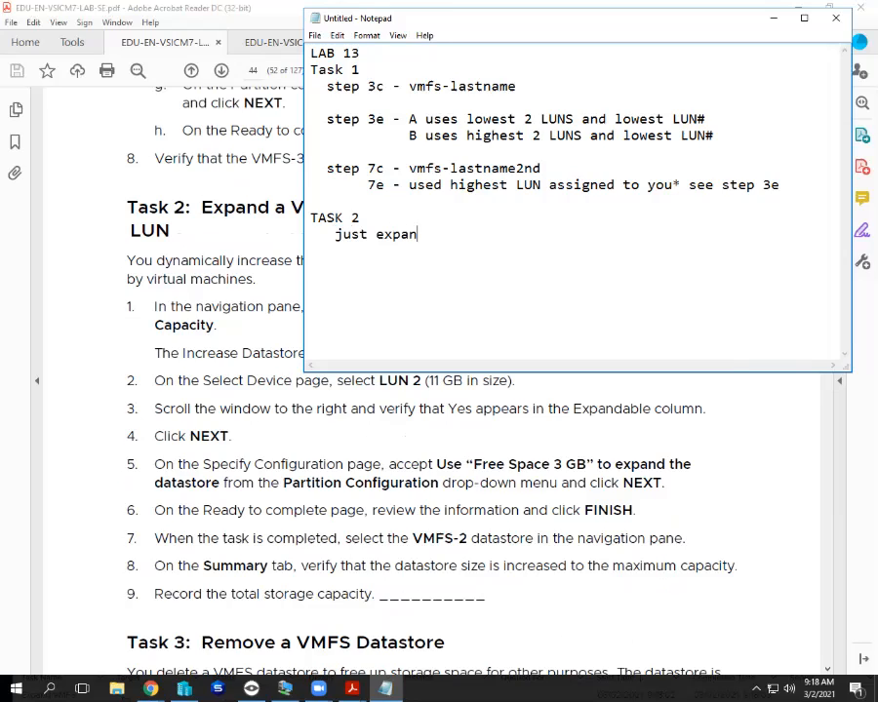
{"action": "type", "text": "d your 1st datastoreyou"}
{"action": "key", "text": "BackSpace"}
{"action": "key", "text": "BackSpace"}
{"action": "key", "text": "BackSpace"}
{"action": "type", "text": "you created"}
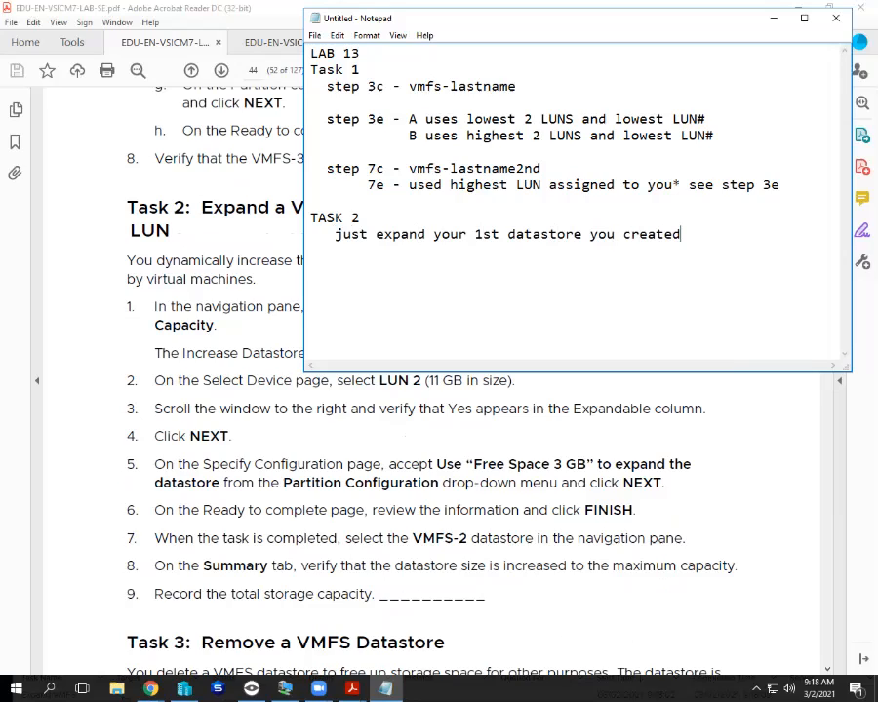
{"action": "type", "text": " to 20GB max"}
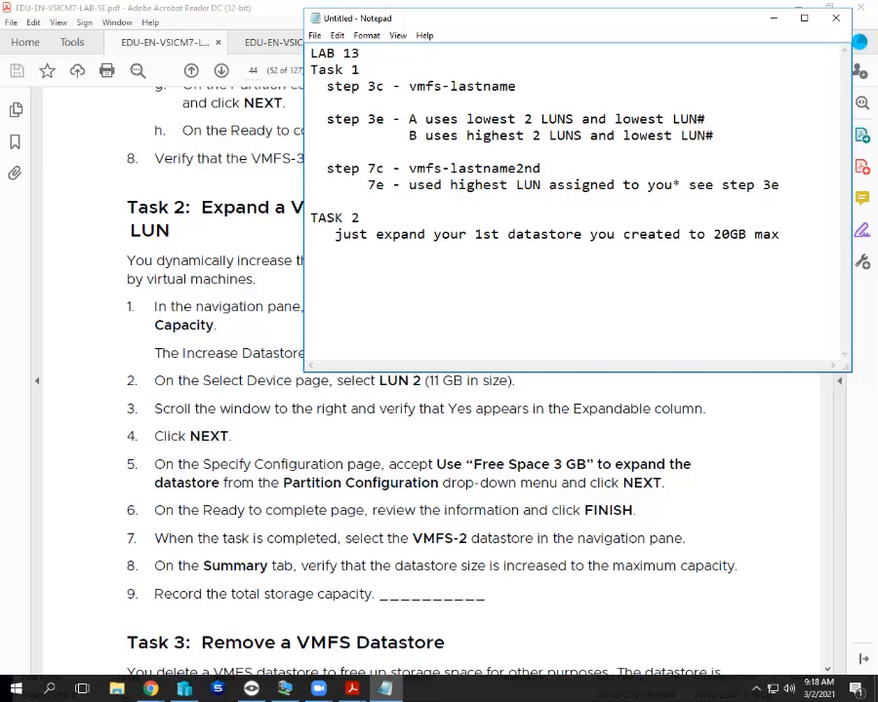
Add a TASK 3 heading with the line 'Yes delete your 2nd datastore you created'.
{"action": "scroll", "coordinate": [419, 488], "scroll_direction": "down", "scroll_amount": 1}
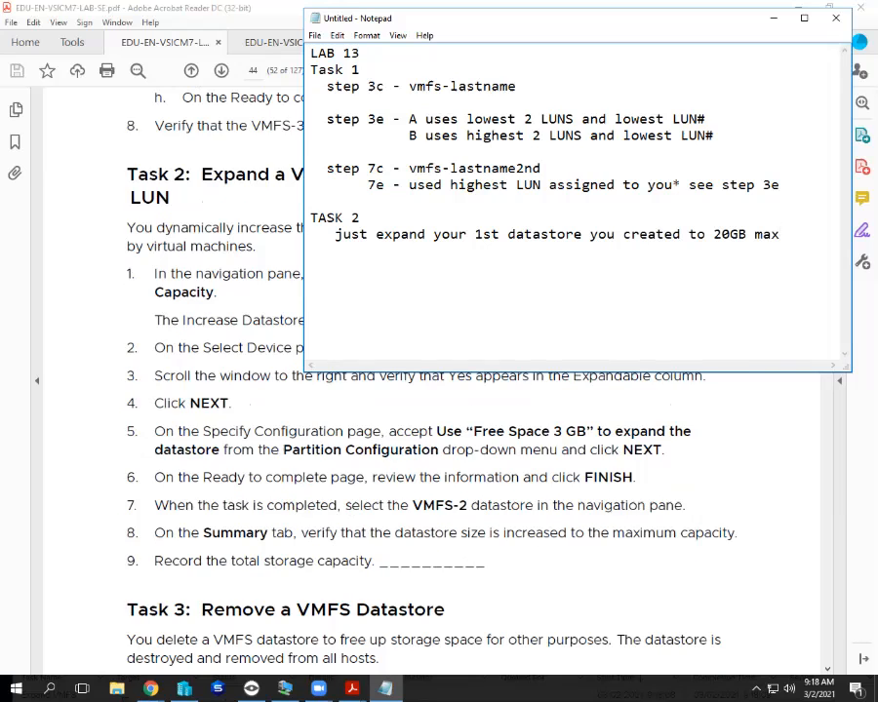
{"action": "scroll", "coordinate": [420, 488], "scroll_direction": "down", "scroll_amount": 5}
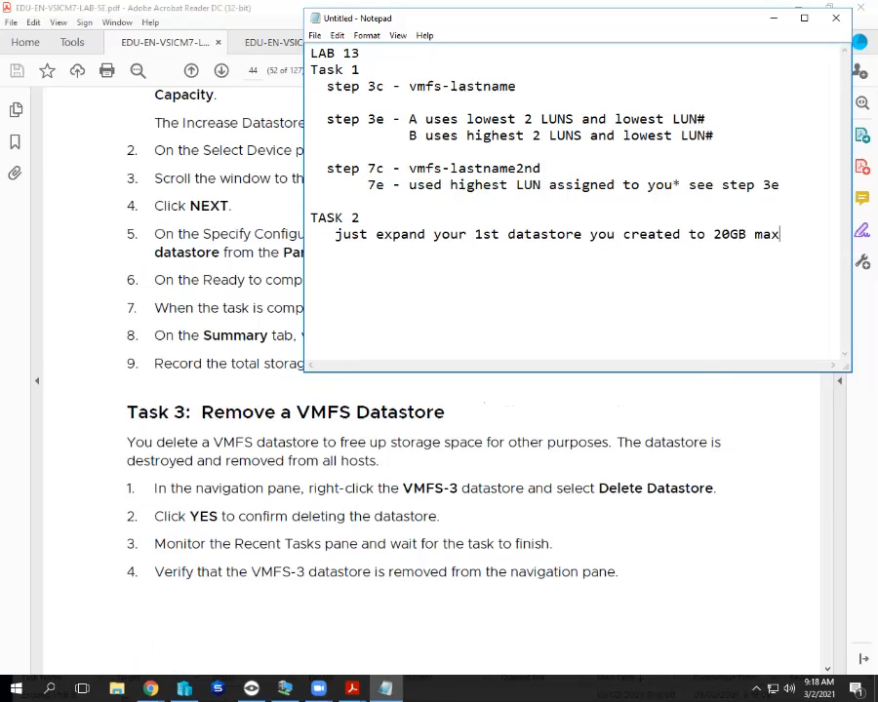
{"action": "scroll", "coordinate": [429, 439], "scroll_direction": "down", "scroll_amount": 2}
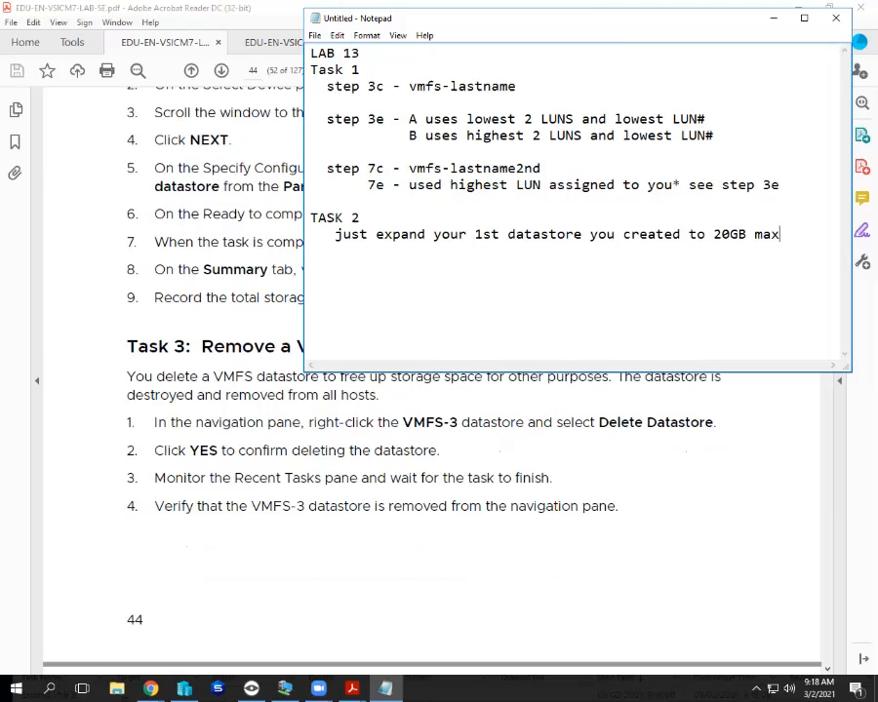
{"action": "scroll", "coordinate": [429, 439], "scroll_direction": "down", "scroll_amount": 1}
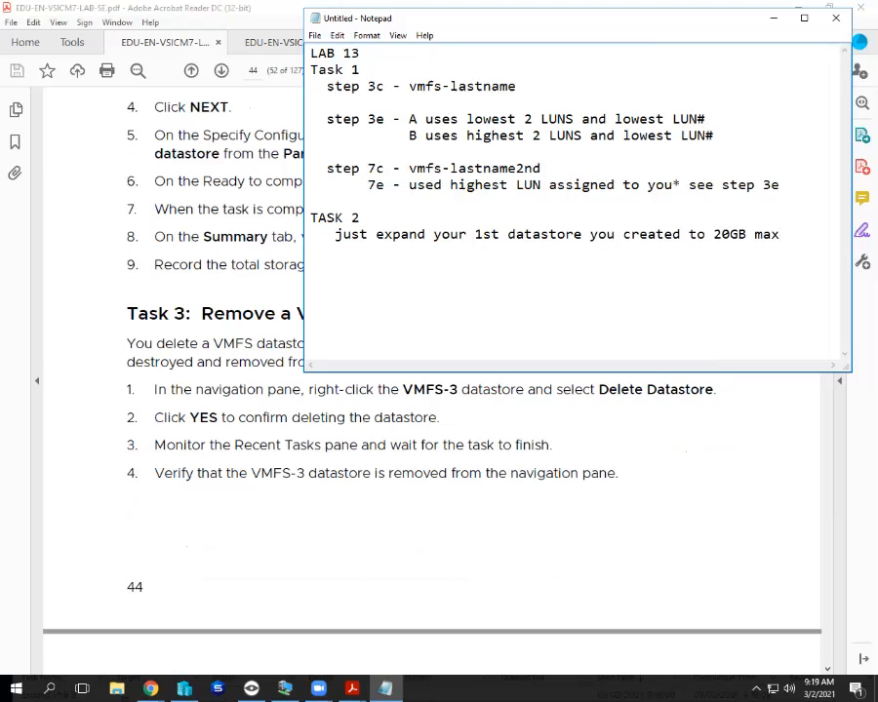
{"action": "scroll", "coordinate": [430, 439], "scroll_direction": "down", "scroll_amount": 2}
{"action": "scroll", "coordinate": [429, 439], "scroll_direction": "up", "scroll_amount": 5}
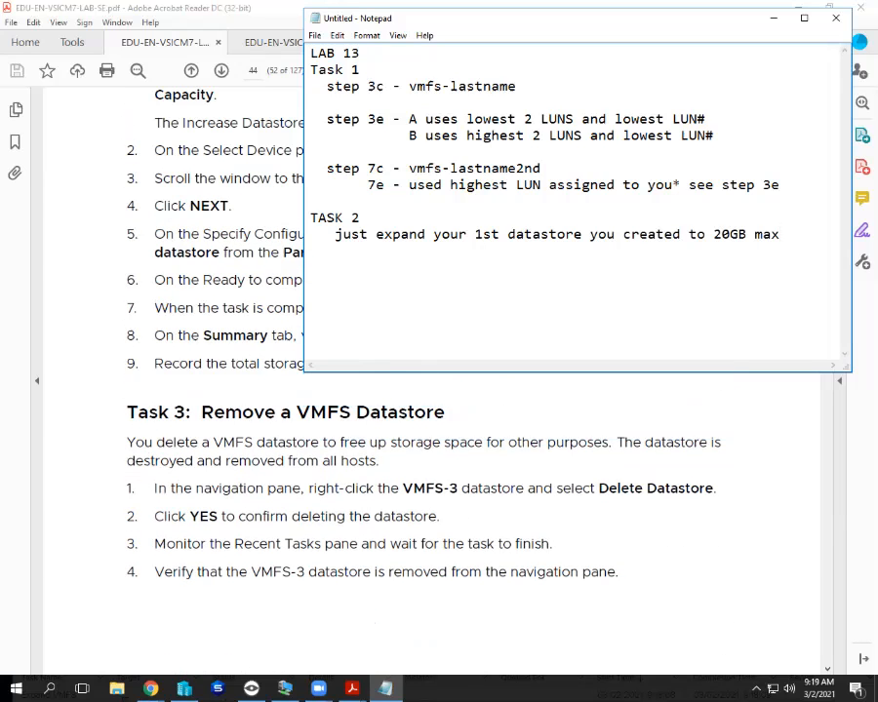
{"action": "key", "text": "Return"}
{"action": "key", "text": "Return"}
{"action": "type", "text": "TASK 3"}
{"action": "key", "text": "Return"}
{"action": "type", "text": "Yes delete y"}
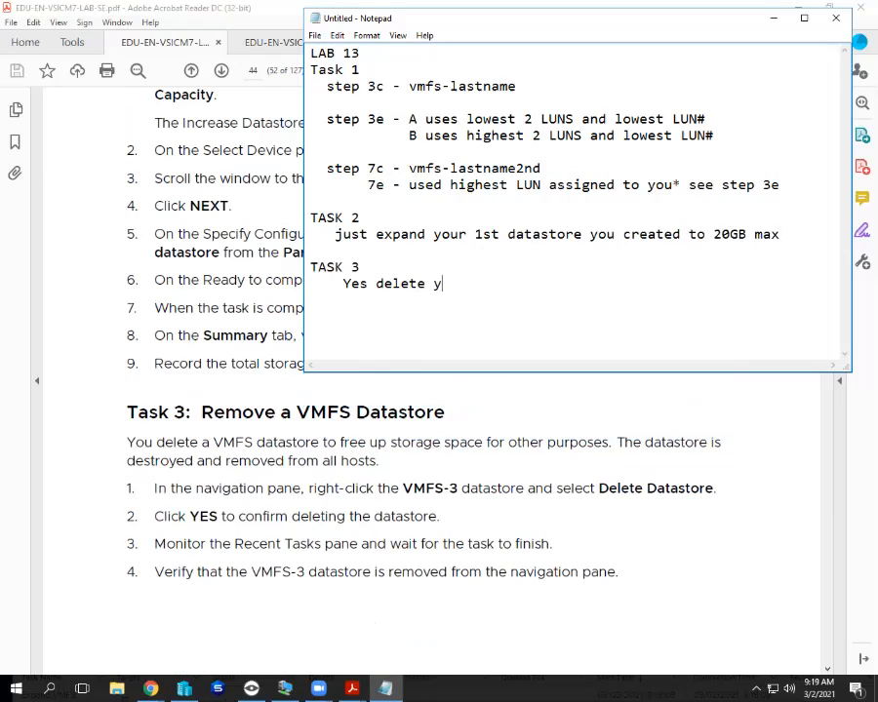
{"action": "type", "text": "our 2nd datastore you created"}
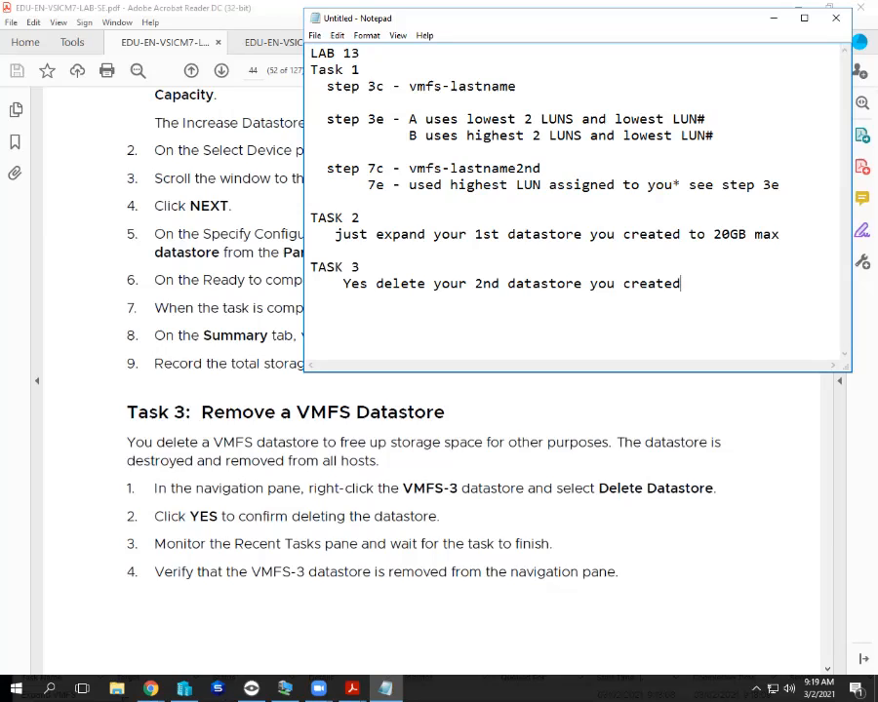
Add a comma after Yes and put quotation marks around 2nd.
{"action": "type", "text": ","}
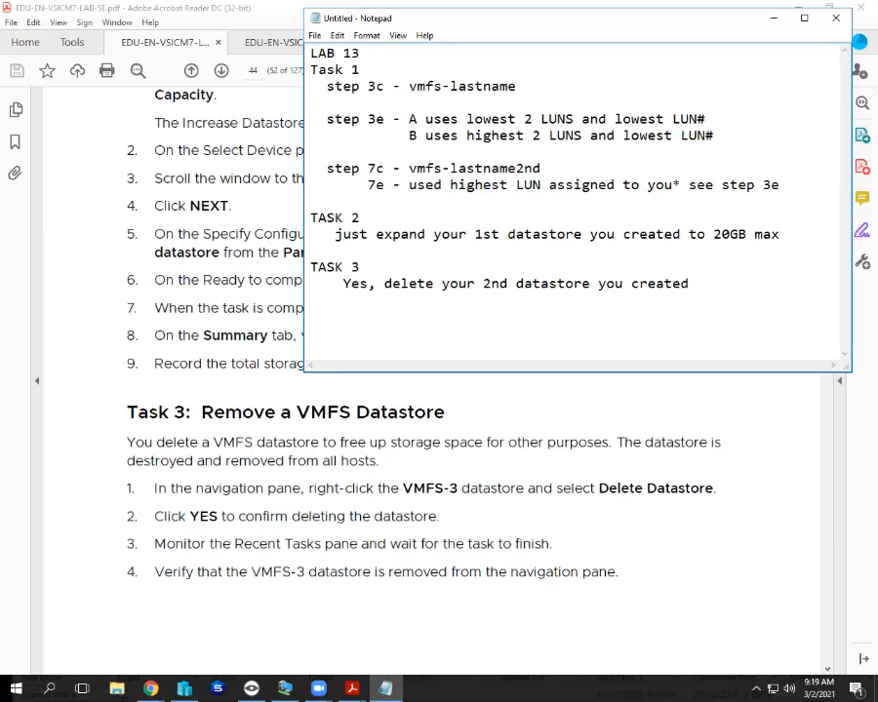
{"action": "left_click", "coordinate": [483, 284]}
{"action": "type", "text": "\""}
{"action": "key", "text": "Right"}
{"action": "key", "text": "Right"}
{"action": "key", "text": "Right"}
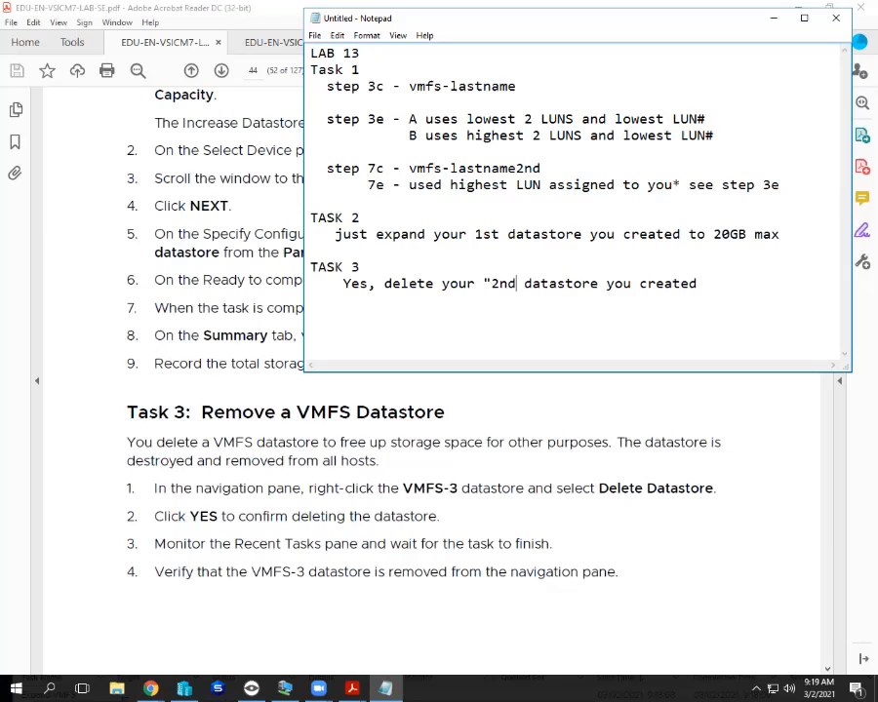
{"action": "type", "text": "\""}
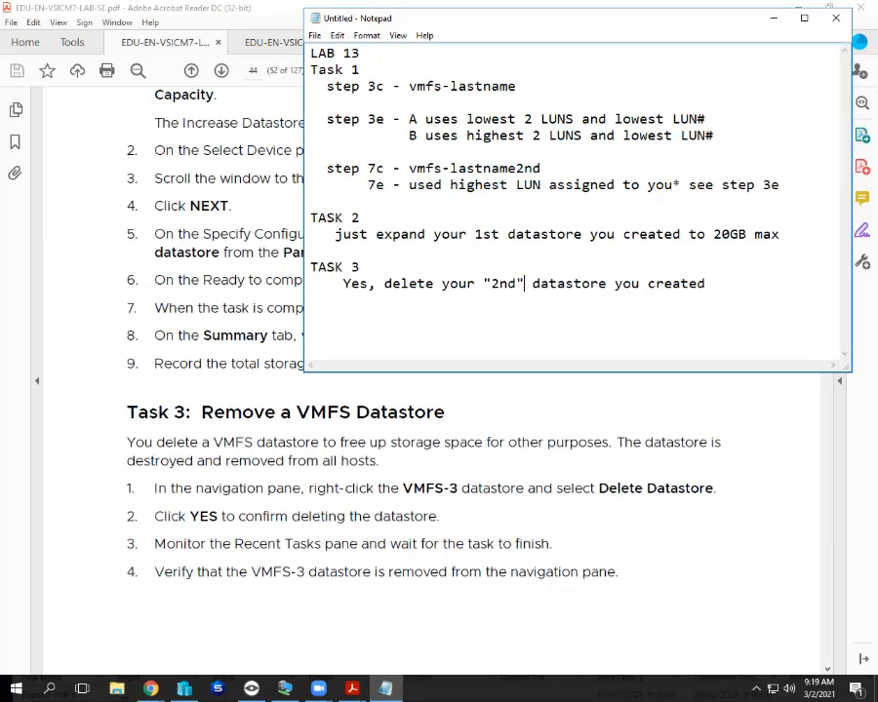
Scroll the lab guide PDF to page 45 showing Task 4 steps 1–4.
{"action": "scroll", "coordinate": [429, 507], "scroll_direction": "down", "scroll_amount": 5}
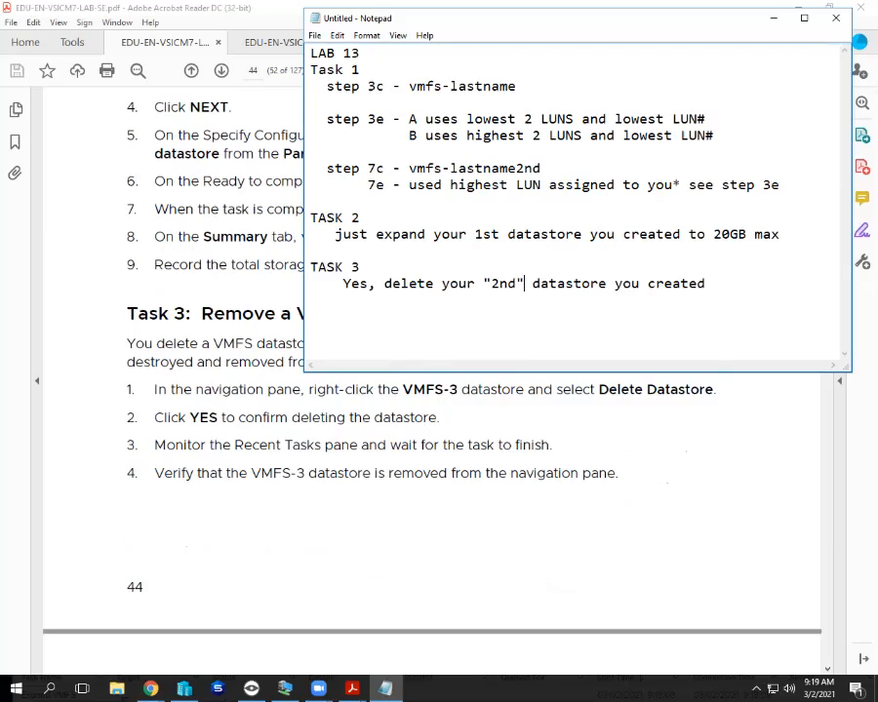
{"action": "scroll", "coordinate": [429, 507], "scroll_direction": "down", "scroll_amount": 3}
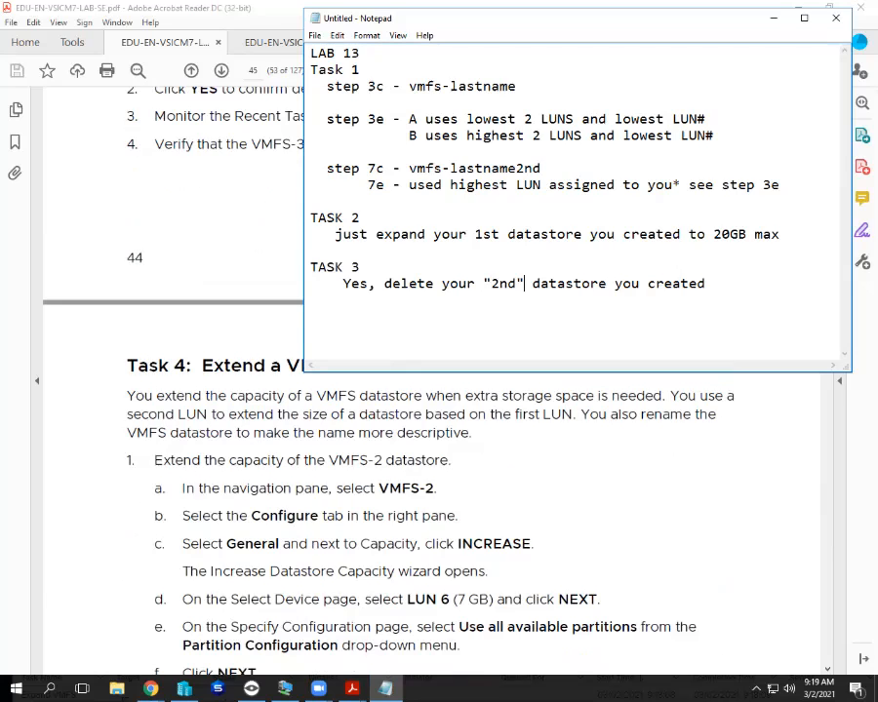
{"action": "scroll", "coordinate": [429, 507], "scroll_direction": "down", "scroll_amount": 1}
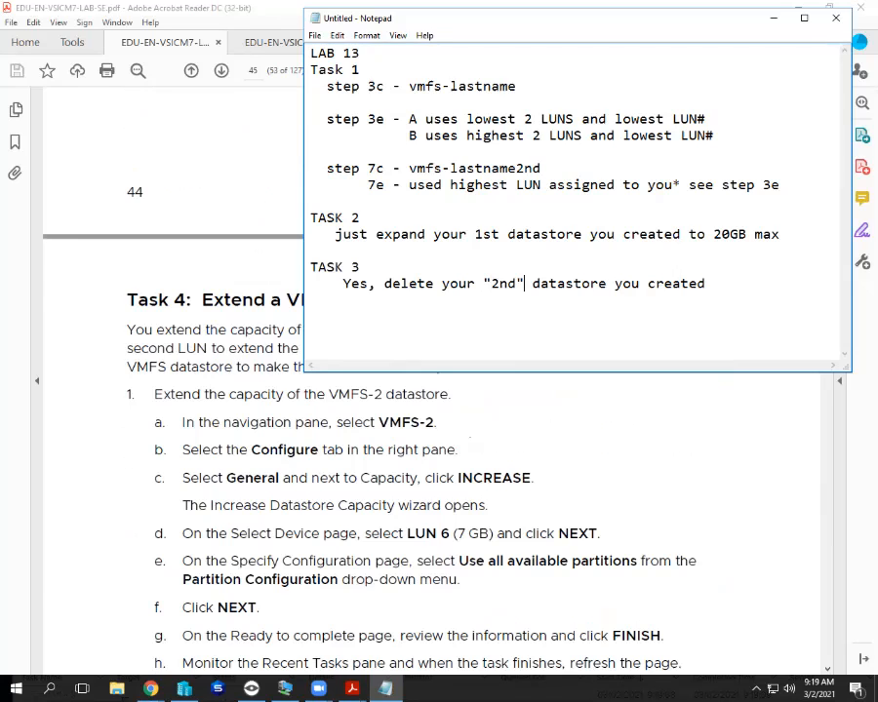
{"action": "scroll", "coordinate": [429, 508], "scroll_direction": "down", "scroll_amount": 2}
{"action": "scroll", "coordinate": [429, 507], "scroll_direction": "down", "scroll_amount": 3}
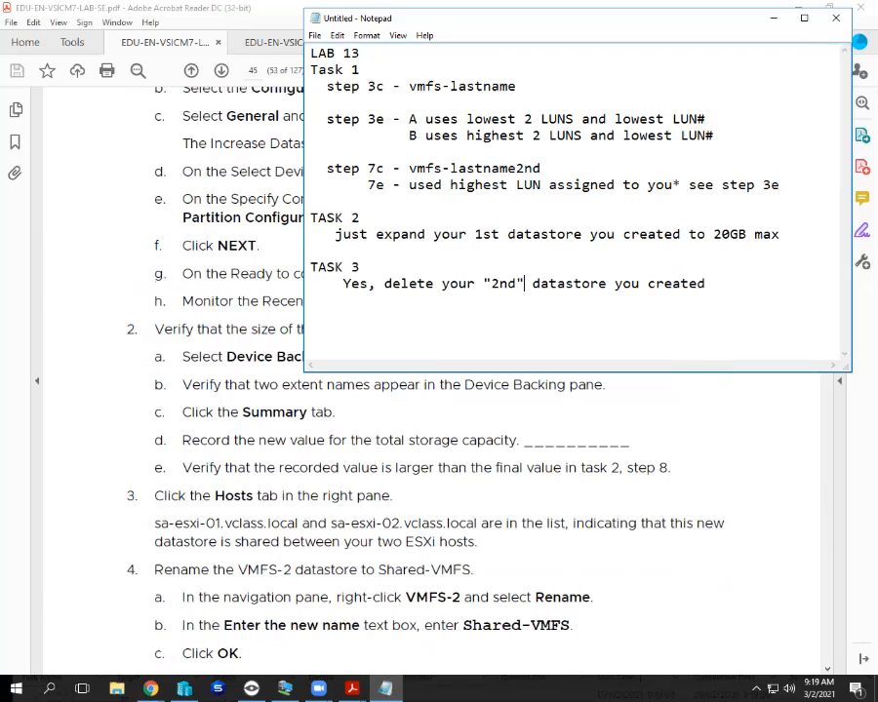
{"action": "scroll", "coordinate": [409, 487], "scroll_direction": "down", "scroll_amount": 1}
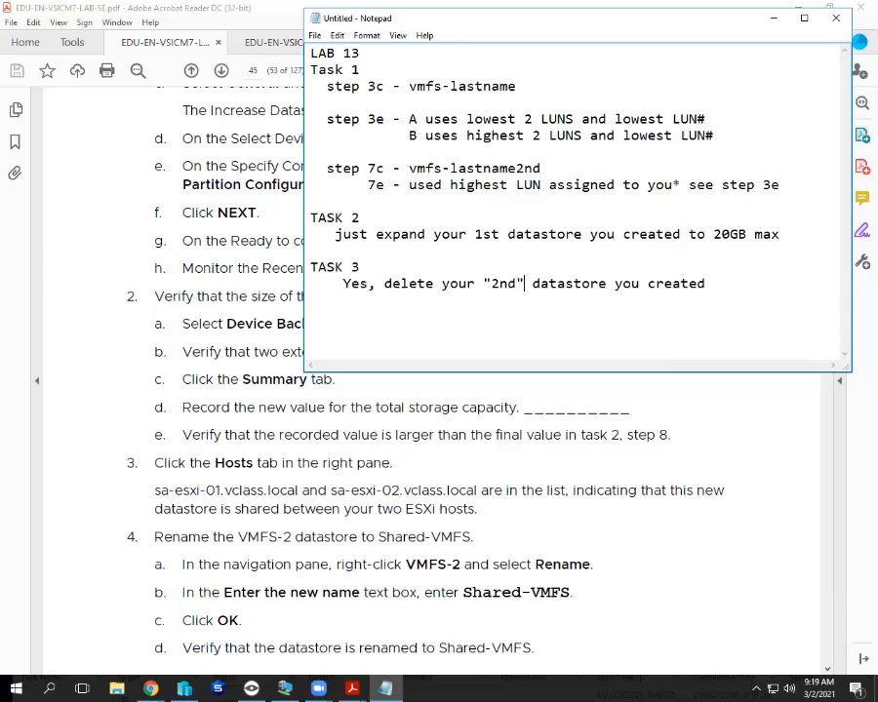
{"action": "scroll", "coordinate": [429, 488], "scroll_direction": "down", "scroll_amount": 8}
{"action": "scroll", "coordinate": [430, 488], "scroll_direction": "up", "scroll_amount": 8}
Add a TASK 4 heading with the note 'Use the LUN you freed up in TASK 3'.
{"action": "type", "text": "TASK 4"}
{"action": "key", "text": "Return"}
{"action": "type", "text": "Use the lUN"}
{"action": "key", "text": "BackSpace"}
{"action": "key", "text": "BackSpace"}
{"action": "key", "text": "BackSpace"}
{"action": "type", "text": "LUN you freed "}
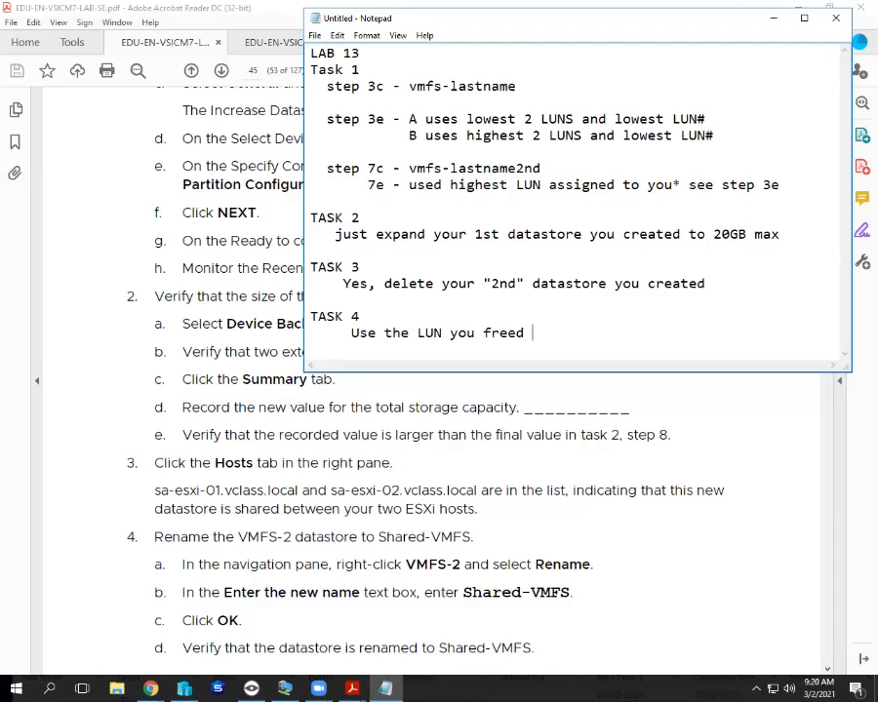
{"action": "type", "text": "up in TASK 3"}
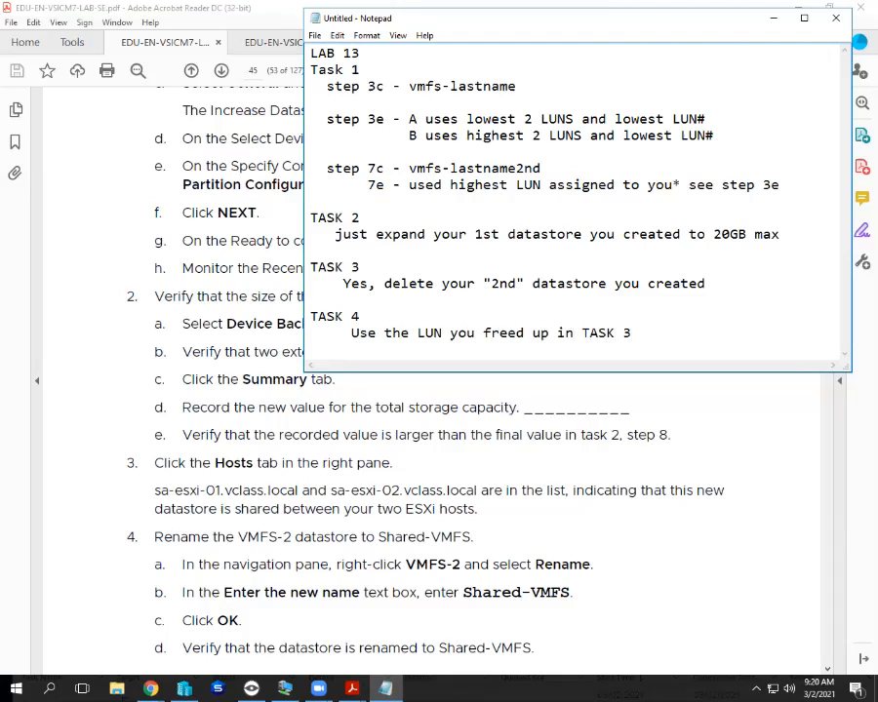
Add the line 'Step 4b - Shared-lastname-VMFS' under the TASK 4 note.
{"action": "key", "text": "Return"}
{"action": "type", "text": "Step 4b - Shared-"}
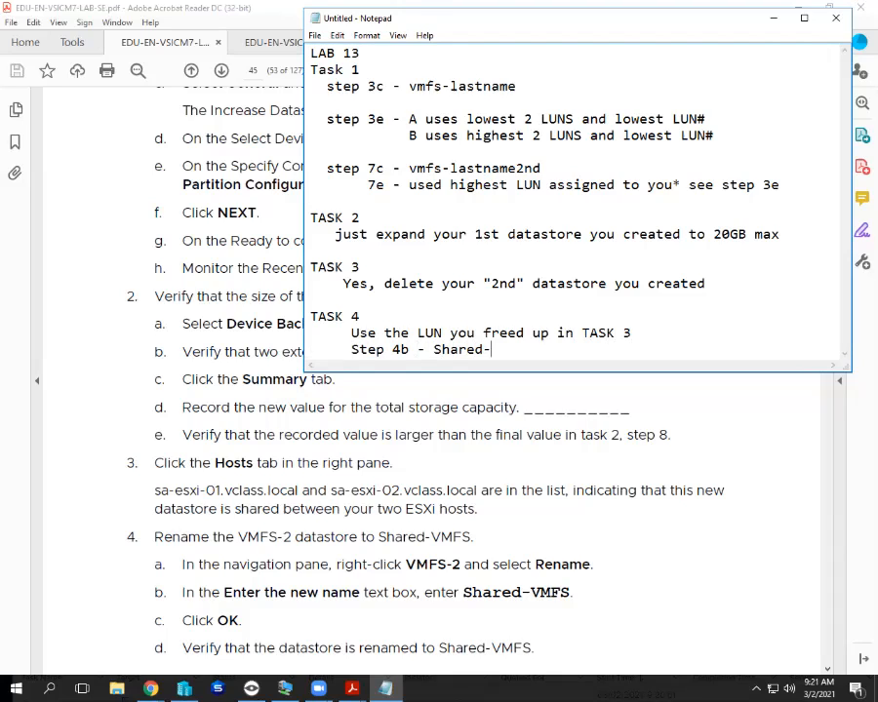
{"action": "type", "text": "lastname"}
{"action": "type", "text": "-"}
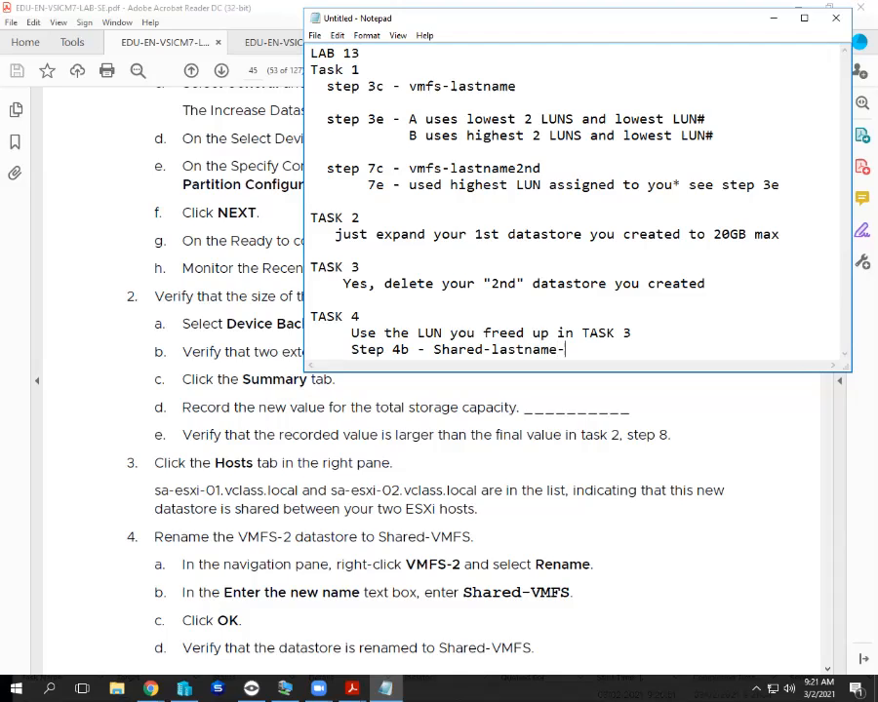
{"action": "type", "text": "VMFS"}
{"action": "scroll", "coordinate": [439, 507], "scroll_direction": "down", "scroll_amount": 2}
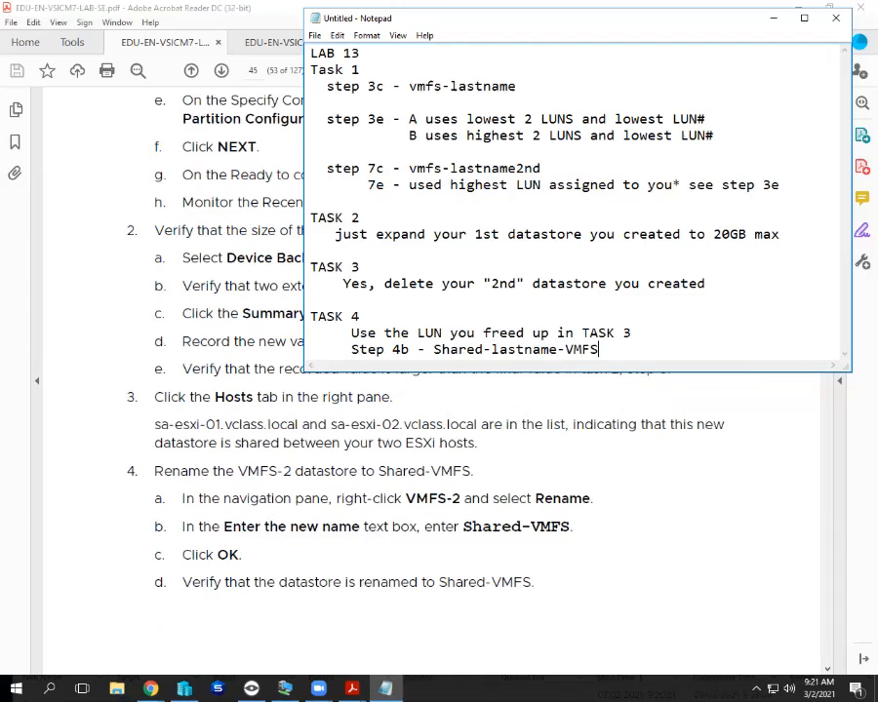
{"action": "scroll", "coordinate": [439, 507], "scroll_direction": "down", "scroll_amount": 10}
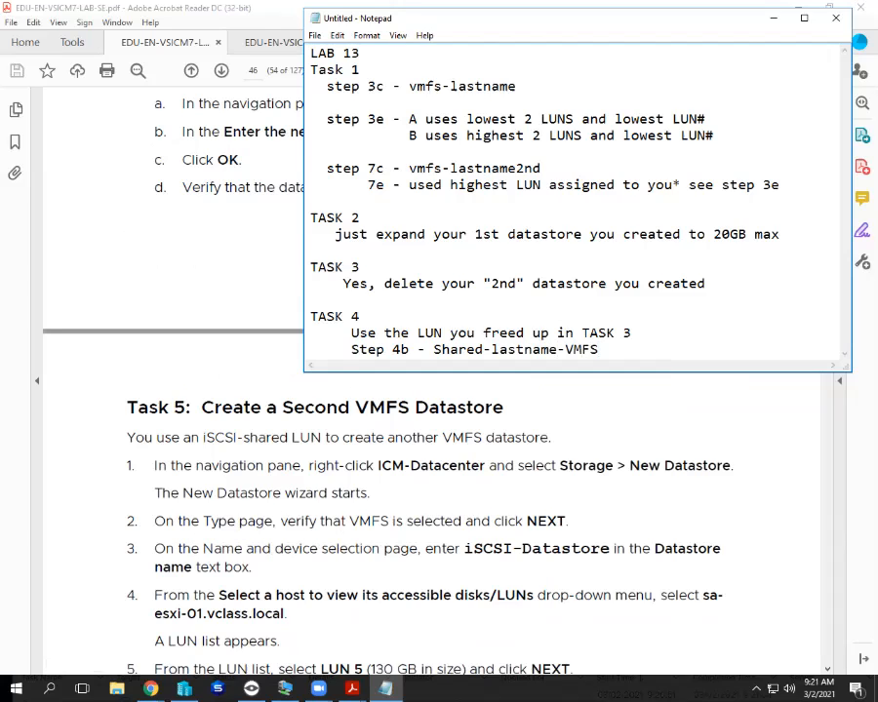
{"action": "scroll", "coordinate": [439, 390], "scroll_direction": "up", "scroll_amount": 8}
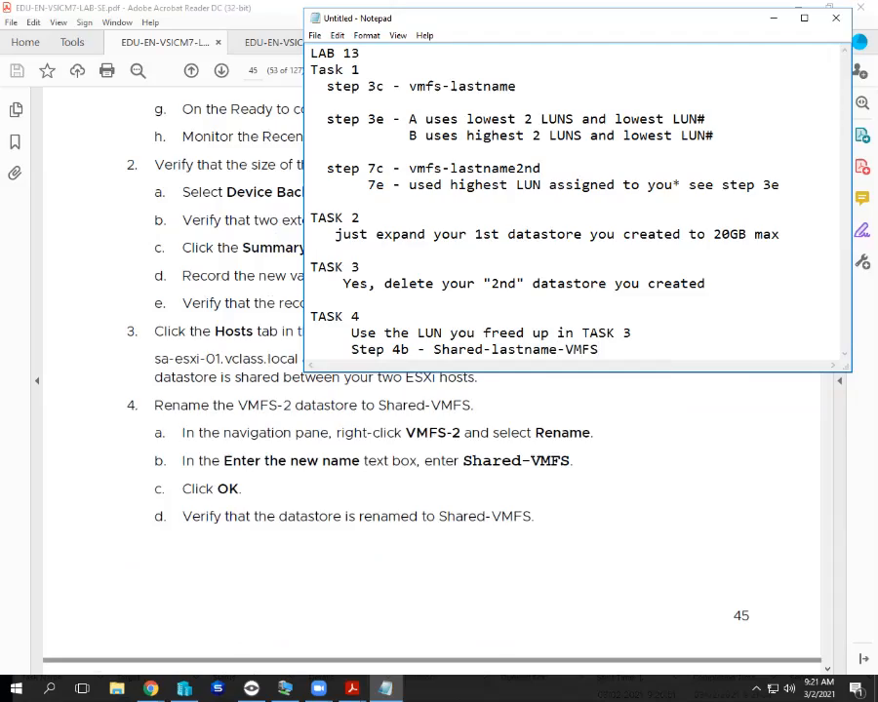
{"action": "scroll", "coordinate": [439, 488], "scroll_direction": "up", "scroll_amount": 15}
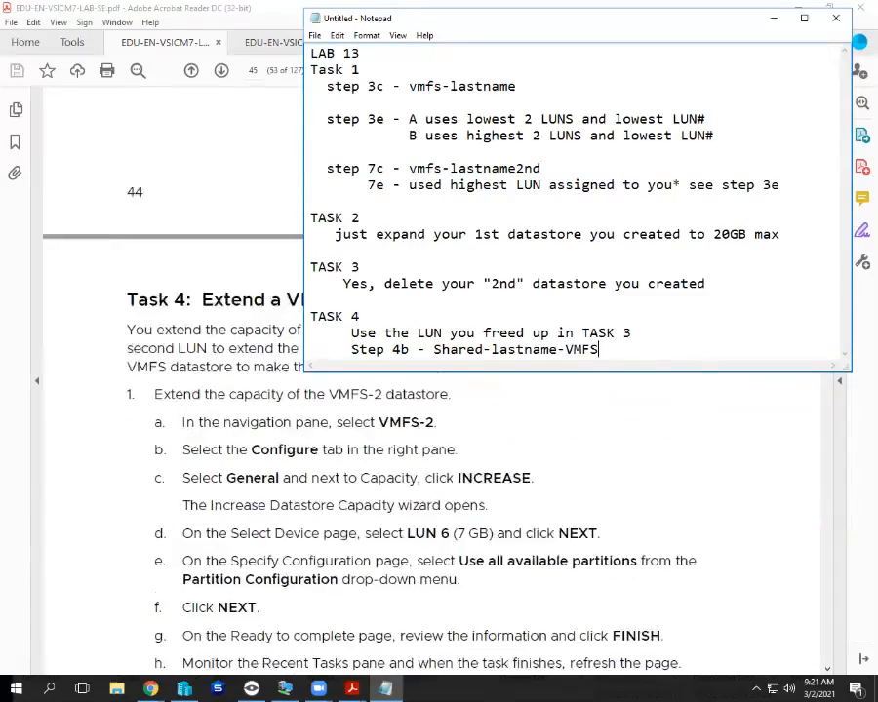
{"action": "scroll", "coordinate": [439, 488], "scroll_direction": "up", "scroll_amount": 1}
{"action": "scroll", "coordinate": [439, 487], "scroll_direction": "down", "scroll_amount": 12}
{"action": "scroll", "coordinate": [439, 488], "scroll_direction": "down", "scroll_amount": 8}
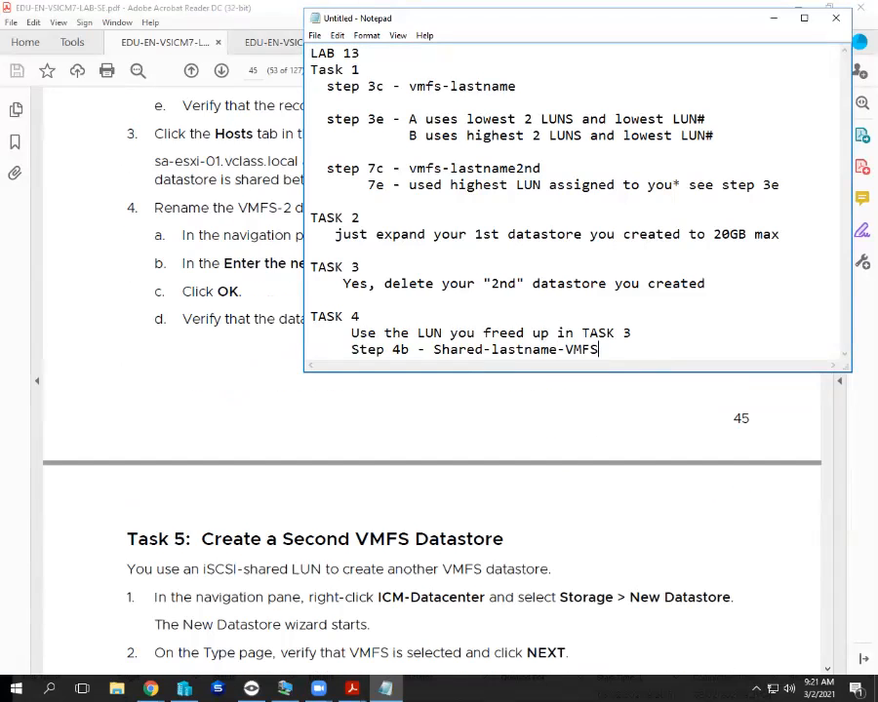
{"action": "scroll", "coordinate": [439, 488], "scroll_direction": "up", "scroll_amount": 2}
{"action": "scroll", "coordinate": [439, 488], "scroll_direction": "down", "scroll_amount": 3}
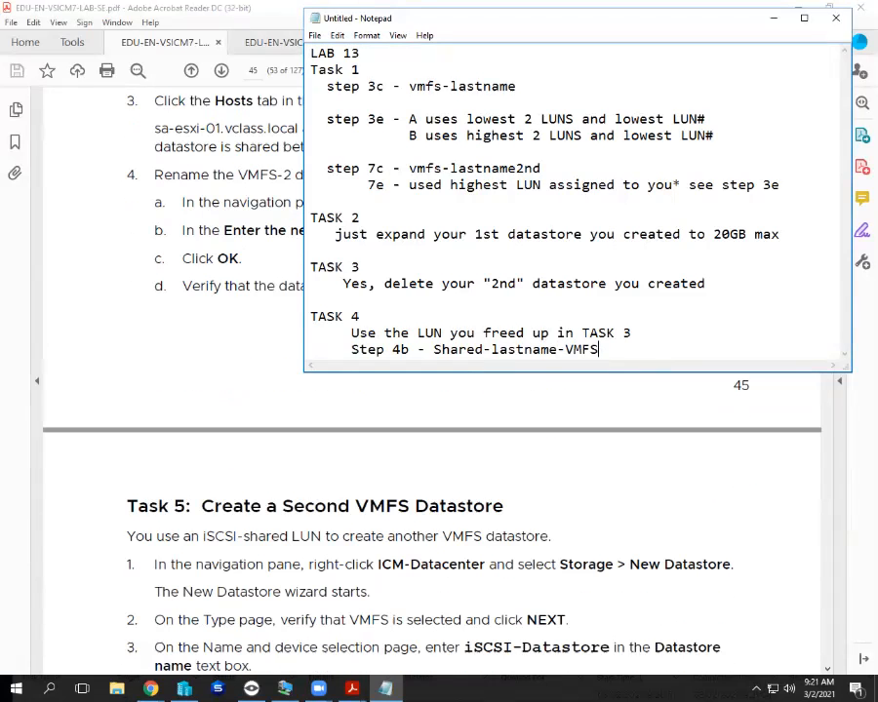
{"action": "scroll", "coordinate": [439, 488], "scroll_direction": "down", "scroll_amount": 3}
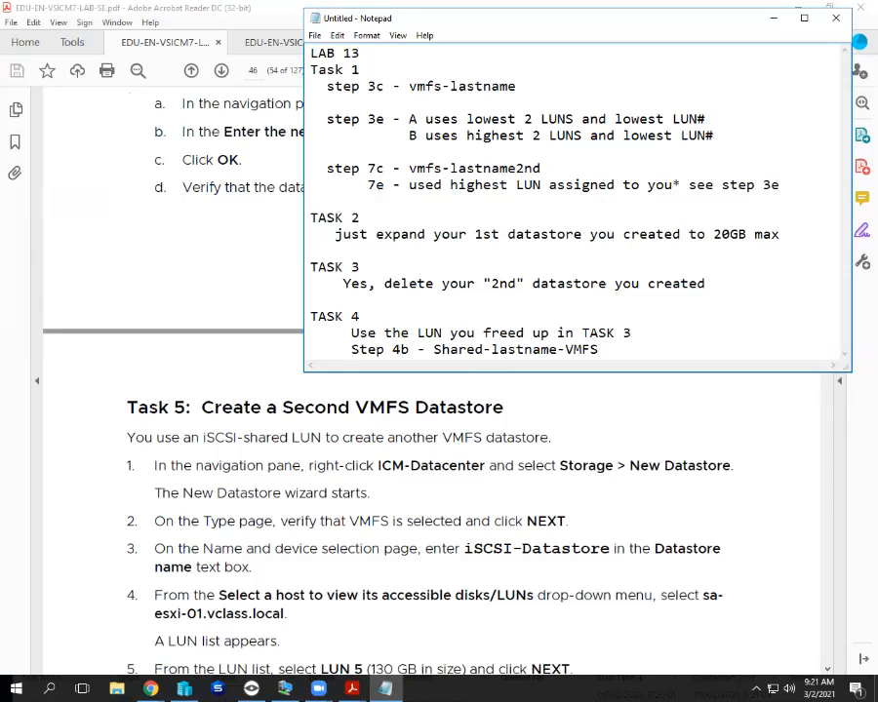
{"action": "scroll", "coordinate": [430, 507], "scroll_direction": "down", "scroll_amount": 4}
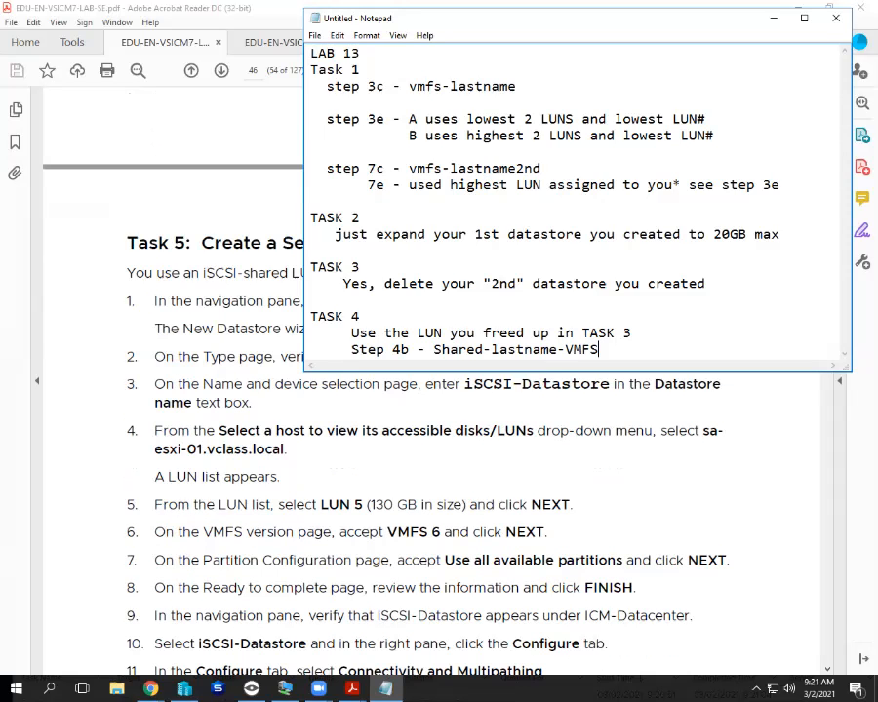
{"action": "scroll", "coordinate": [429, 507], "scroll_direction": "down", "scroll_amount": 2}
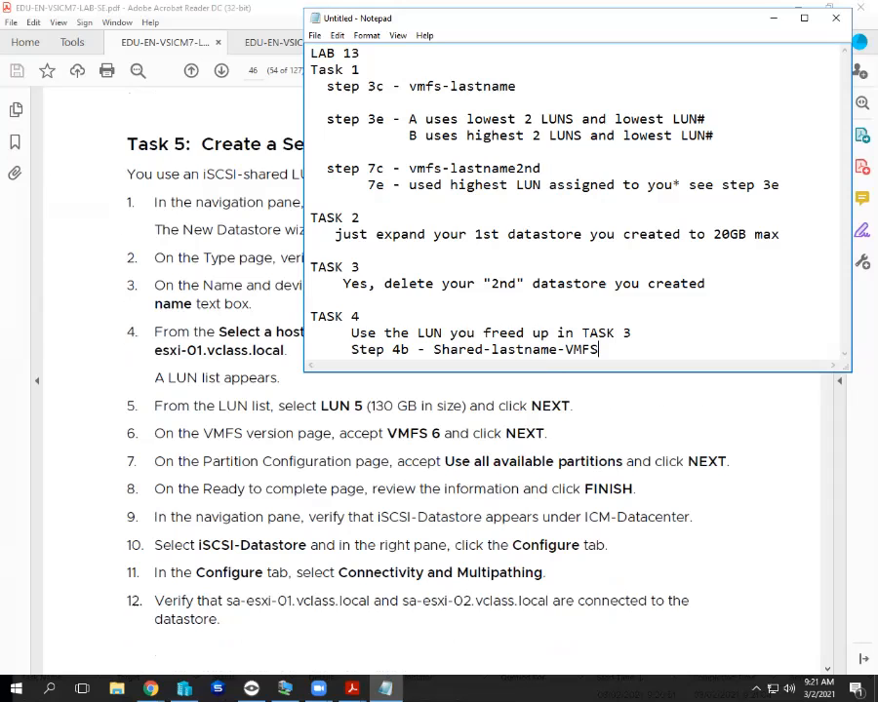
{"action": "scroll", "coordinate": [429, 508], "scroll_direction": "down", "scroll_amount": 10}
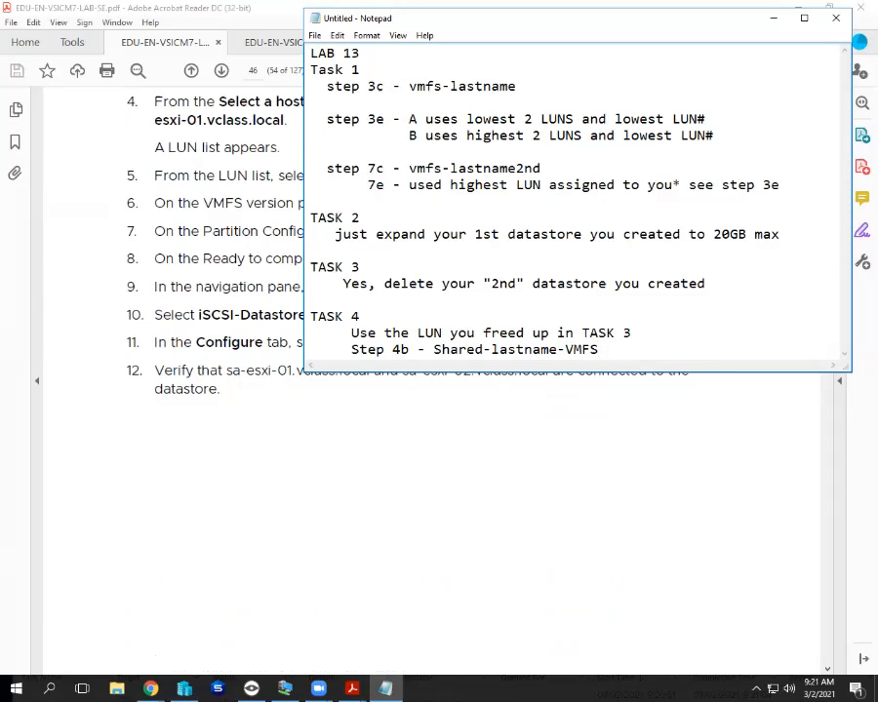
{"action": "scroll", "coordinate": [430, 537], "scroll_direction": "up", "scroll_amount": 10}
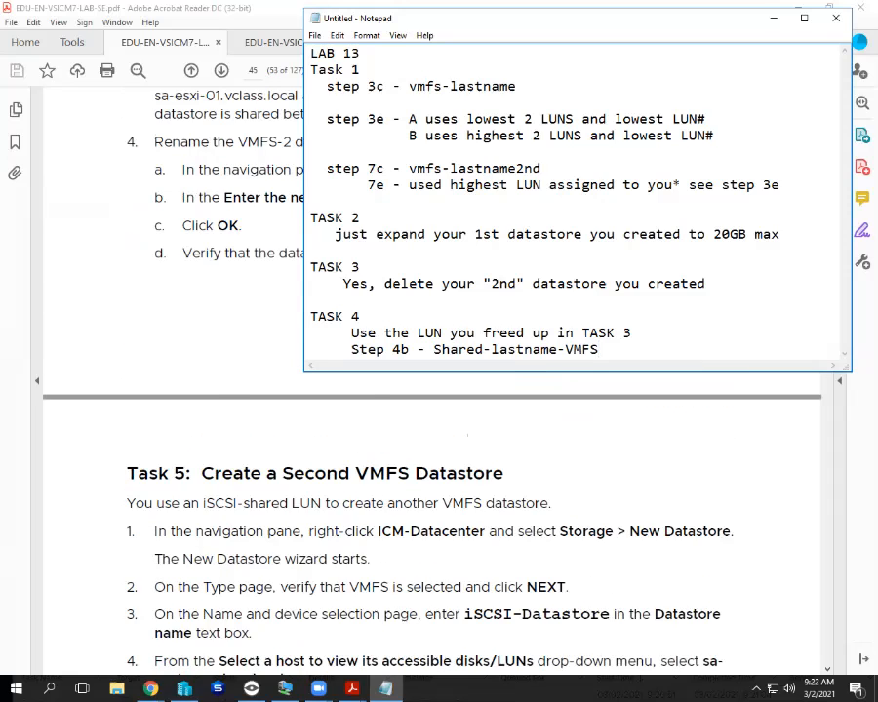
{"action": "scroll", "coordinate": [429, 536], "scroll_direction": "down", "scroll_amount": 3}
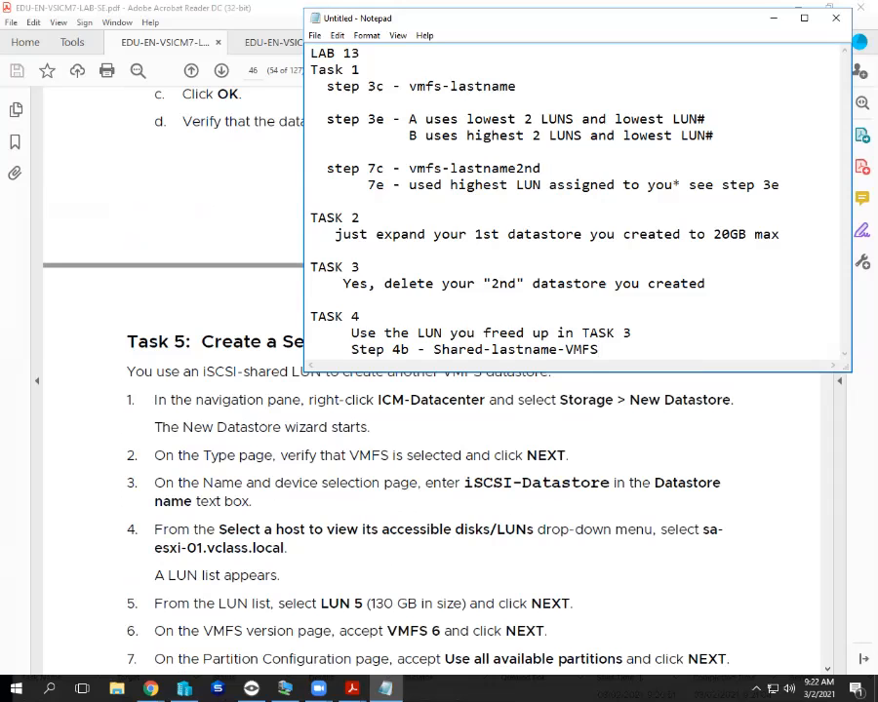
{"action": "scroll", "coordinate": [430, 488], "scroll_direction": "down", "scroll_amount": 4}
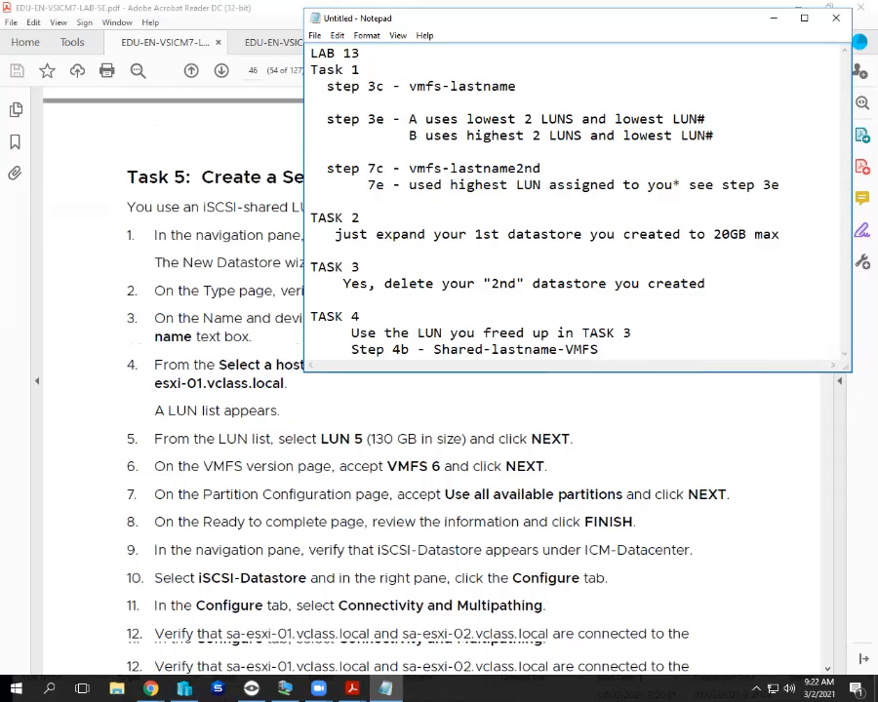
{"action": "scroll", "coordinate": [429, 439], "scroll_direction": "up", "scroll_amount": 10}
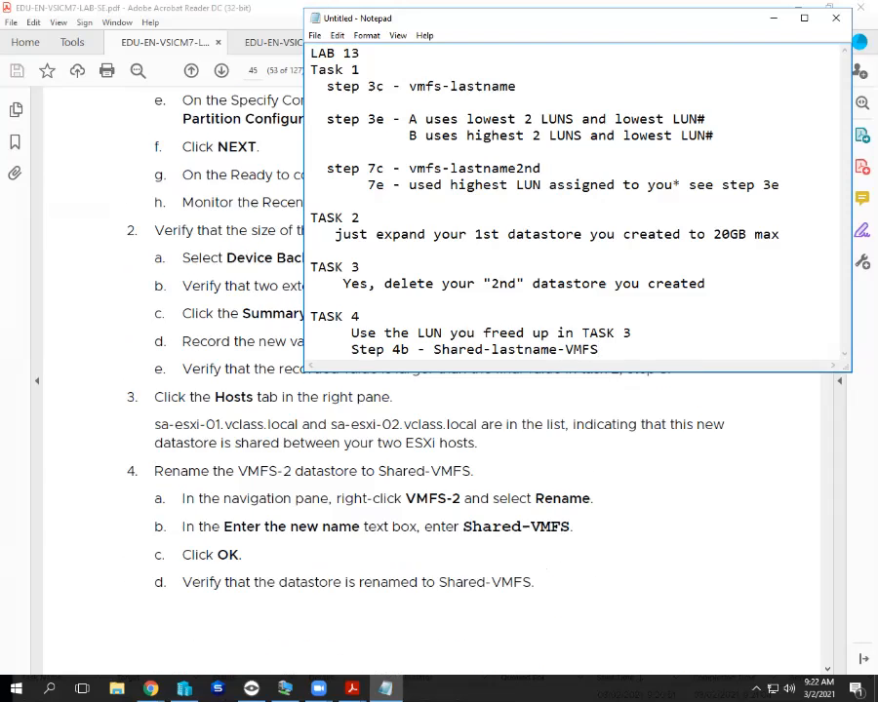
{"action": "left_click_drag", "start_coordinate": [449, 372], "coordinate": [449, 525]}
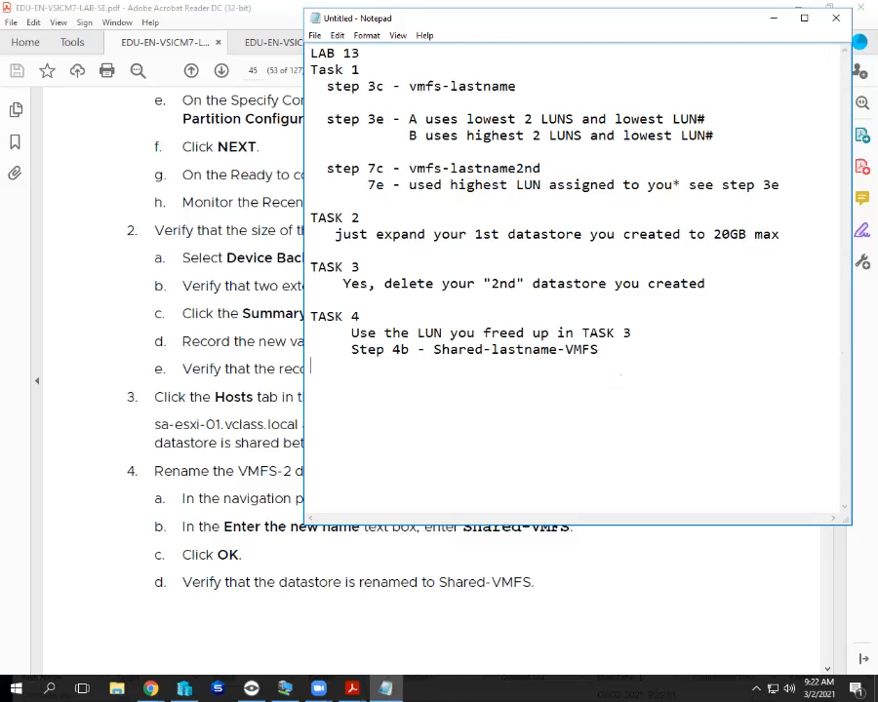
Add a 'TASK 5... NO' heading followed by the line 'NEW STEPS ONLY'.
{"action": "key", "text": "Return"}
{"action": "key", "text": "Return"}
{"action": "type", "text": "TASK 5... NO"}
{"action": "key", "text": "Return"}
{"action": "type", "text": "N"}
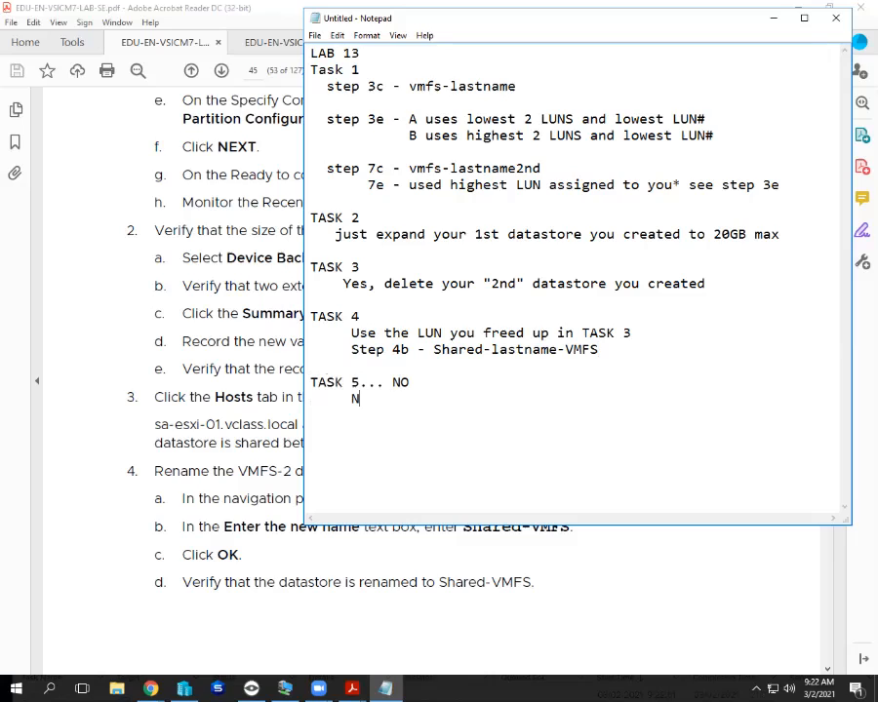
{"action": "type", "text": "EW STEPS ONLY"}
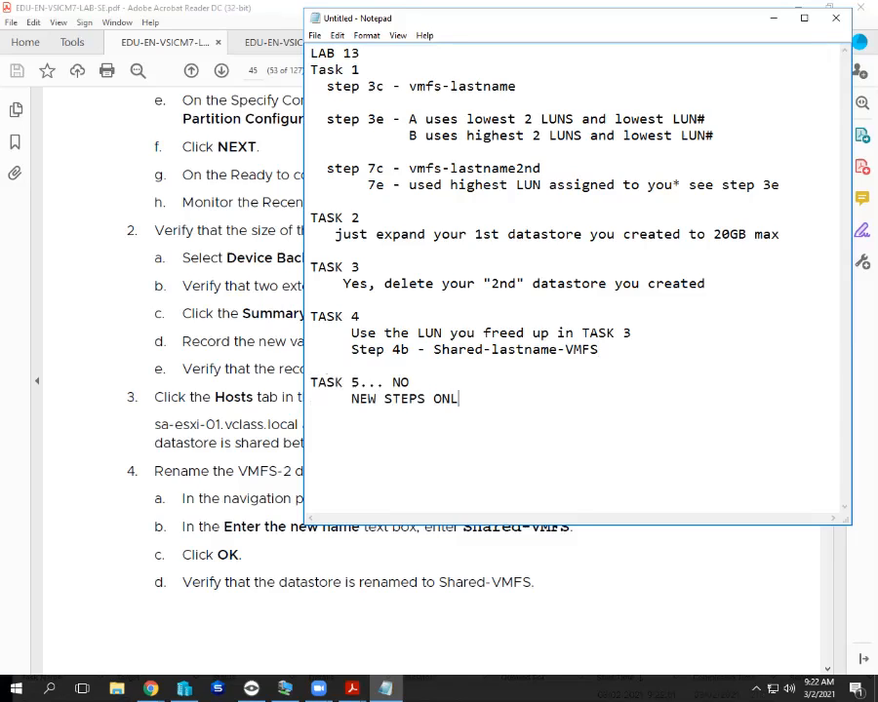
Add Step 1 to delete the shared-lastname-VMFS datastore and Step 2 'You are done with LAB 13'.
{"action": "key", "text": "Return"}
{"action": "type", "text": "Step 1 - Delete y"}
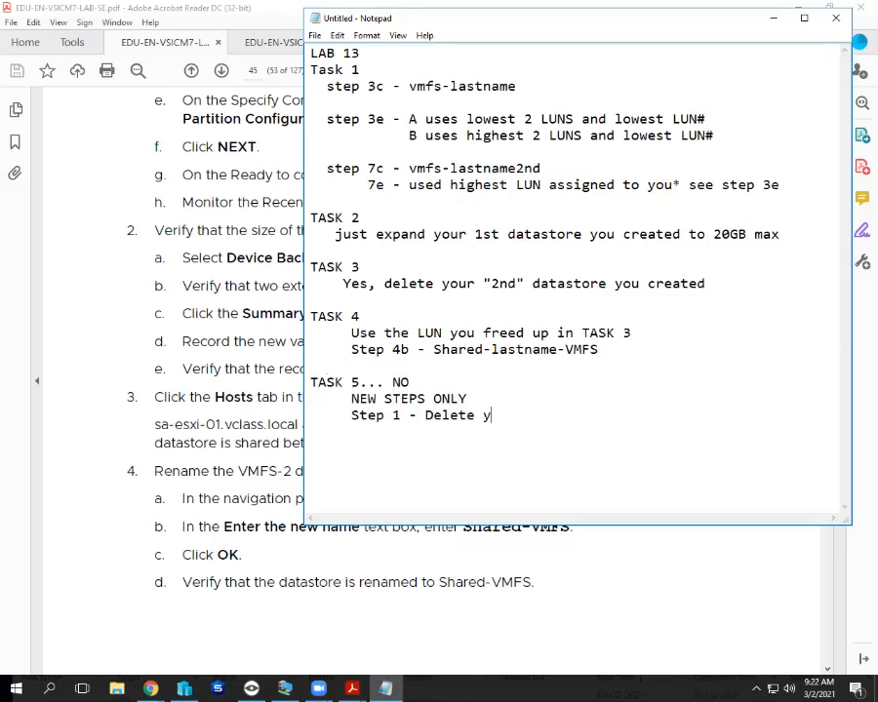
{"action": "type", "text": "our shared"}
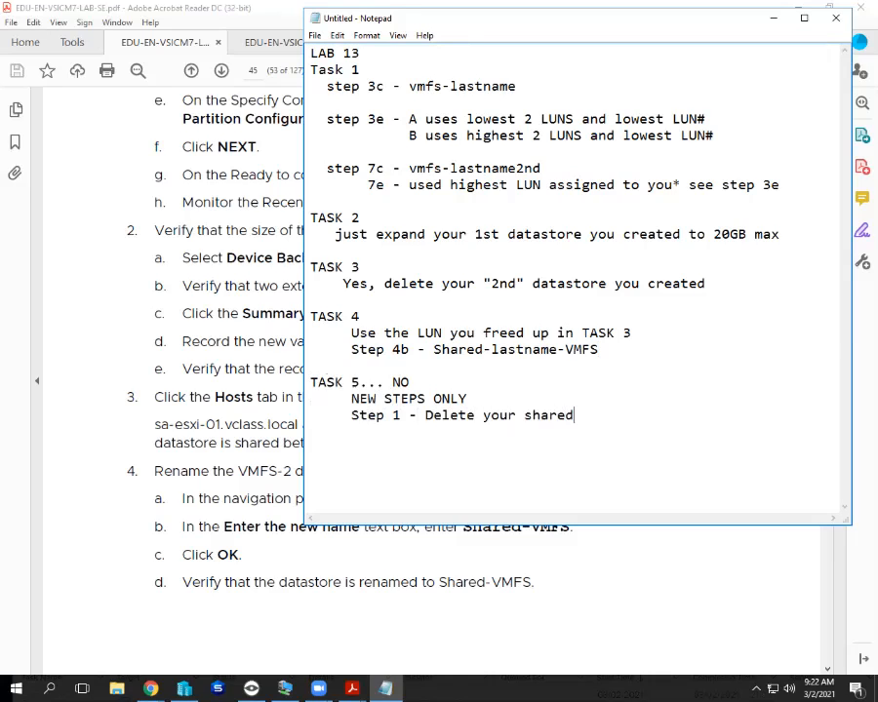
{"action": "type", "text": "-lastname"}
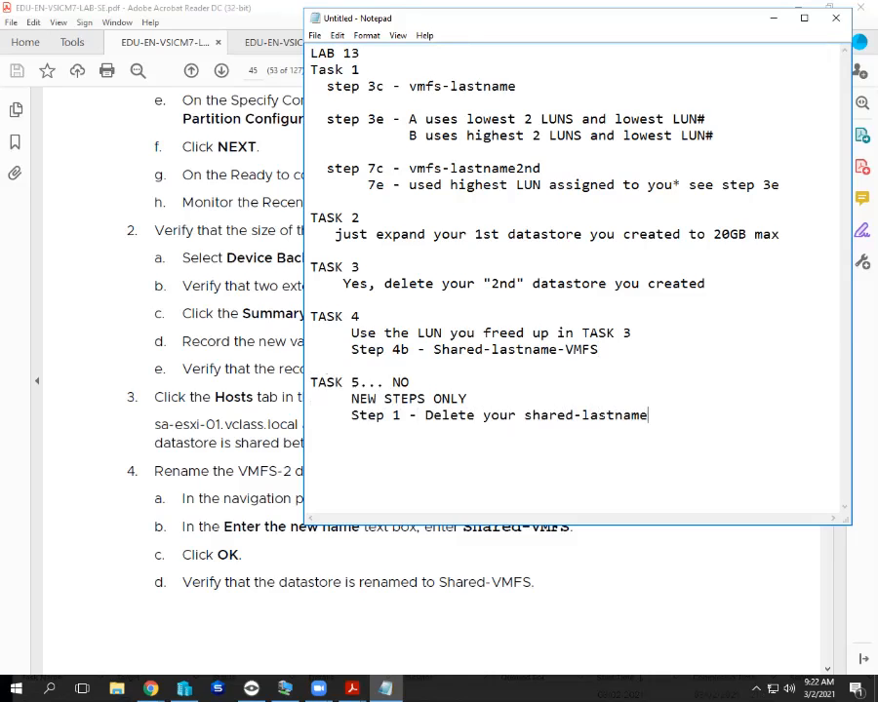
{"action": "type", "text": "-VMFS datastore"}
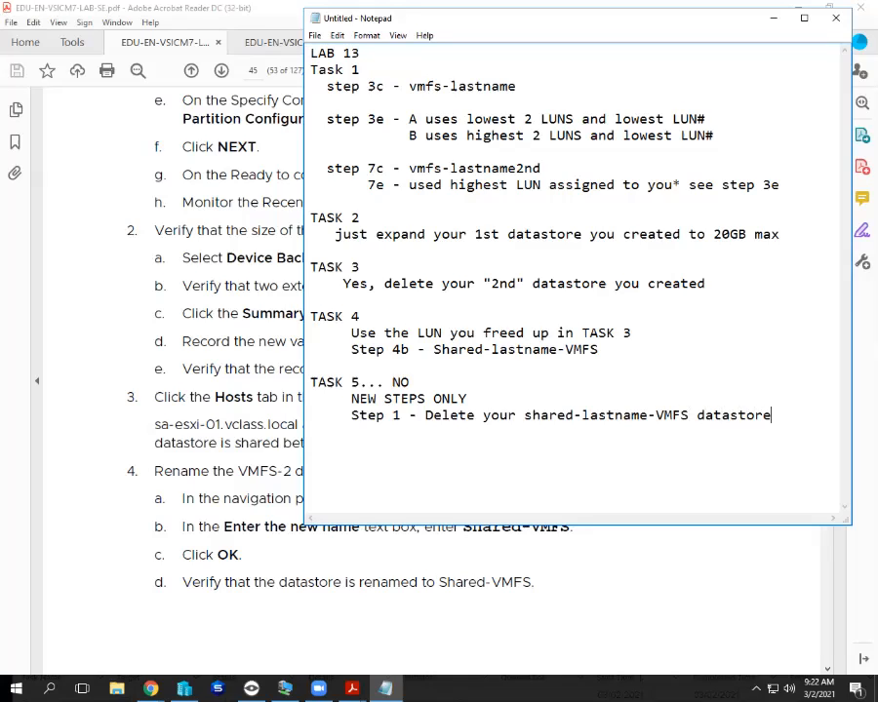
{"action": "key", "text": "Return"}
{"action": "type", "text": "Step 2 - You are done with LAB 13"}
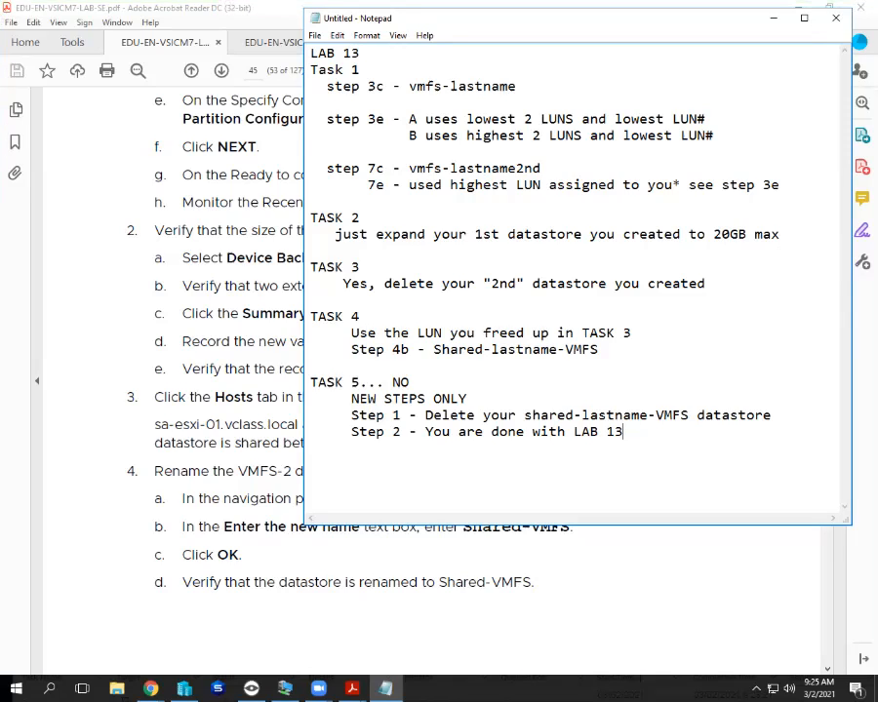
Insert the line 'Show me your datastore' beneath the Step 4b note.
{"action": "left_click", "coordinate": [599, 349]}
{"action": "key", "text": "Return"}
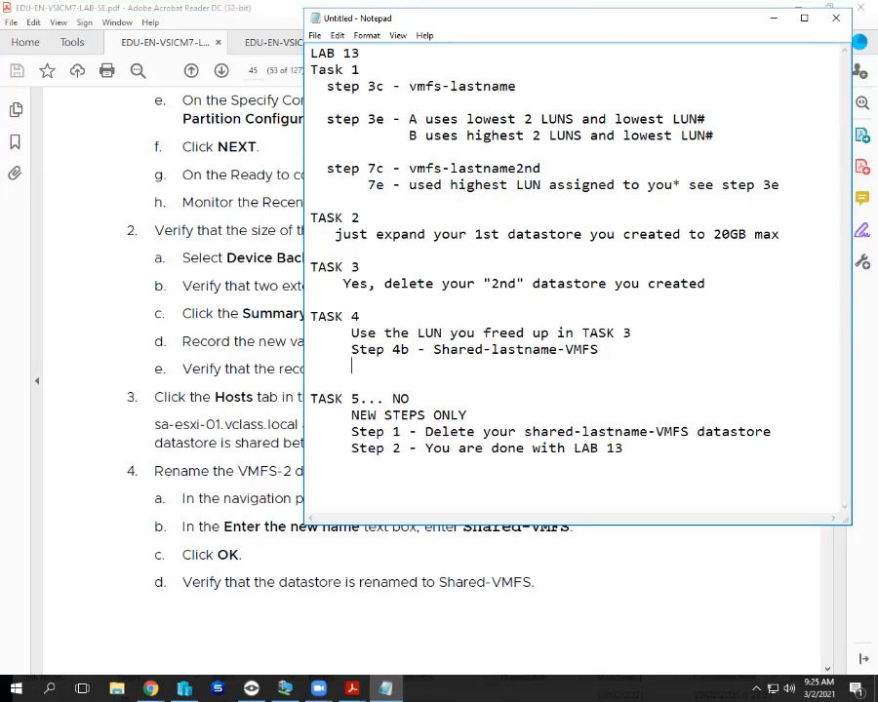
{"action": "type", "text": "Show e"}
{"action": "key", "text": "BackSpace"}
{"action": "key", "text": "BackSpace"}
{"action": "type", "text": "me your data"}
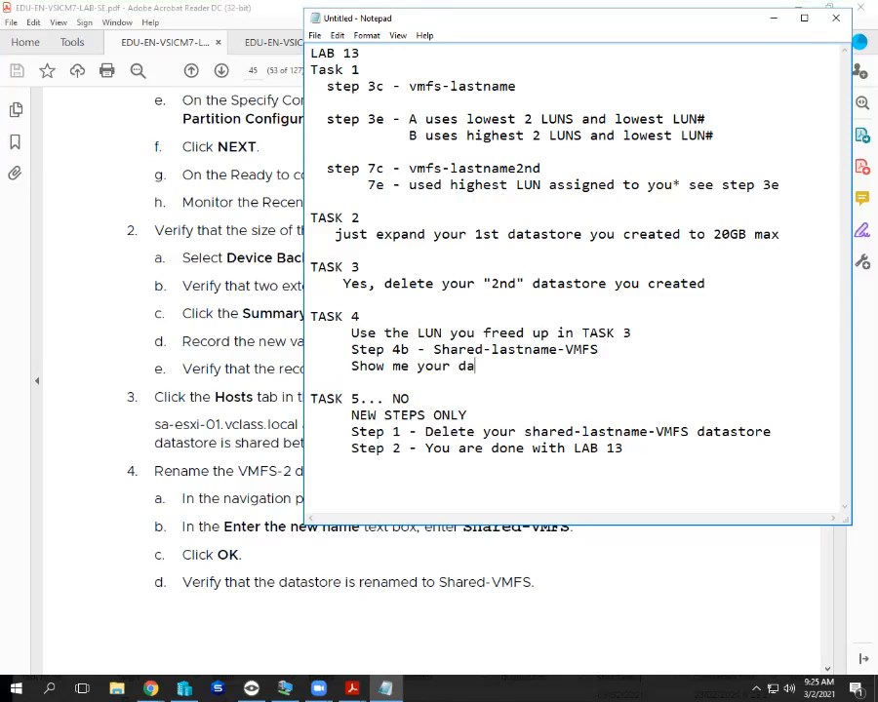
{"action": "type", "text": "store"}
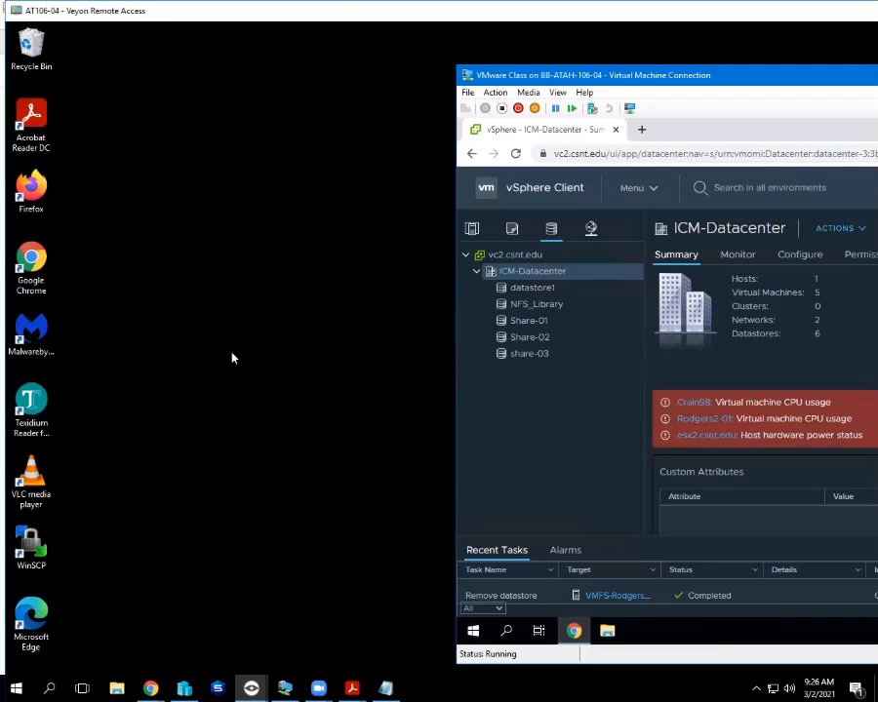
On the student's desktop, launch ODBC Data Sources and add a user data source with the Access driver.
{"action": "key", "text": "super+s"}
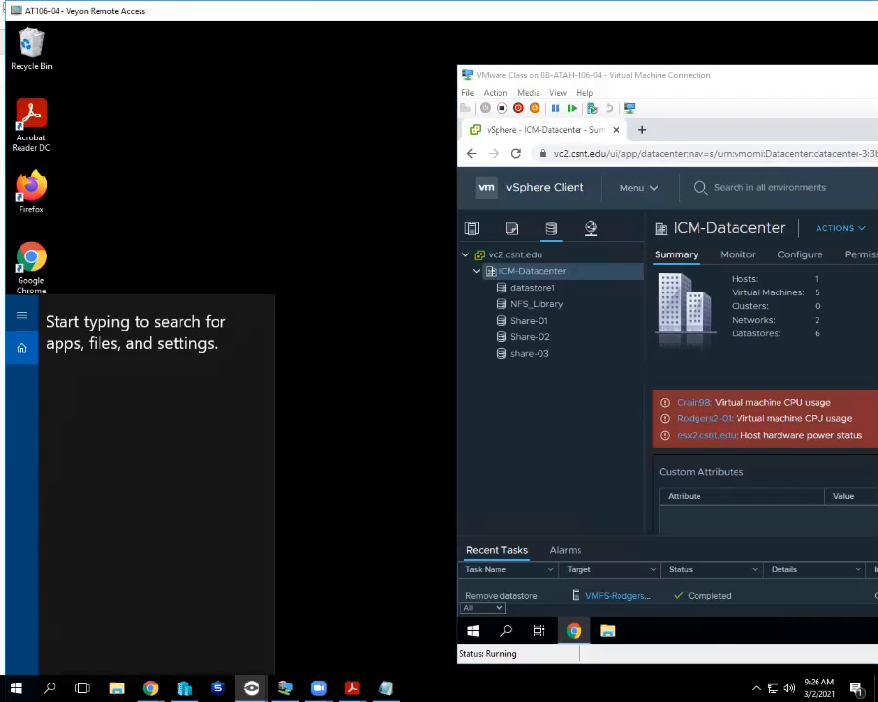
{"action": "type", "text": "odbc"}
{"action": "key", "text": "Return"}
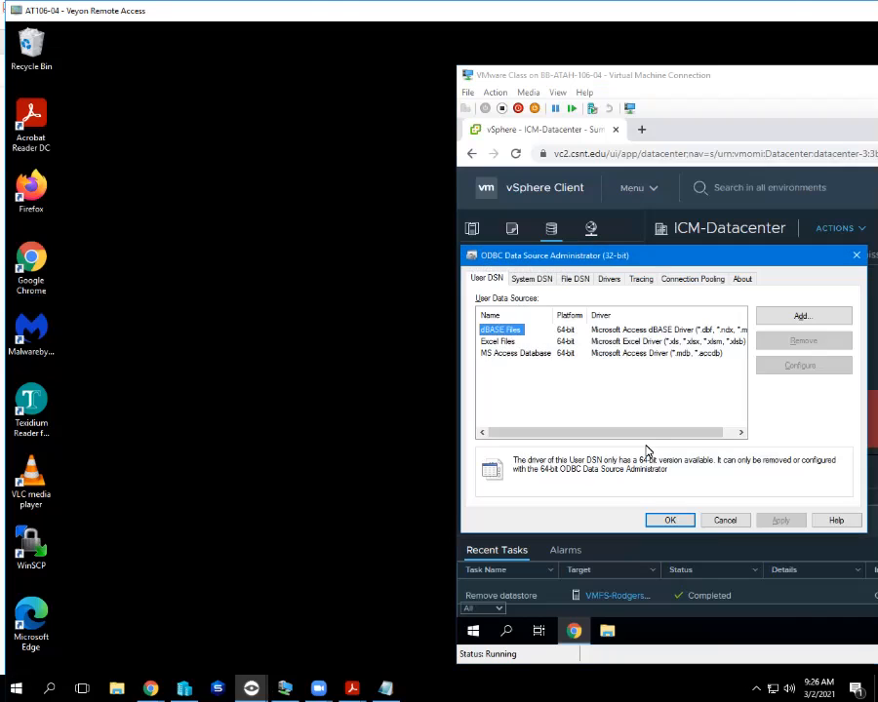
{"action": "left_click", "coordinate": [802, 315]}
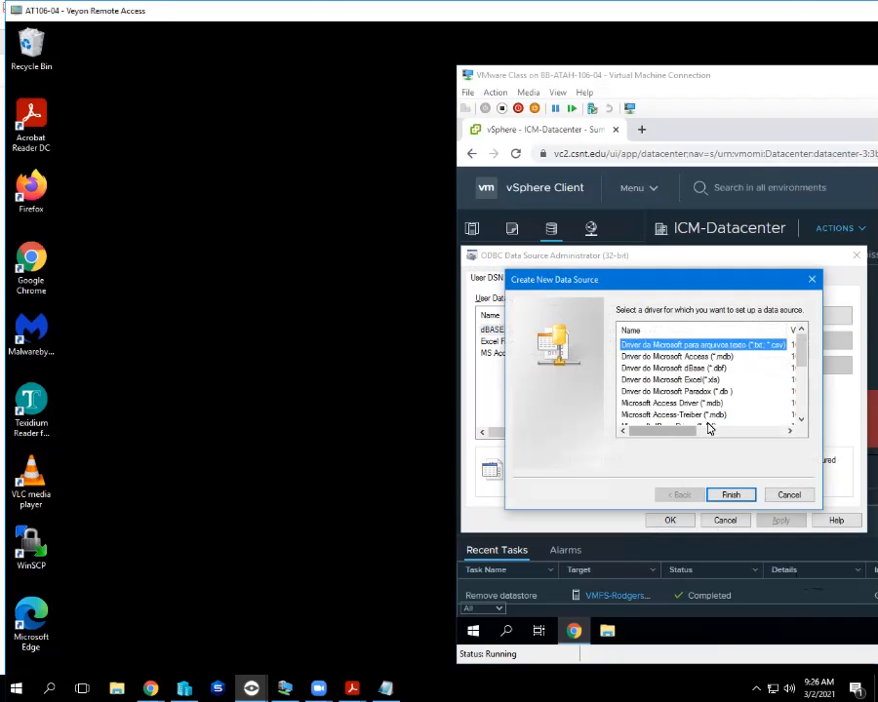
{"action": "left_click", "coordinate": [730, 495]}
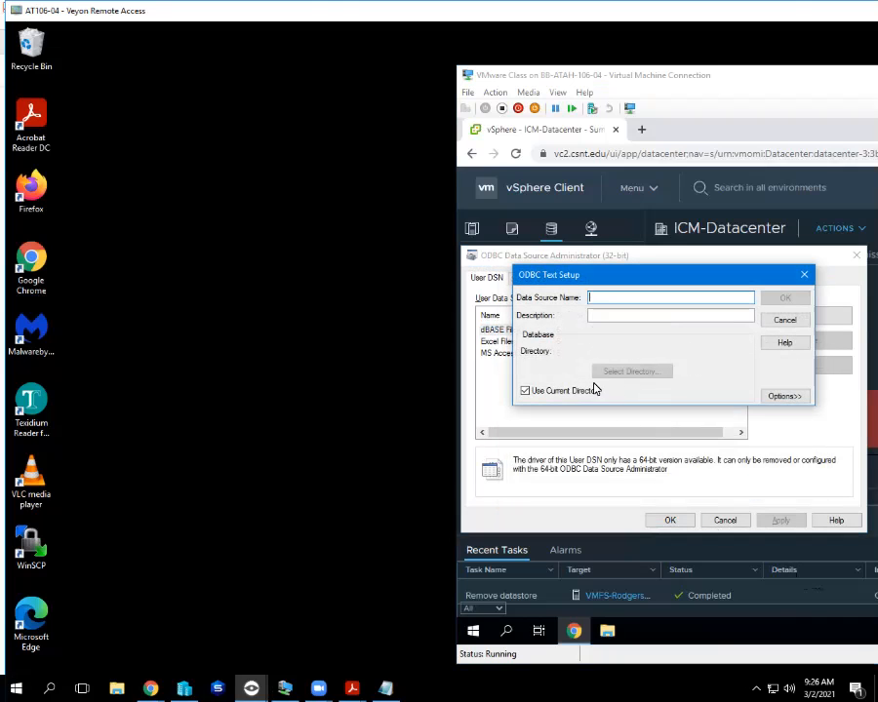
{"action": "left_click", "coordinate": [788, 322]}
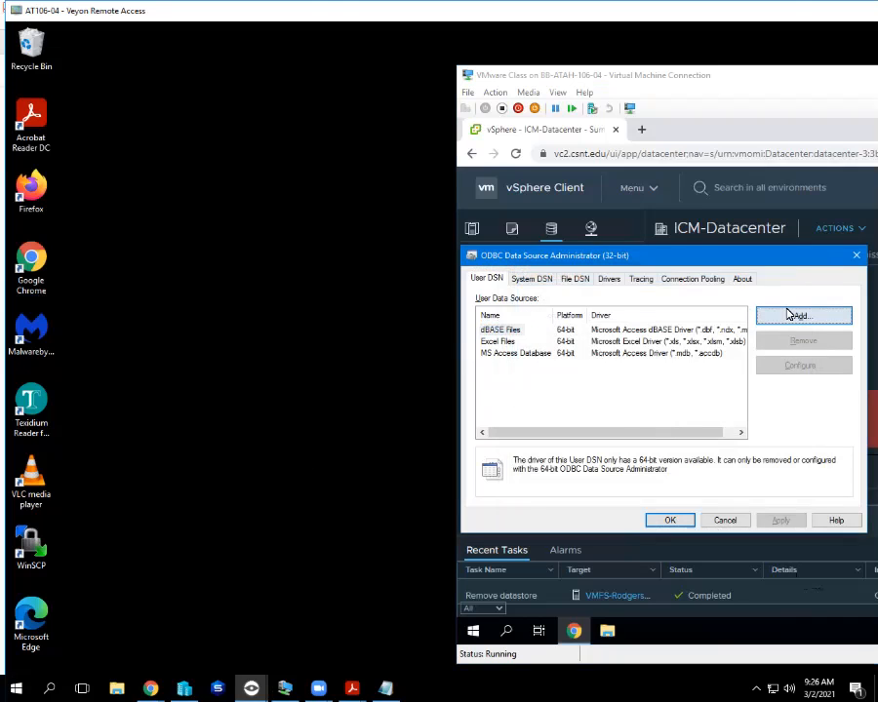
{"action": "left_click", "coordinate": [789, 312]}
{"action": "left_click", "coordinate": [686, 356]}
{"action": "left_click", "coordinate": [730, 496]}
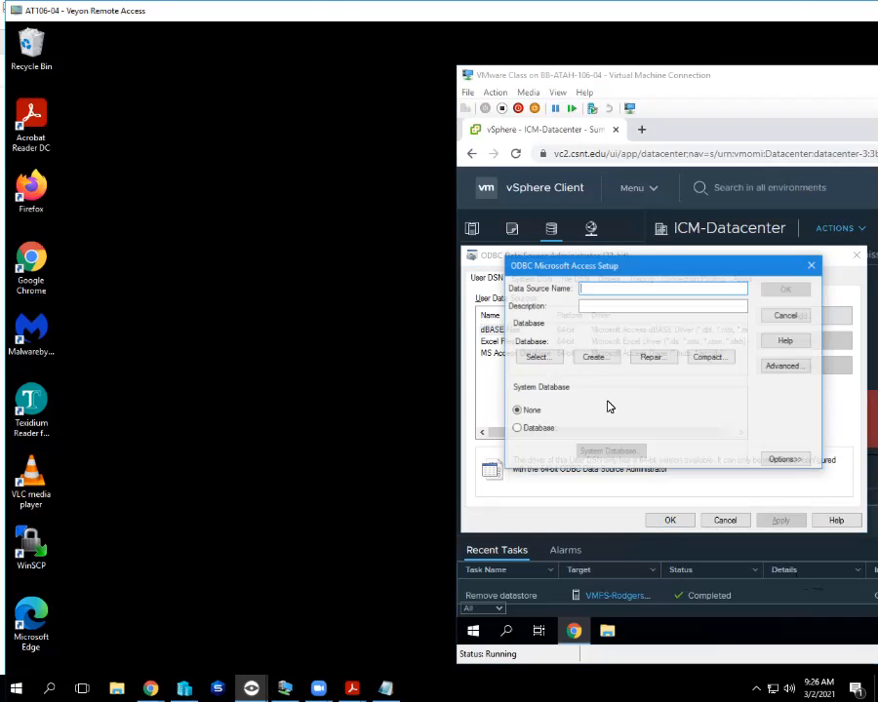
Browse for an Access database in system32 and drives d: and v:, then close the AT106-04 view.
{"action": "left_click", "coordinate": [536, 357]}
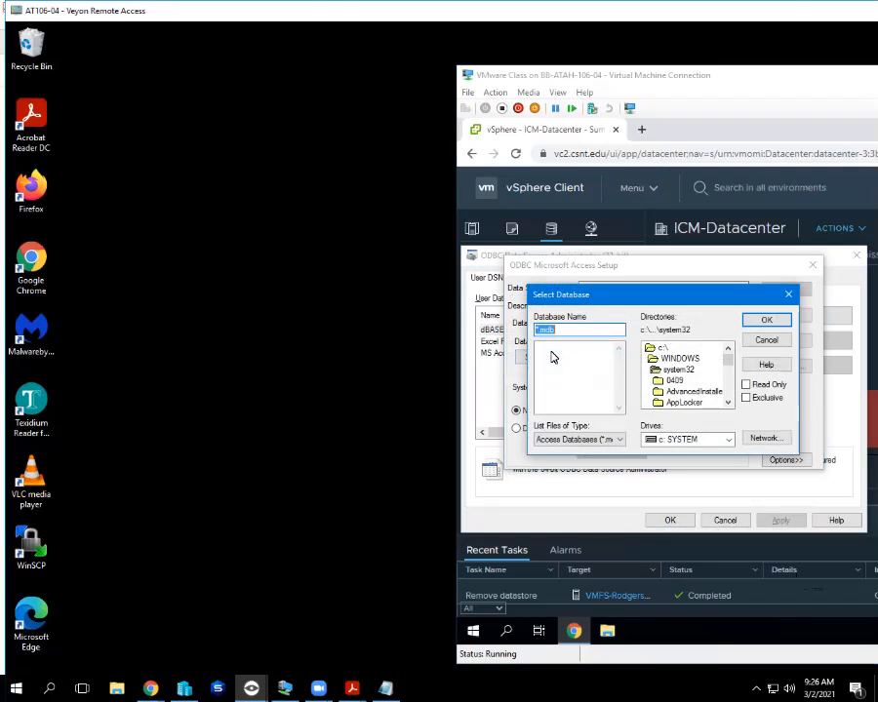
{"action": "scroll", "coordinate": [705, 385], "scroll_direction": "down", "scroll_amount": 6}
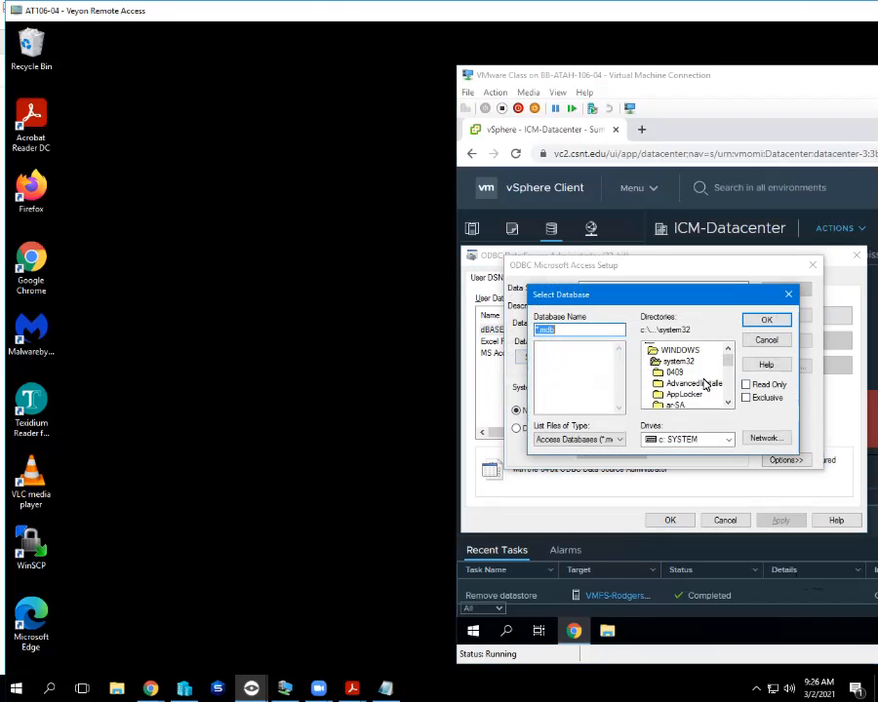
{"action": "scroll", "coordinate": [706, 384], "scroll_direction": "up", "scroll_amount": 6}
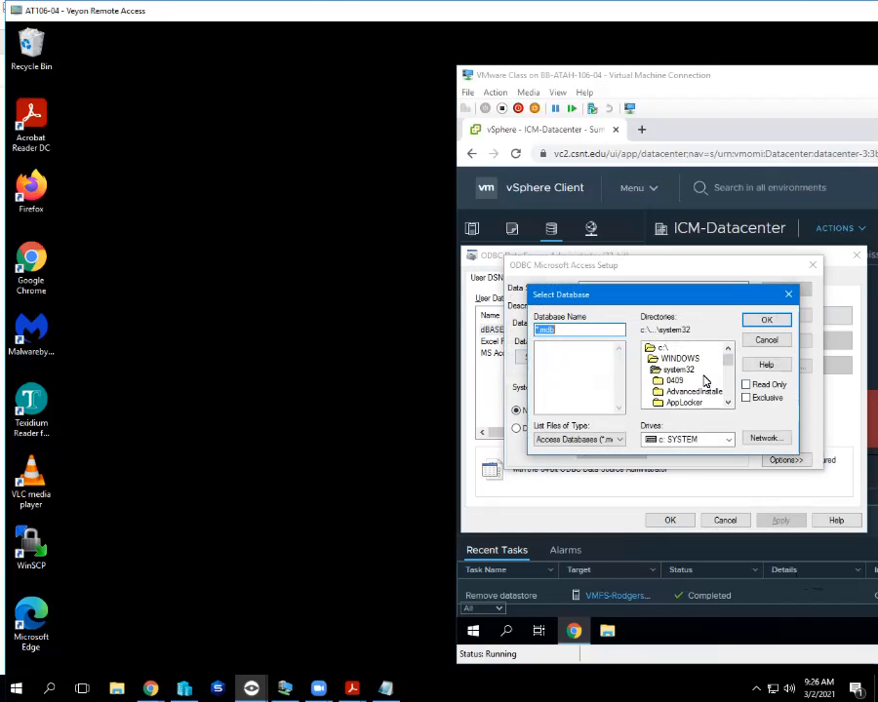
{"action": "left_click", "coordinate": [691, 371]}
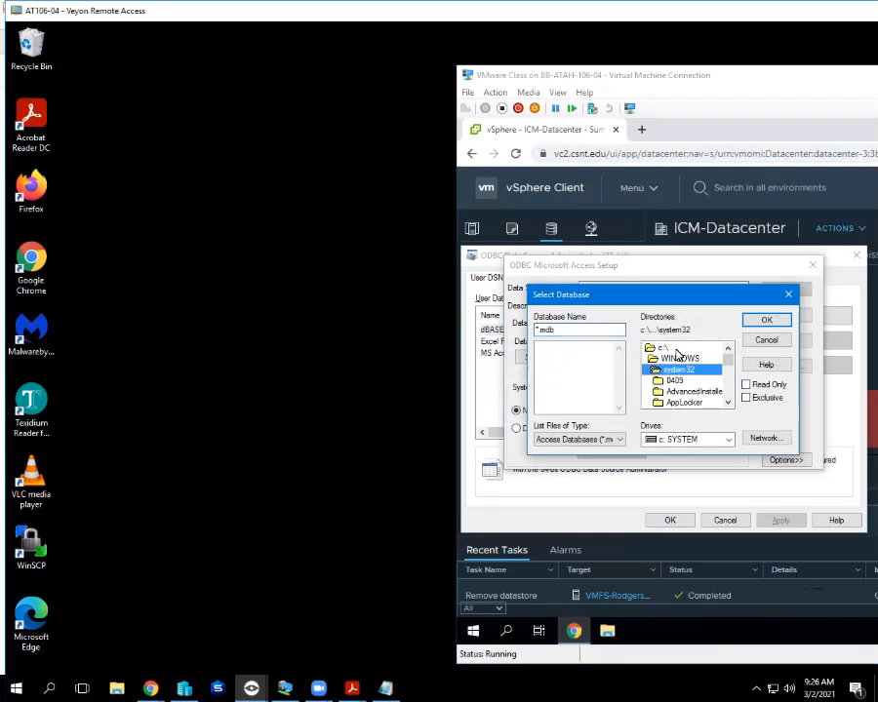
{"action": "left_click", "coordinate": [711, 444]}
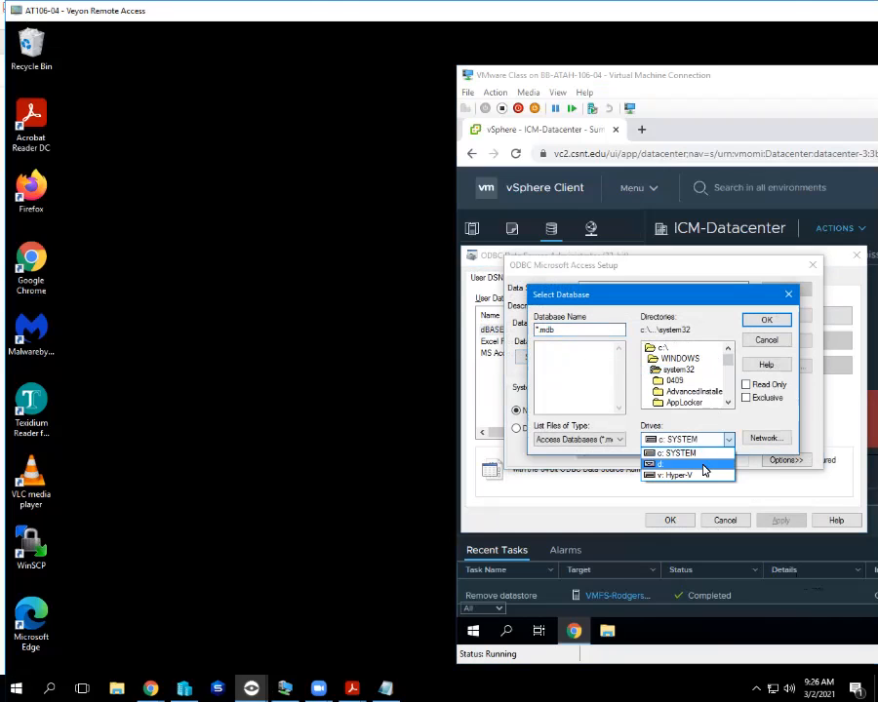
{"action": "left_click", "coordinate": [706, 467]}
{"action": "left_click", "coordinate": [817, 386]}
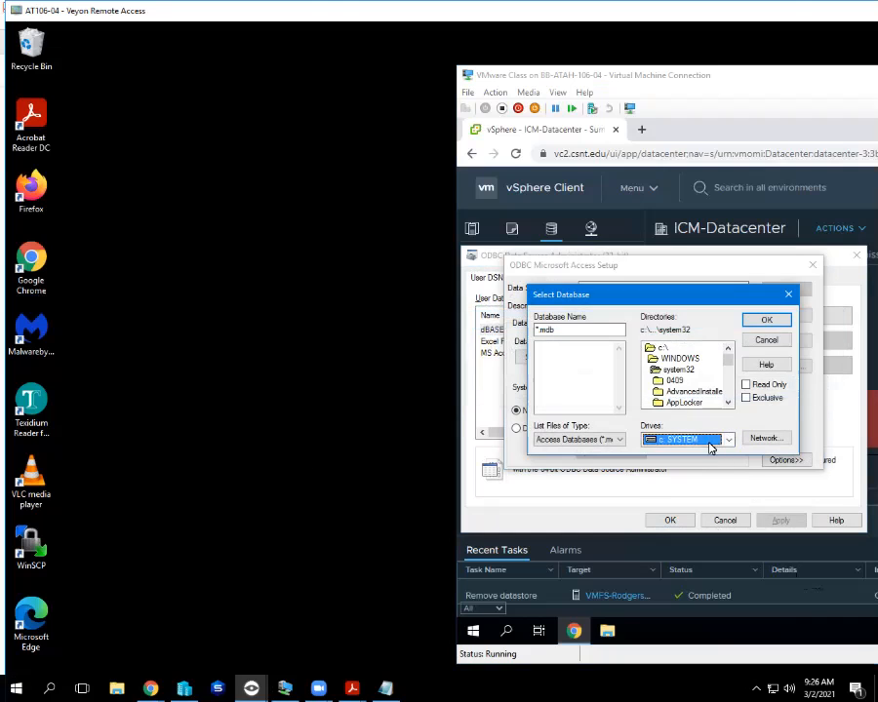
{"action": "left_click", "coordinate": [688, 440]}
{"action": "left_click", "coordinate": [696, 465]}
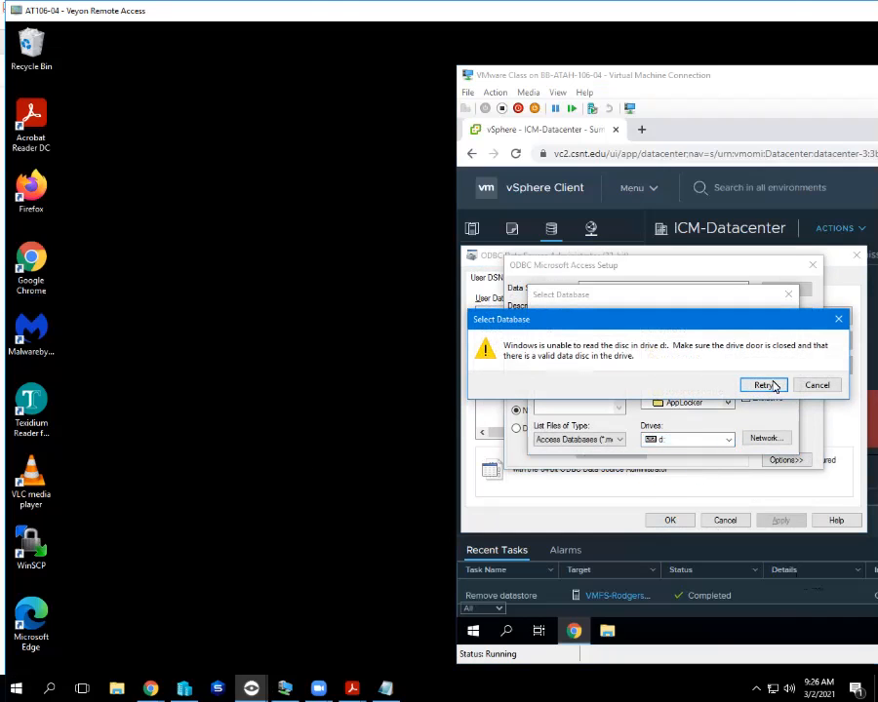
{"action": "left_click", "coordinate": [816, 385]}
{"action": "left_click", "coordinate": [728, 440]}
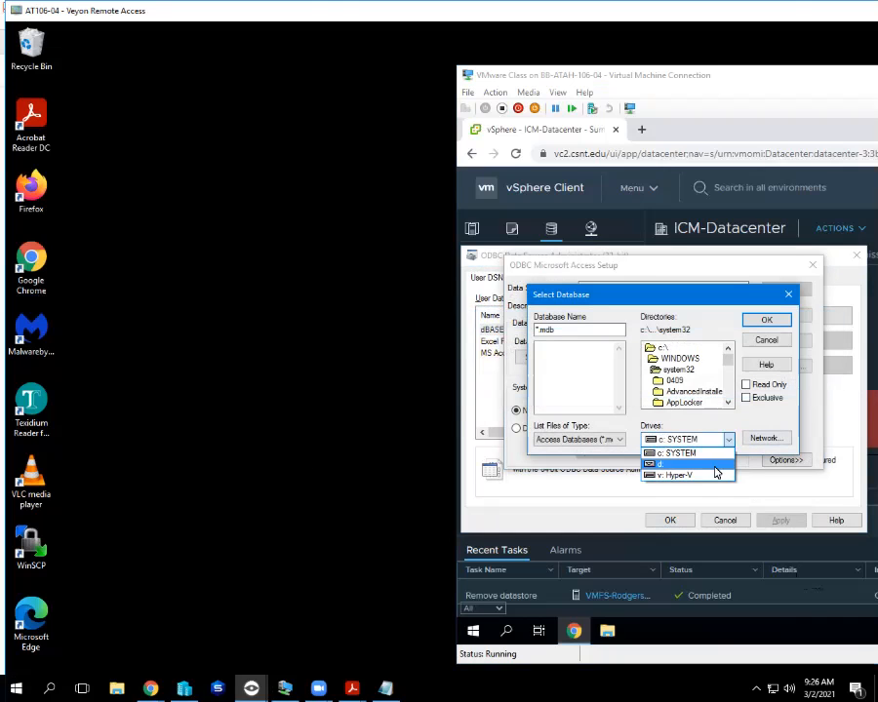
{"action": "left_click", "coordinate": [703, 475]}
{"action": "left_click", "coordinate": [684, 372]}
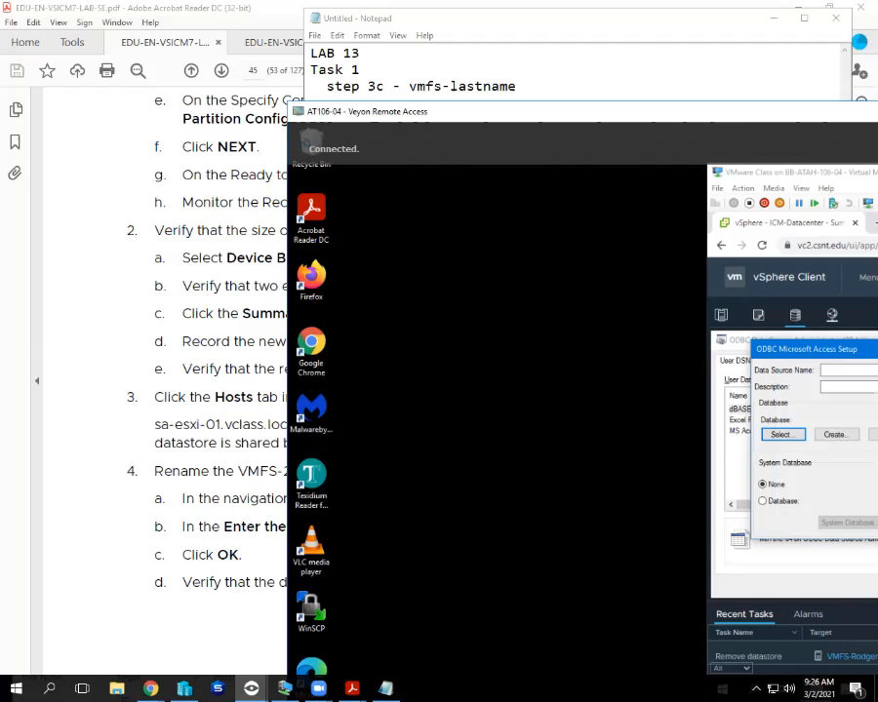
{"action": "left_click_drag", "start_coordinate": [770, 111], "coordinate": [260, 94]}
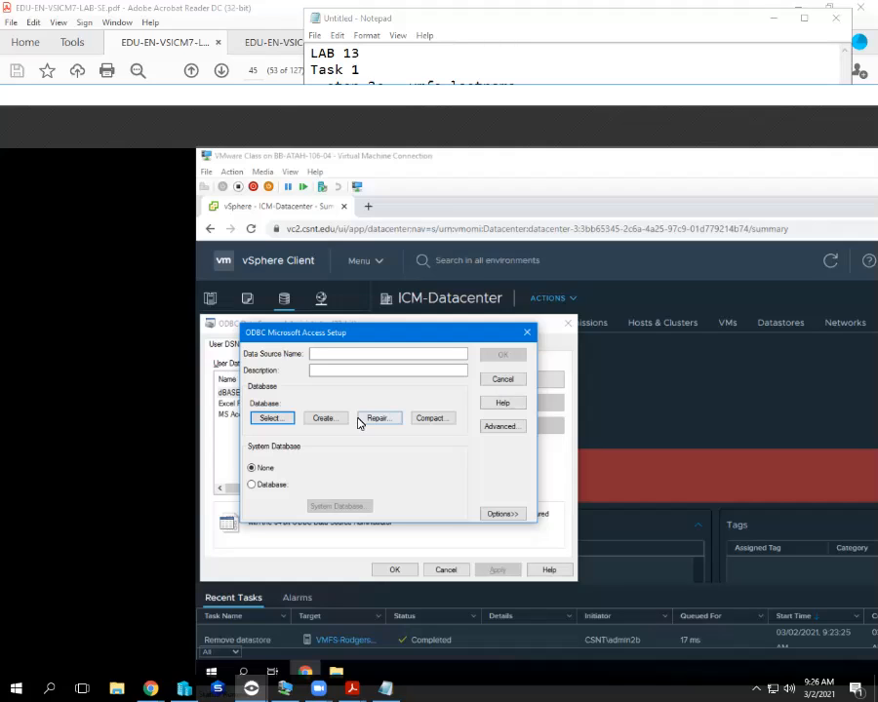
{"action": "left_click", "coordinate": [869, 95]}
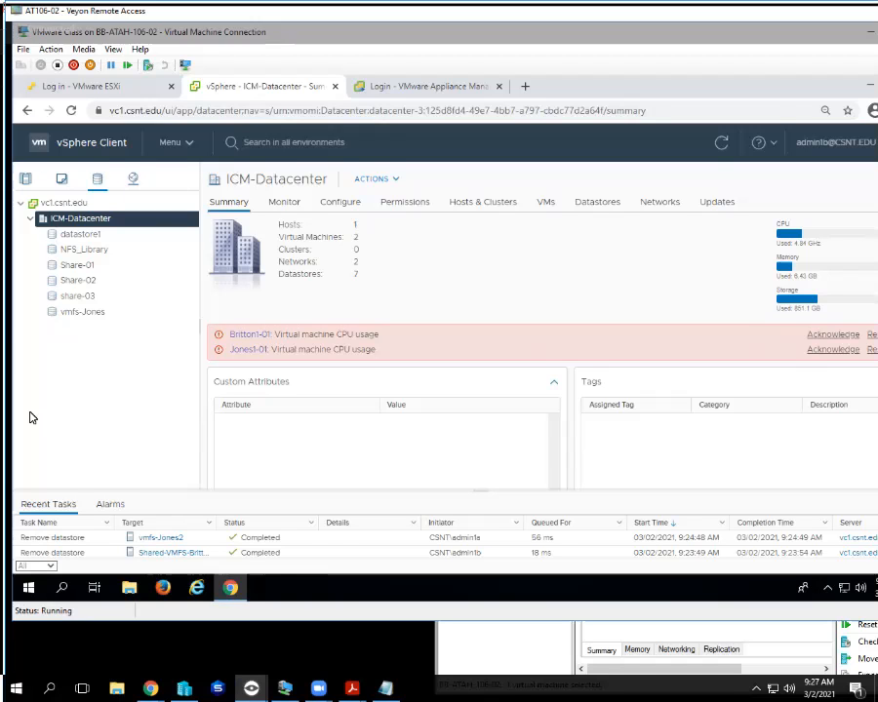
Close the AT106-02 and AT106-17 remote views, then snap AT106-08's view to the right half.
{"action": "key", "text": "alt+F4"}
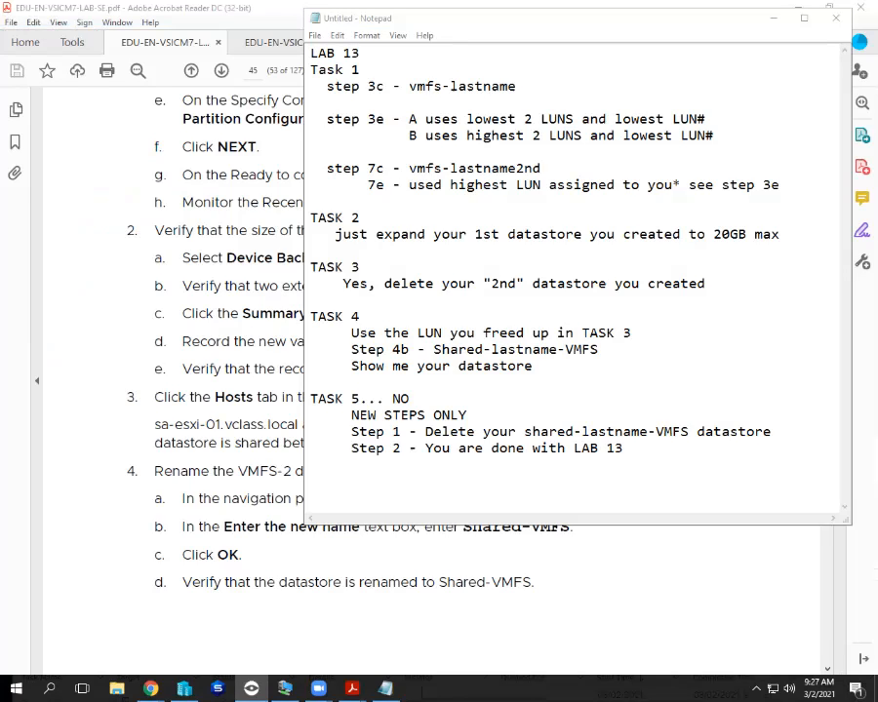
{"action": "left_click", "coordinate": [250, 689]}
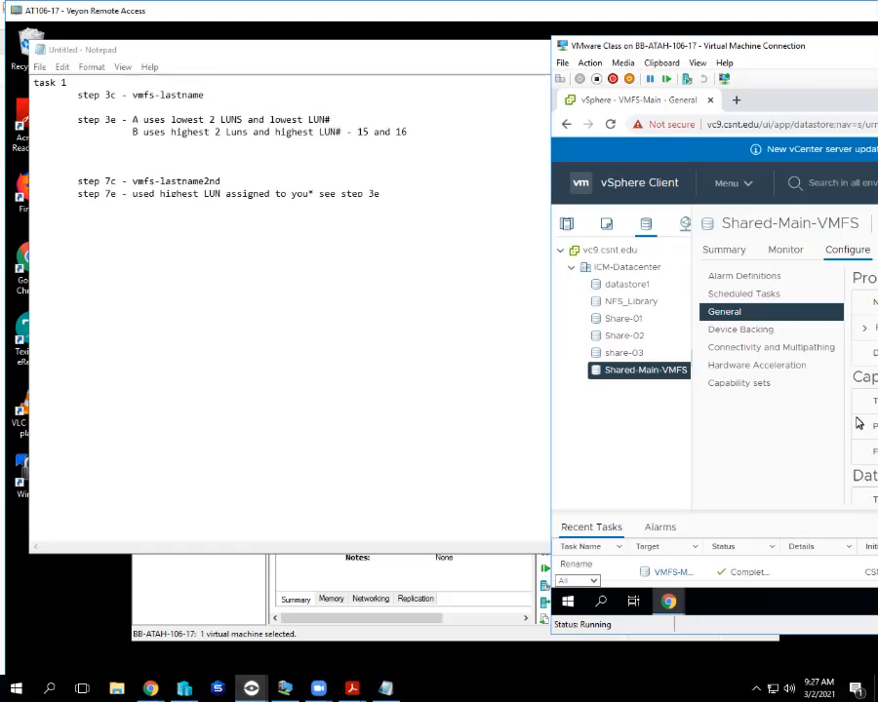
{"action": "key", "text": "alt+F4"}
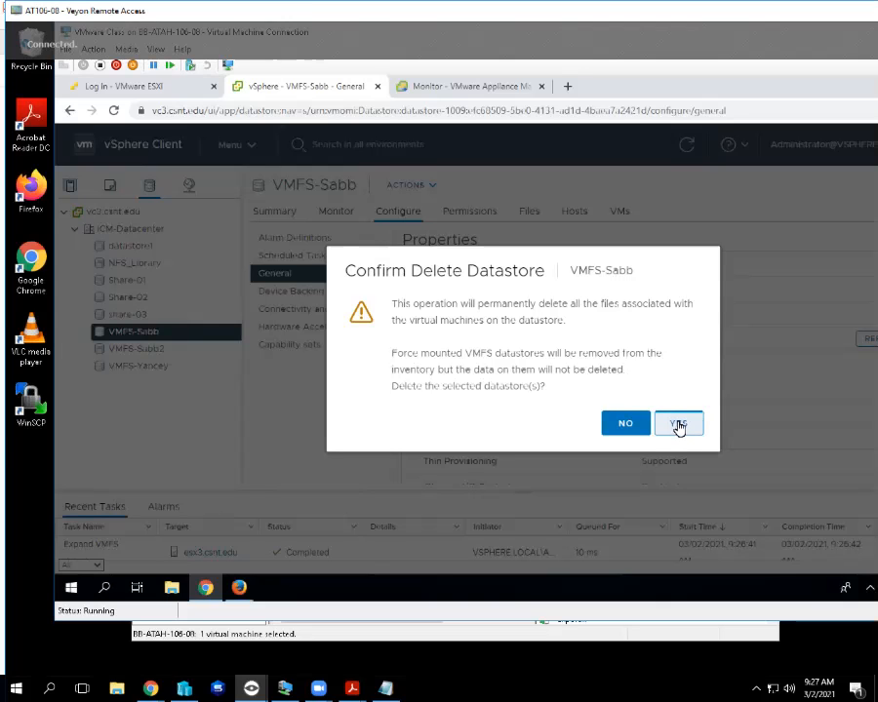
{"action": "key", "text": "super+Right"}
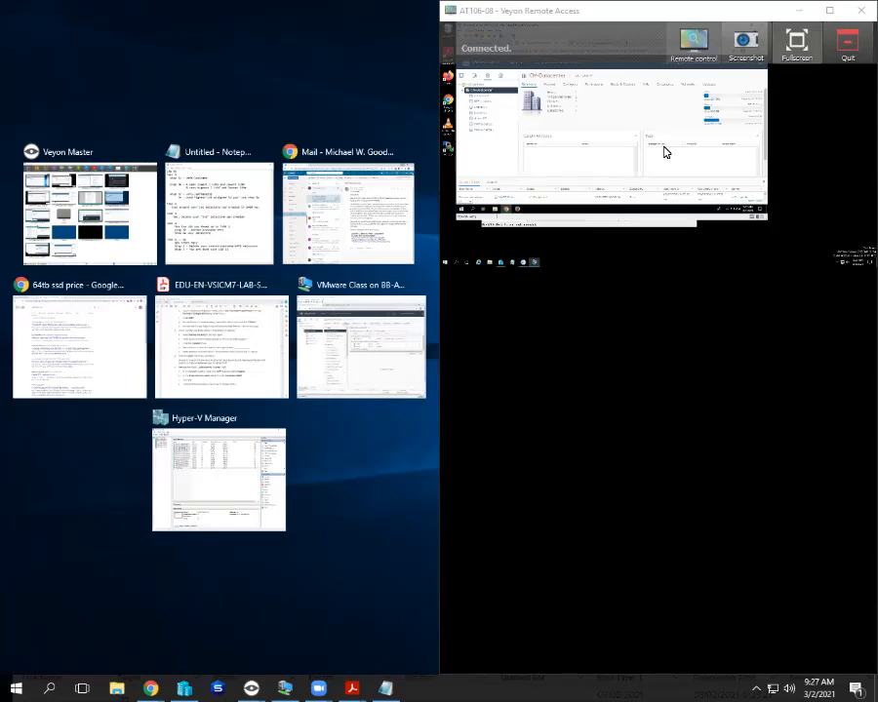
Dismiss the Snap Assist thumbnails and close AT106-08's remote view.
{"action": "key", "text": "Escape"}
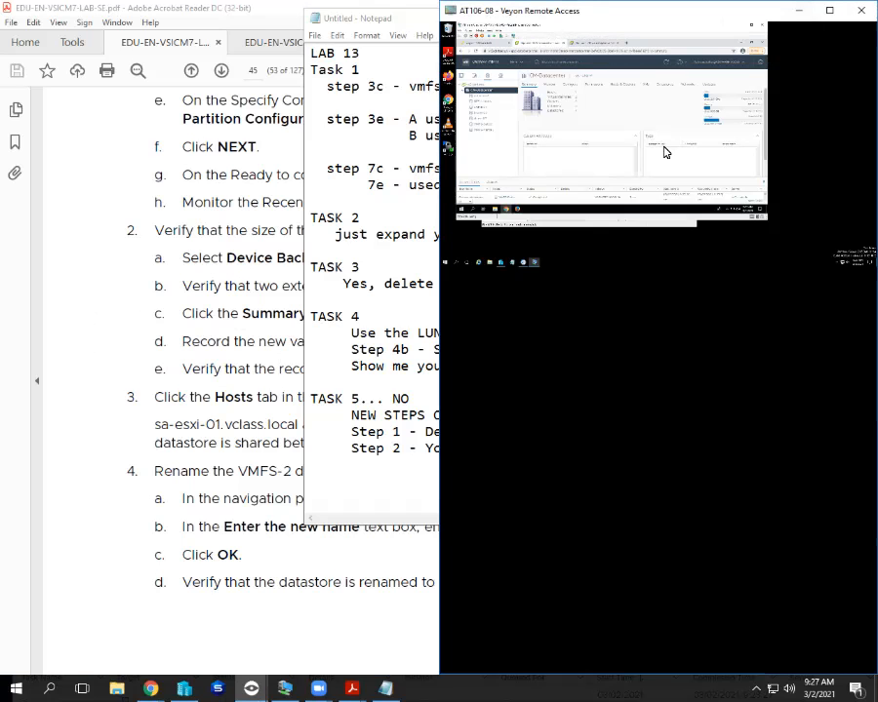
{"action": "left_click", "coordinate": [862, 10]}
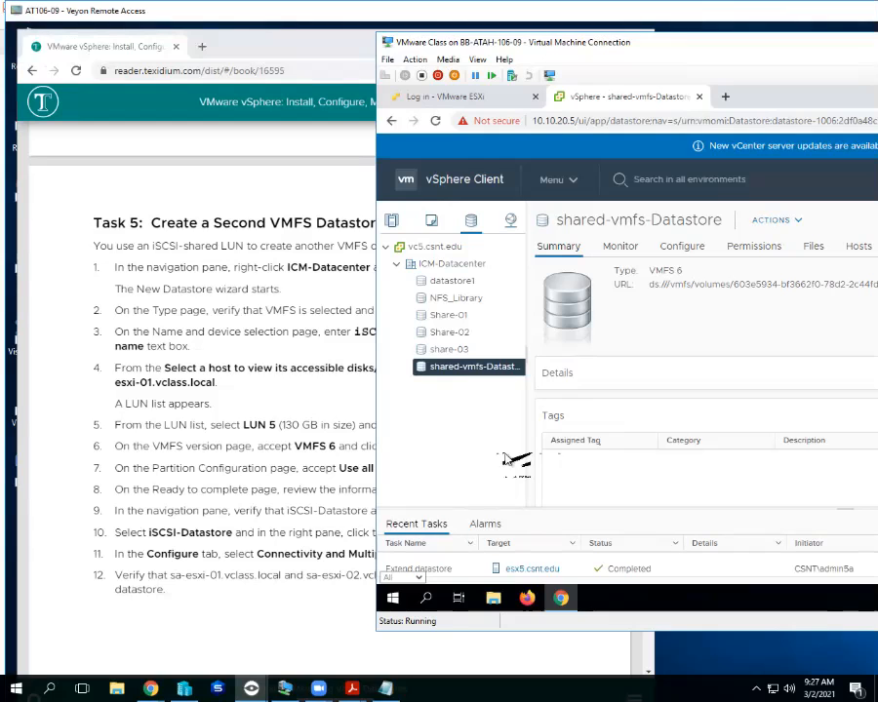
Close AT106-09's remote view window.
{"action": "left_click", "coordinate": [861, 10]}
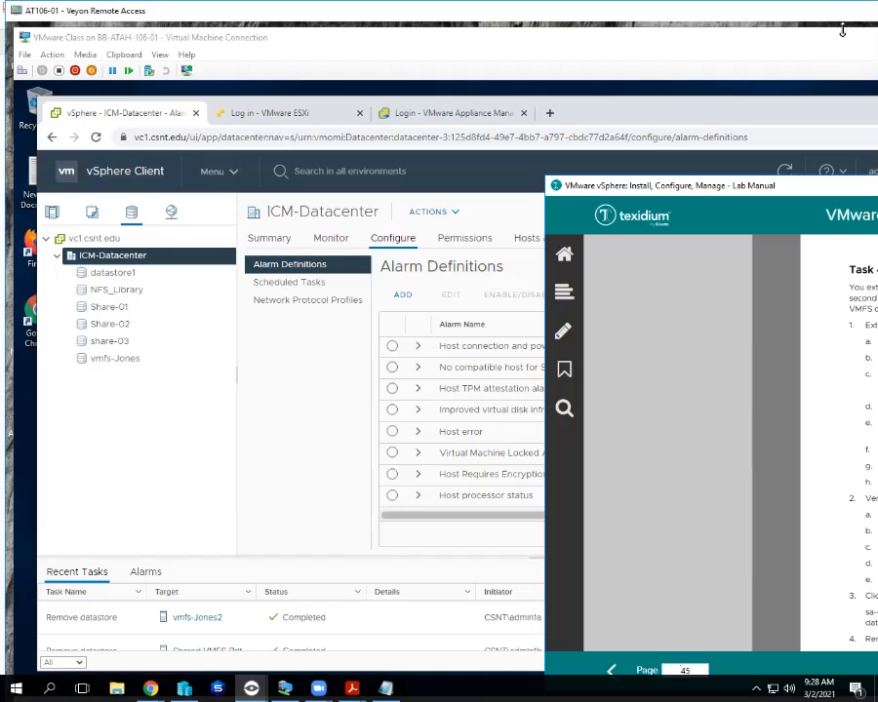
Switch to AT106-01's vSphere Client and view the student's VMFS datastore summary, then its general settings and capacity on the Configure tab.
{"action": "key", "text": "alt+Tab"}
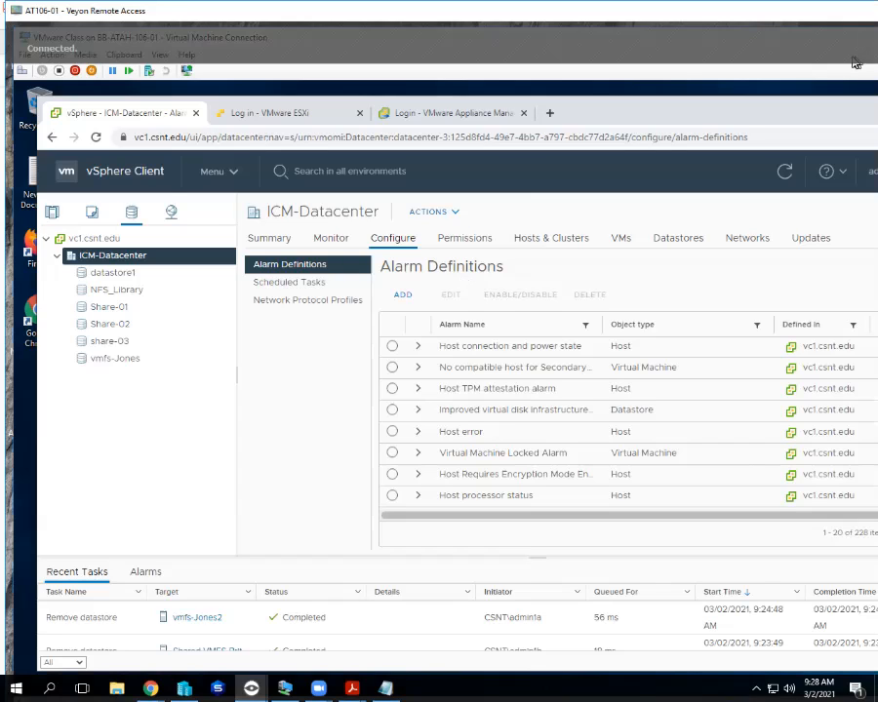
{"action": "left_click", "coordinate": [115, 358]}
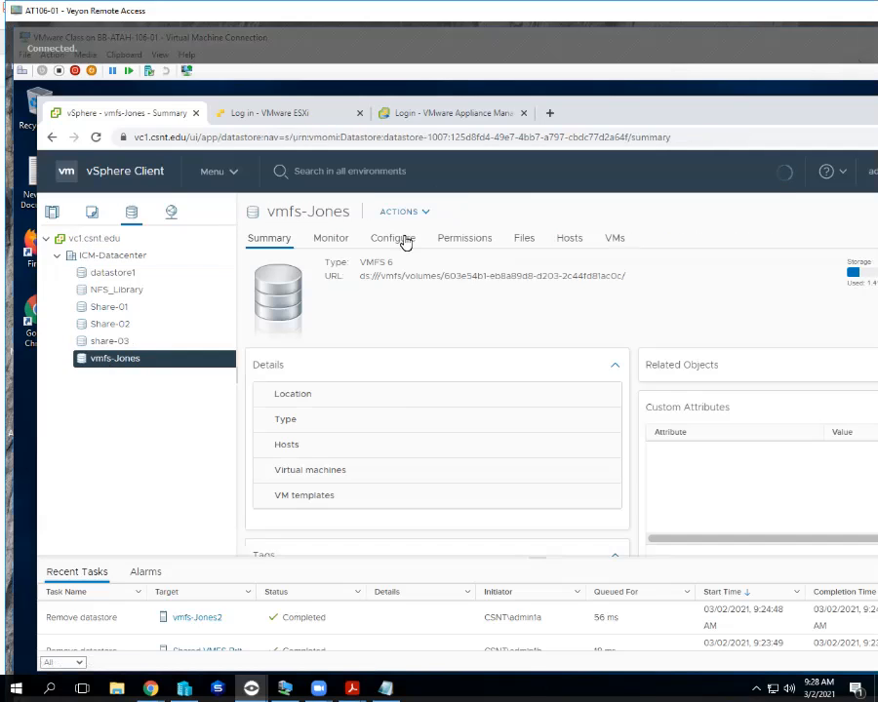
{"action": "left_click", "coordinate": [404, 239]}
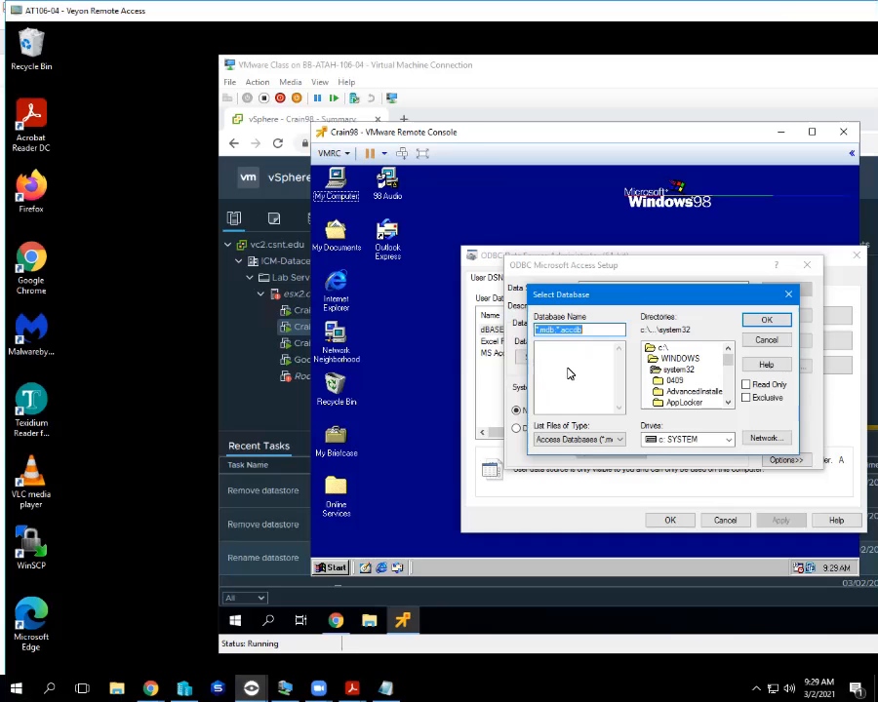
Cancel AT106-04's Select Database and Access Setup dialogs, close the ODBC Administrator, and open My Computer.
{"action": "left_click", "coordinate": [775, 344]}
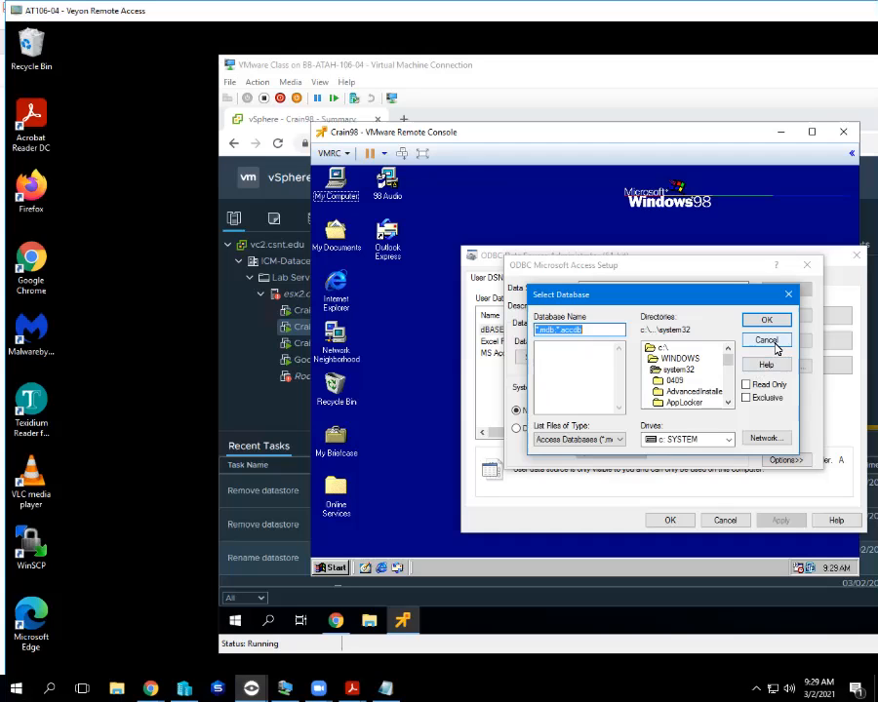
{"action": "left_click", "coordinate": [786, 315]}
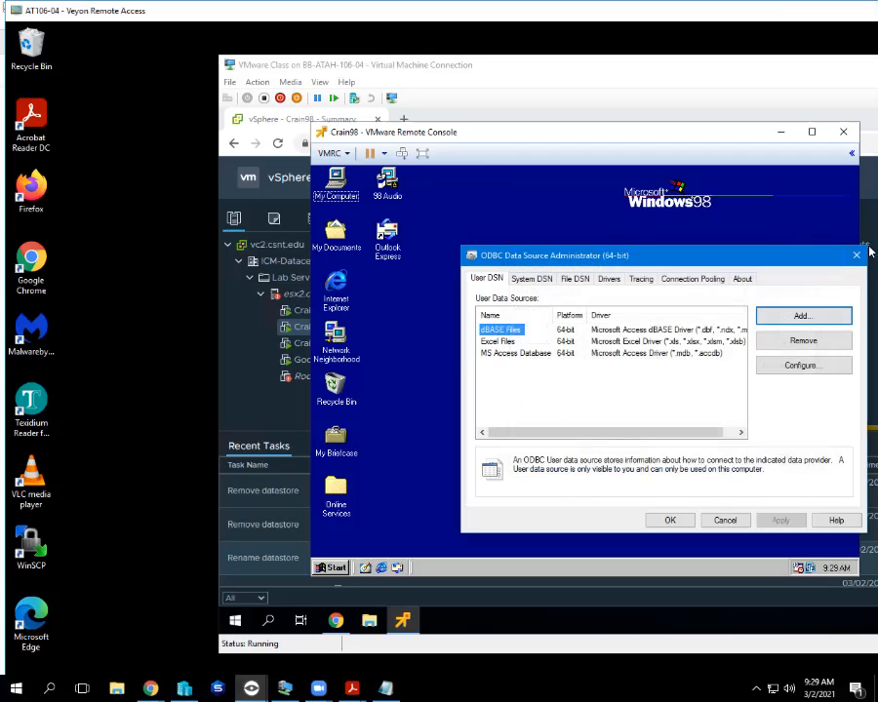
{"action": "left_click", "coordinate": [858, 255]}
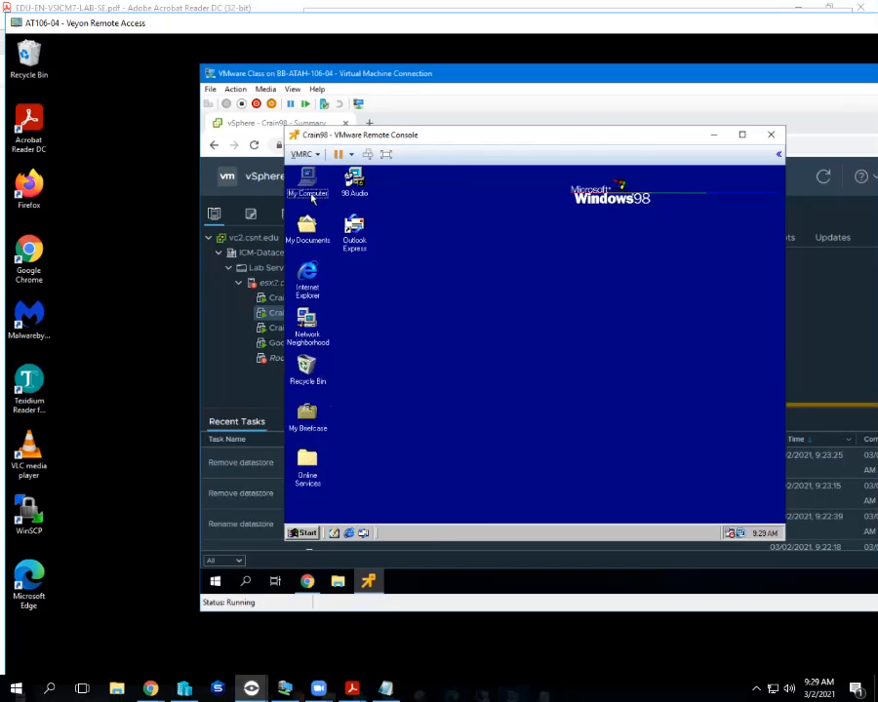
{"action": "double_click", "coordinate": [336, 180]}
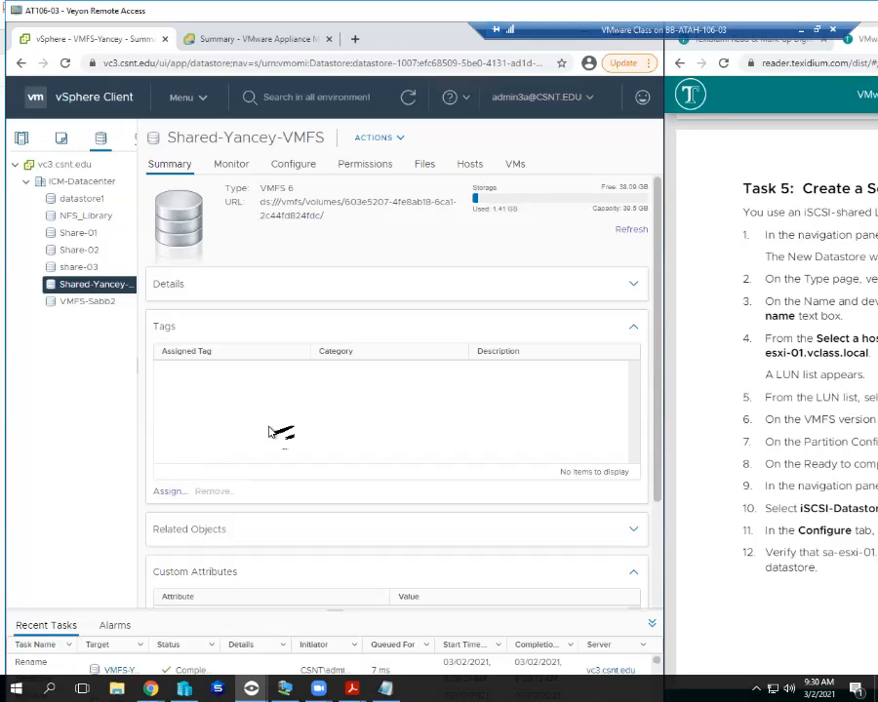
Close AT106-03's remote view with Alt+F4.
{"action": "key", "text": "alt+F4"}
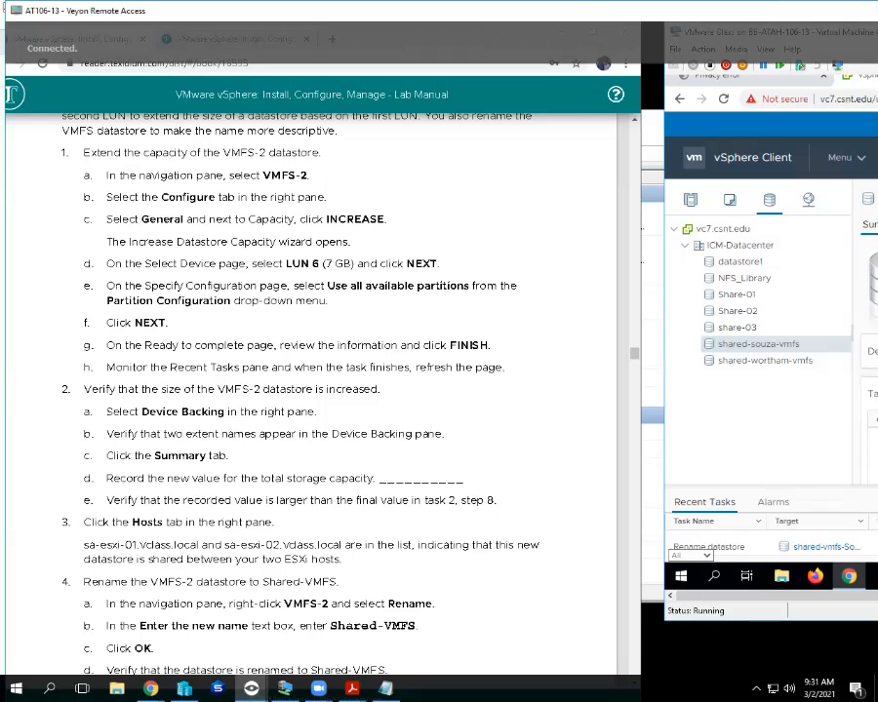
Shift AT106-13's remote view to review its shared VMFS datastores, then close the view.
{"action": "left_click_drag", "start_coordinate": [877, 15], "coordinate": [562, 16]}
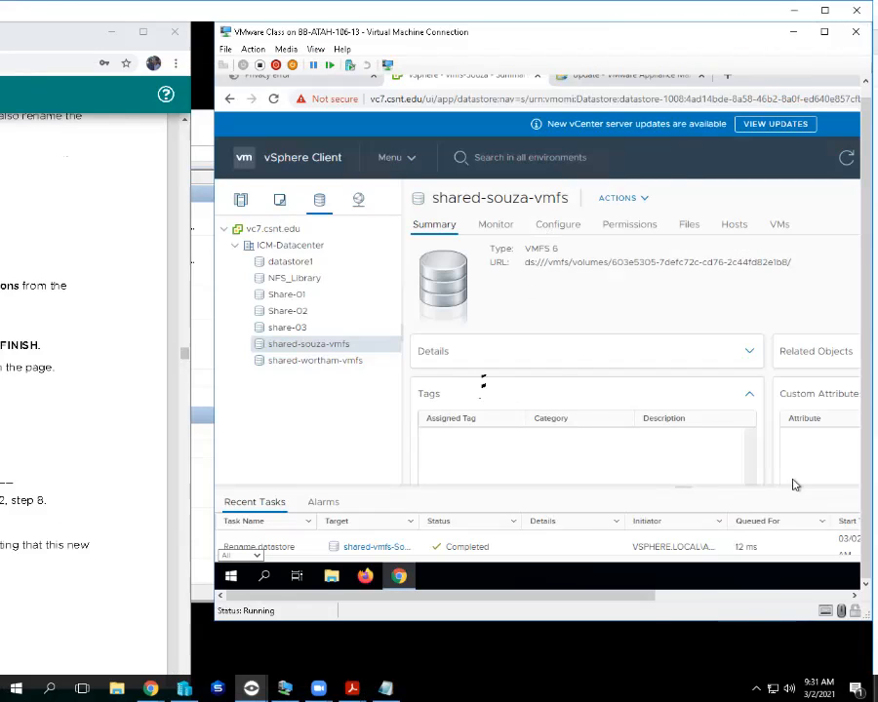
{"action": "left_click_drag", "start_coordinate": [647, 604], "coordinate": [586, 593]}
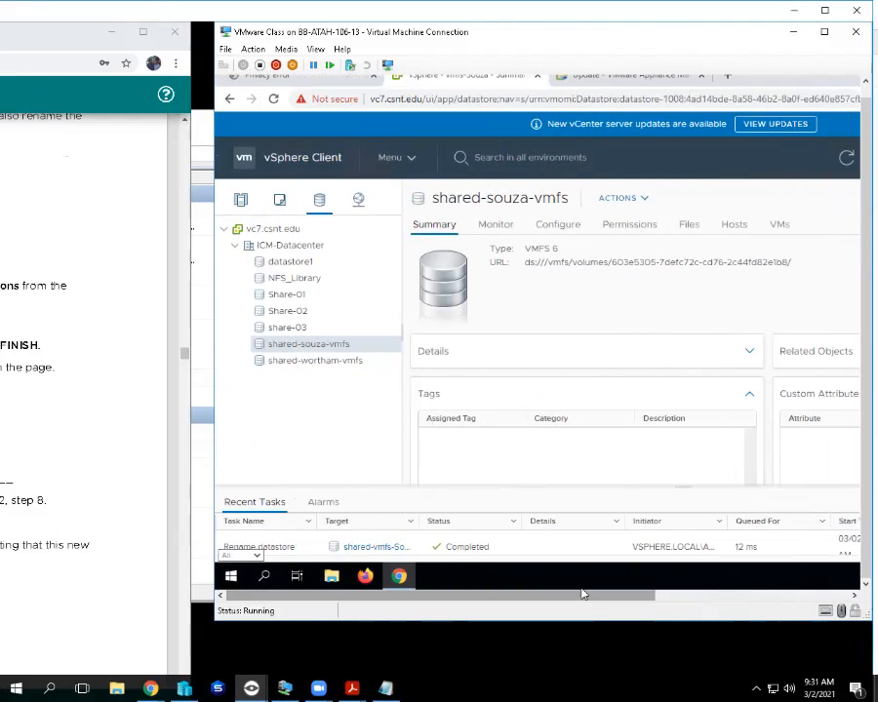
{"action": "mouse_move", "coordinate": [605, 9]}
{"action": "left_click", "coordinate": [857, 11]}
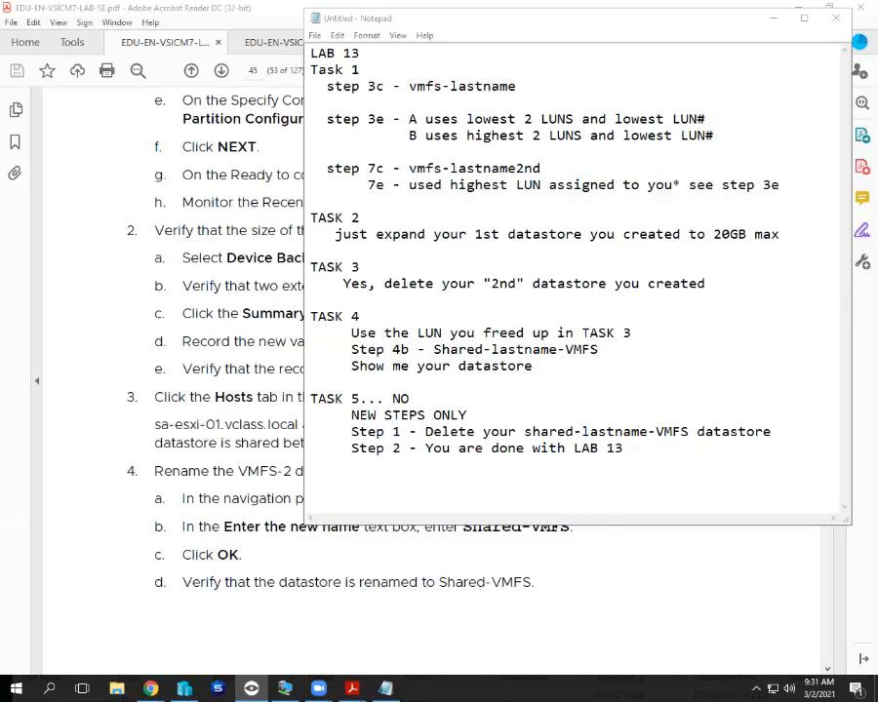
Bring AT106-08's remote vSphere Client session back from the taskbar.
{"action": "left_click", "coordinate": [251, 689]}
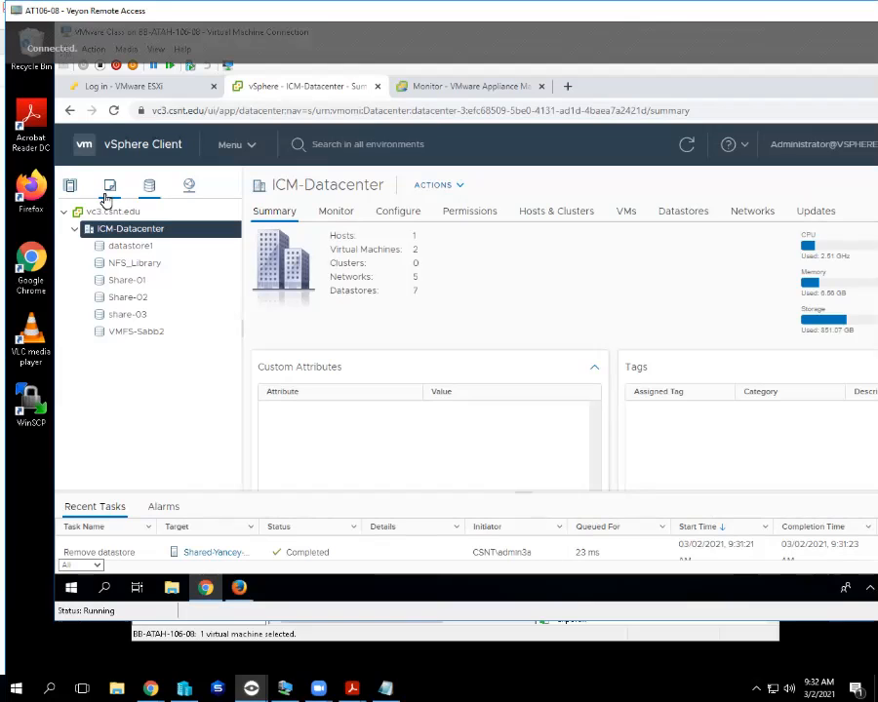
Drag AT106-08's remote view aside to leave it.
{"action": "left_click_drag", "start_coordinate": [439, 11], "coordinate": [0, 58]}
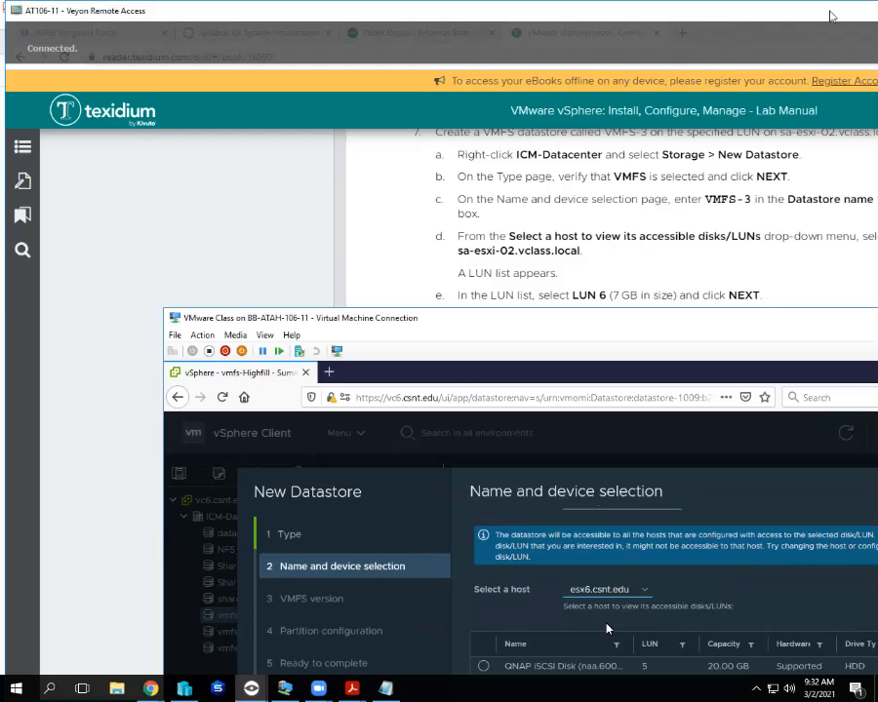
Reposition AT106-11's remote view and VM window to compare the New Datastore wizard with manual step c.
{"action": "left_click_drag", "start_coordinate": [832, 11], "coordinate": [717, 11]}
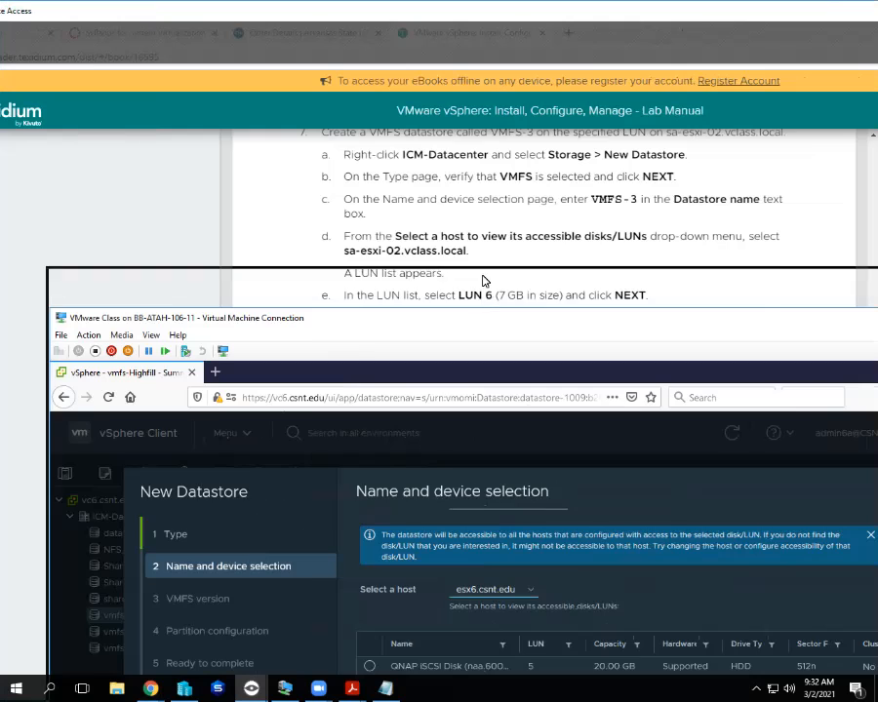
{"action": "left_click_drag", "start_coordinate": [481, 322], "coordinate": [481, 281]}
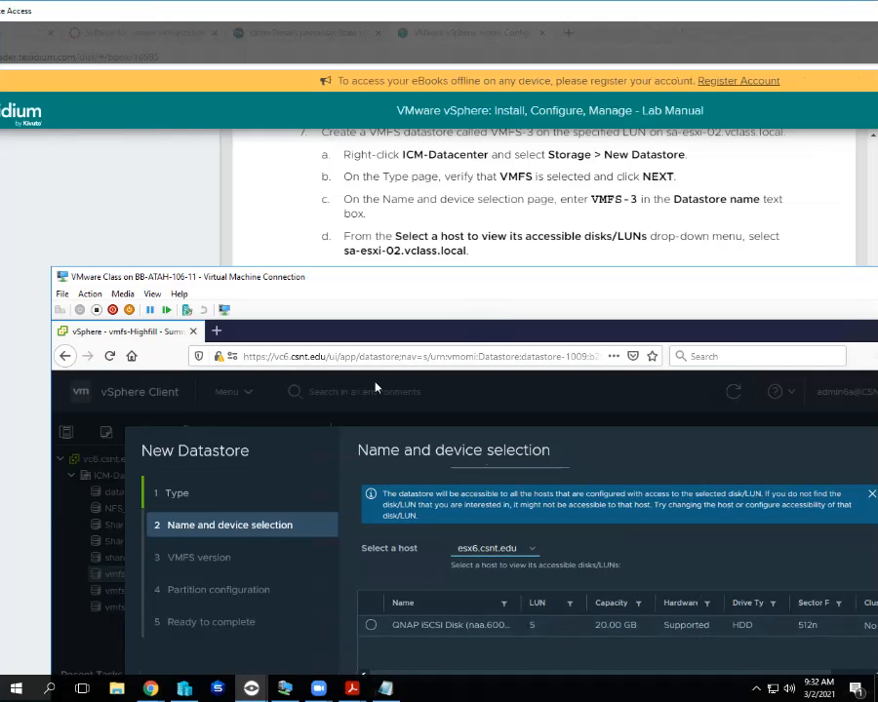
{"action": "left_click_drag", "start_coordinate": [463, 277], "coordinate": [472, 206]}
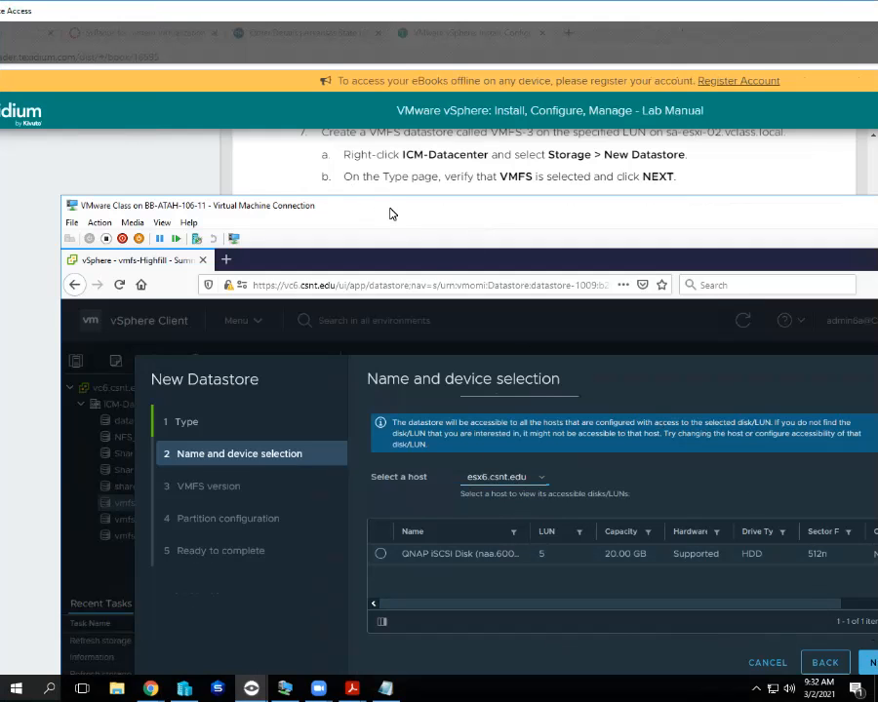
{"action": "left_click_drag", "start_coordinate": [391, 214], "coordinate": [393, 249]}
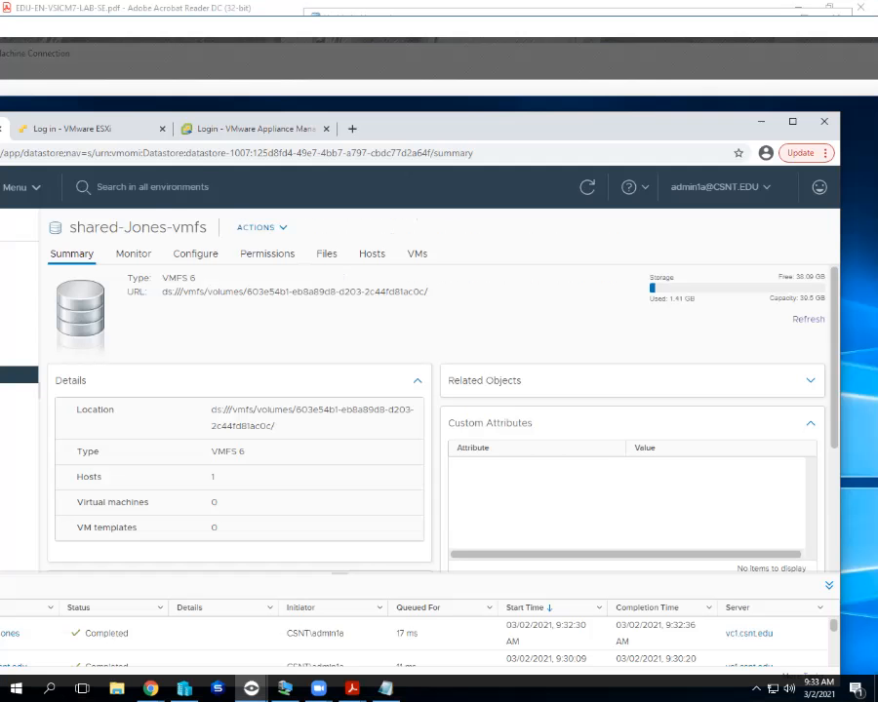
Close the current student's remote view with Alt+F4.
{"action": "key", "text": "alt+F4"}
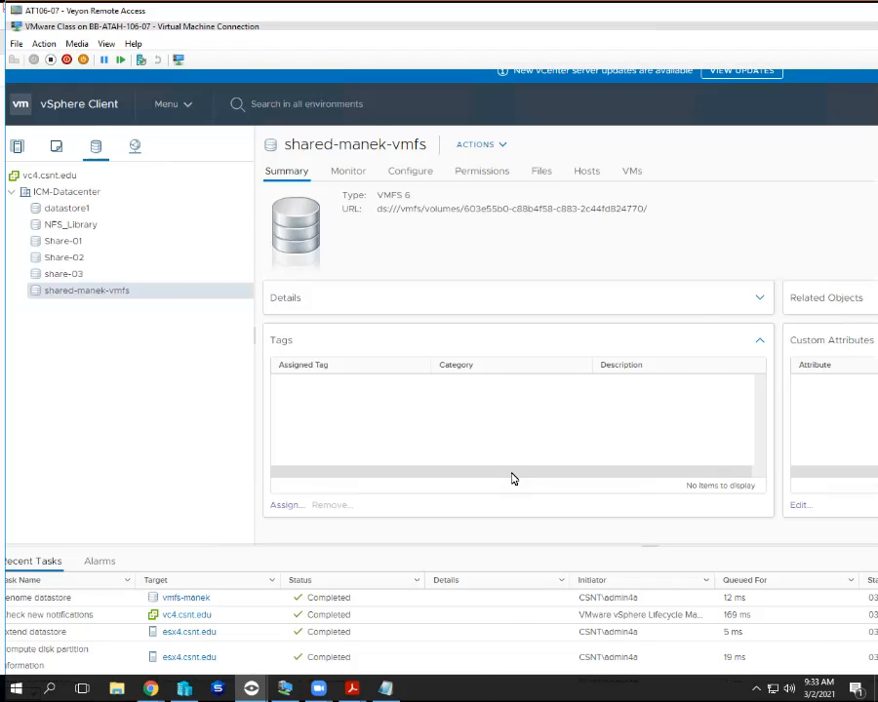
Close the AT106-07 student's Veyon remote view window.
{"action": "key", "text": "alt+F4"}
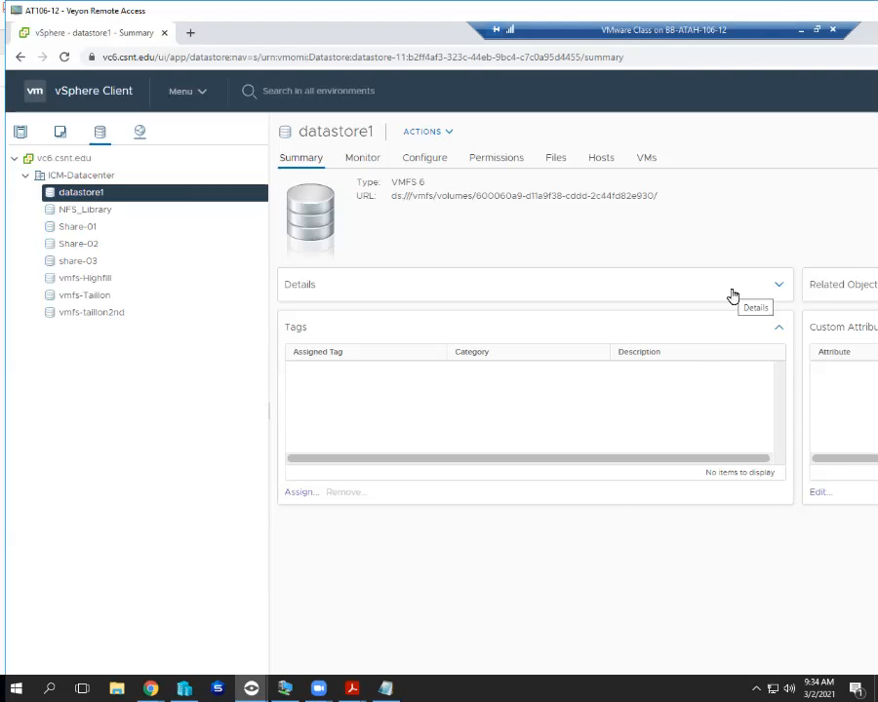
Close AT106-12's Veyon remote view window.
{"action": "left_click_drag", "start_coordinate": [733, 11], "coordinate": [632, 41]}
{"action": "left_click", "coordinate": [874, 41]}
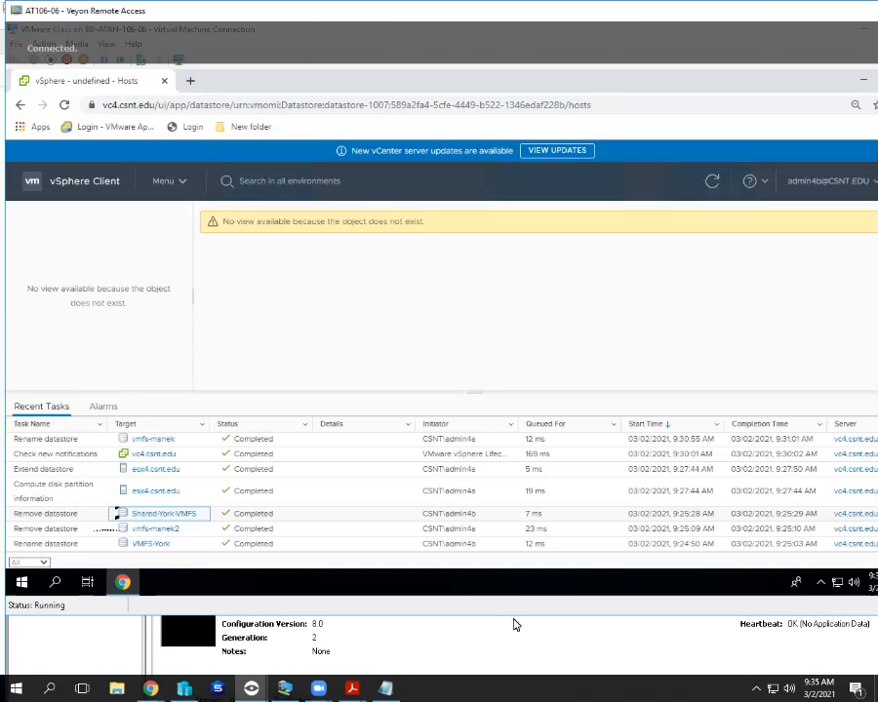
Close AT106-06's Veyon remote view window.
{"action": "left_click_drag", "start_coordinate": [439, 11], "coordinate": [409, 41]}
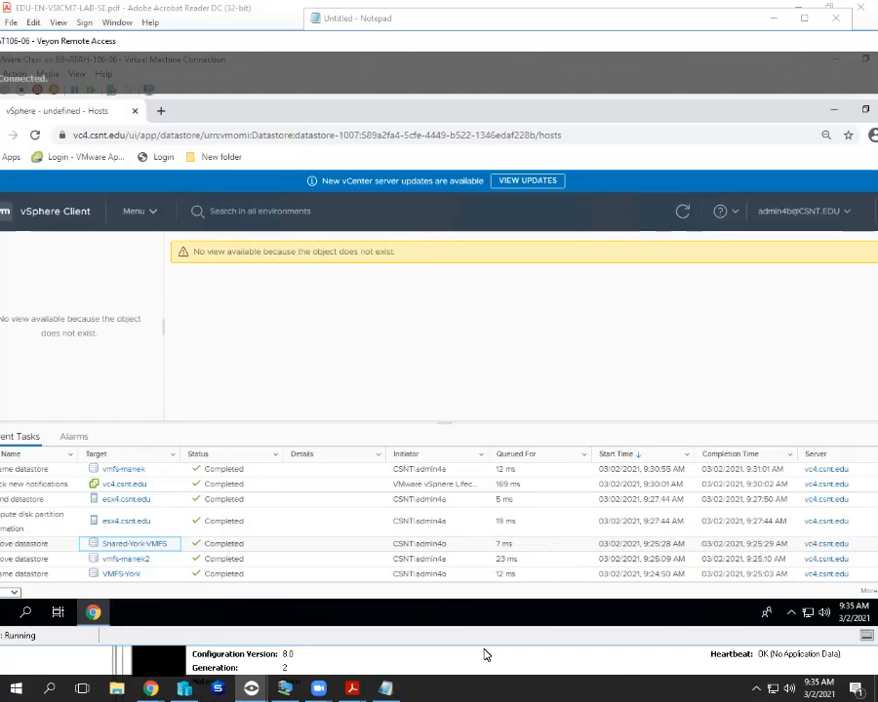
{"action": "key", "text": "alt+F4"}
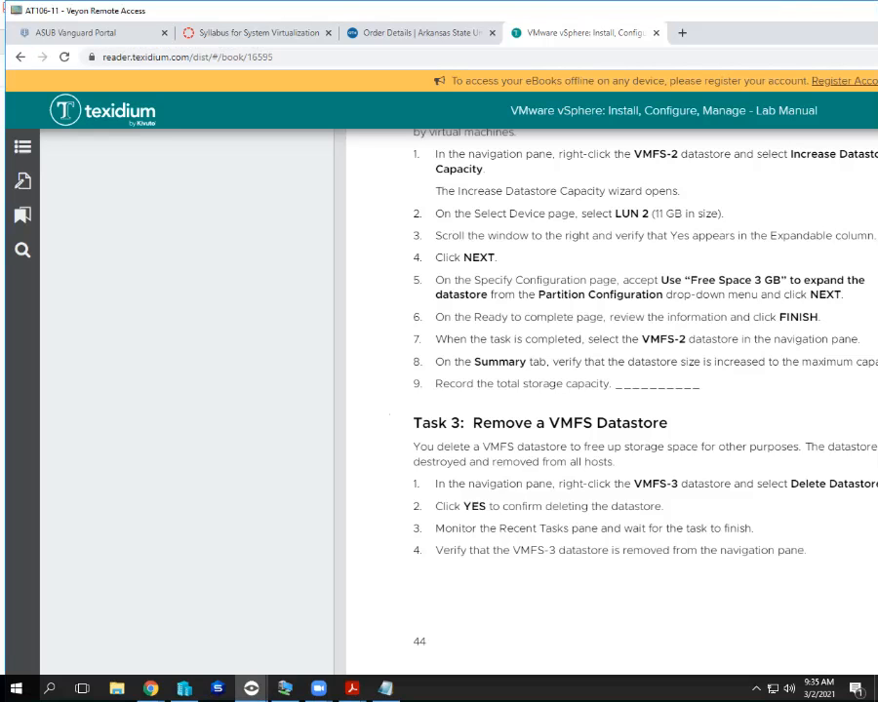
Bring AT106-11's VM Connection window forward and open the second datastore's actions menu.
{"action": "mouse_move", "coordinate": [386, 689]}
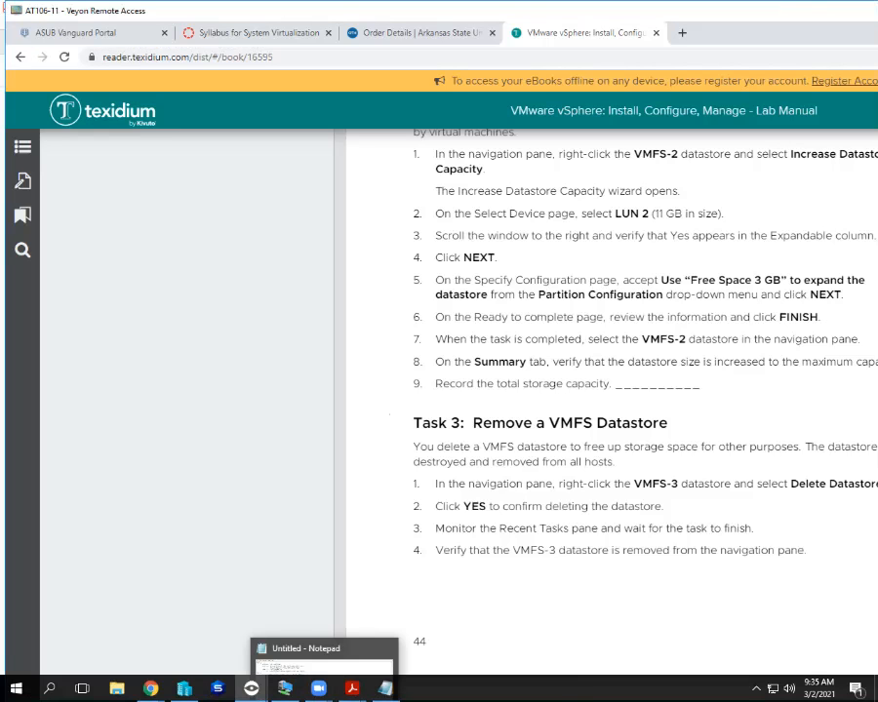
{"action": "left_click", "coordinate": [285, 689]}
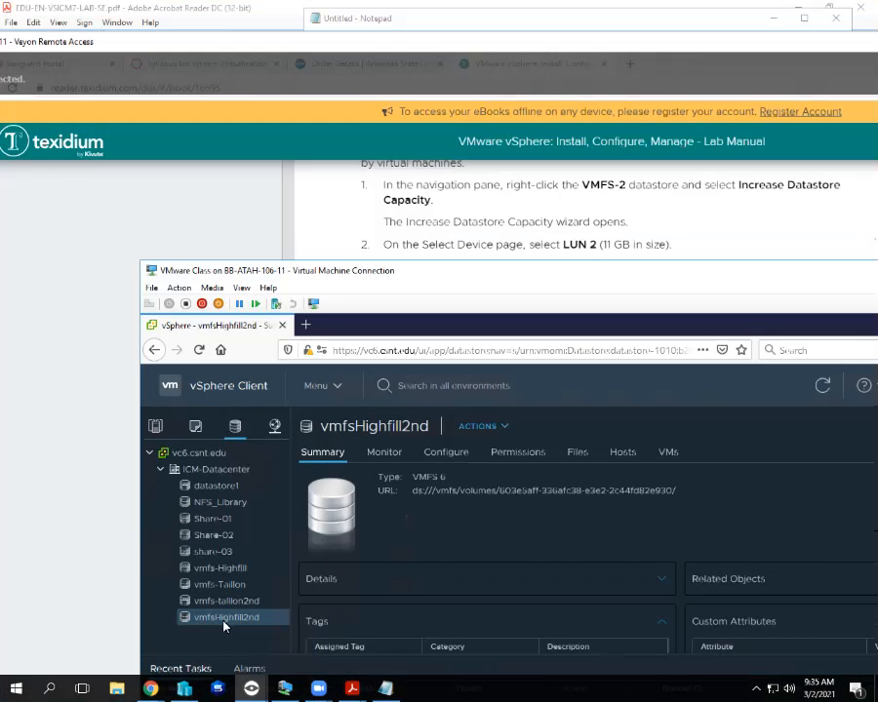
{"action": "right_click", "coordinate": [221, 616]}
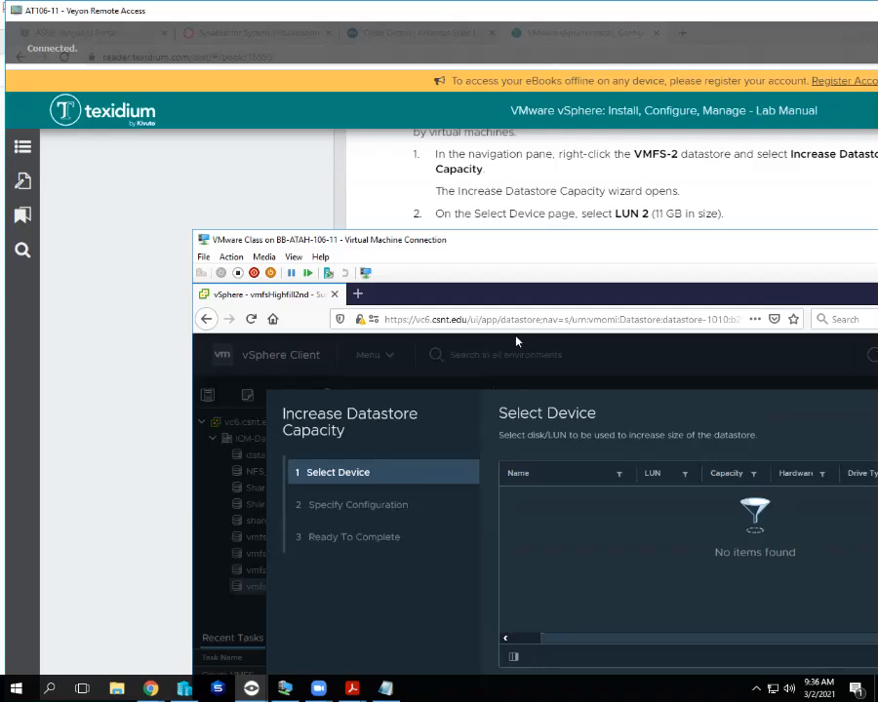
Review Task 2 in the lab manual, then cancel the empty Increase Datastore Capacity wizard.
{"action": "left_click", "coordinate": [566, 180]}
{"action": "scroll", "coordinate": [568, 193], "scroll_direction": "up", "scroll_amount": 2}
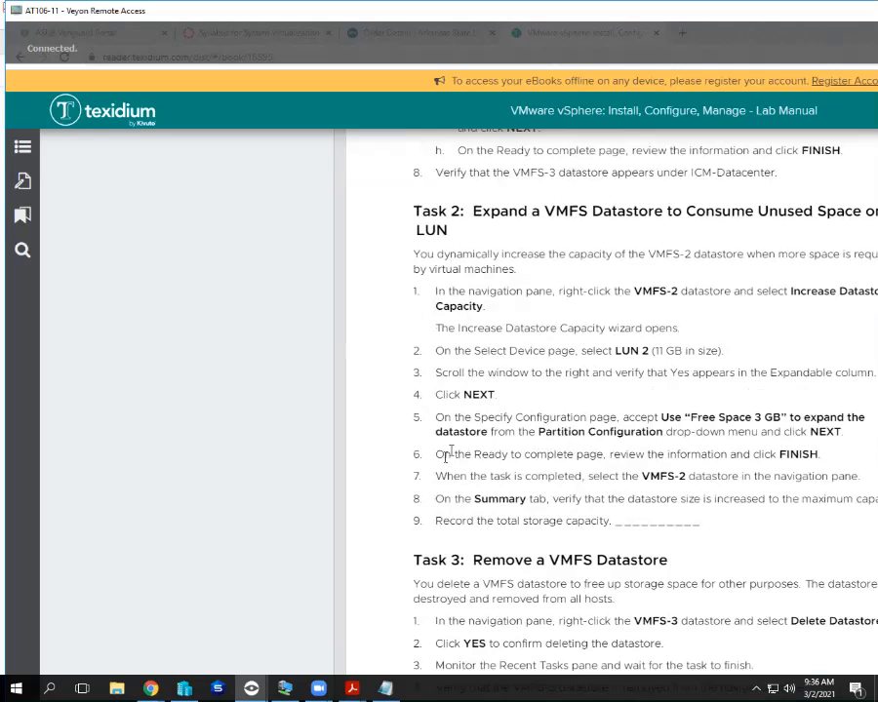
{"action": "left_click", "coordinate": [285, 688]}
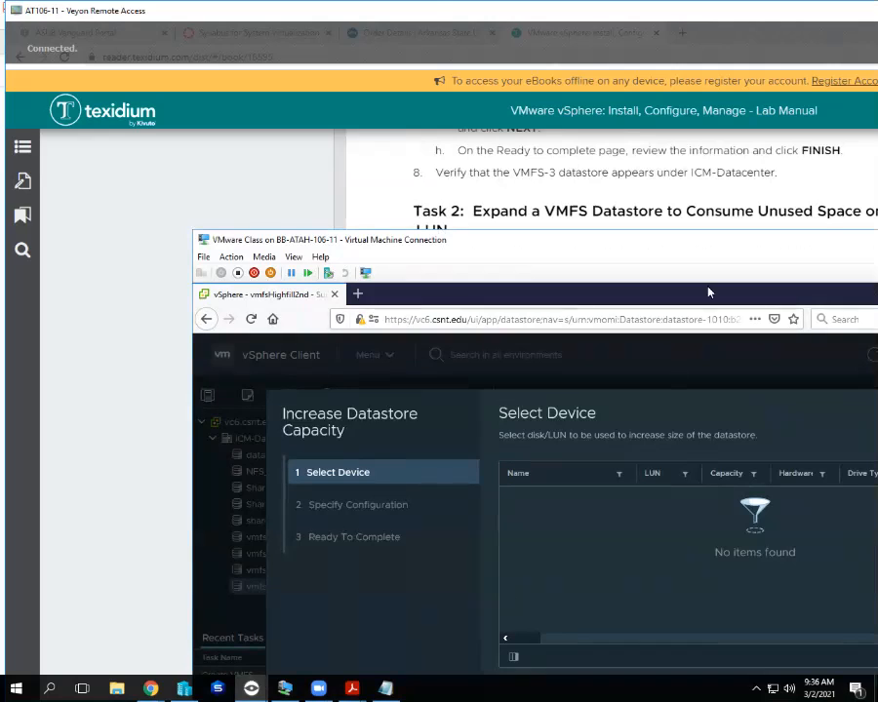
{"action": "left_click_drag", "start_coordinate": [699, 245], "coordinate": [700, 209]}
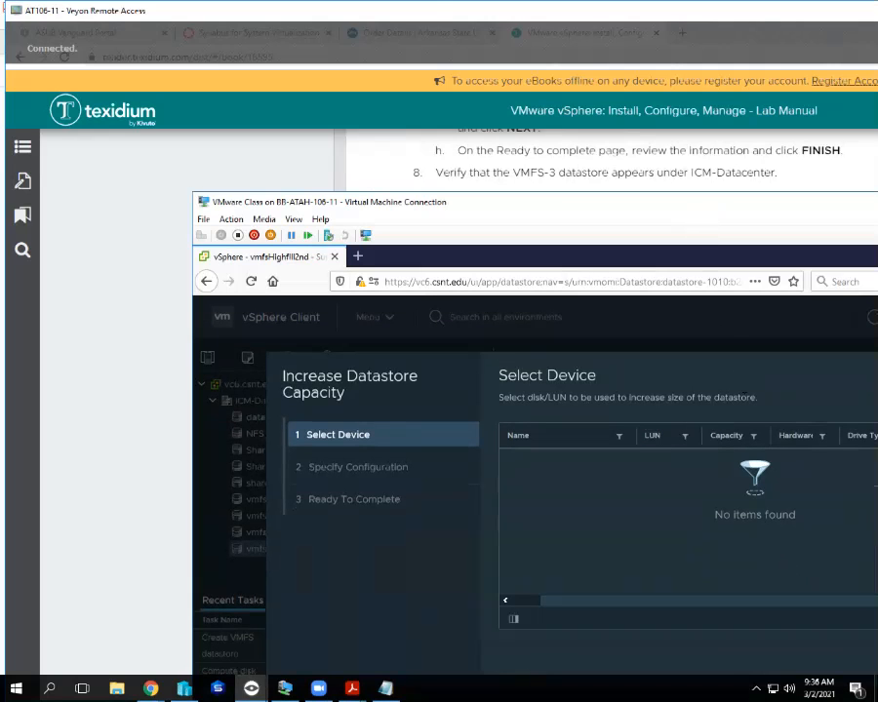
{"action": "left_click", "coordinate": [871, 652]}
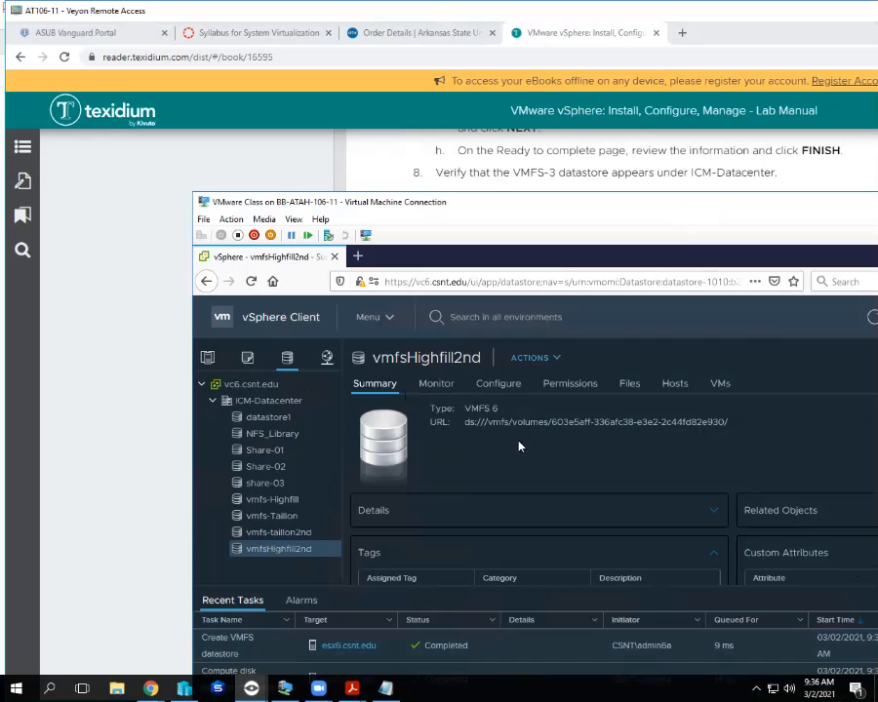
Start increasing the first datastore's capacity onto the 20 GB LUN 6 disk, then leave this view.
{"action": "left_click", "coordinate": [561, 161]}
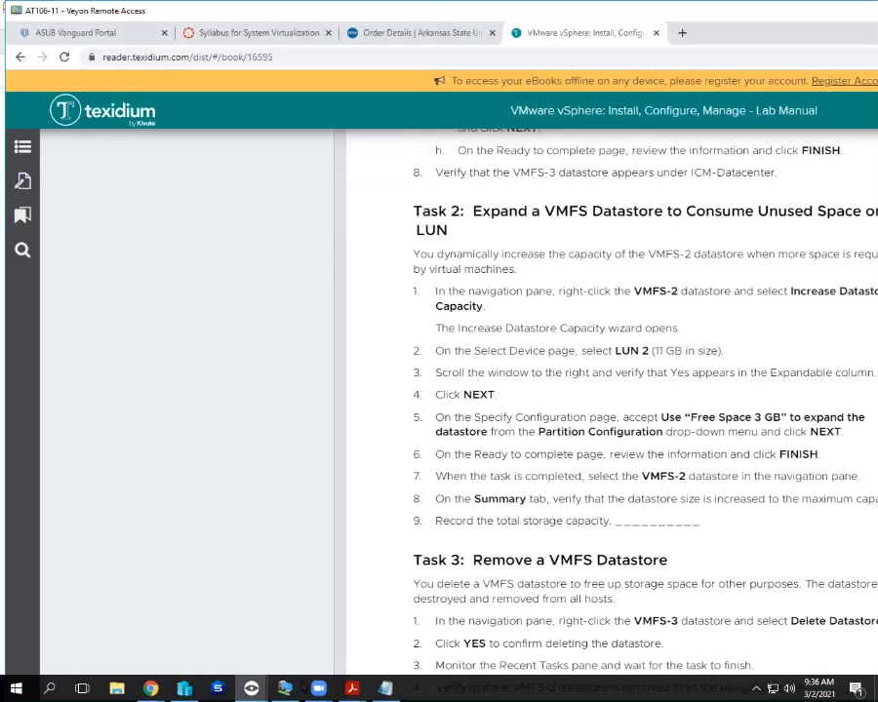
{"action": "left_click", "coordinate": [284, 689]}
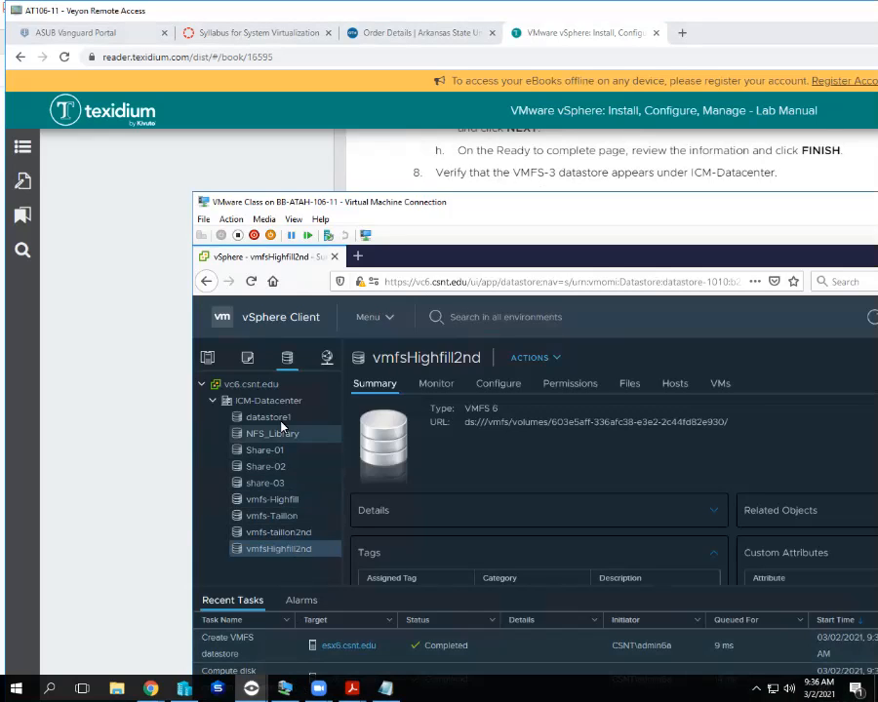
{"action": "left_click", "coordinate": [293, 500]}
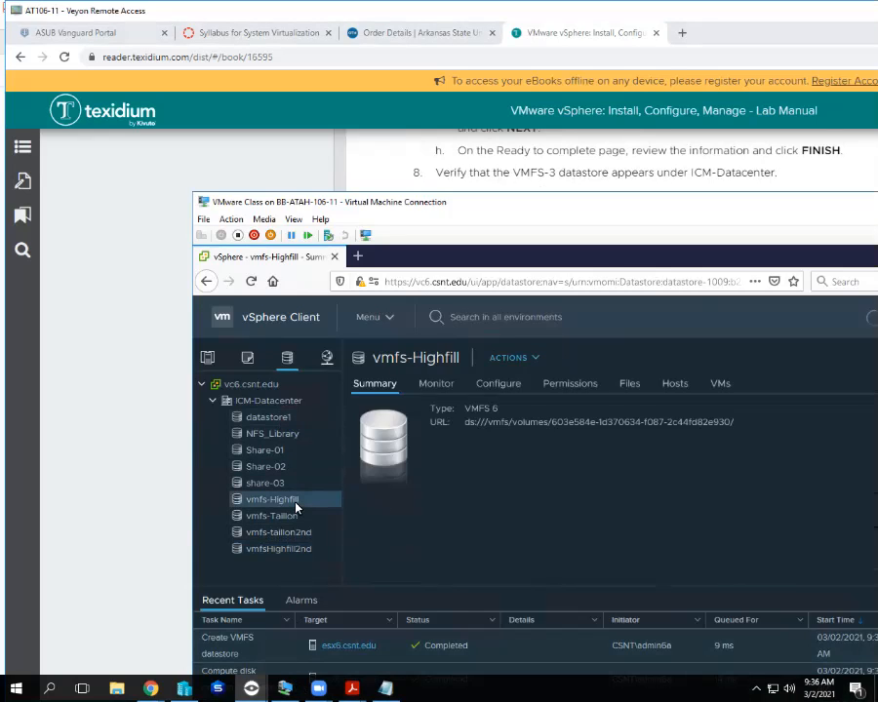
{"action": "right_click", "coordinate": [296, 507]}
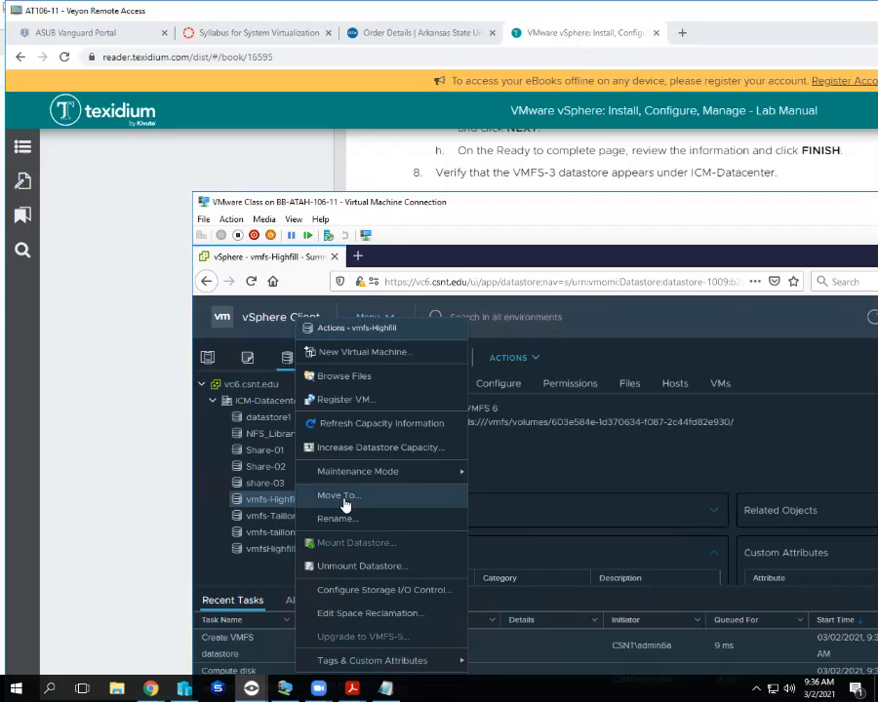
{"action": "left_click", "coordinate": [386, 457]}
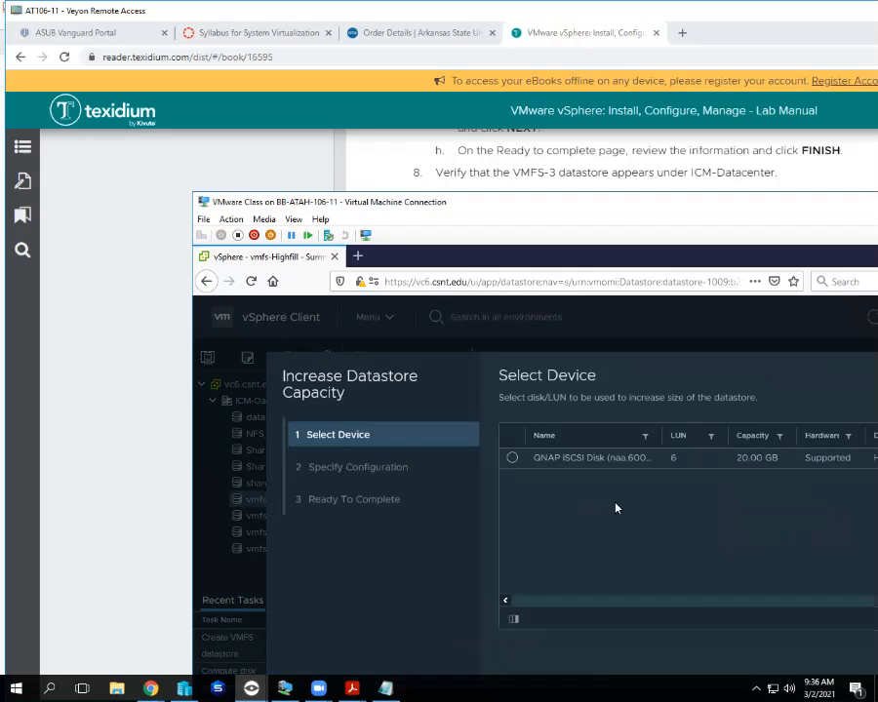
{"action": "left_click", "coordinate": [512, 458]}
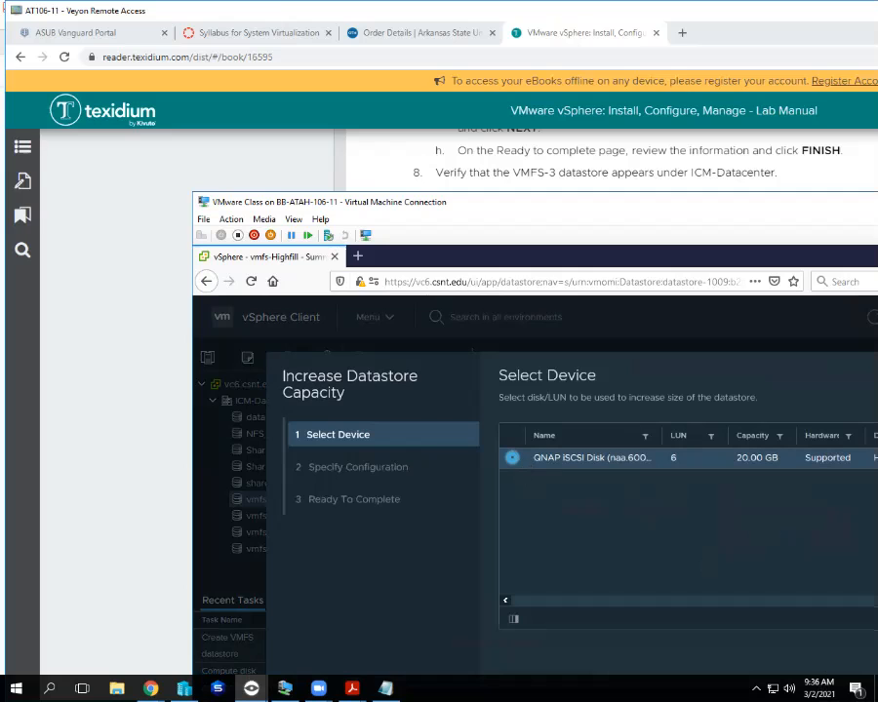
{"action": "left_click", "coordinate": [875, 636]}
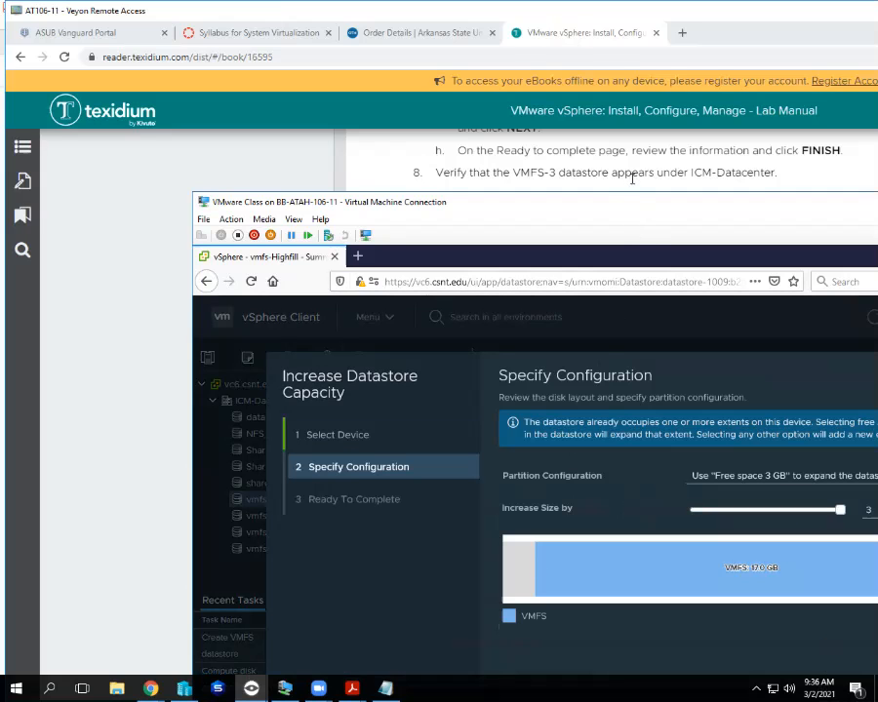
{"action": "scroll", "coordinate": [633, 179], "scroll_direction": "down", "scroll_amount": 3}
{"action": "left_click_drag", "start_coordinate": [858, 10], "coordinate": [877, 56]}
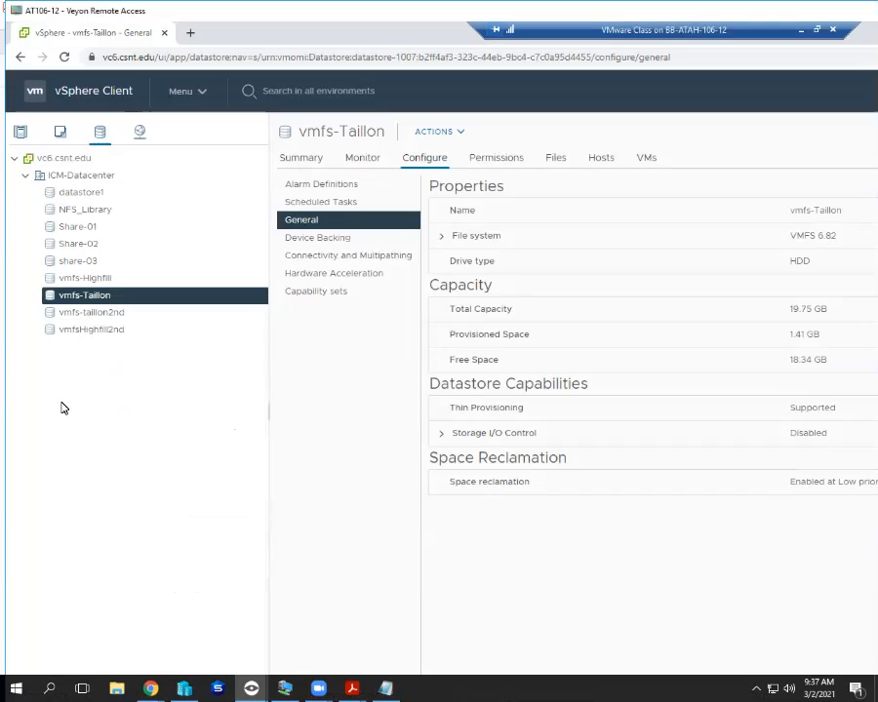
Close the current student's Veyon remote view window.
{"action": "left_click_drag", "start_coordinate": [390, 10], "coordinate": [367, 41]}
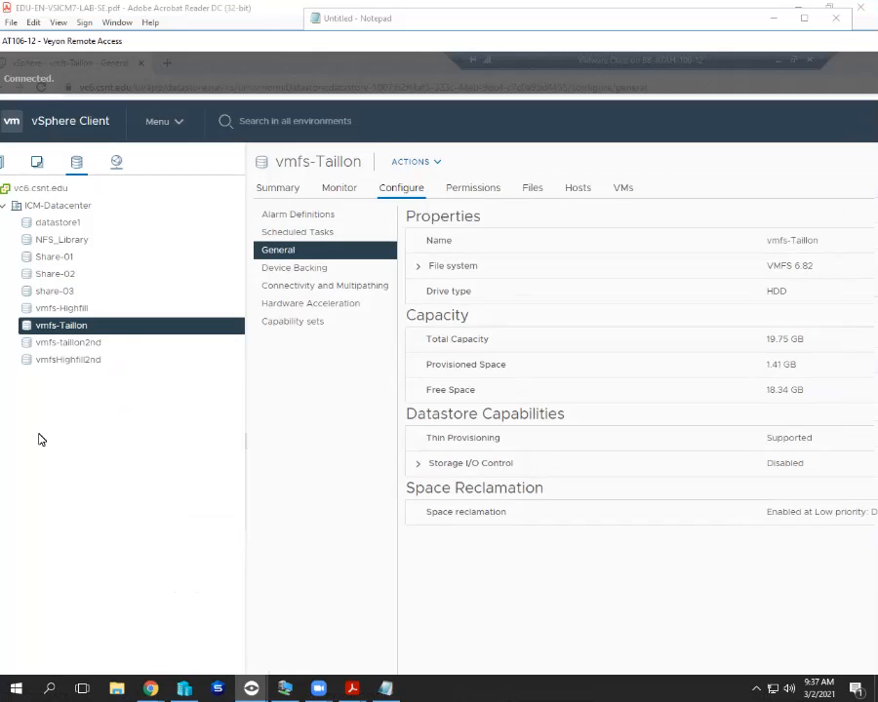
{"action": "key", "text": "alt+F4"}
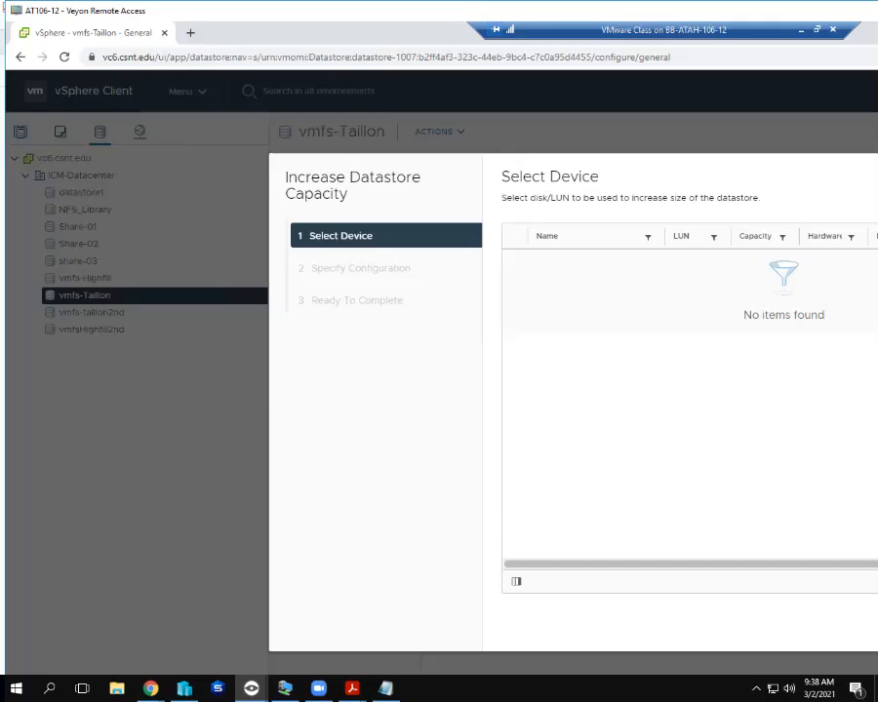
Cancel the capacity wizard and delete the student's surname-named VMFS datastore.
{"action": "key", "text": "Escape"}
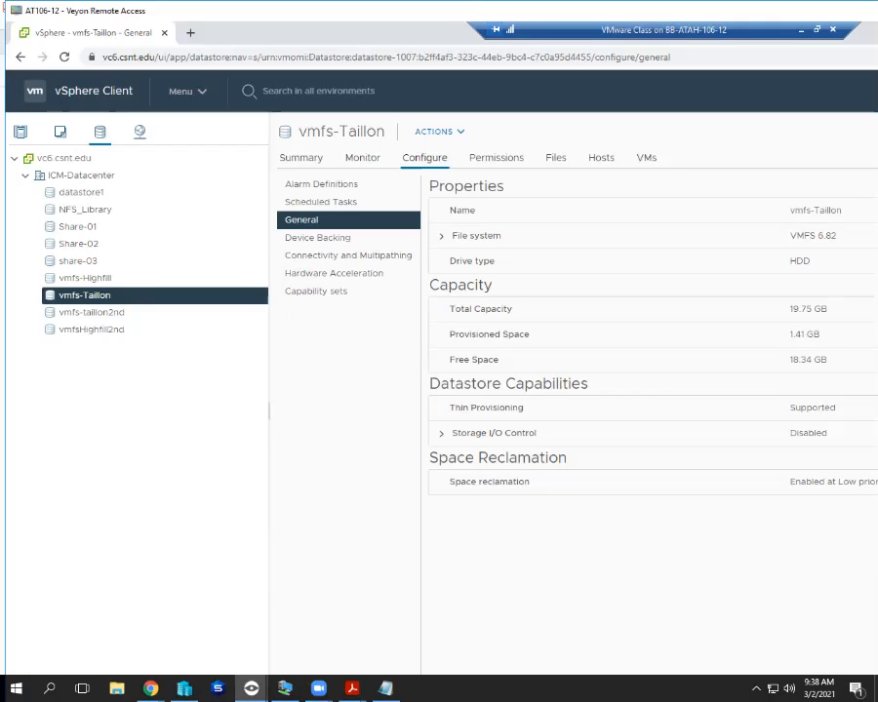
{"action": "right_click", "coordinate": [74, 300]}
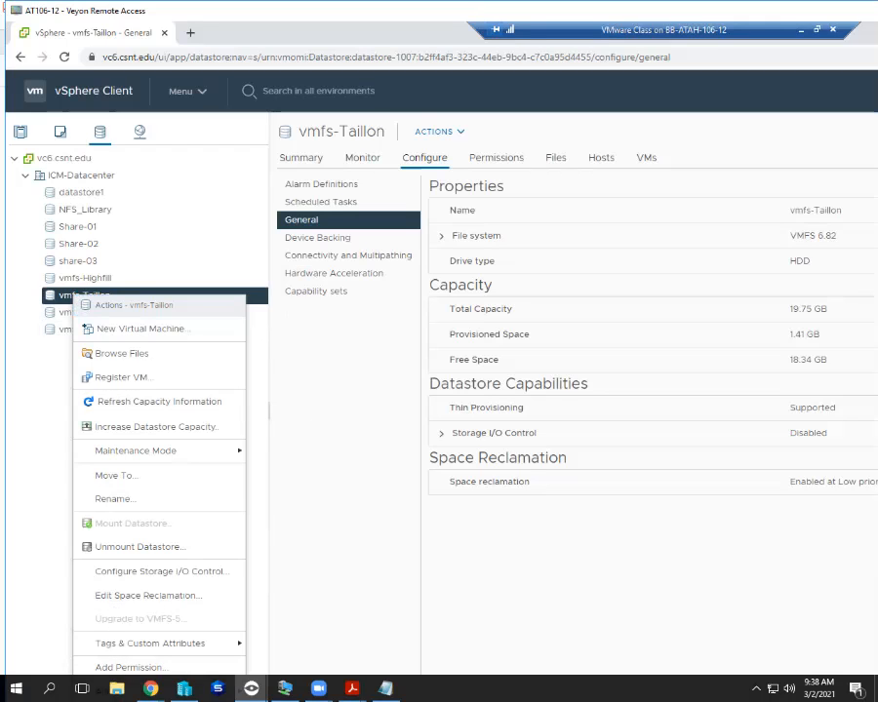
{"action": "left_click", "coordinate": [156, 428]}
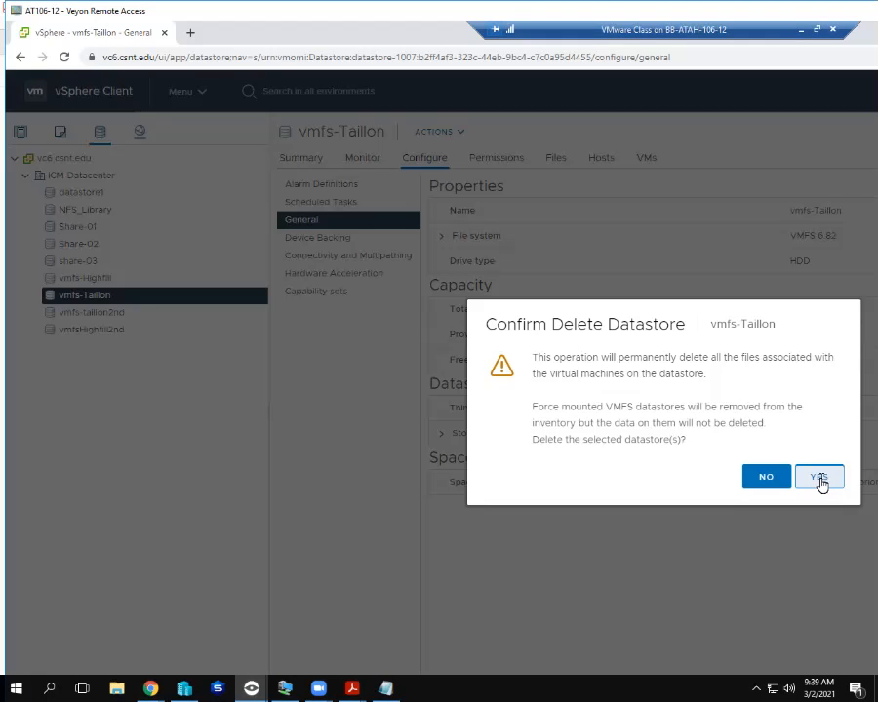
{"action": "left_click", "coordinate": [820, 479]}
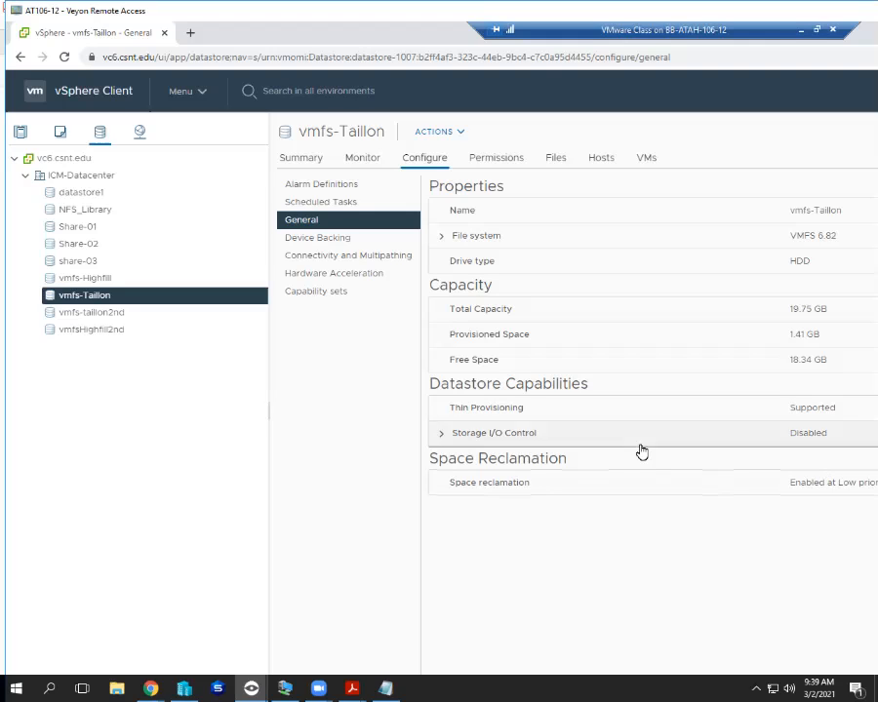
Show datastore1's general settings, opening and dismissing its actions menu.
{"action": "left_click", "coordinate": [60, 196]}
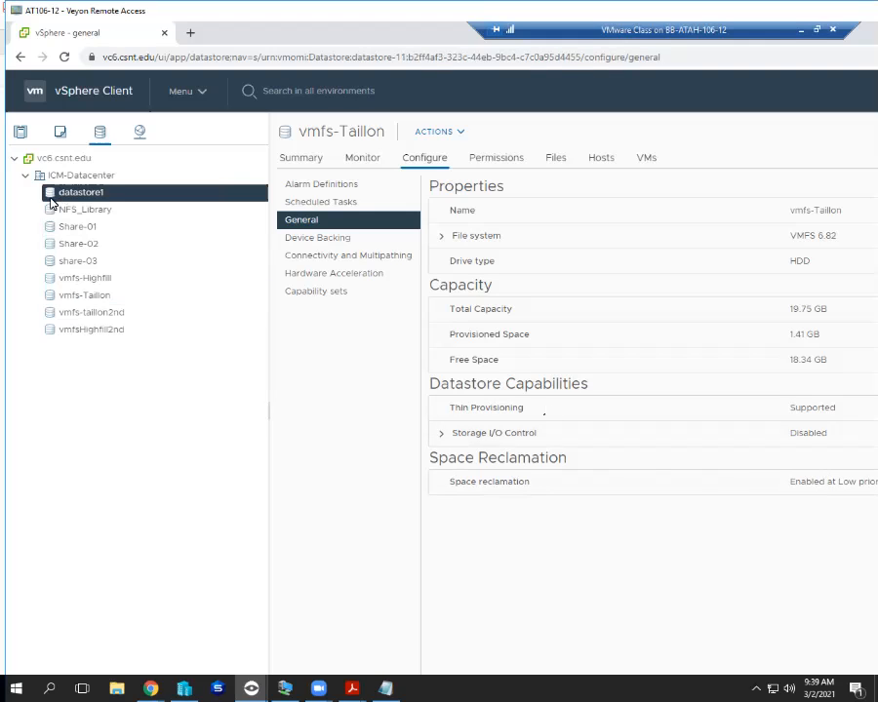
{"action": "right_click", "coordinate": [55, 197]}
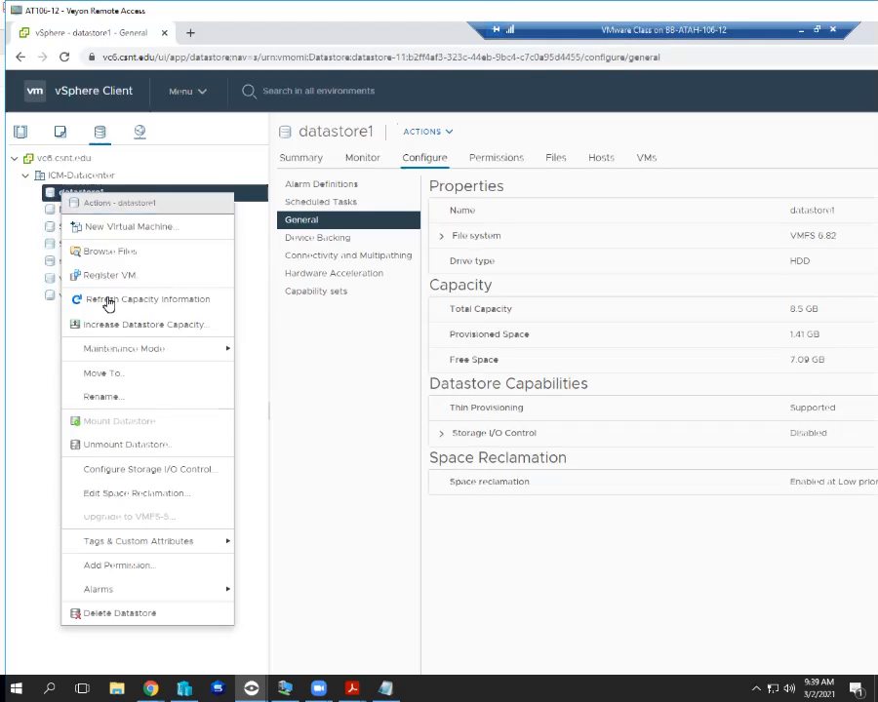
{"action": "left_click", "coordinate": [6, 330]}
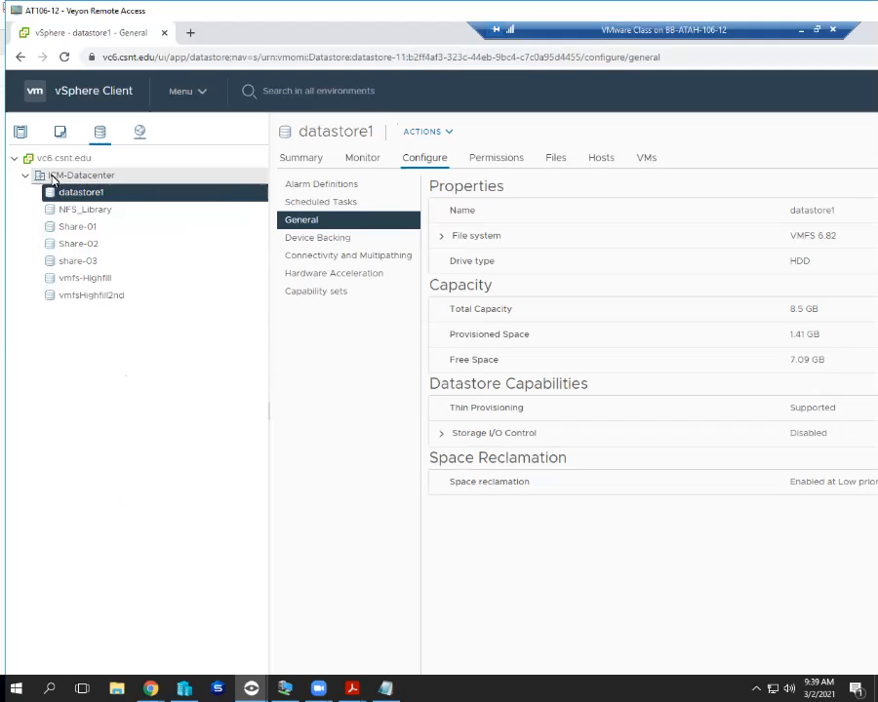
Begin a new datastore on ICM-Datacenter and set its type to VMFS instead of NFS.
{"action": "right_click", "coordinate": [64, 177]}
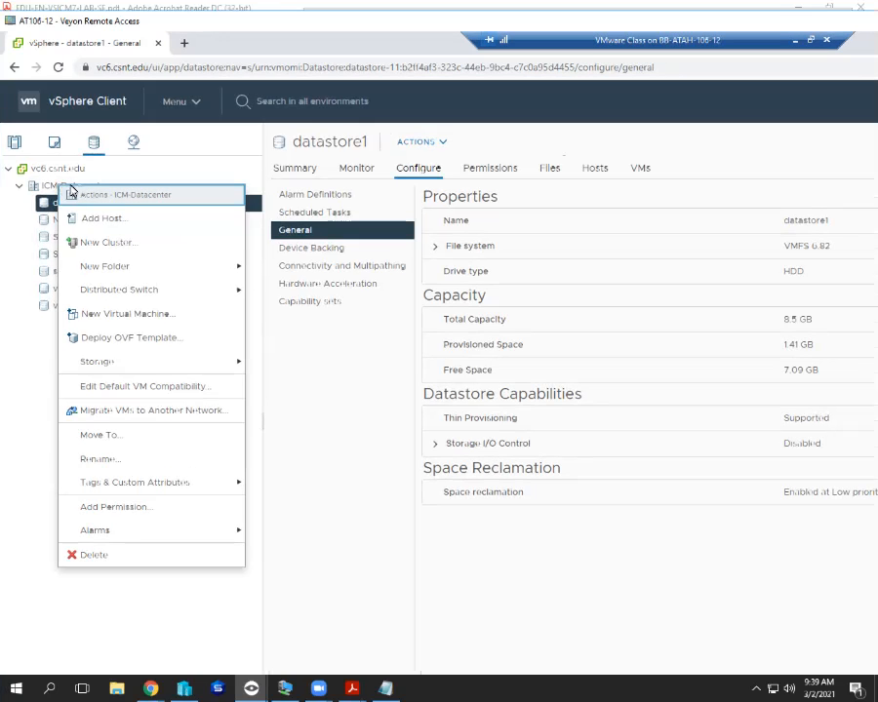
{"action": "key", "text": "alt+F4"}
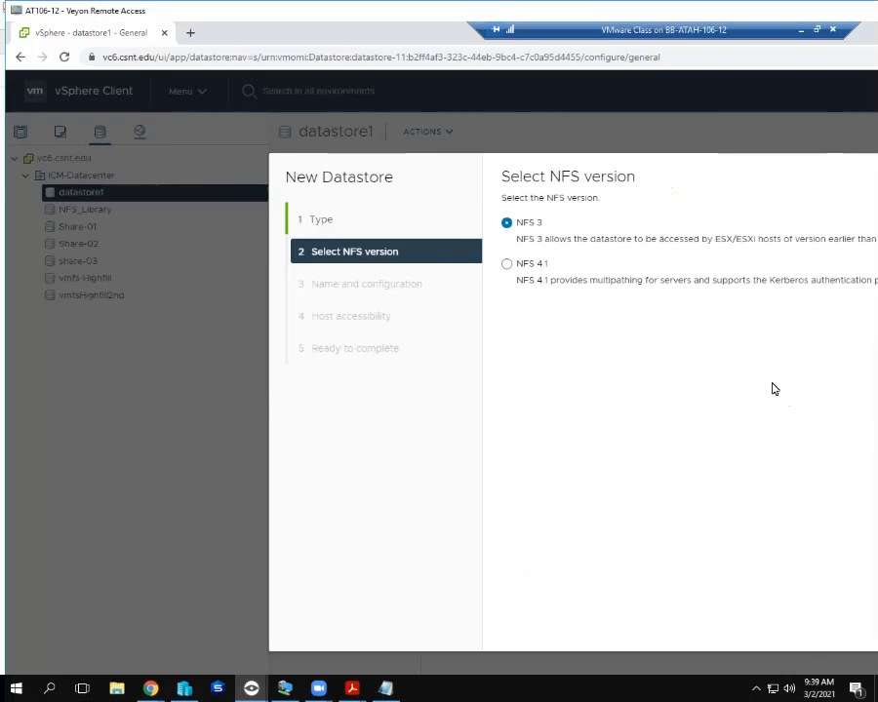
{"action": "left_click", "coordinate": [506, 267]}
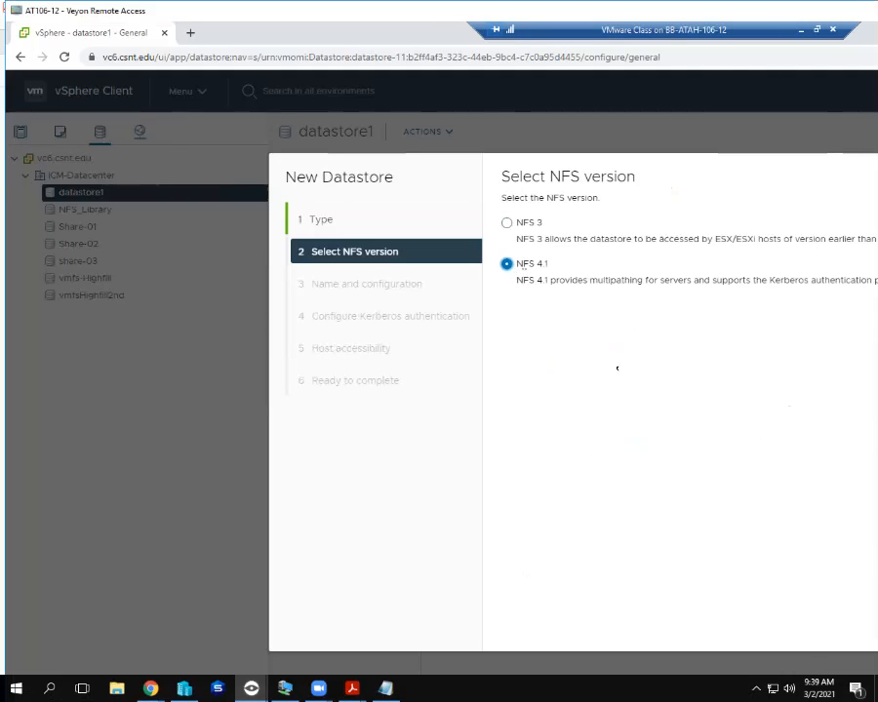
{"action": "left_click", "coordinate": [876, 629]}
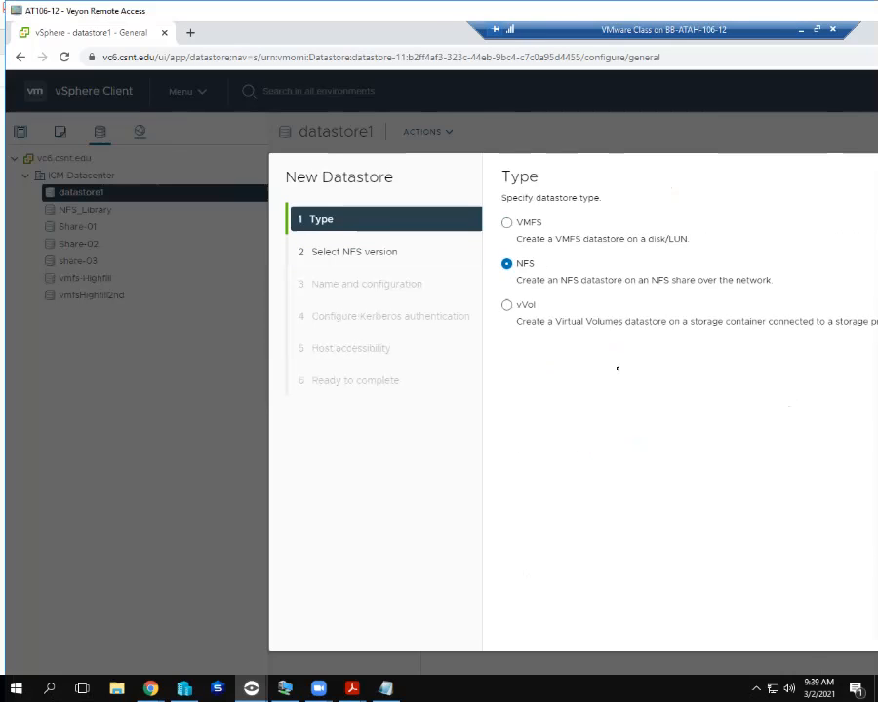
{"action": "left_click", "coordinate": [508, 226]}
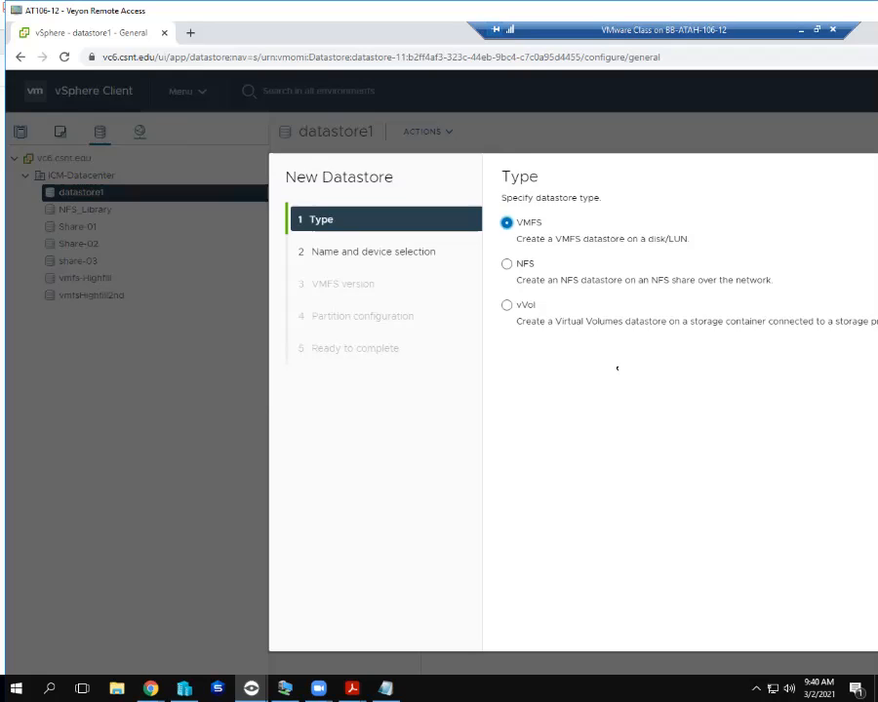
{"action": "key", "text": "Return"}
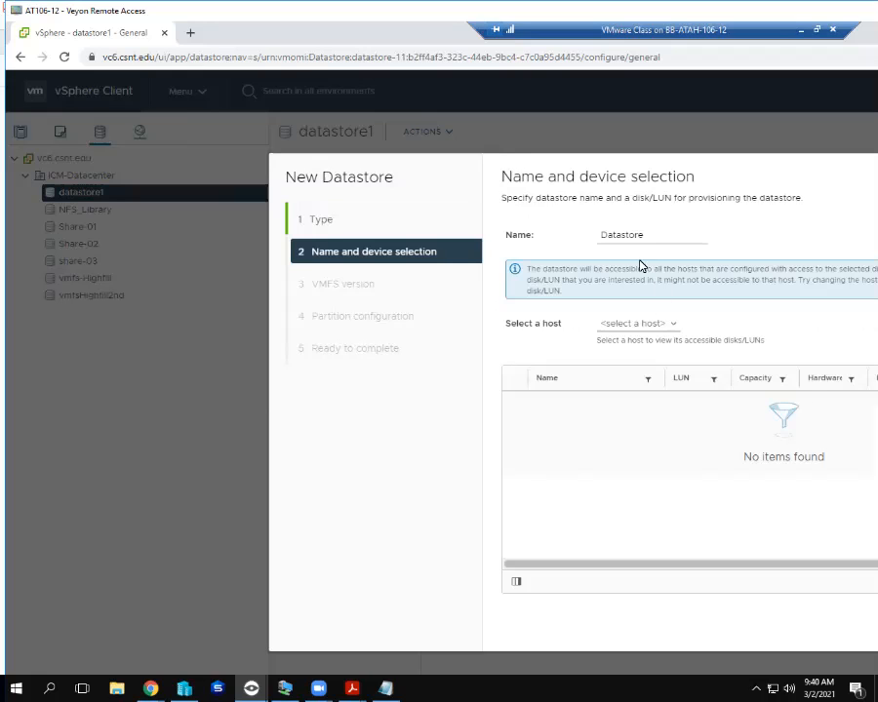
Select host esx6.csnt.edu and its LUN 7 disk for the new datastore.
{"action": "left_click", "coordinate": [642, 324]}
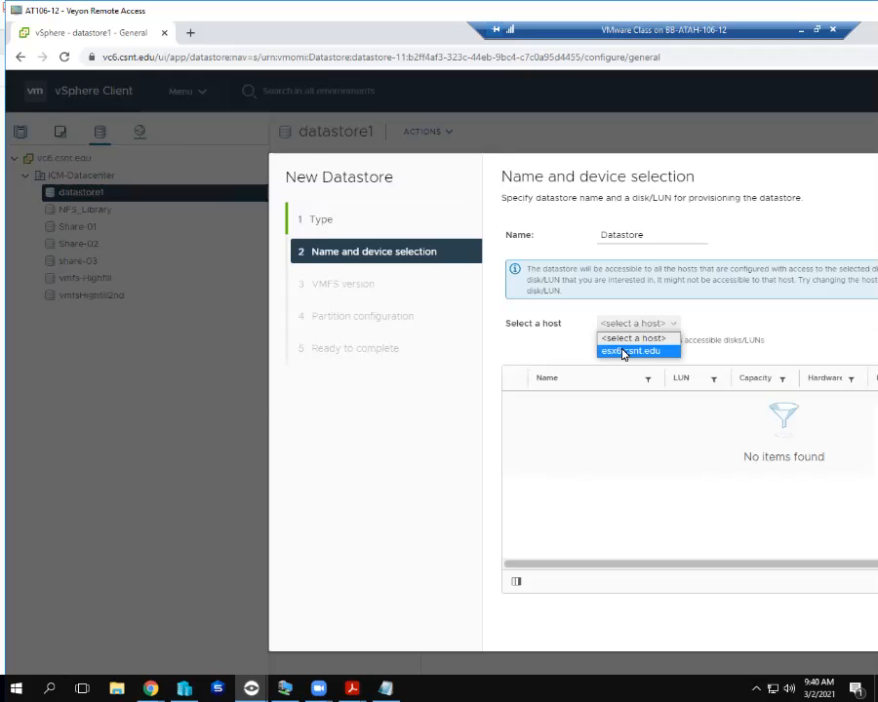
{"action": "left_click", "coordinate": [624, 352]}
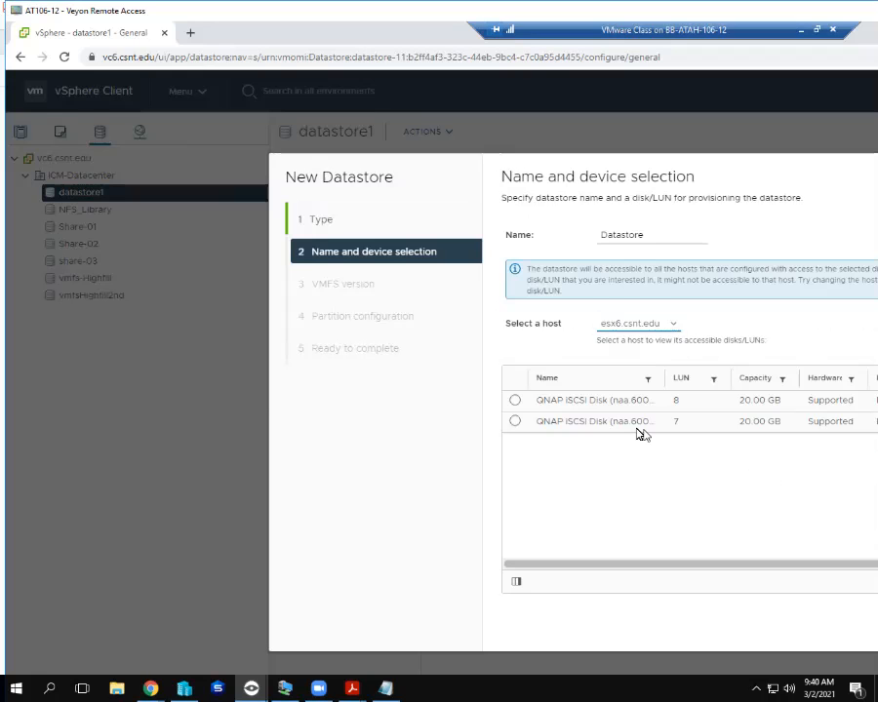
{"action": "left_click", "coordinate": [516, 402]}
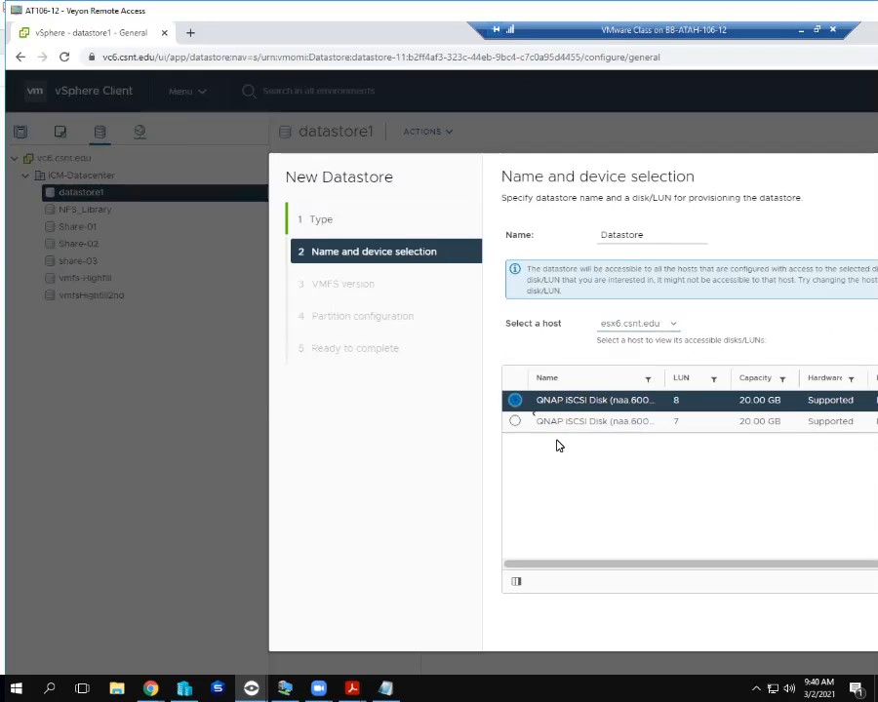
{"action": "left_click", "coordinate": [514, 423]}
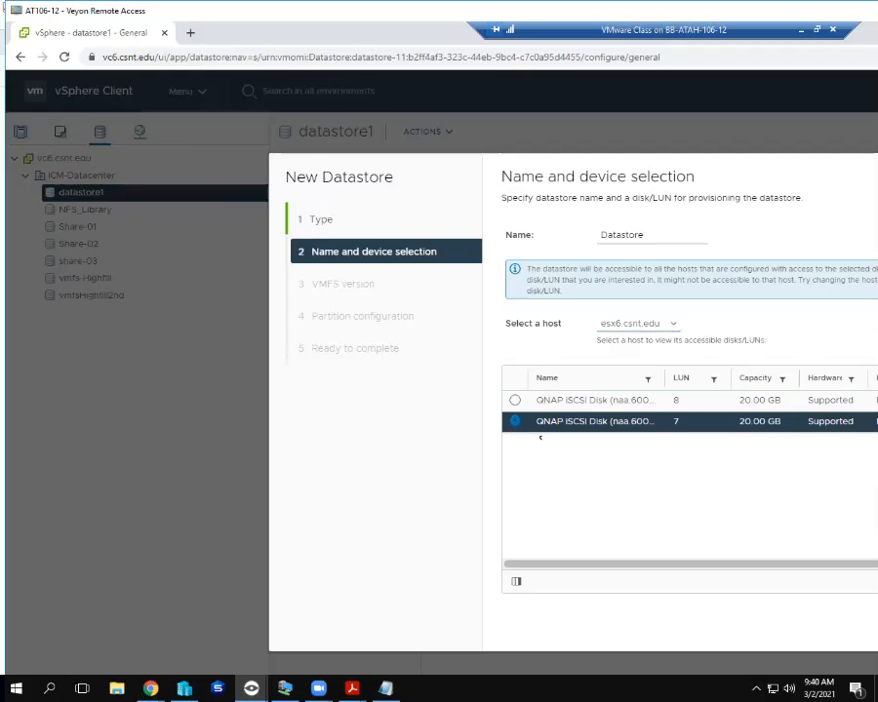
{"action": "left_click", "coordinate": [875, 627]}
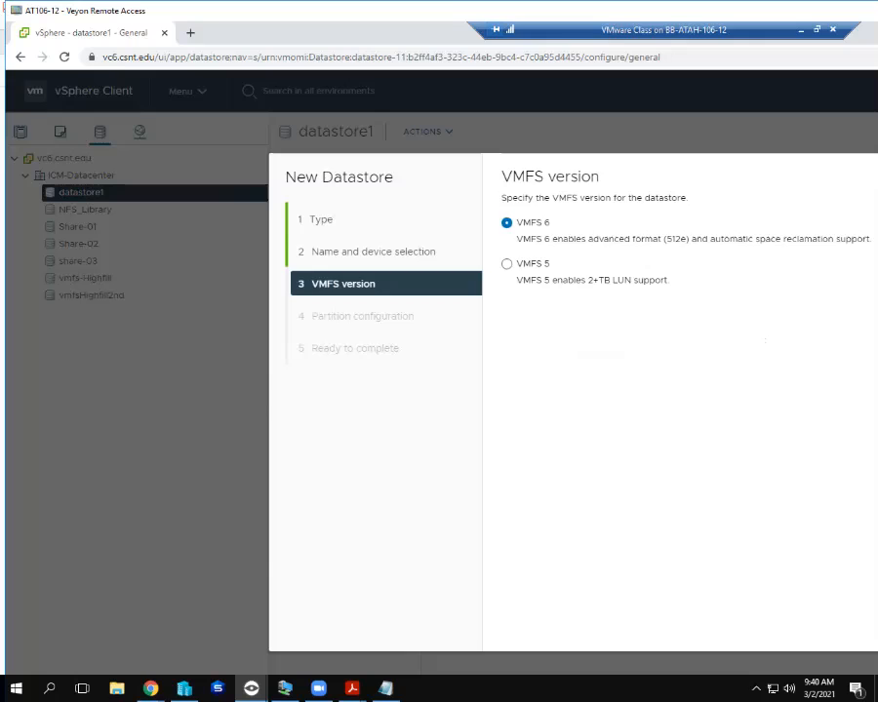
{"action": "left_click", "coordinate": [875, 626]}
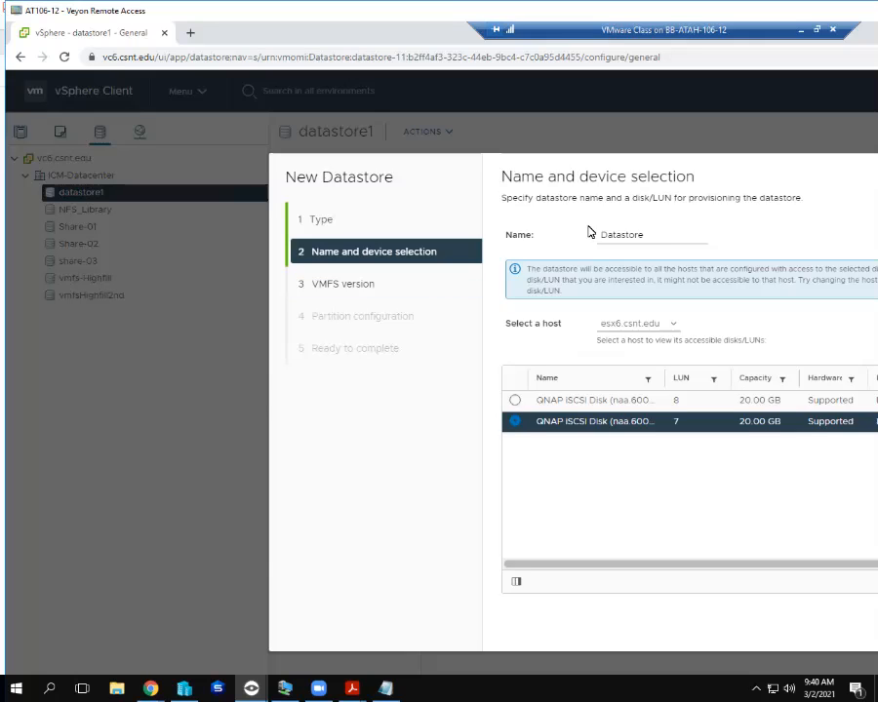
Name the datastore 'vmfs-' plus the student's surname and choose VMFS 5.
{"action": "left_click", "coordinate": [645, 236]}
{"action": "left_click_drag", "start_coordinate": [644, 236], "coordinate": [593, 235]}
{"action": "type", "text": "vmfs-Taillon"}
{"action": "key", "text": "Return"}
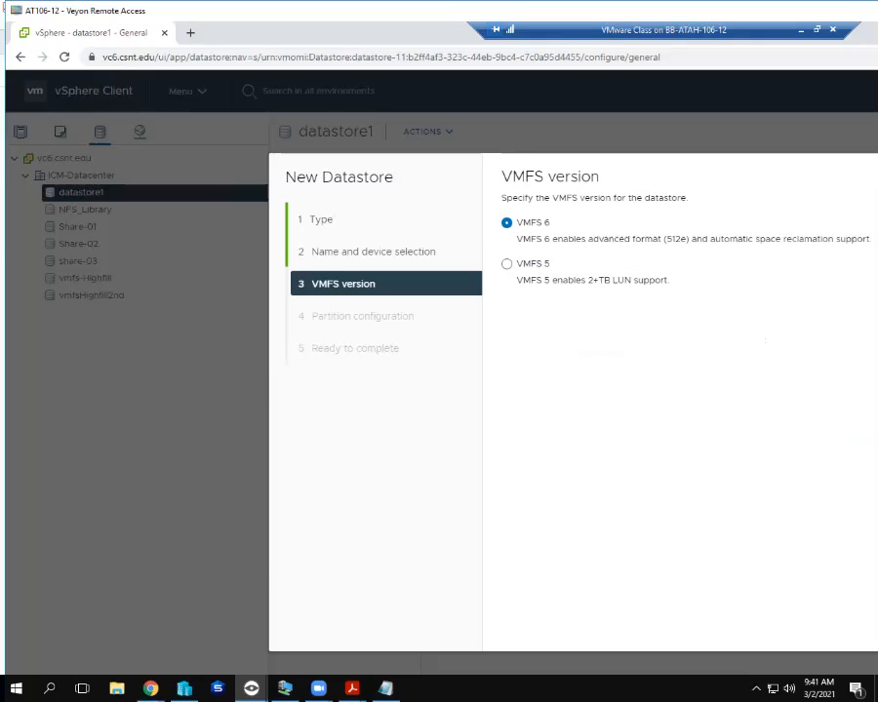
{"action": "left_click", "coordinate": [507, 266]}
{"action": "left_click_drag", "start_coordinate": [439, 11], "coordinate": [402, 81]}
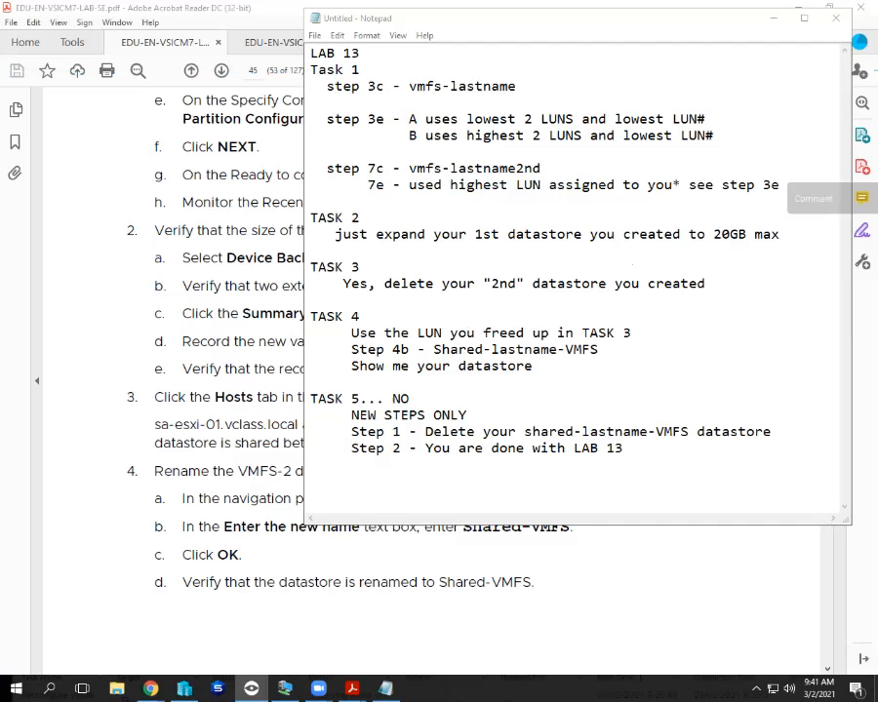
Bring the lab guide PDF forward to page 43's step 7, creating datastore VMFS-3 on LUN 6.
{"action": "left_click", "coordinate": [165, 259]}
{"action": "scroll", "coordinate": [429, 371], "scroll_direction": "up", "scroll_amount": 1}
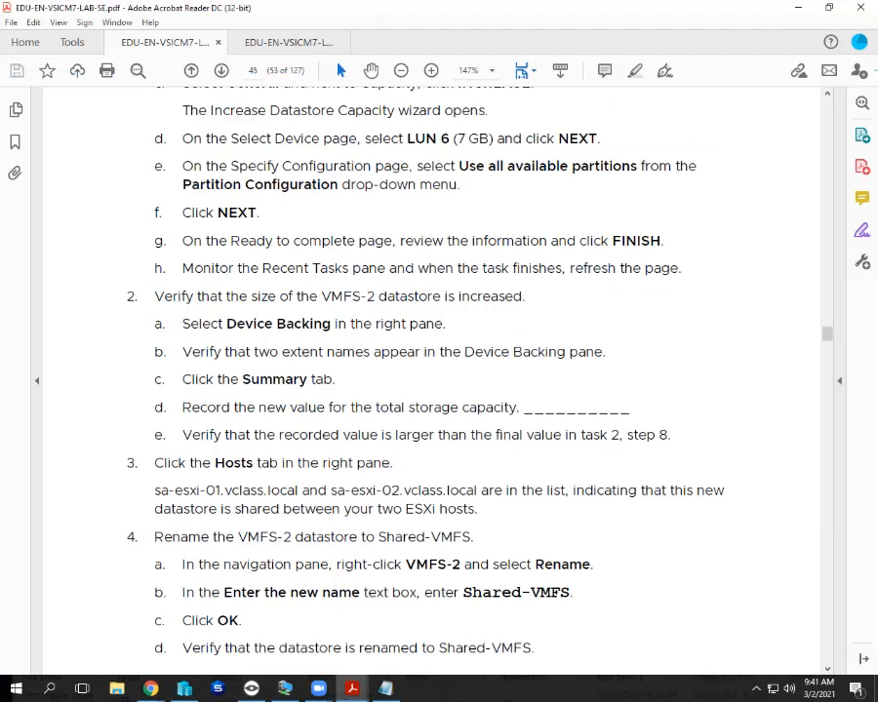
{"action": "scroll", "coordinate": [429, 371], "scroll_direction": "up", "scroll_amount": 3}
{"action": "scroll", "coordinate": [429, 371], "scroll_direction": "up", "scroll_amount": 3}
{"action": "scroll", "coordinate": [430, 371], "scroll_direction": "up", "scroll_amount": 8}
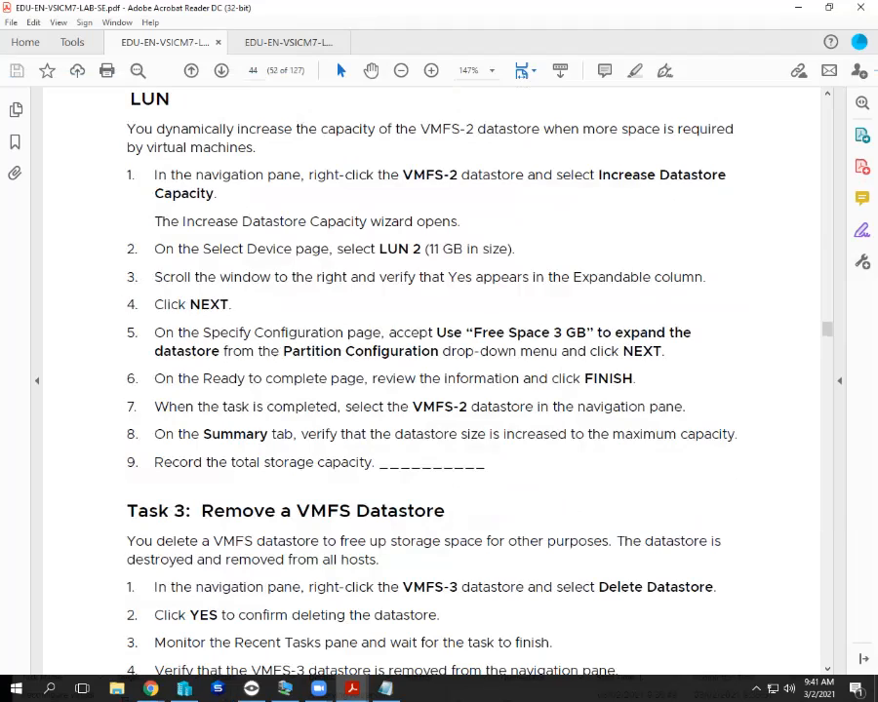
{"action": "scroll", "coordinate": [430, 371], "scroll_direction": "up", "scroll_amount": 4}
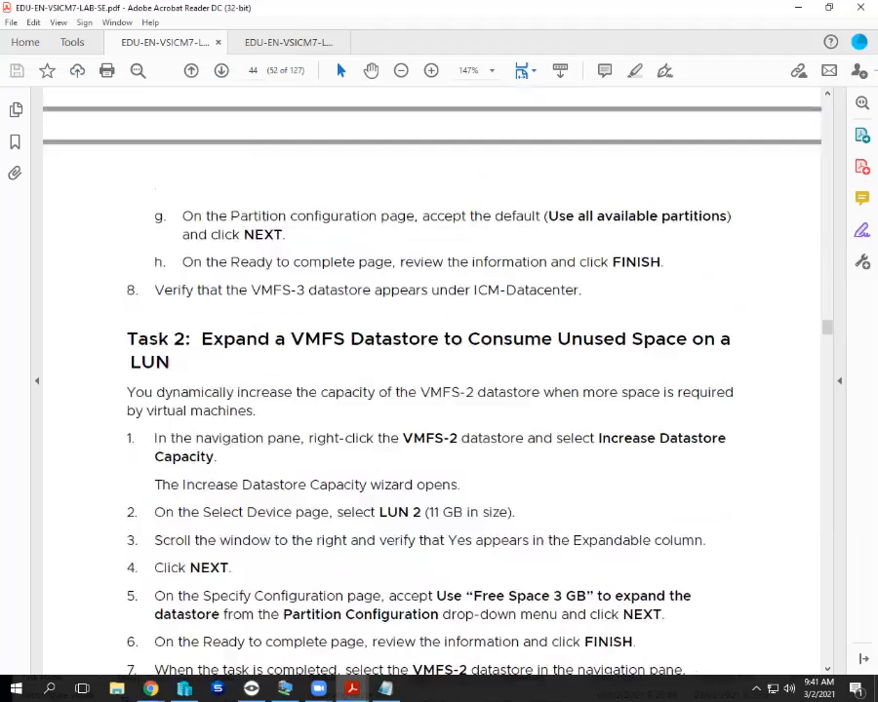
{"action": "scroll", "coordinate": [429, 371], "scroll_direction": "up", "scroll_amount": 6}
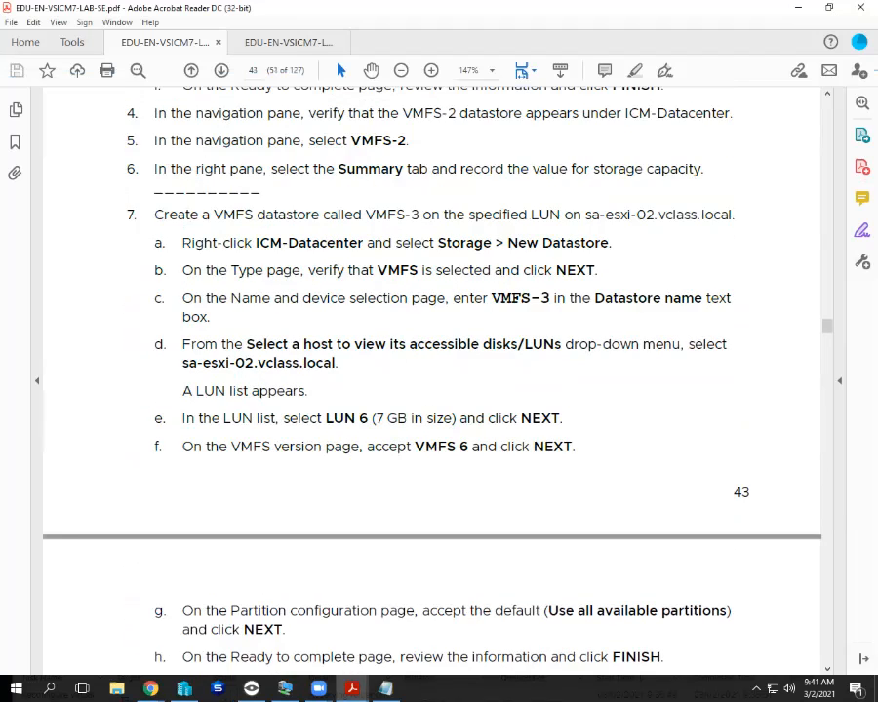
{"action": "scroll", "coordinate": [429, 371], "scroll_direction": "up", "scroll_amount": 1}
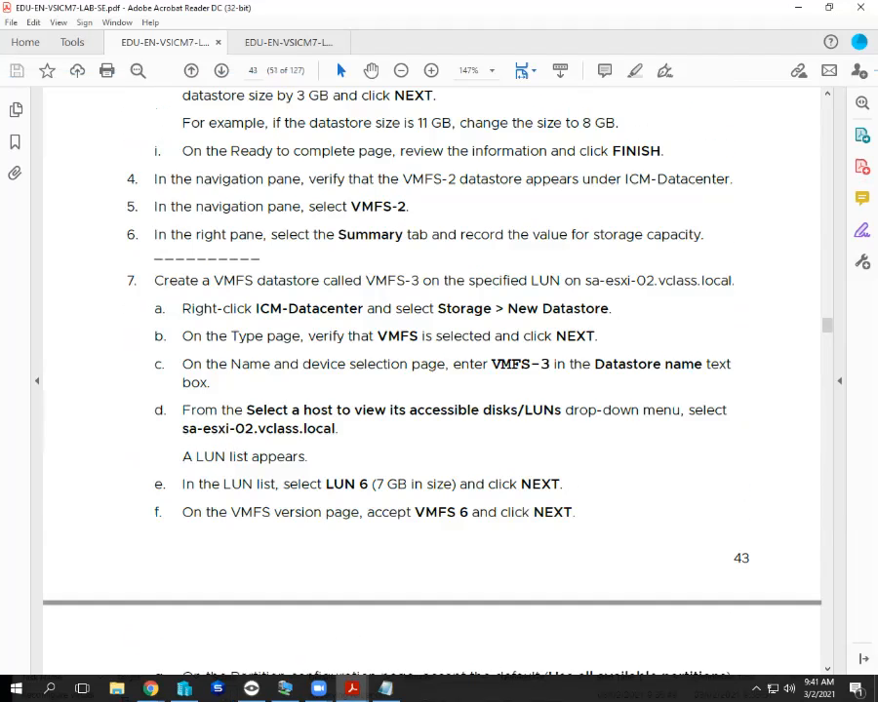
Set AT106-12's new datastore size just below the full 20 GB, then close the remote view.
{"action": "key", "text": "alt+Tab"}
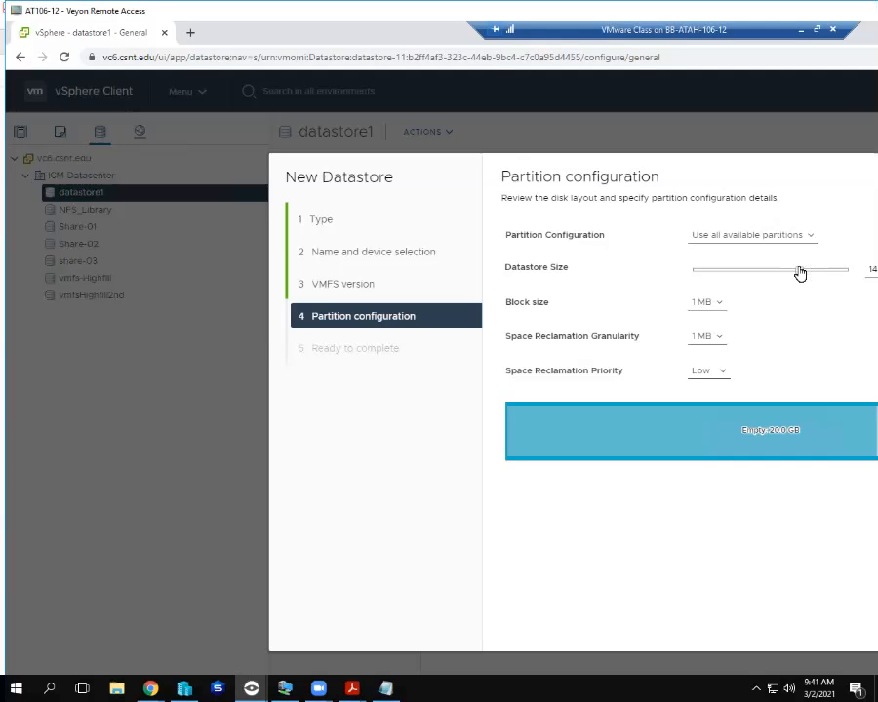
{"action": "left_click_drag", "start_coordinate": [800, 273], "coordinate": [851, 275]}
{"action": "left_click_drag", "start_coordinate": [839, 272], "coordinate": [821, 275]}
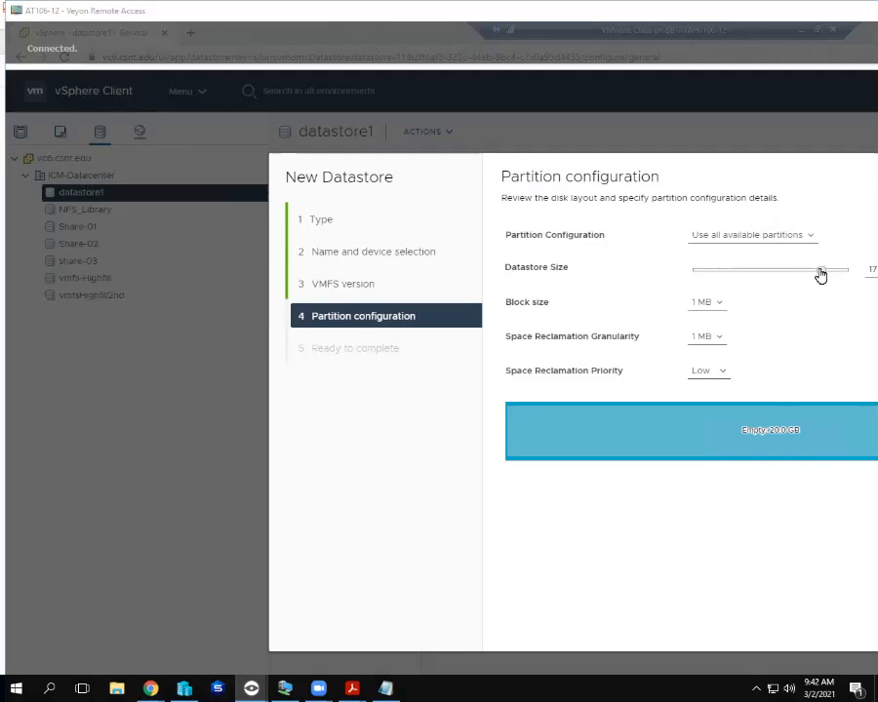
{"action": "key", "text": "super+Right"}
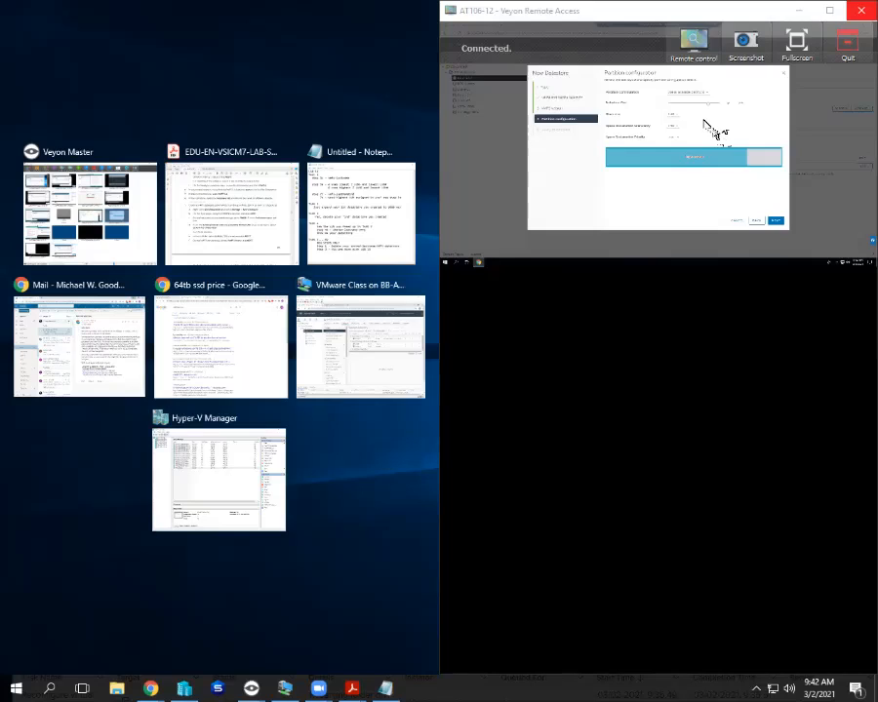
{"action": "left_click", "coordinate": [860, 11]}
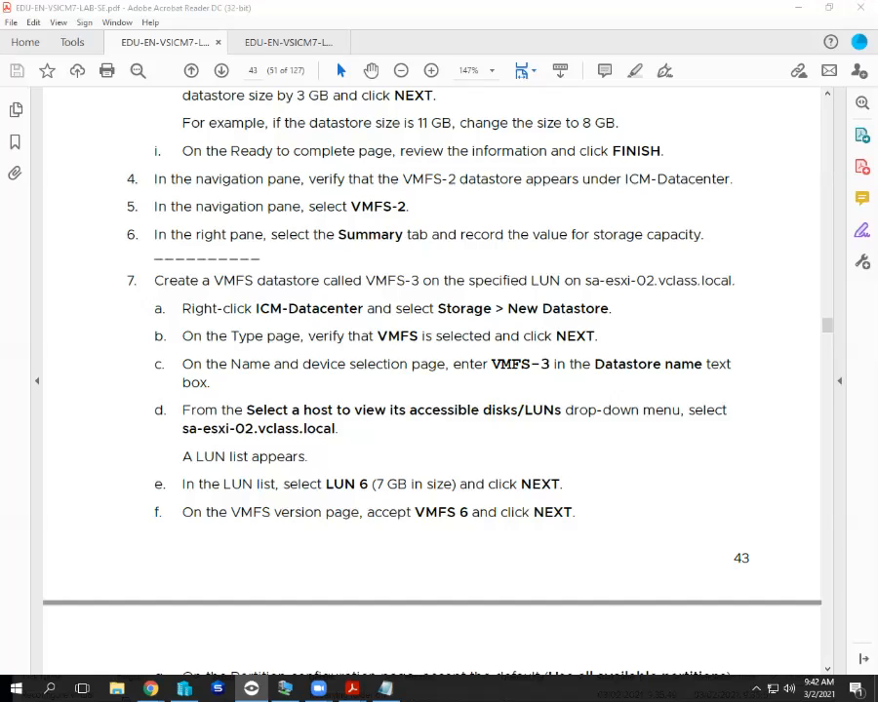
Bring up the instructor's own vSphere Client full-screen on the SAN-Access-Student7b summary.
{"action": "left_click", "coordinate": [252, 689]}
{"action": "left_click", "coordinate": [285, 689]}
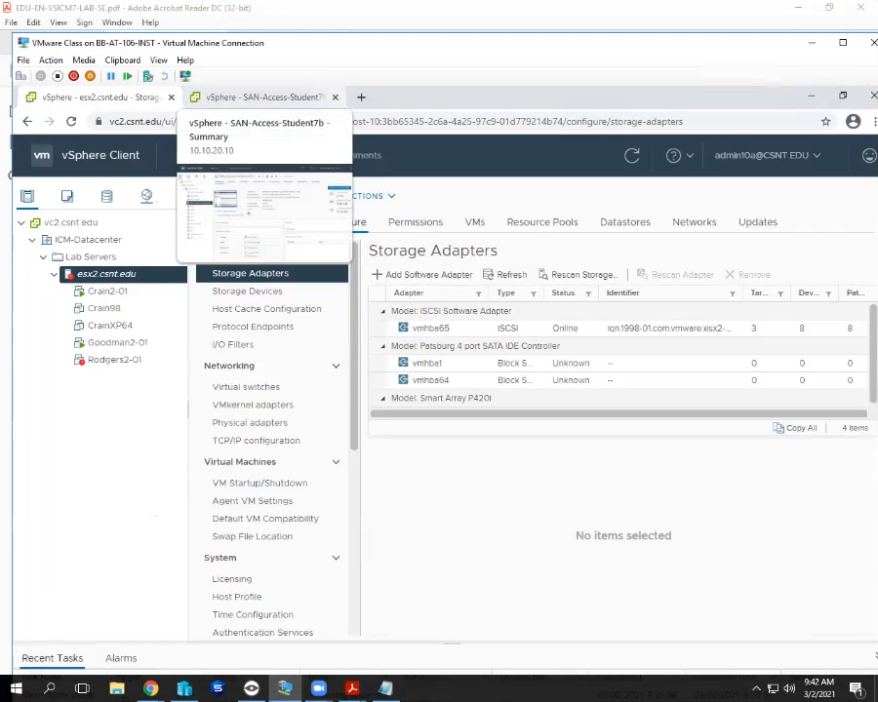
{"action": "left_click", "coordinate": [843, 43]}
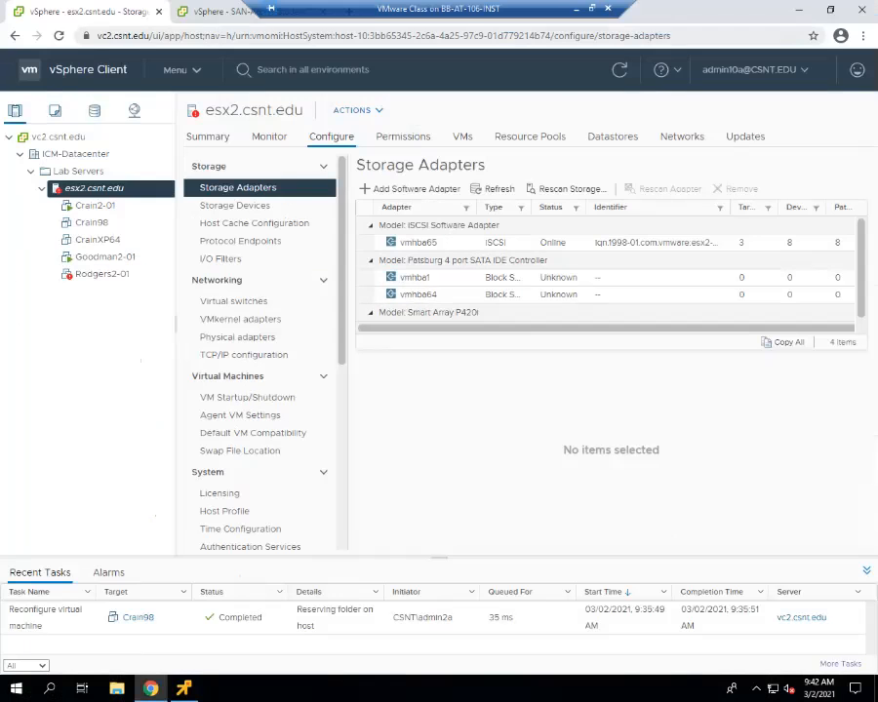
{"action": "left_click", "coordinate": [223, 12]}
Log out of the admin10a vSphere session at 10.10.20.10.
{"action": "left_click", "coordinate": [755, 69]}
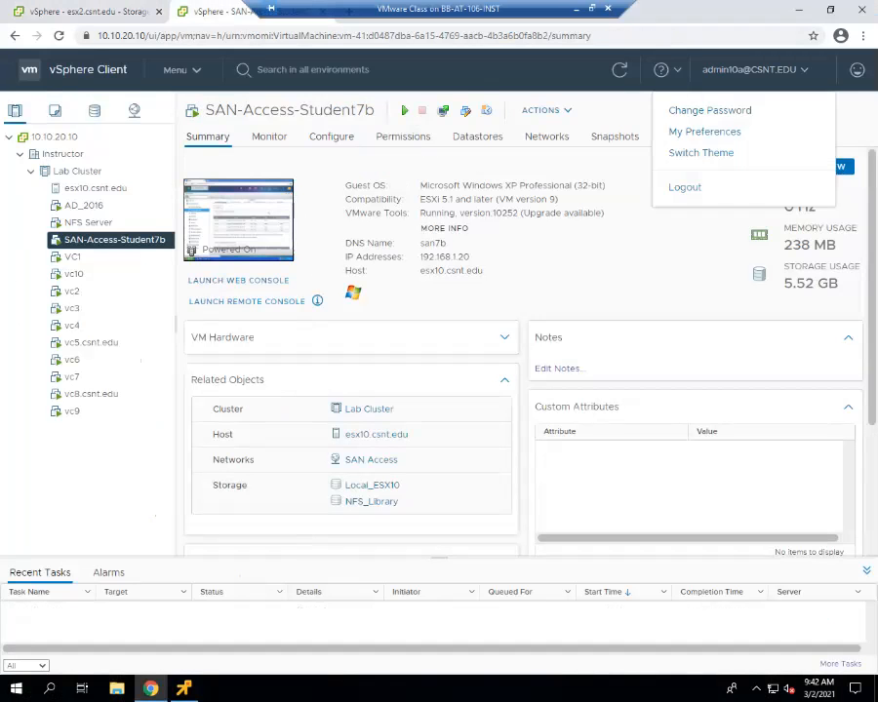
{"action": "left_click", "coordinate": [684, 186]}
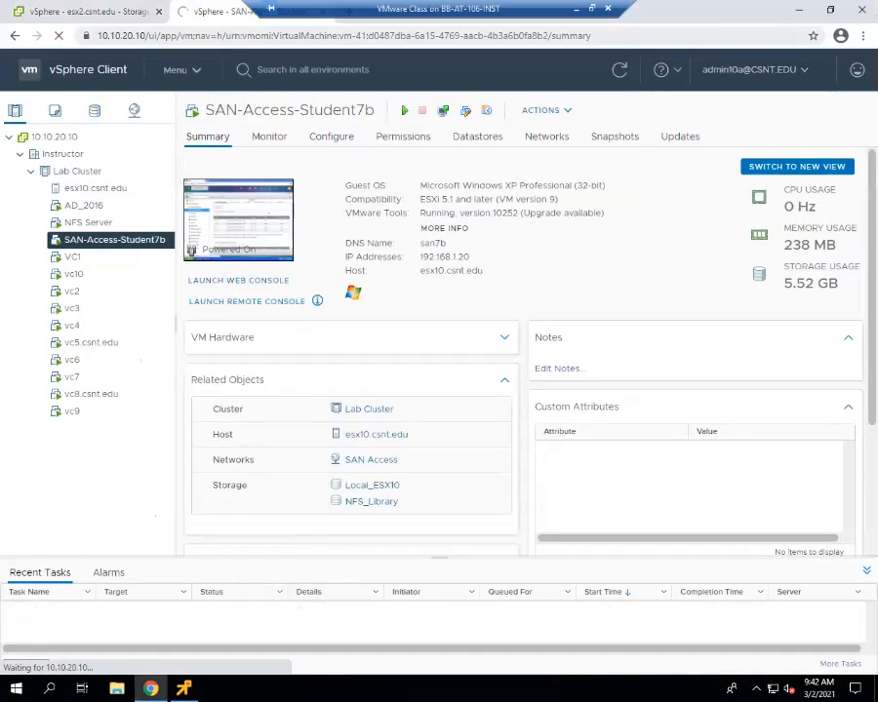
{"action": "left_click", "coordinate": [344, 36]}
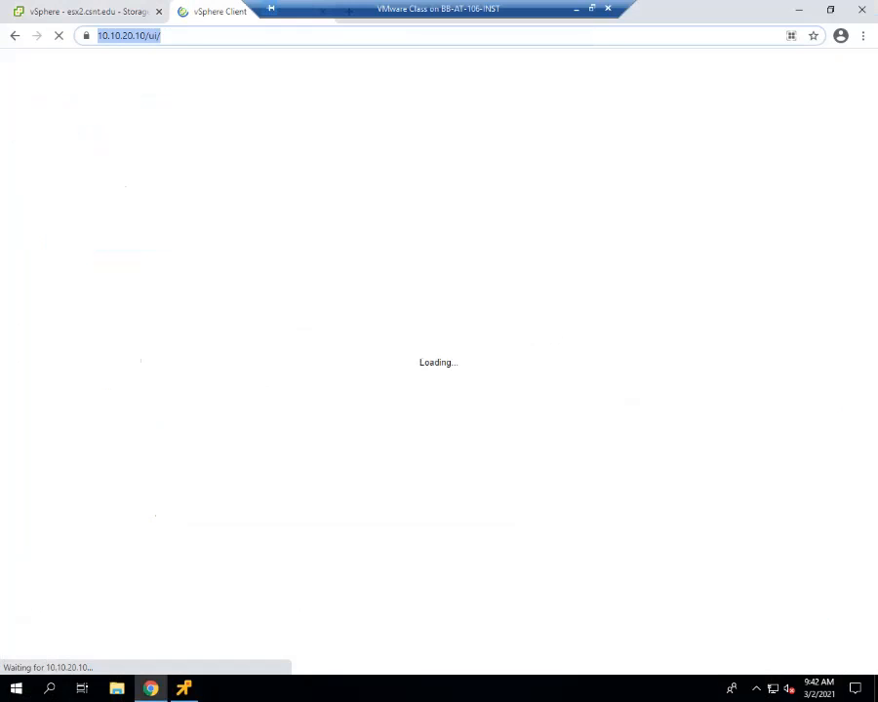
Go to vc6.csnt.edu, proceeding past the certificate warning.
{"action": "type", "text": "vc6"}
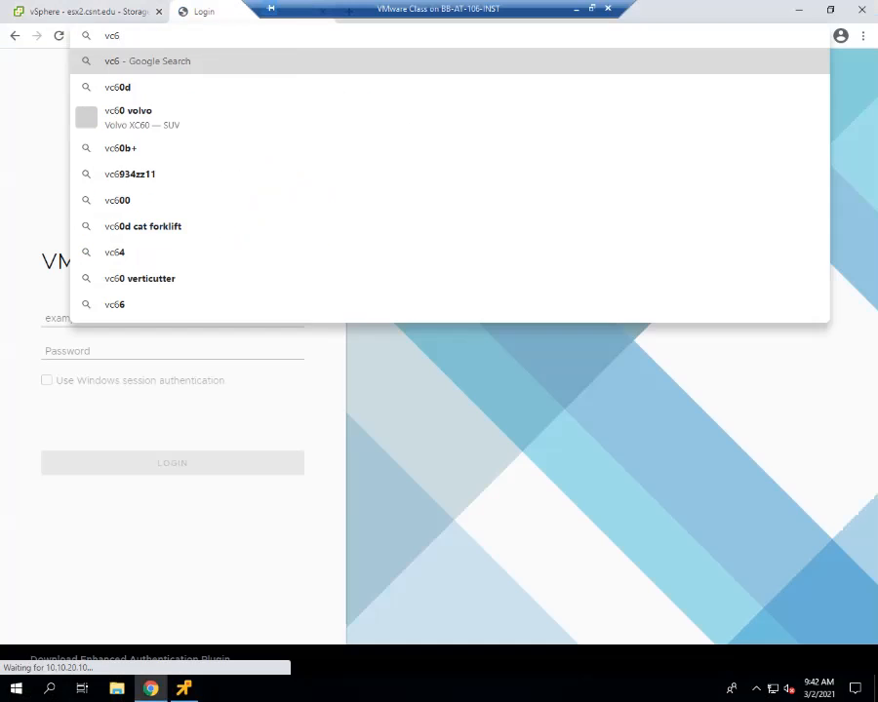
{"action": "type", "text": "."}
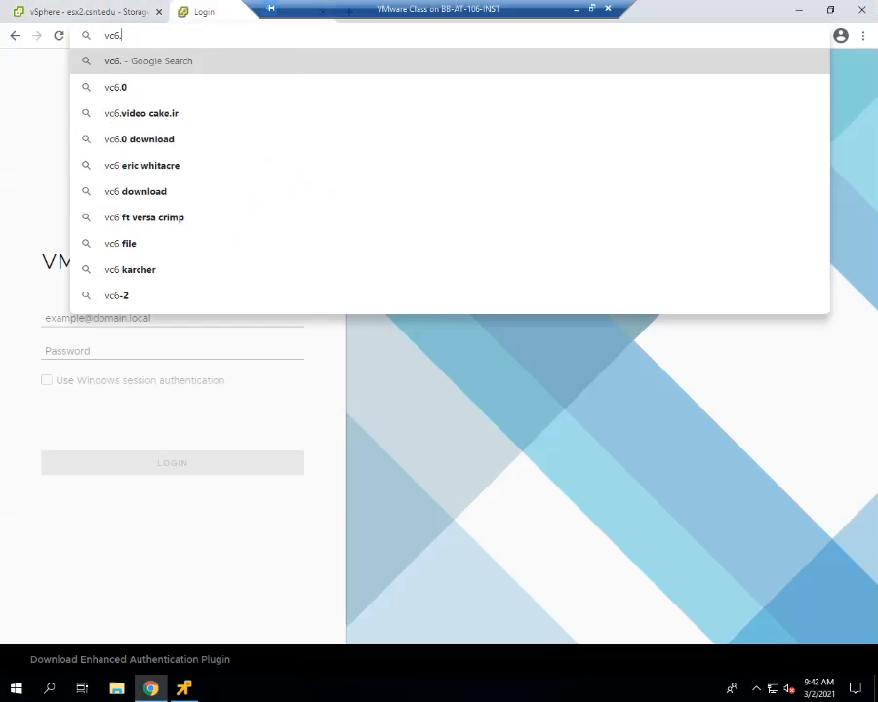
{"action": "type", "text": "csnt.edu"}
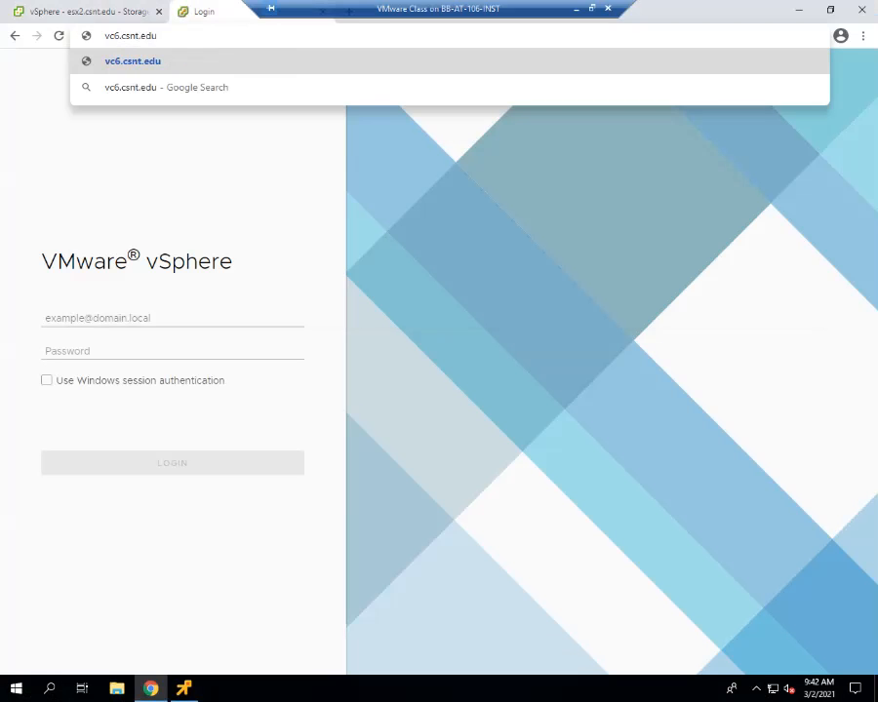
{"action": "key", "text": "Return"}
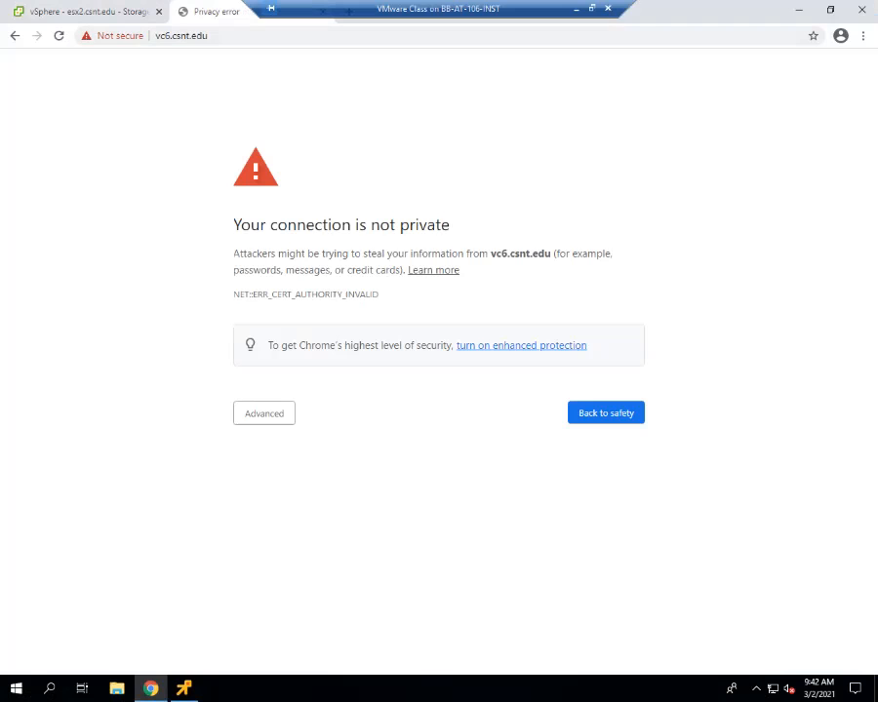
{"action": "left_click", "coordinate": [264, 414]}
{"action": "left_click", "coordinate": [293, 519]}
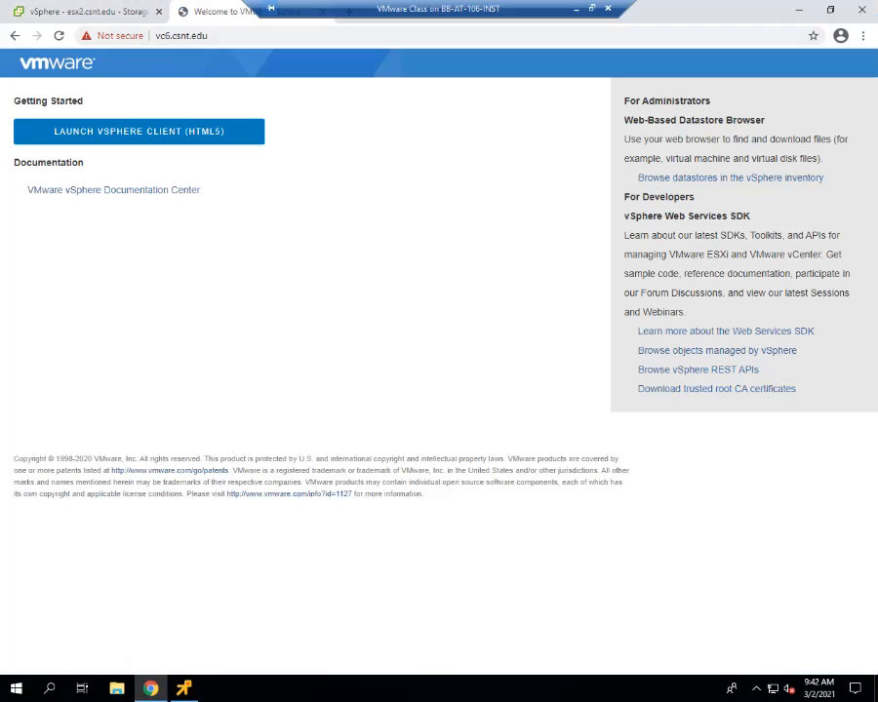
Launch the HTML5 vSphere Client, always allowing the site to open vmware-cip-launcher.
{"action": "left_click", "coordinate": [139, 131]}
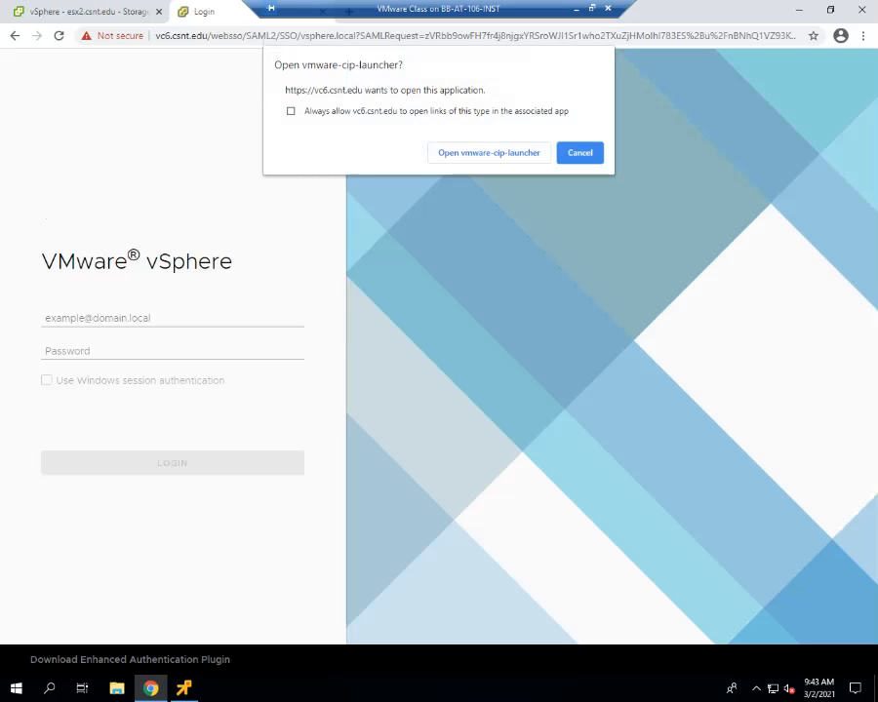
{"action": "left_click", "coordinate": [290, 111]}
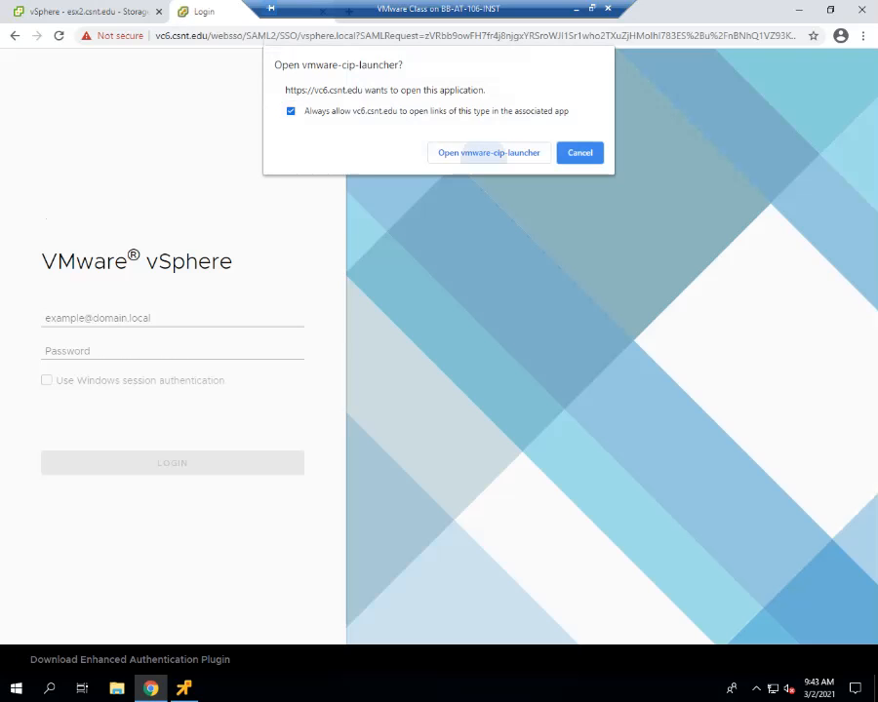
{"action": "left_click", "coordinate": [488, 152]}
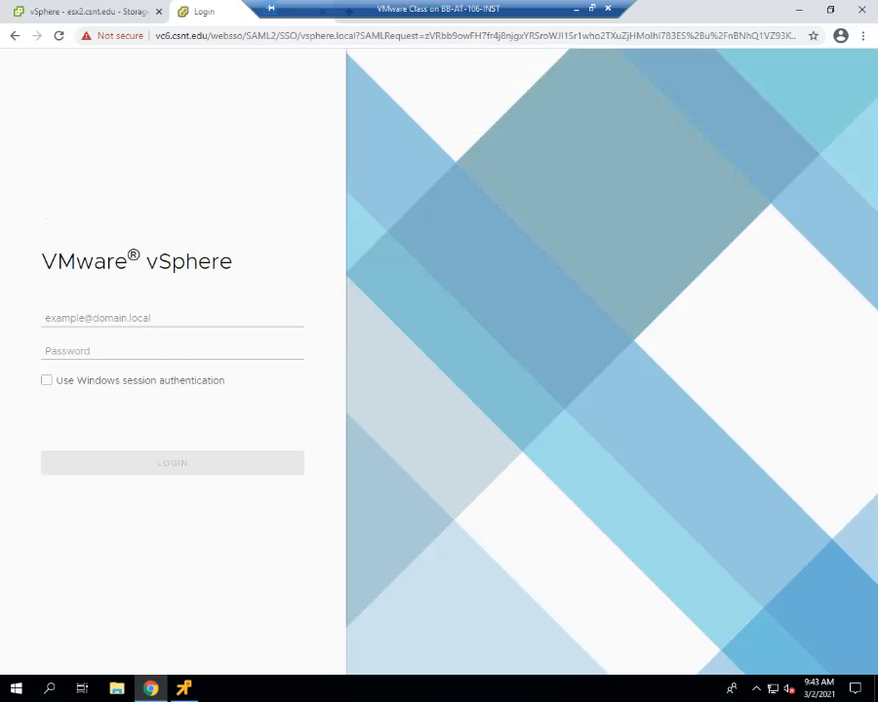
Log in to vc6.csnt.edu with Windows session authentication, always allowing the authentication plug-in.
{"action": "left_click", "coordinate": [47, 380]}
{"action": "left_click", "coordinate": [173, 463]}
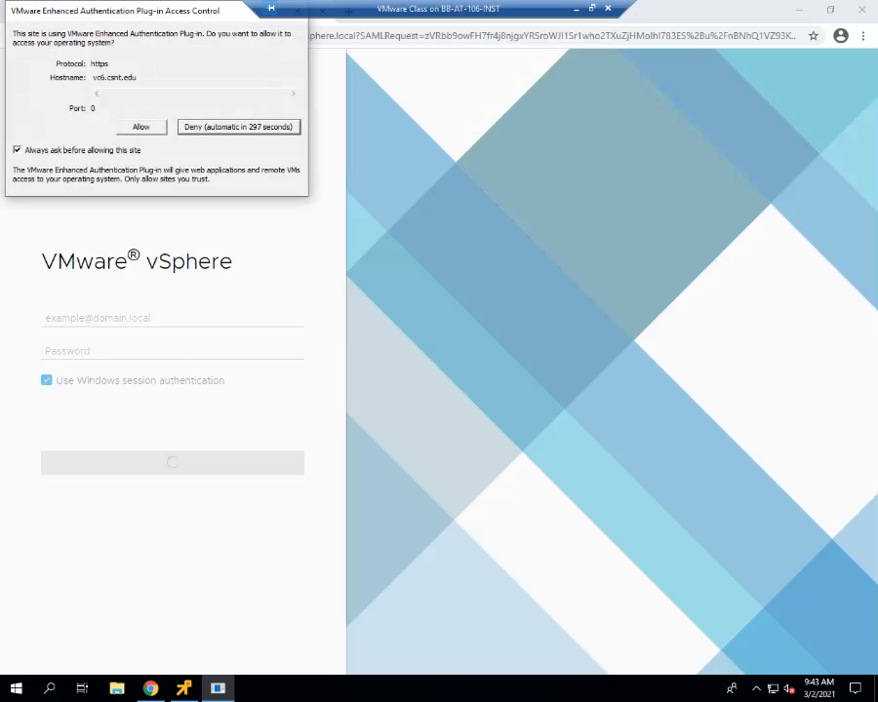
{"action": "left_click", "coordinate": [18, 150]}
{"action": "left_click", "coordinate": [141, 127]}
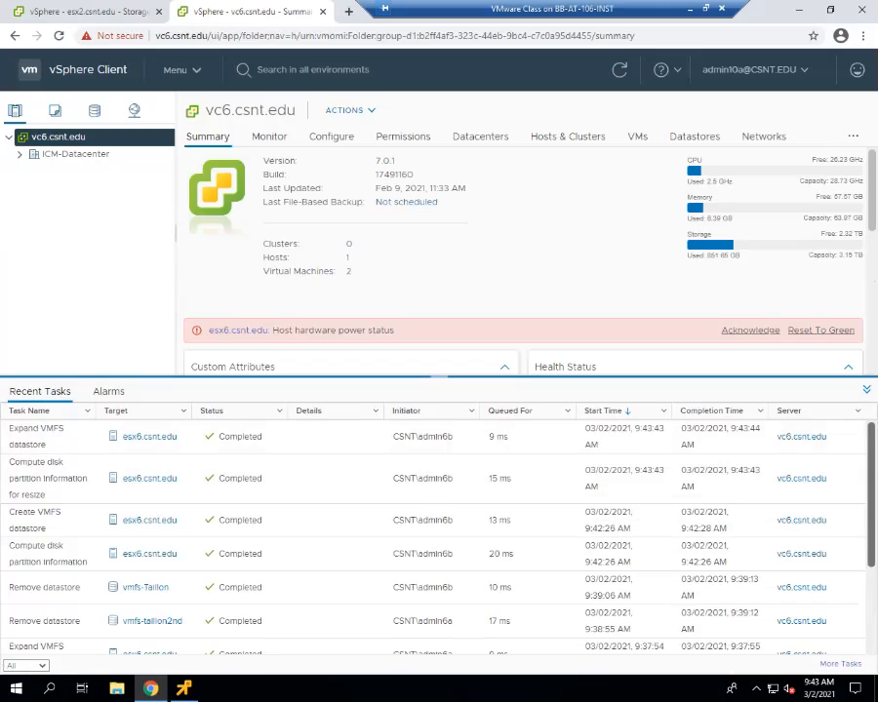
Review and highlight step 1d of Task 4 in the lab guide.
{"action": "left_click", "coordinate": [690, 9]}
{"action": "scroll", "coordinate": [433, 381], "scroll_direction": "down", "scroll_amount": 12}
{"action": "scroll", "coordinate": [166, 586], "scroll_direction": "down", "scroll_amount": 6}
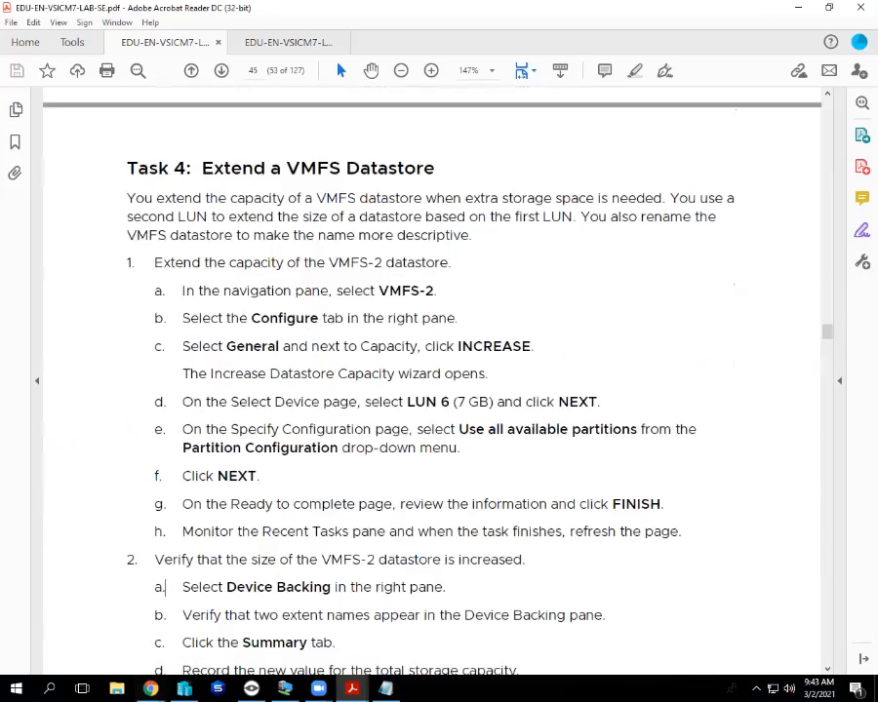
{"action": "scroll", "coordinate": [166, 586], "scroll_direction": "down", "scroll_amount": 2}
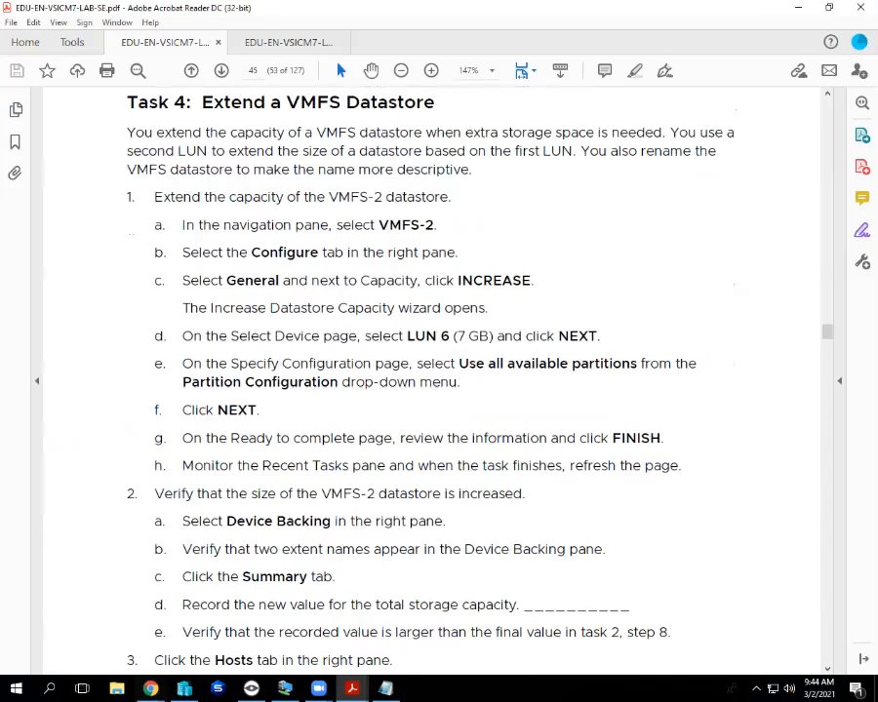
{"action": "left_click_drag", "start_coordinate": [154, 336], "coordinate": [597, 336]}
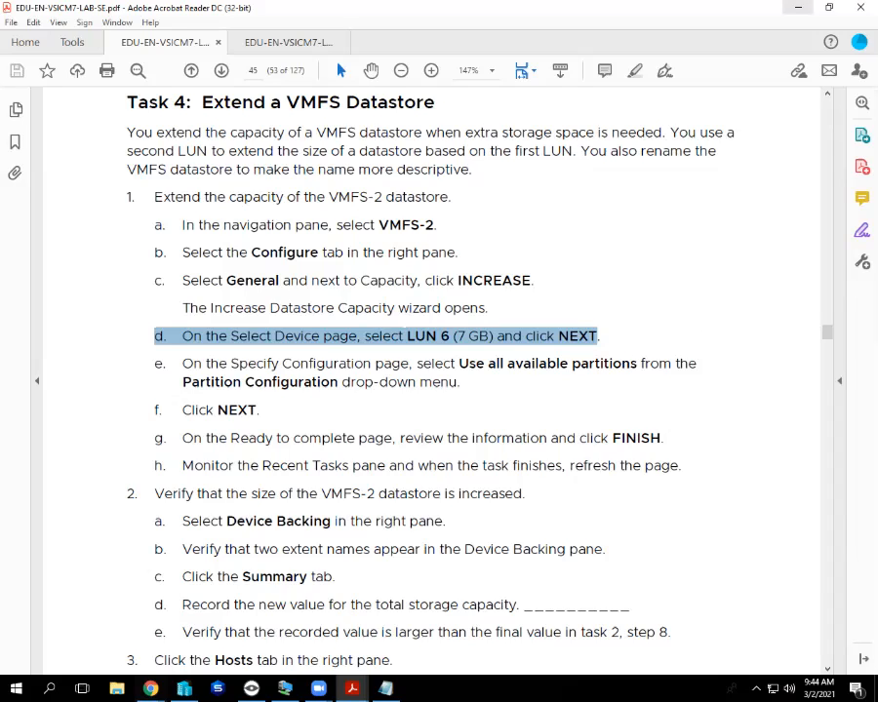
List ICM-Datacenter's datastores in vSphere Client's storage inventory.
{"action": "key", "text": "alt+Tab"}
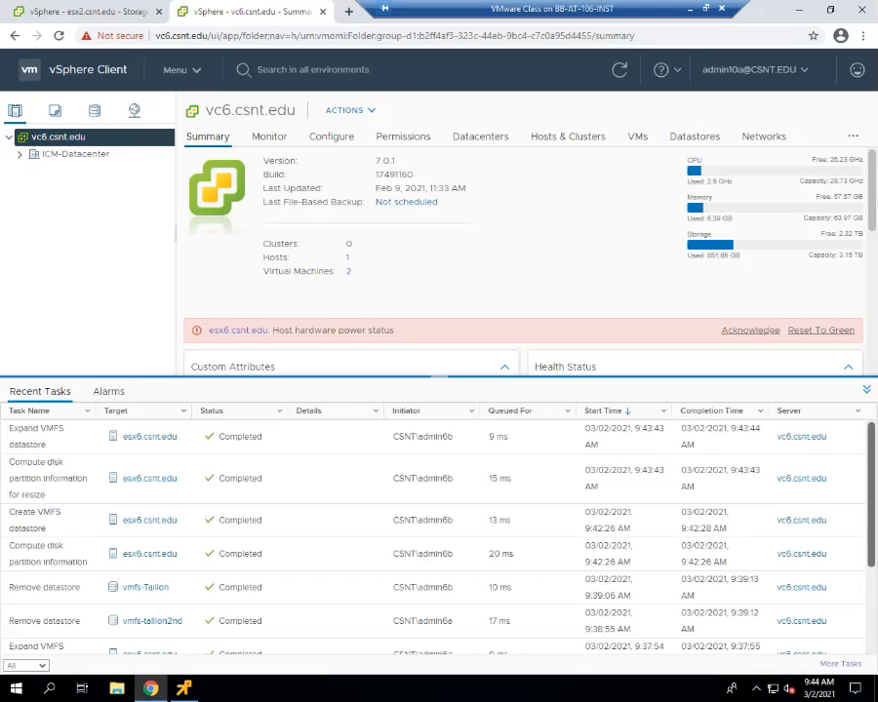
{"action": "left_click", "coordinate": [95, 112]}
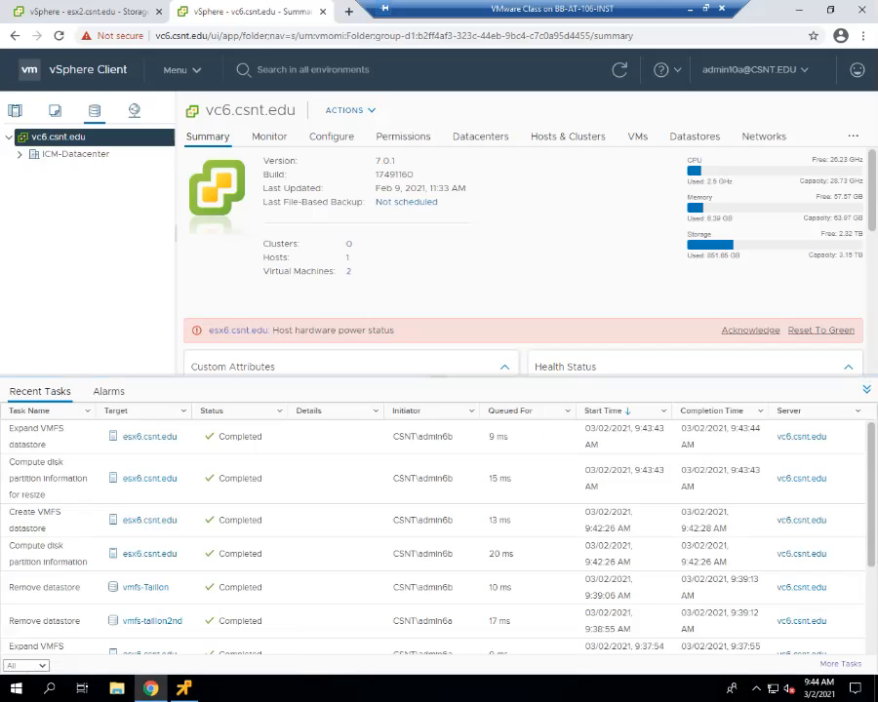
{"action": "left_click", "coordinate": [20, 154]}
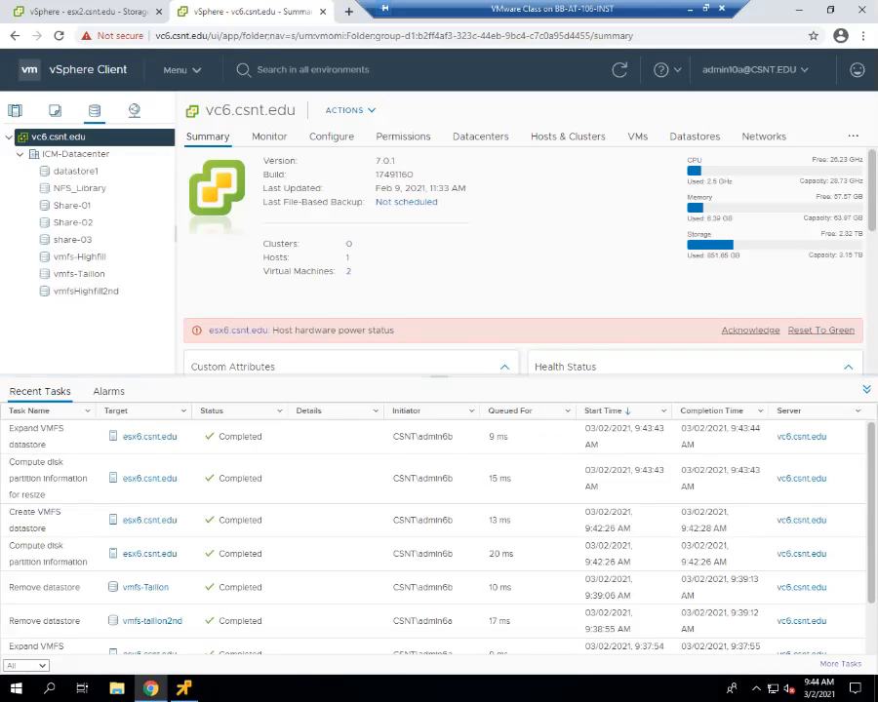
{"action": "left_click", "coordinate": [690, 9]}
{"action": "scroll", "coordinate": [432, 381], "scroll_direction": "up", "scroll_amount": 5}
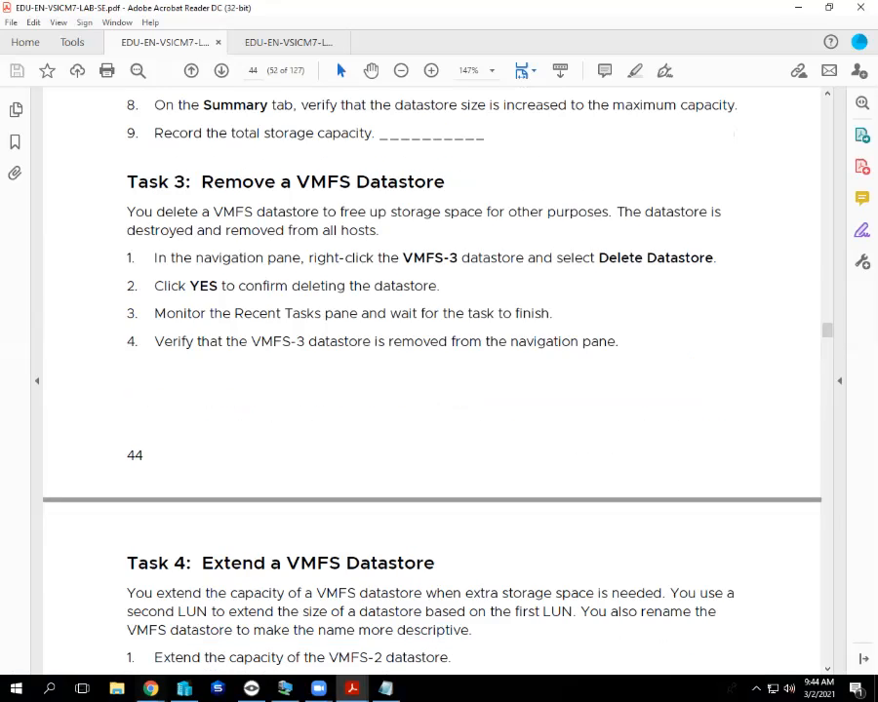
{"action": "scroll", "coordinate": [431, 381], "scroll_direction": "down", "scroll_amount": 4}
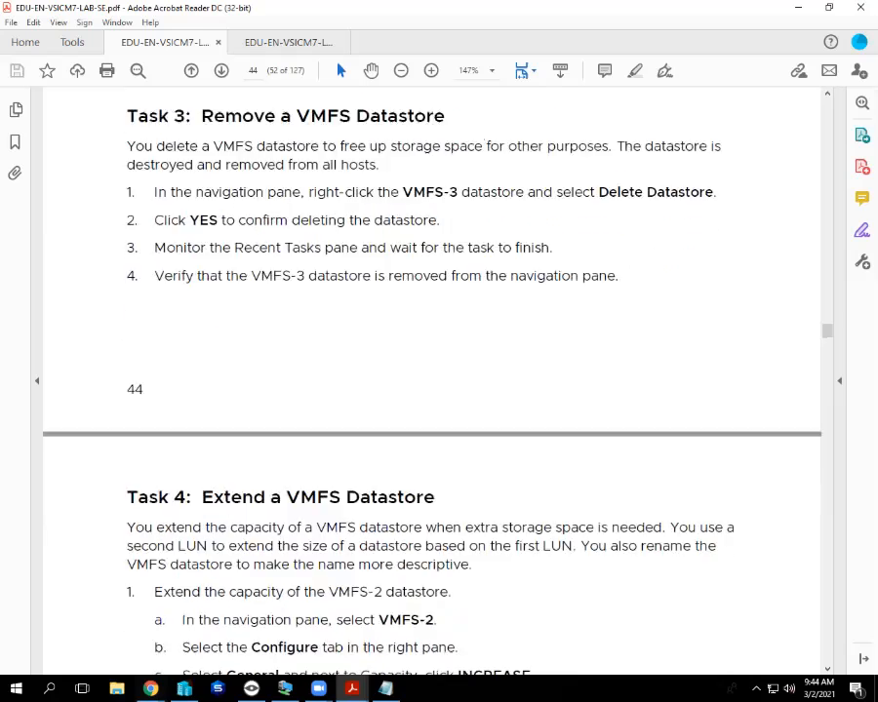
{"action": "scroll", "coordinate": [431, 381], "scroll_direction": "up", "scroll_amount": 5}
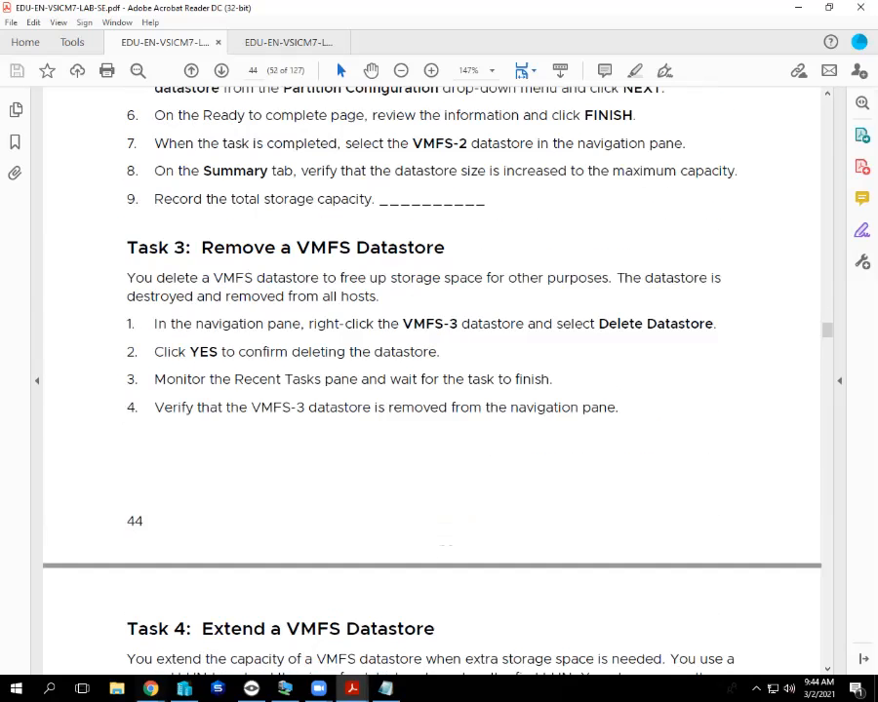
{"action": "left_click", "coordinate": [798, 8]}
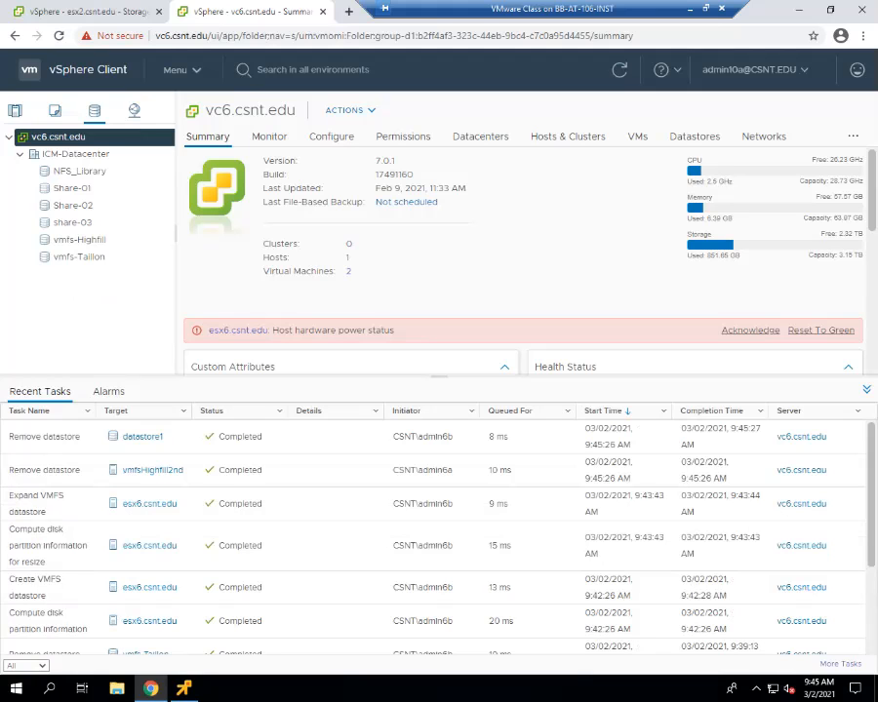
Enlarge the vc6.csnt.edu summary above Recent Tasks and return to it from the esx2 tab.
{"action": "left_click_drag", "start_coordinate": [439, 375], "coordinate": [439, 448]}
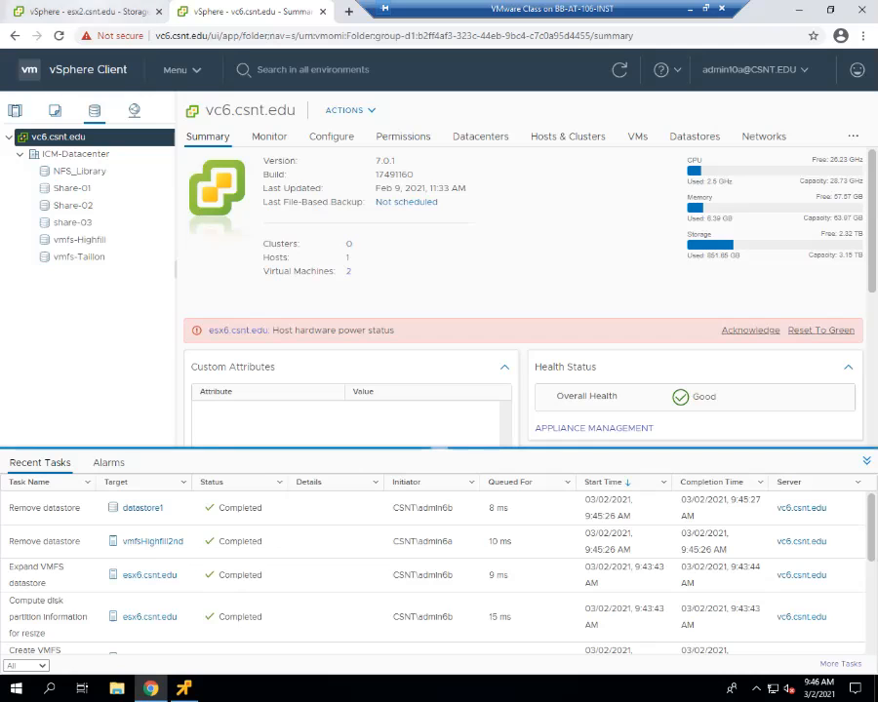
{"action": "left_click", "coordinate": [87, 12]}
{"action": "left_click", "coordinate": [252, 11]}
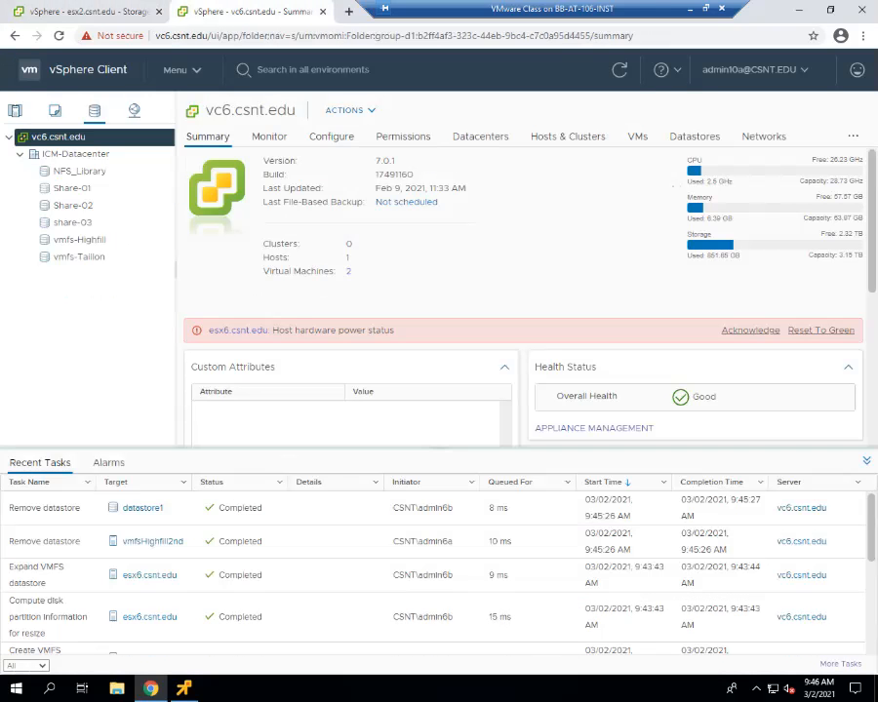
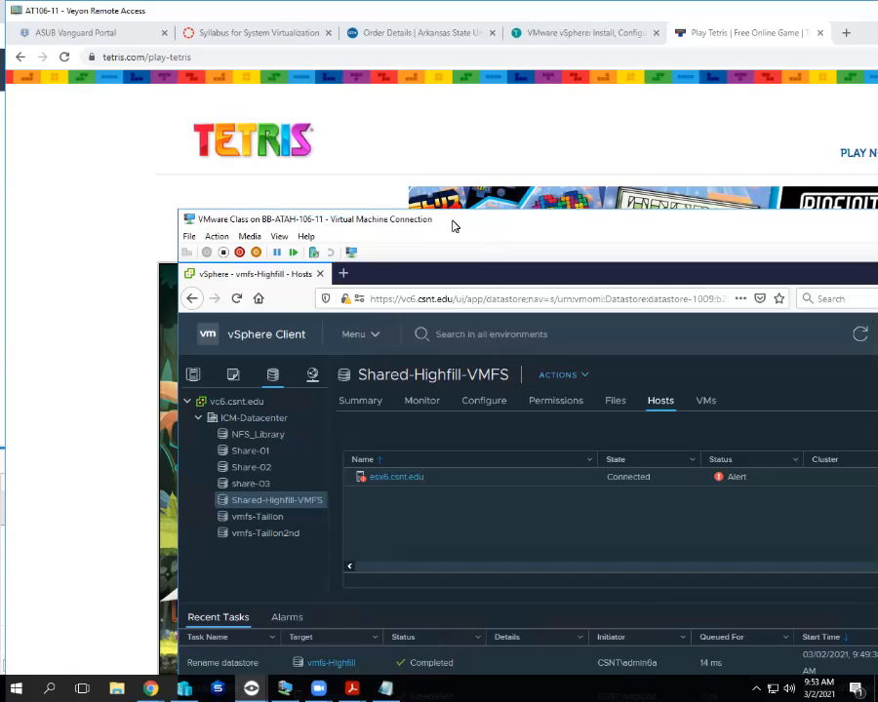
Check the VMFS 6 Shared-Highfill-VMFS datastore summary on AT106-11, then exit the remote view.
{"action": "left_click", "coordinate": [367, 403]}
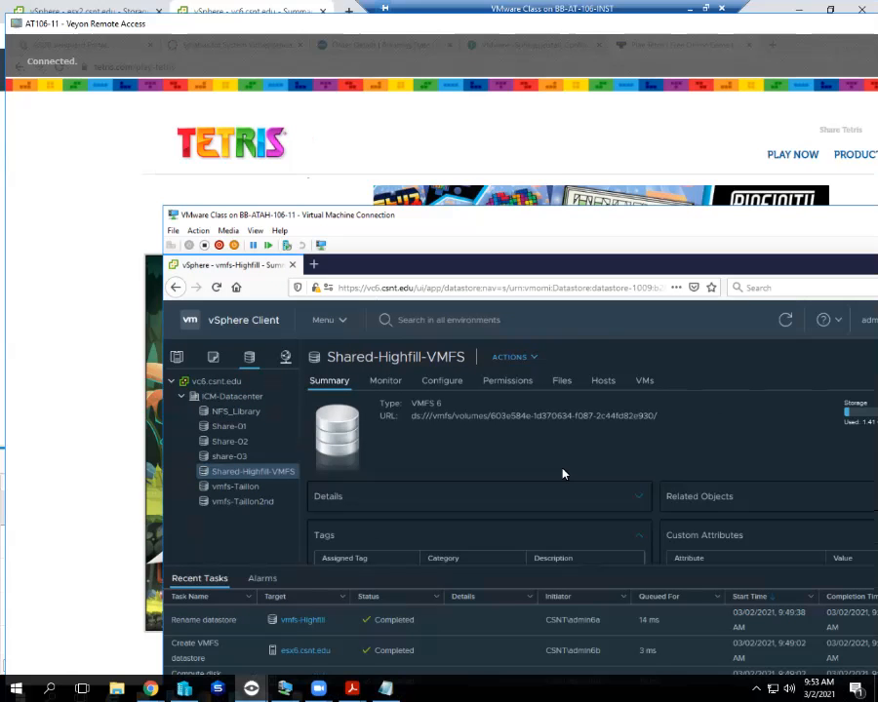
{"action": "key", "text": "alt+Tab"}
{"action": "key", "text": "alt+Tab"}
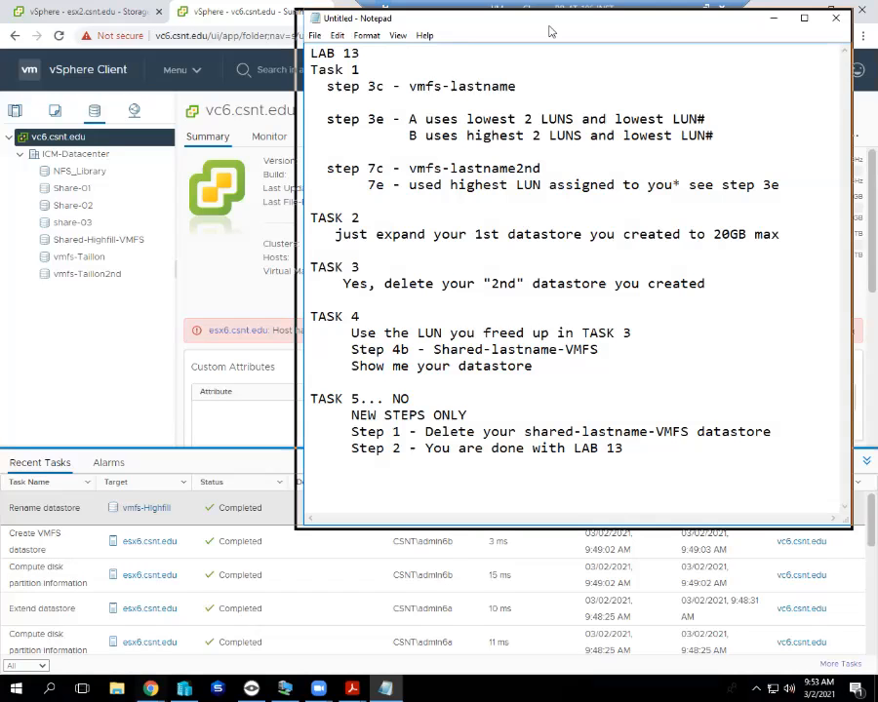
Move the LAB 13 notes window left and switch to the AT106-12 remote screen.
{"action": "left_click_drag", "start_coordinate": [546, 23], "coordinate": [325, 19]}
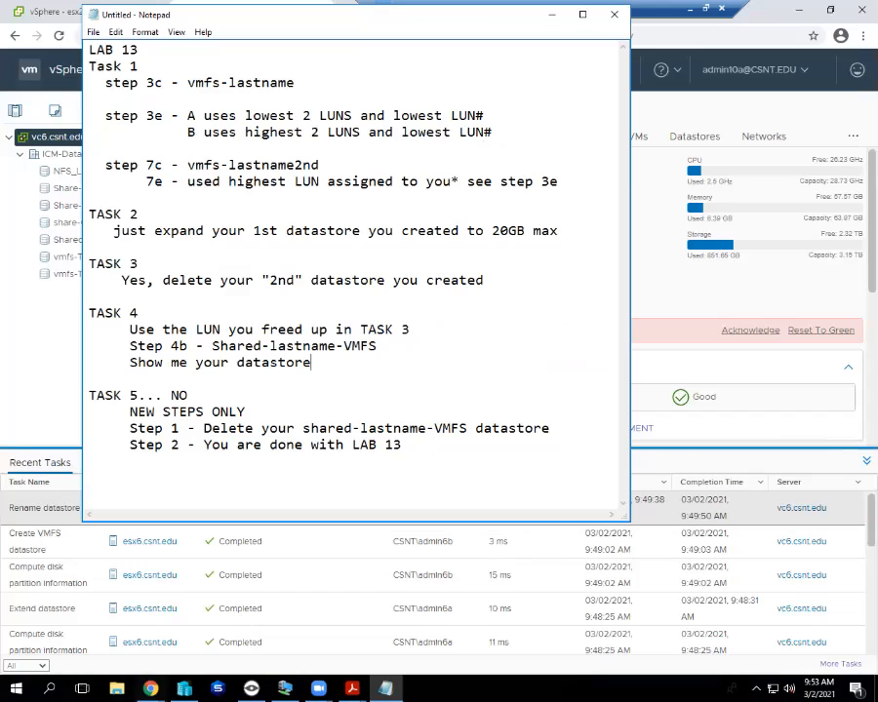
{"action": "key", "text": "alt+Tab"}
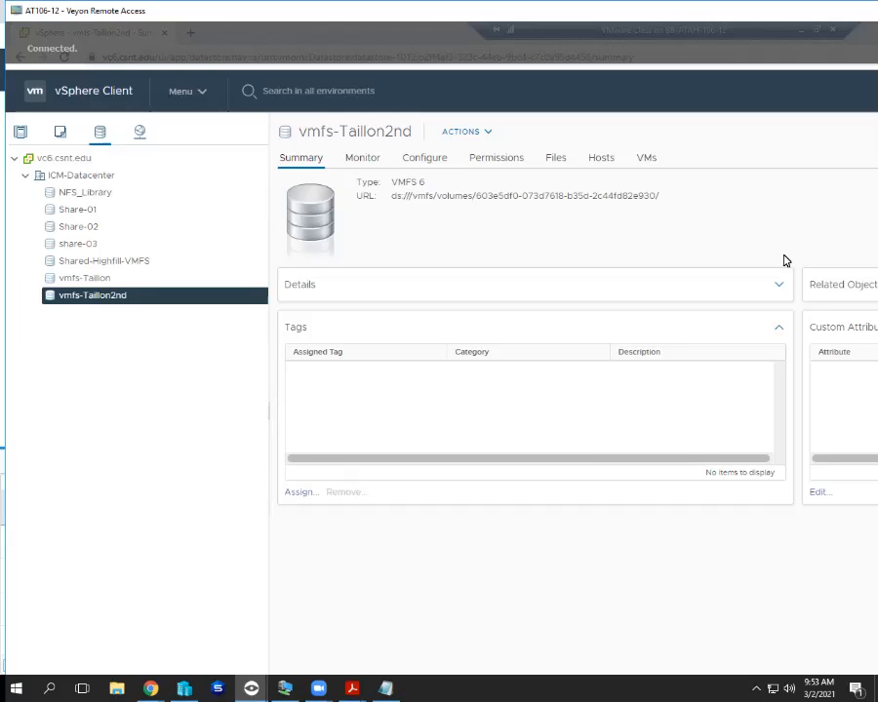
Reposition the AT106-12 remote window, then close it to return to the notes.
{"action": "left_click_drag", "start_coordinate": [770, 11], "coordinate": [650, 18]}
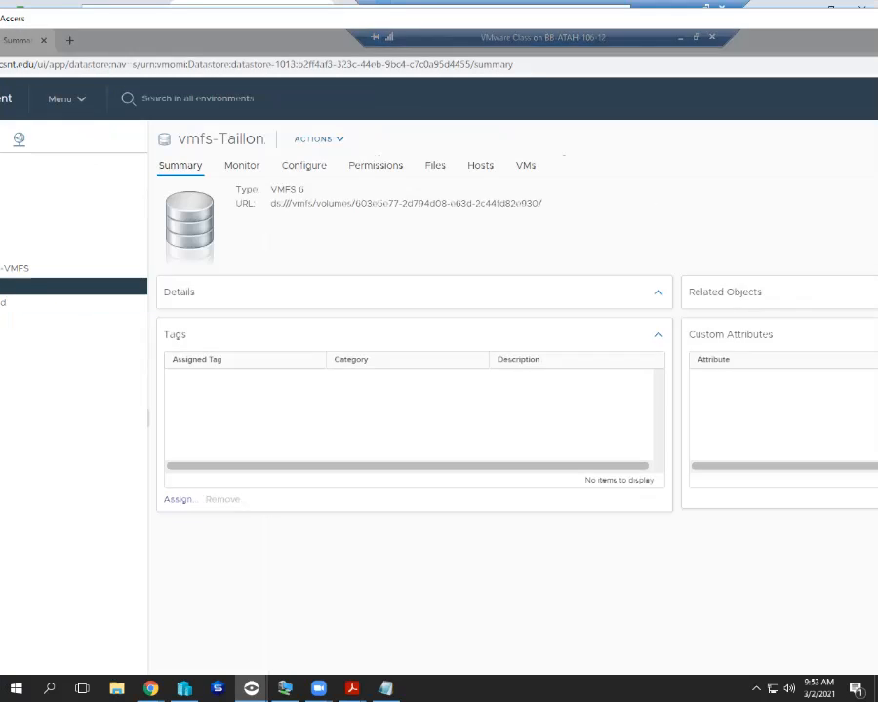
{"action": "key", "text": "alt+F4"}
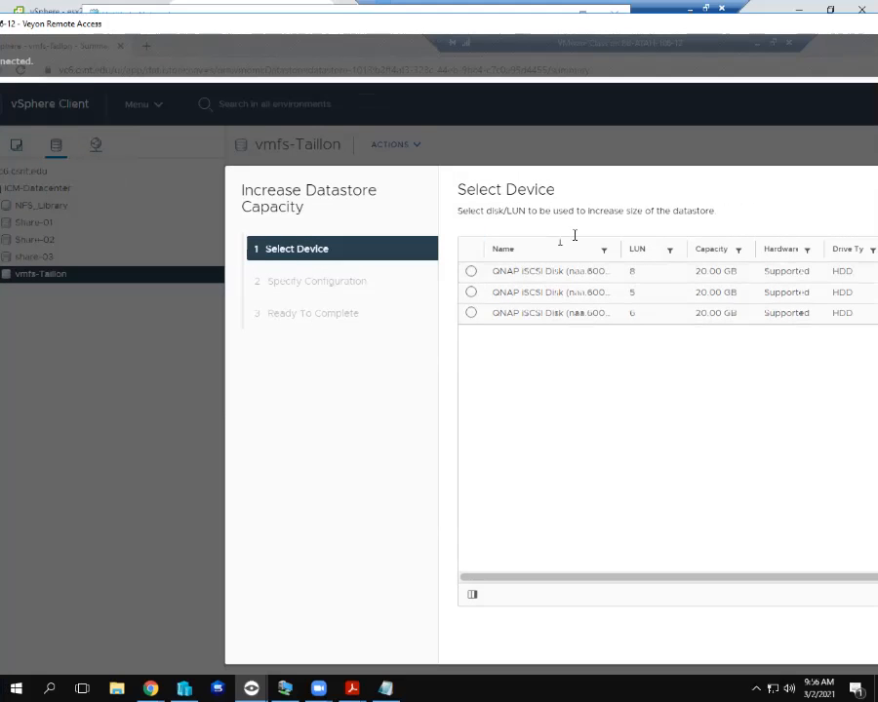
Select the LUN 8 disk as the extent for vmfs-Taillon.
{"action": "left_click", "coordinate": [473, 270]}
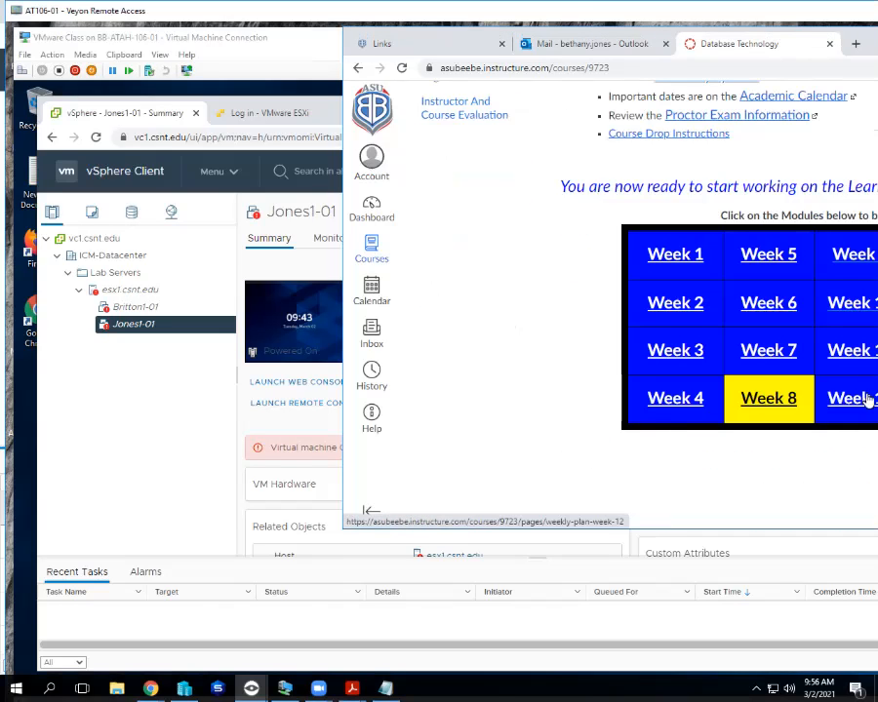
Open the Week 9 weekly plan on AT106-01's course page, then exit to the LAB 13 notes.
{"action": "left_click", "coordinate": [858, 255]}
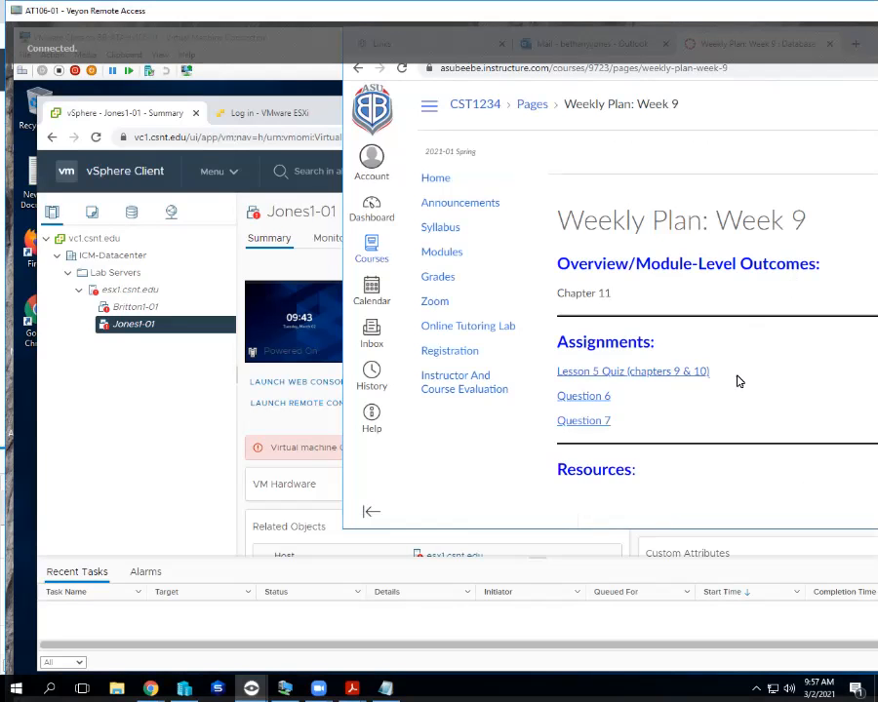
{"action": "key", "text": "alt+F4"}
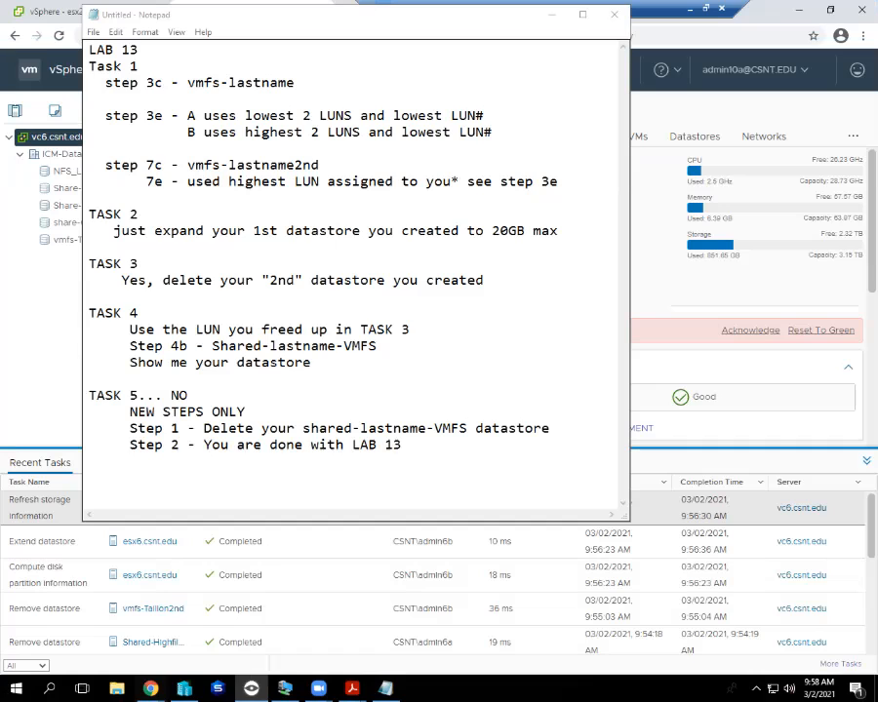
Highlight the TASK 5 steps in the LAB 13 notes, then clear the selection.
{"action": "left_click_drag", "start_coordinate": [402, 445], "coordinate": [89, 395]}
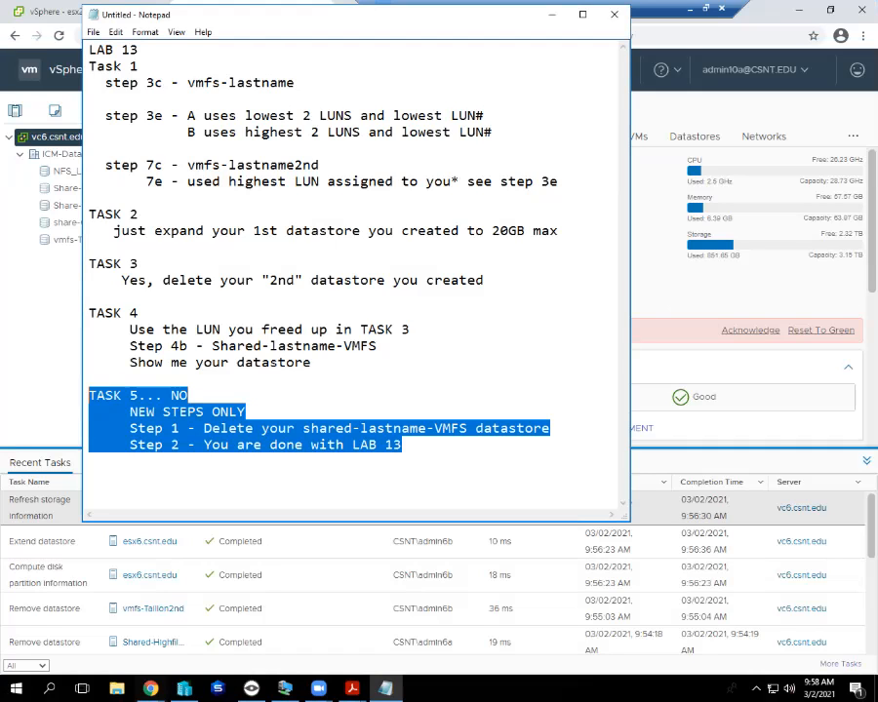
{"action": "left_click", "coordinate": [402, 445]}
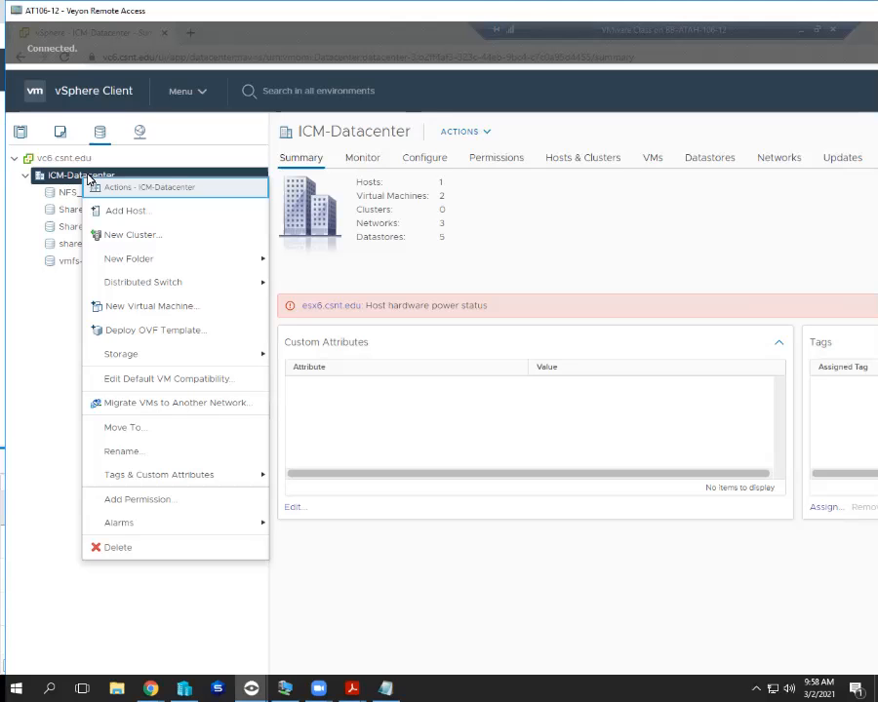
Start a new VMFS datastore on ICM-Datacenter, choosing host esx6.csnt.edu.
{"action": "mouse_move", "coordinate": [137, 356]}
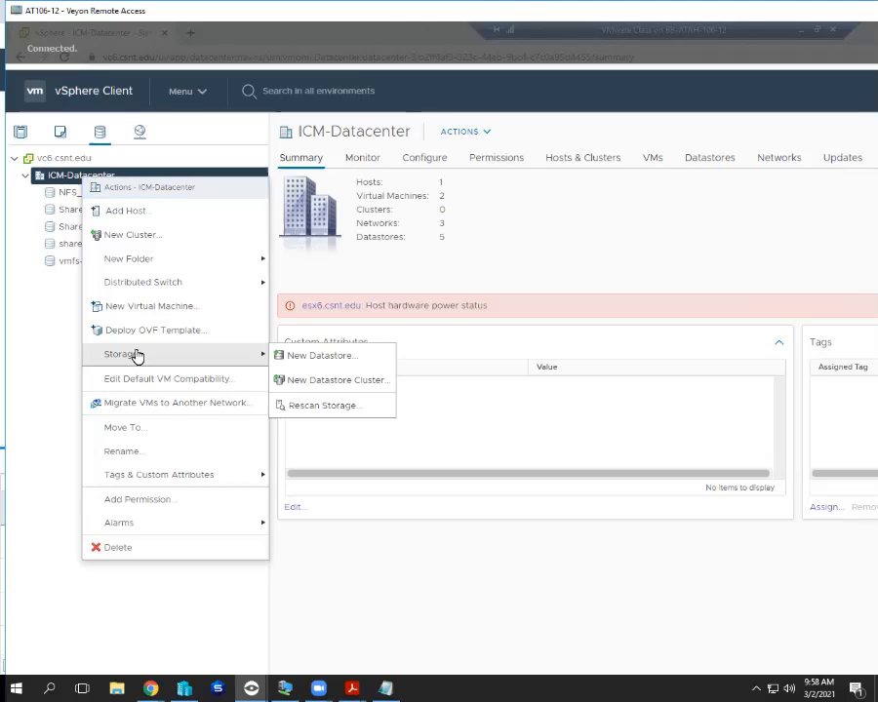
{"action": "left_click", "coordinate": [317, 356]}
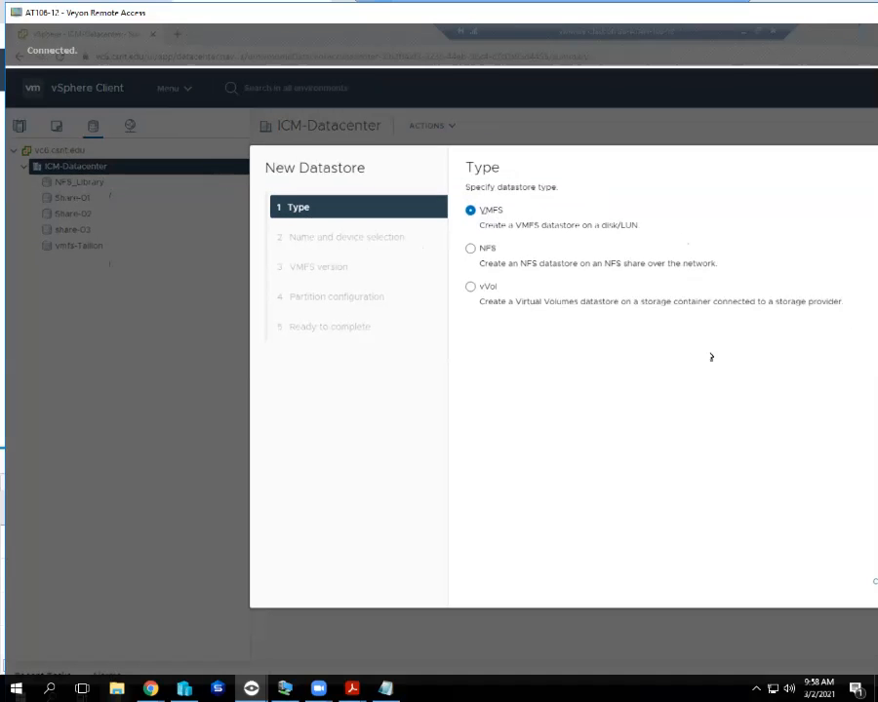
{"action": "left_click", "coordinate": [877, 581]}
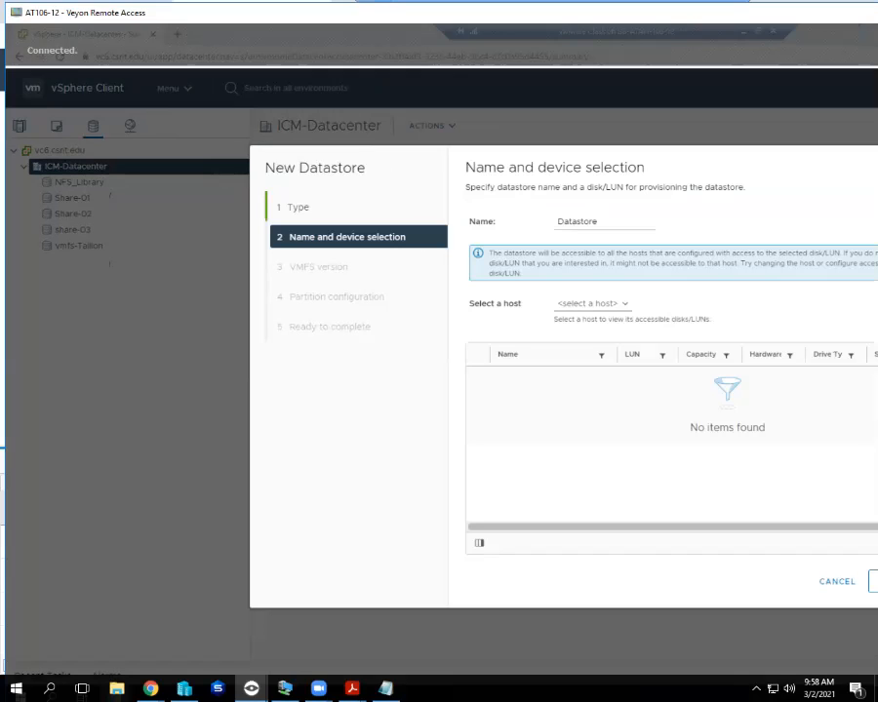
{"action": "left_click", "coordinate": [614, 307]}
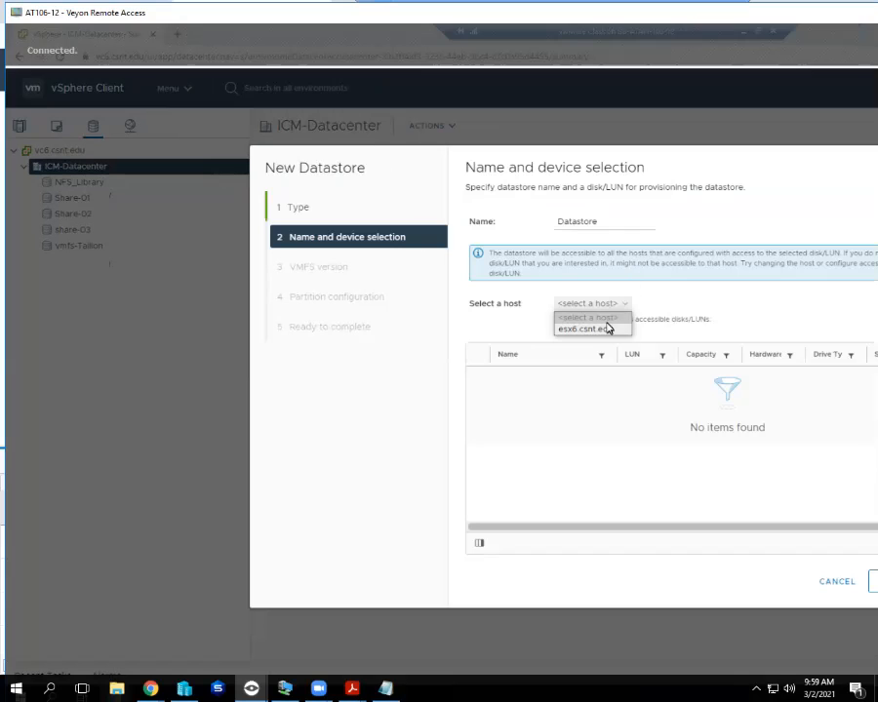
{"action": "left_click", "coordinate": [603, 329]}
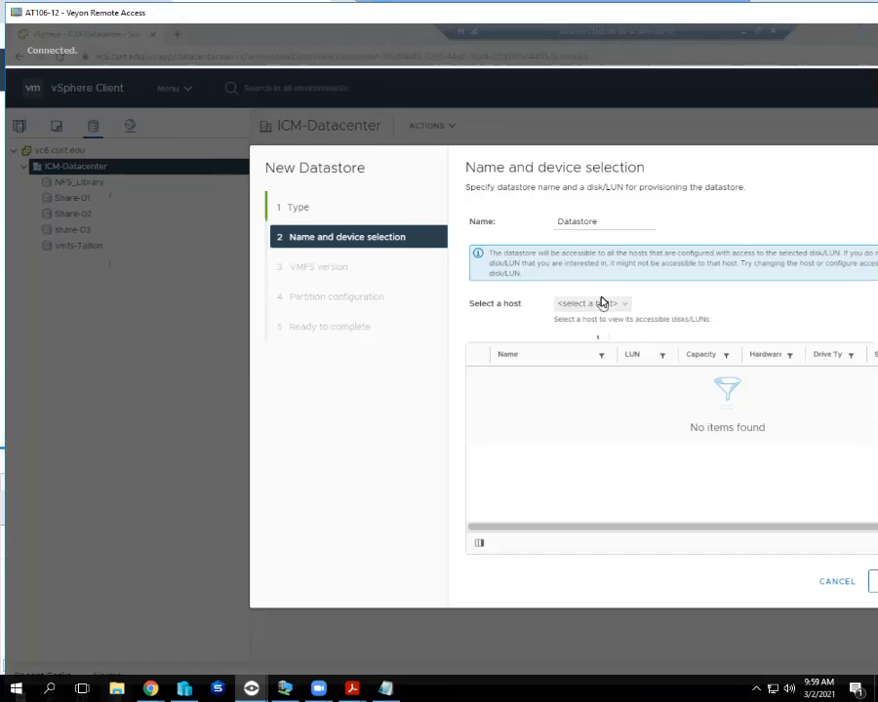
Erase the default 'Datastore' name, then leave the student's remote screen.
{"action": "left_click", "coordinate": [608, 221]}
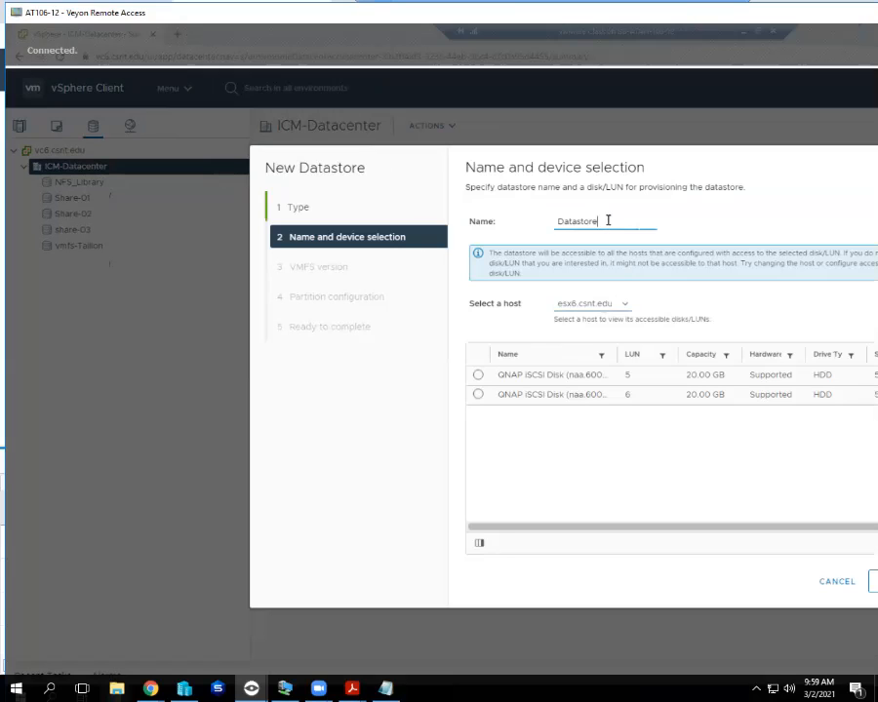
{"action": "key", "text": "BackSpace"}
{"action": "key", "text": "BackSpace"}
{"action": "key", "text": "BackSpace"}
{"action": "key", "text": "BackSpace"}
{"action": "key", "text": "BackSpace"}
{"action": "key", "text": "BackSpace"}
{"action": "key", "text": "BackSpace"}
{"action": "key", "text": "BackSpace"}
{"action": "key", "text": "BackSpace"}
{"action": "left_click", "coordinate": [876, 12]}
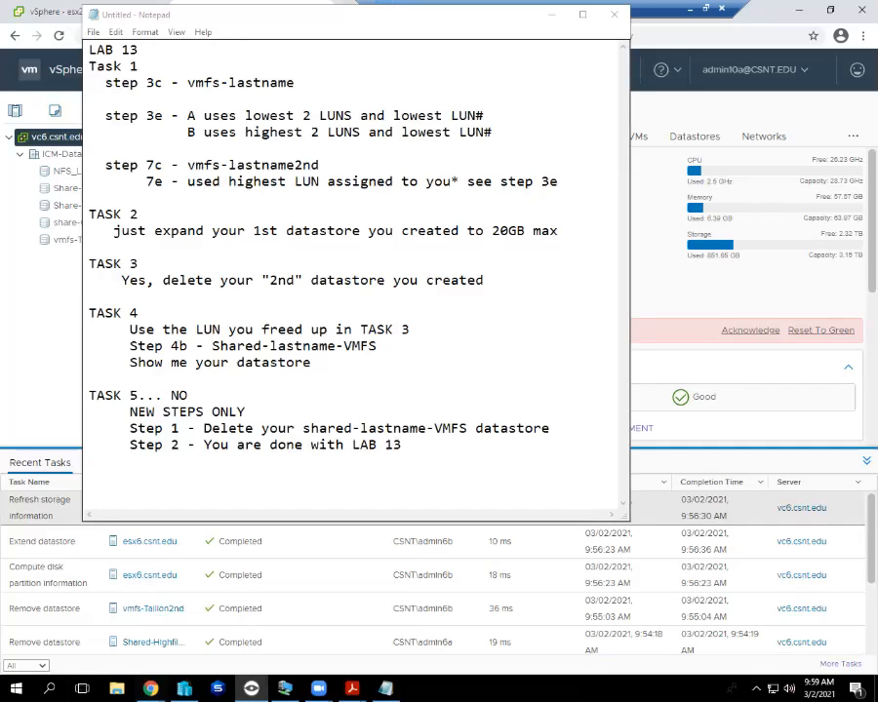
Select the TASK 5 lines on deleting shared-lastname-VMFS and finishing LAB 13.
{"action": "left_click_drag", "start_coordinate": [403, 445], "coordinate": [89, 395]}
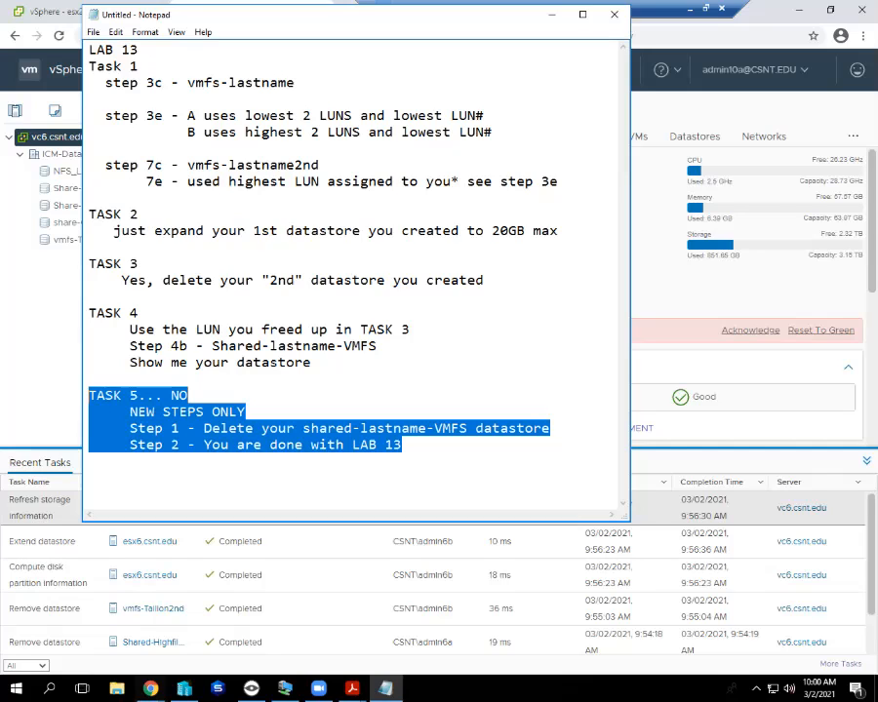
Deselect the TASK 5 text and bring the vc6.csnt.edu vSphere session to the front.
{"action": "left_click", "coordinate": [403, 446]}
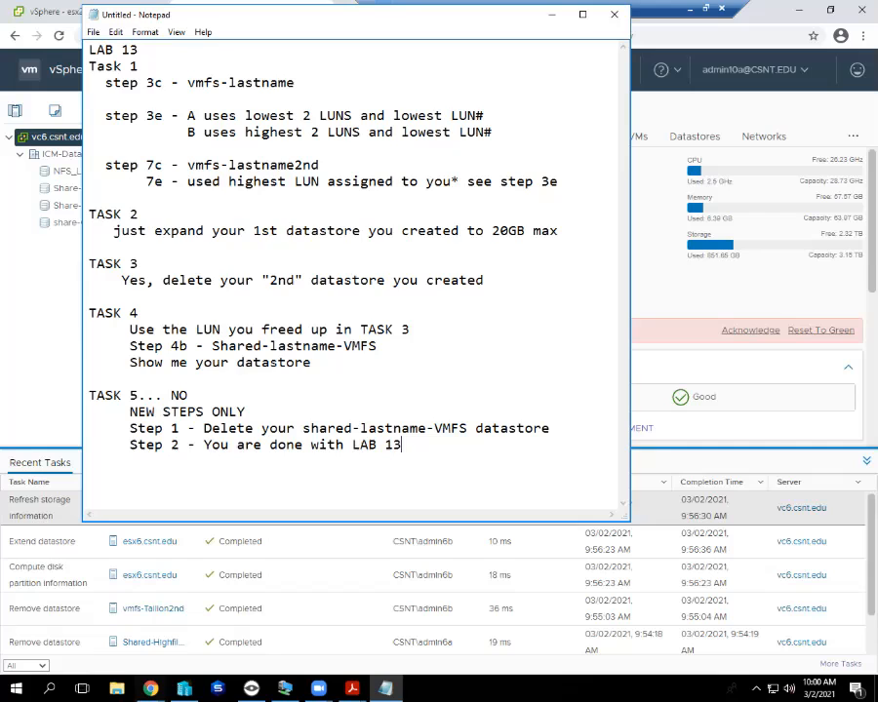
{"action": "left_click", "coordinate": [41, 303]}
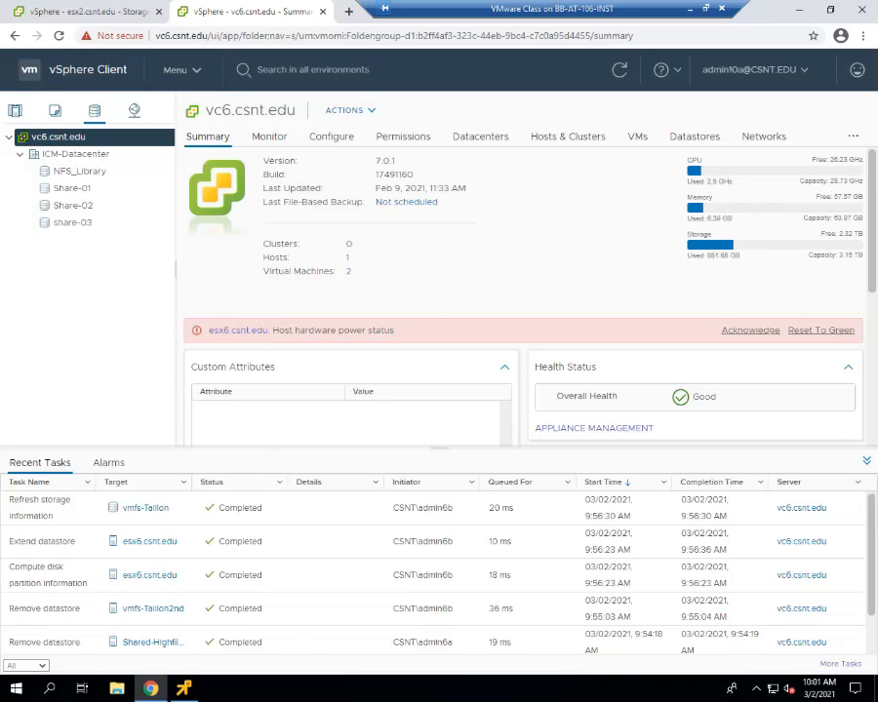
Show the datastore storage inventory and flip between the vc6 and vc2 browser tabs.
{"action": "left_click", "coordinate": [88, 11]}
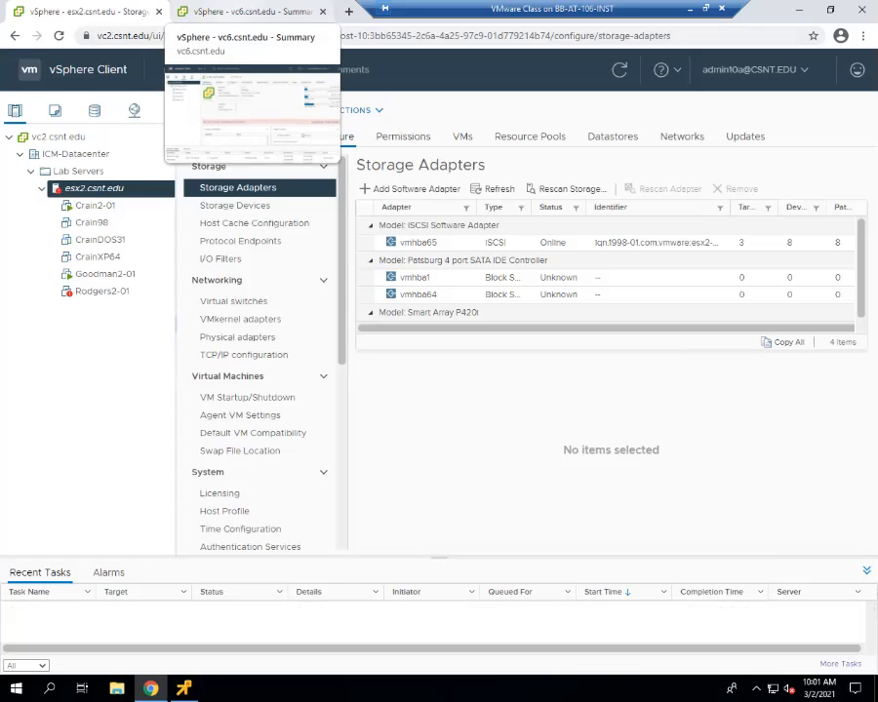
{"action": "left_click", "coordinate": [94, 111]}
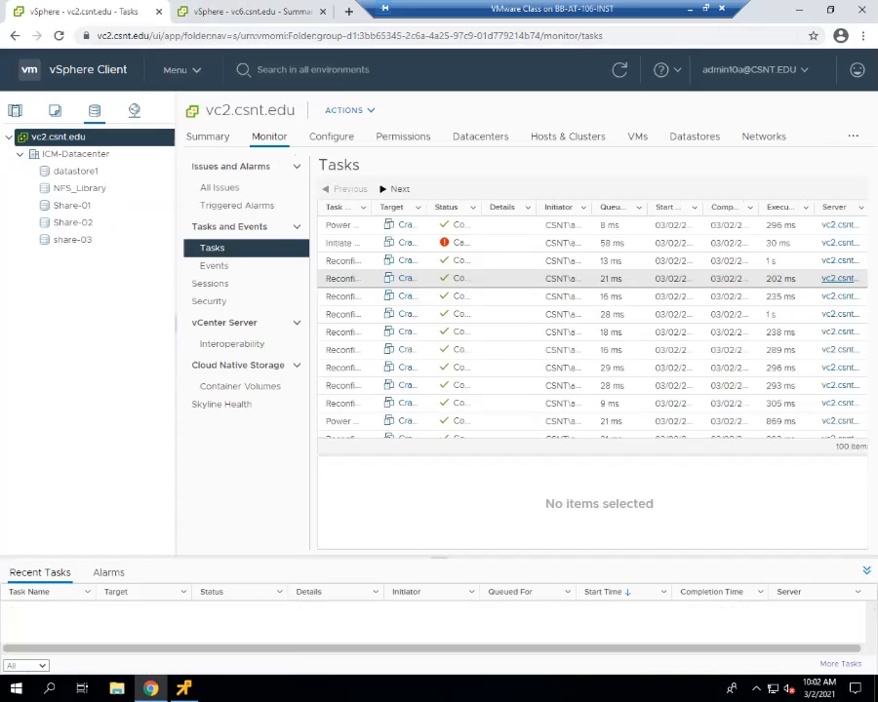
{"action": "key", "text": "ctrl+Tab"}
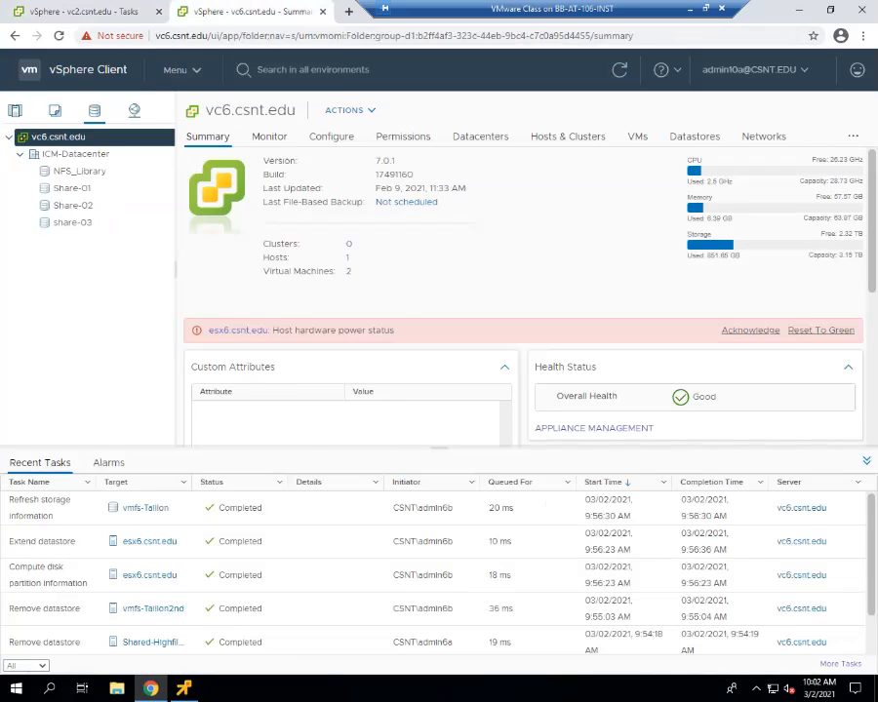
{"action": "key", "text": "ctrl+Tab"}
{"action": "key", "text": "ctrl+Tab"}
{"action": "key", "text": "ctrl+Tab"}
{"action": "key", "text": "ctrl+Tab"}
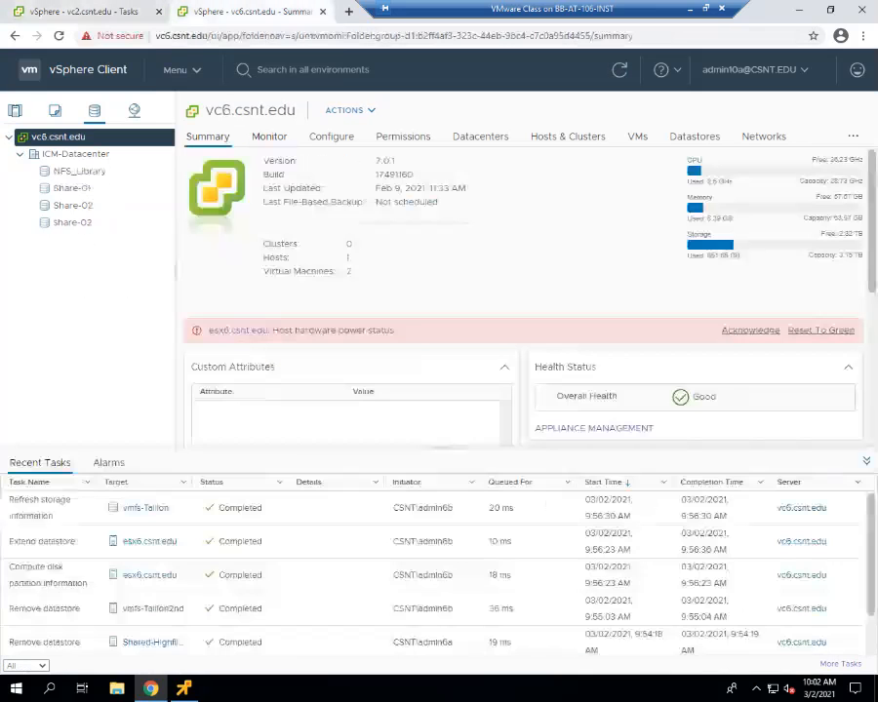
{"action": "key", "text": "ctrl+Tab"}
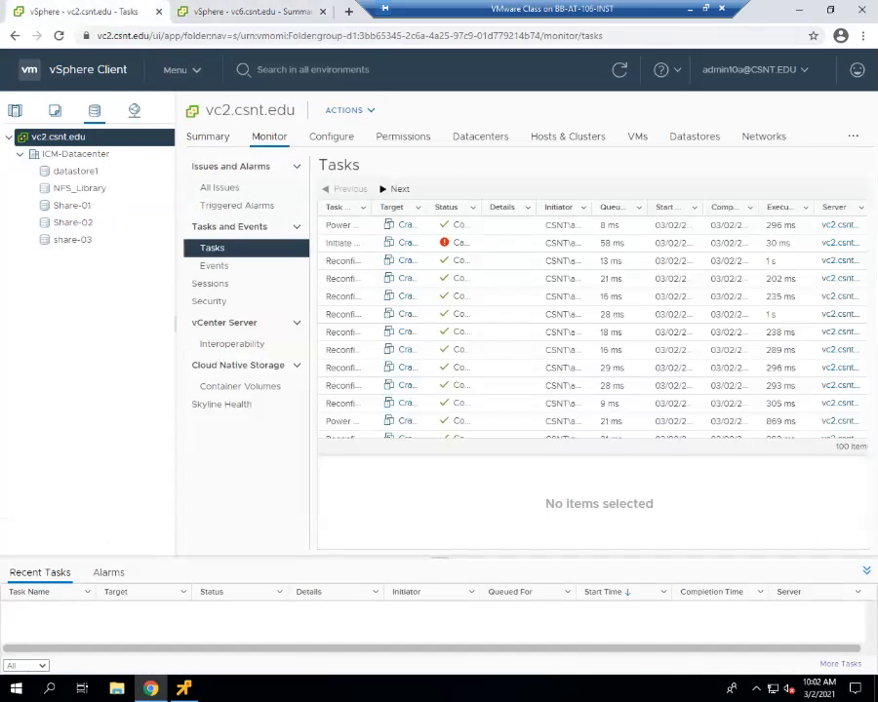
Open datastore1's summary, then review vc6.csnt.edu's summary and recent datastore tasks.
{"action": "left_click", "coordinate": [75, 172]}
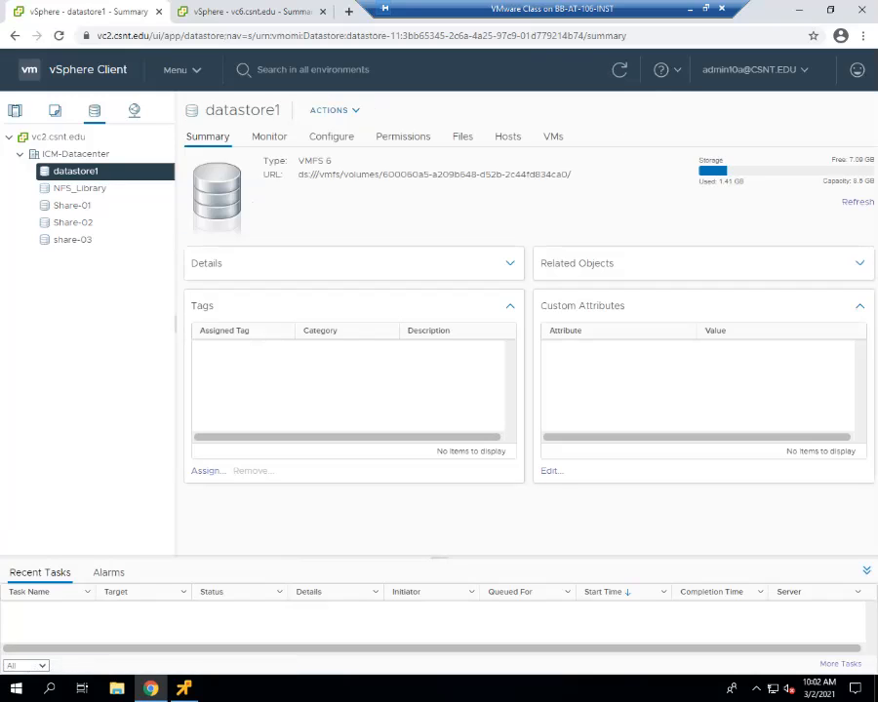
{"action": "left_click", "coordinate": [252, 12]}
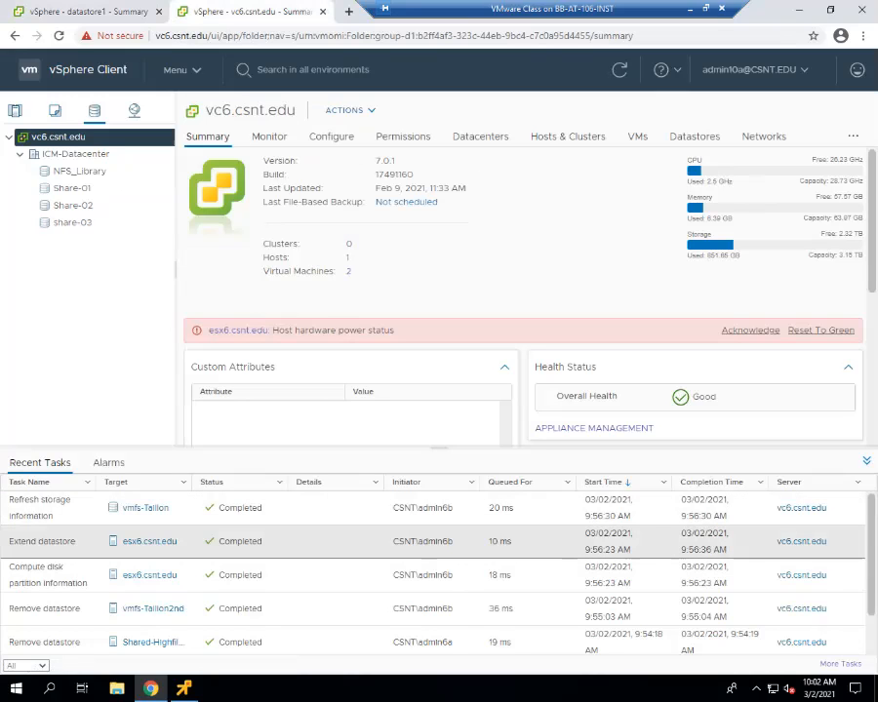
{"action": "scroll", "coordinate": [430, 538], "scroll_direction": "down", "scroll_amount": 1}
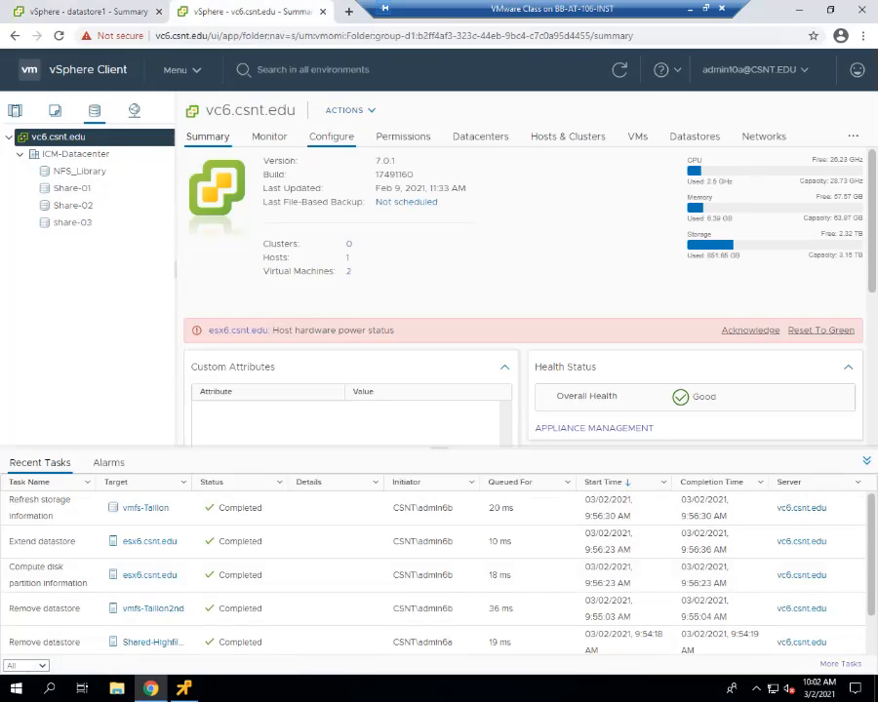
Show the full vc6.csnt.edu task history and widen its Target column.
{"action": "left_click", "coordinate": [269, 137]}
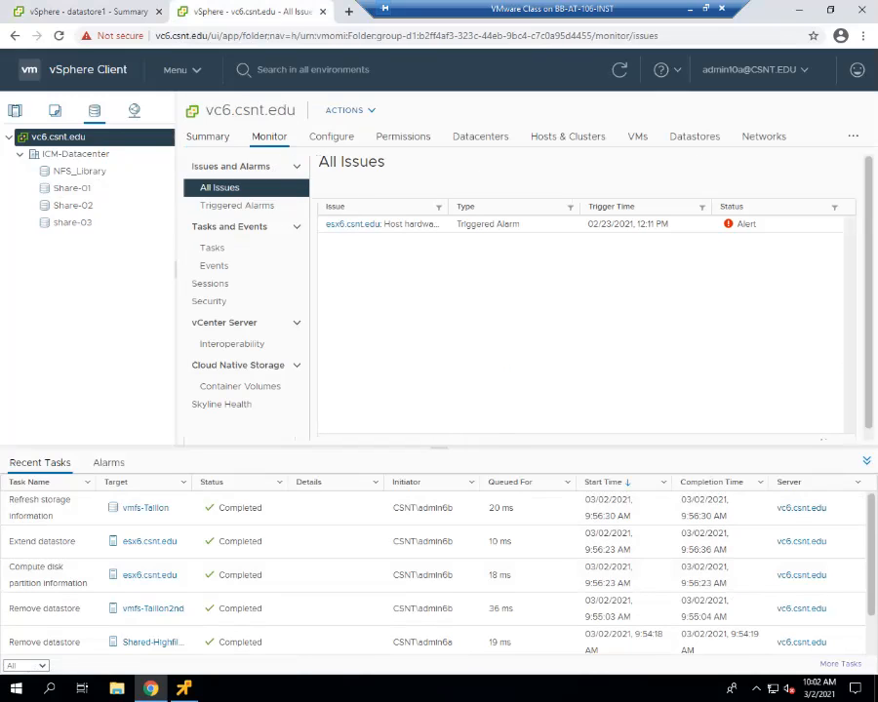
{"action": "left_click", "coordinate": [213, 248]}
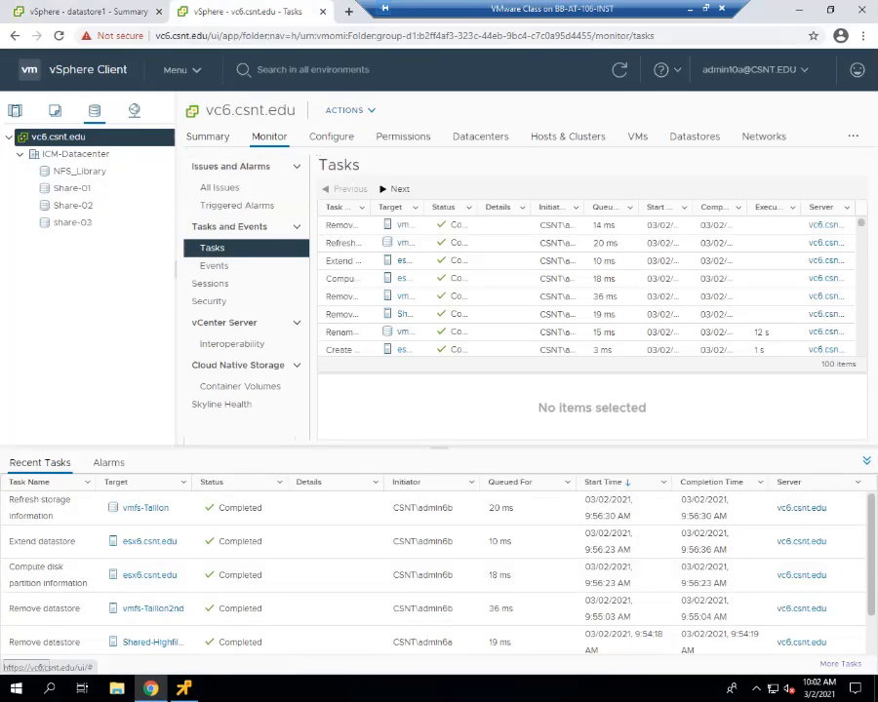
{"action": "left_click_drag", "start_coordinate": [424, 208], "coordinate": [536, 207]}
{"action": "left_click_drag", "start_coordinate": [444, 207], "coordinate": [375, 208]}
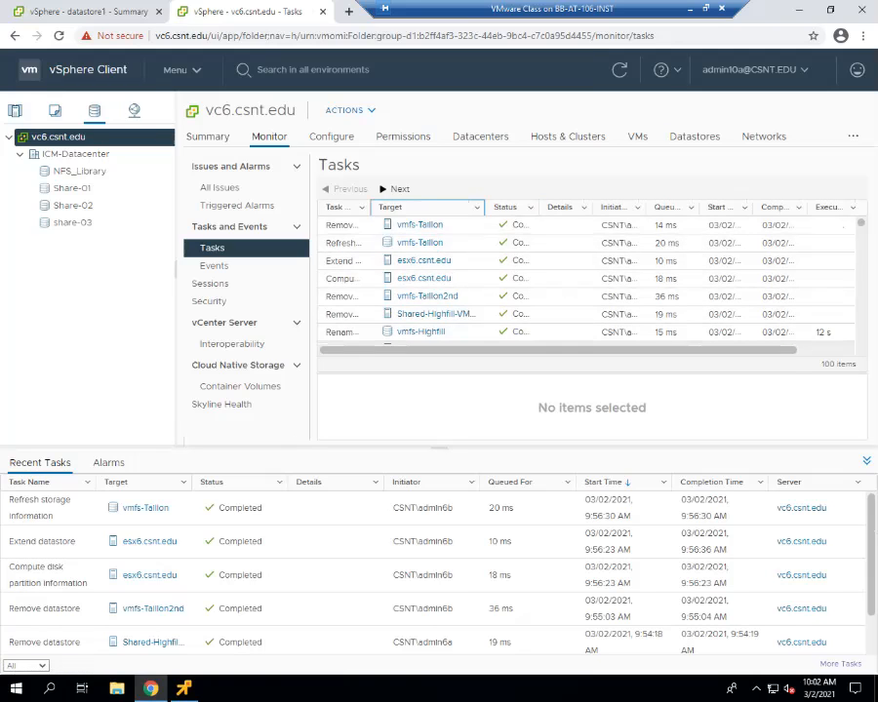
{"action": "scroll", "coordinate": [585, 283], "scroll_direction": "down", "scroll_amount": 3}
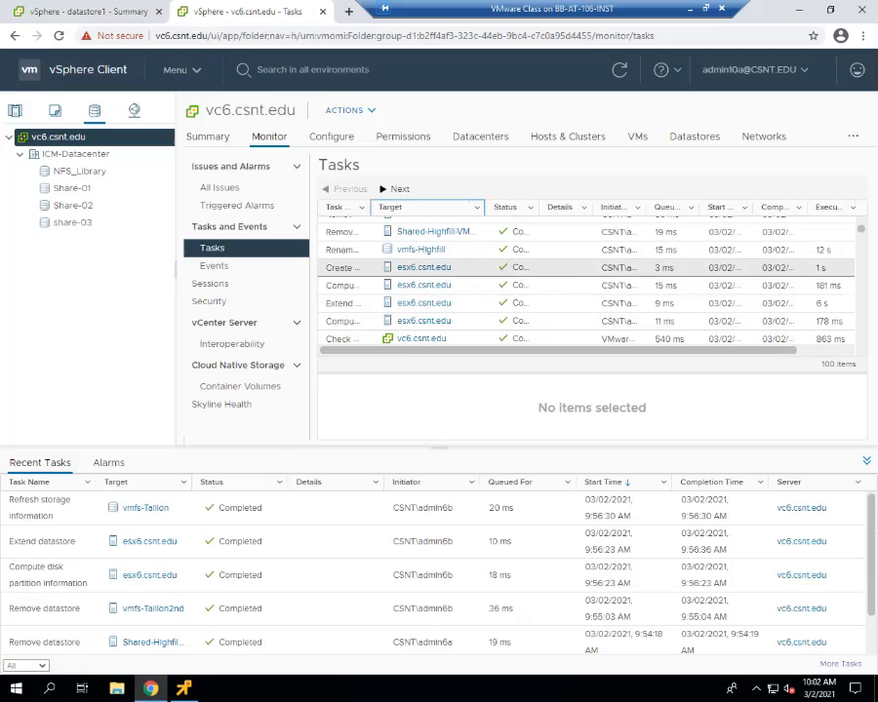
{"action": "scroll", "coordinate": [586, 283], "scroll_direction": "down", "scroll_amount": 3}
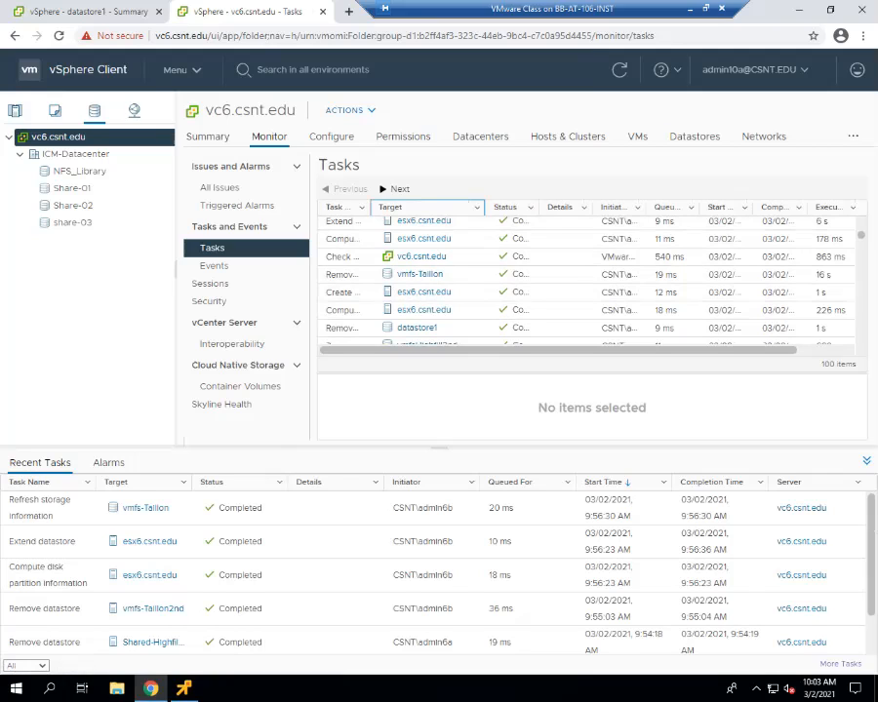
Widen the Initiator column and show details of the datastore1 Remove datastore task.
{"action": "left_click_drag", "start_coordinate": [646, 208], "coordinate": [710, 208]}
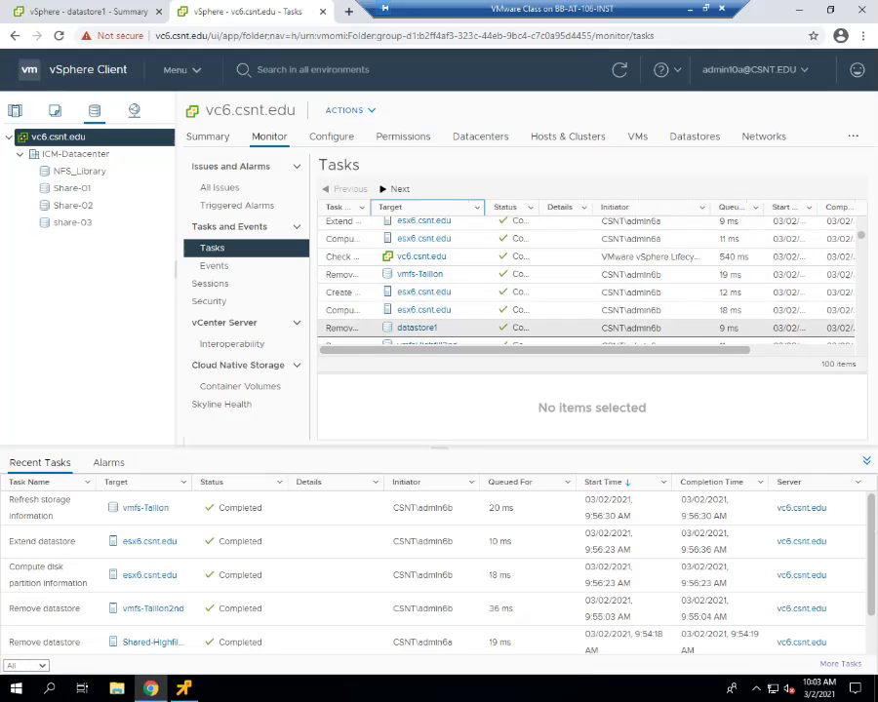
{"action": "left_click", "coordinate": [651, 328]}
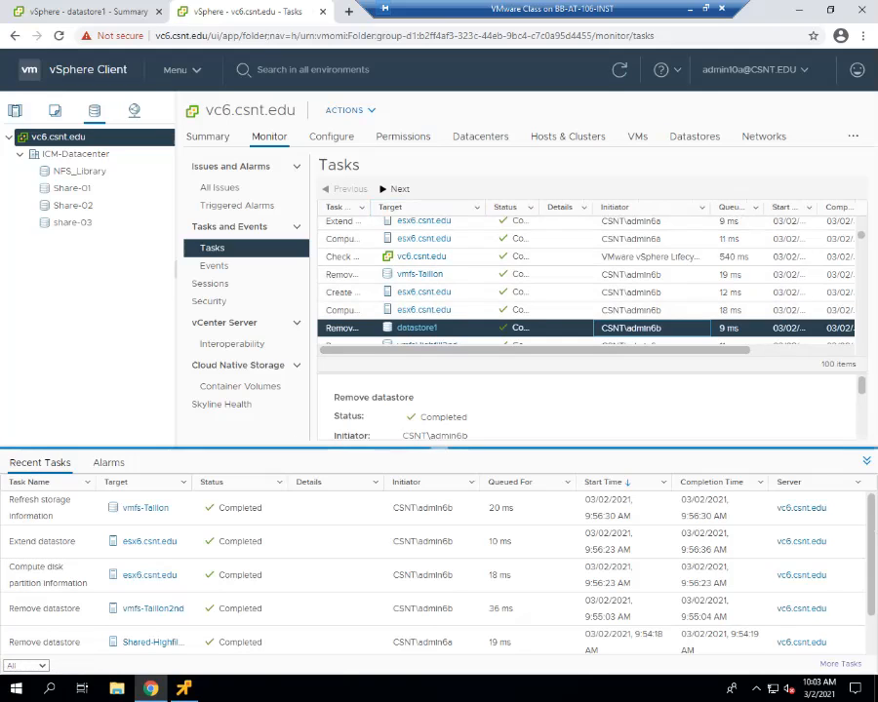
{"action": "left_click_drag", "start_coordinate": [437, 448], "coordinate": [441, 467]}
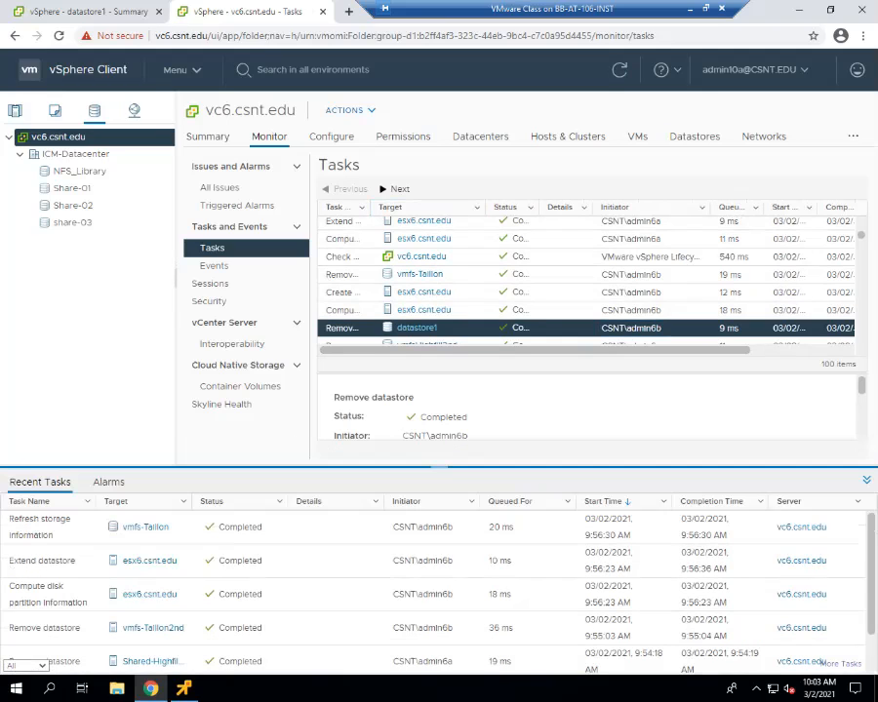
{"action": "scroll", "coordinate": [586, 300], "scroll_direction": "down", "scroll_amount": 1}
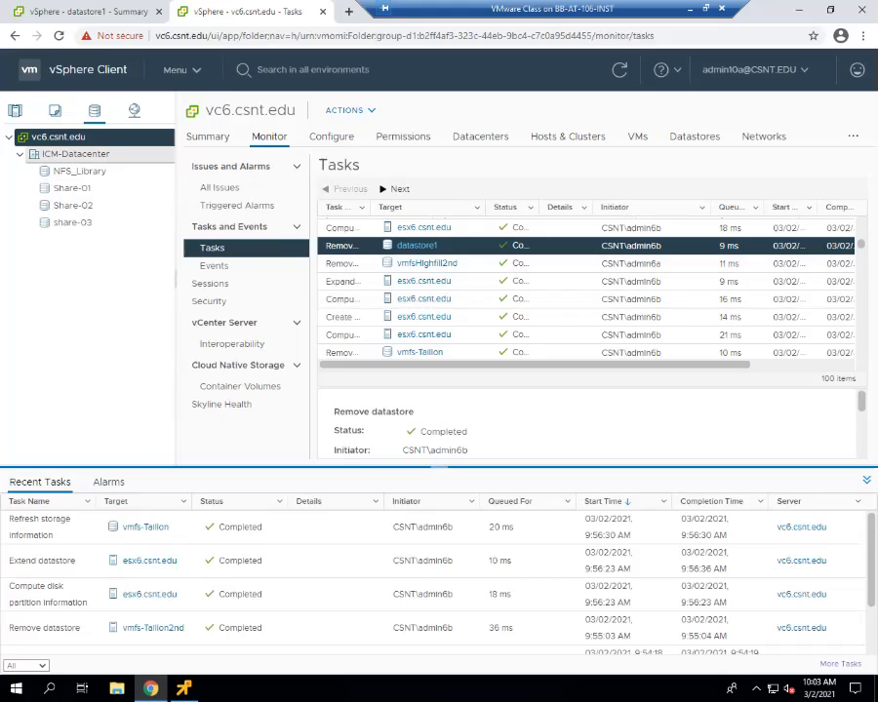
{"action": "right_click", "coordinate": [95, 154]}
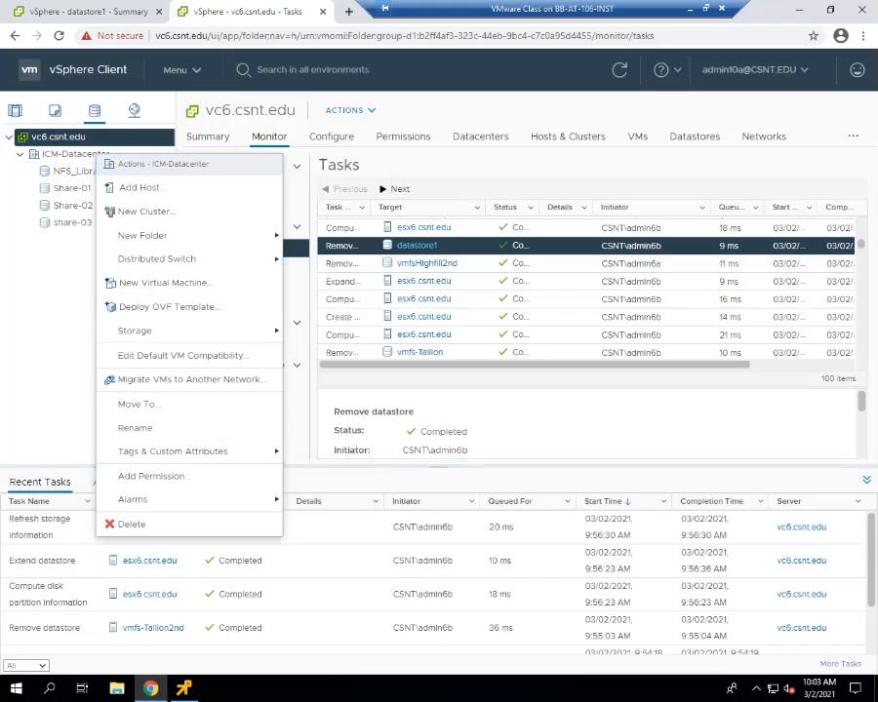
{"action": "mouse_move", "coordinate": [195, 330]}
{"action": "left_click", "coordinate": [336, 330]}
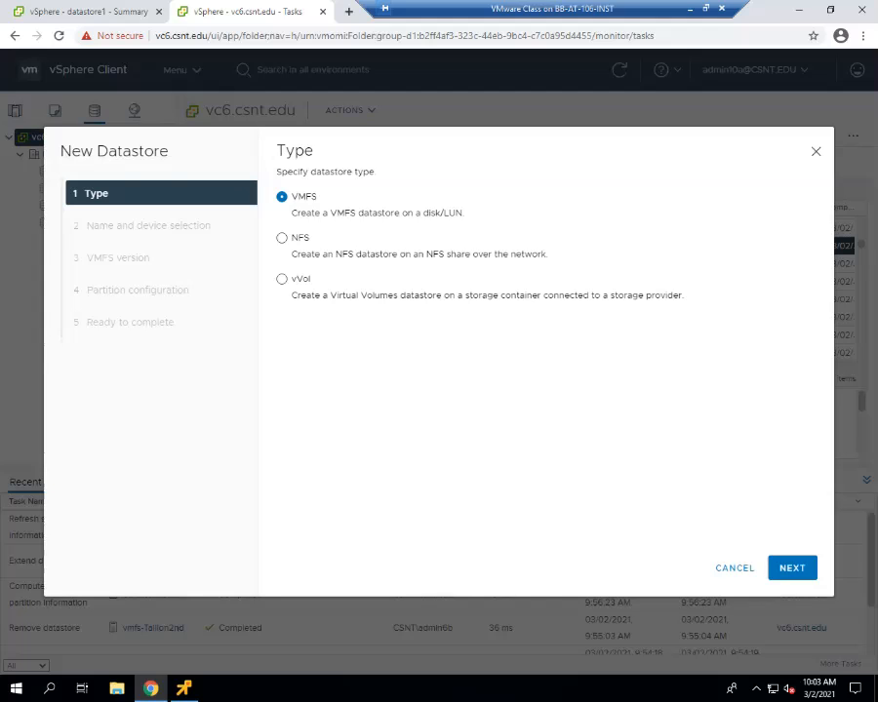
{"action": "left_click", "coordinate": [792, 568]}
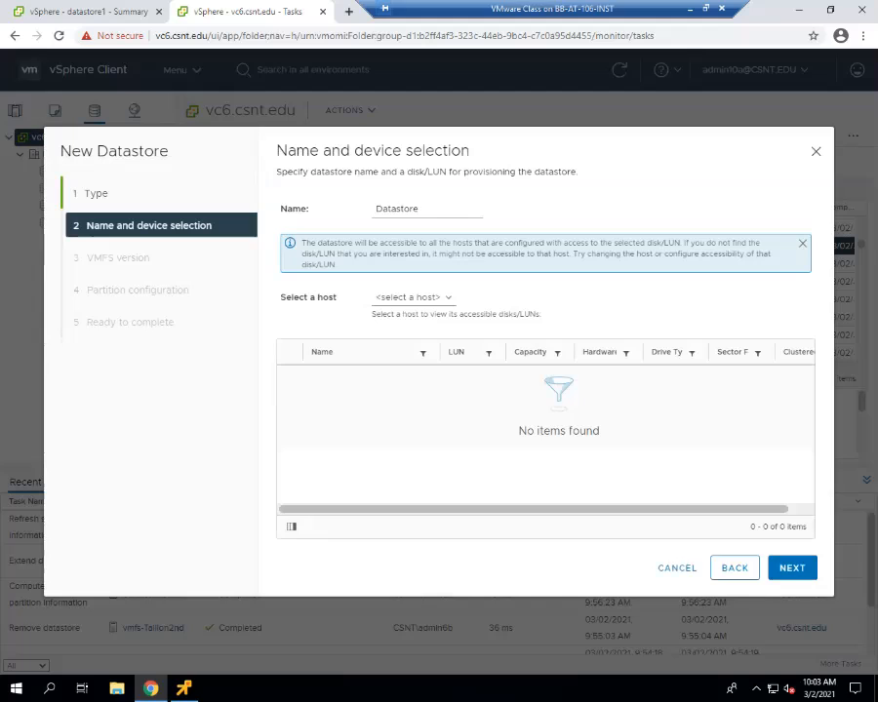
{"action": "left_click", "coordinate": [421, 208]}
{"action": "type", "text": "1"}
{"action": "left_click", "coordinate": [414, 298]}
{"action": "left_click", "coordinate": [406, 324]}
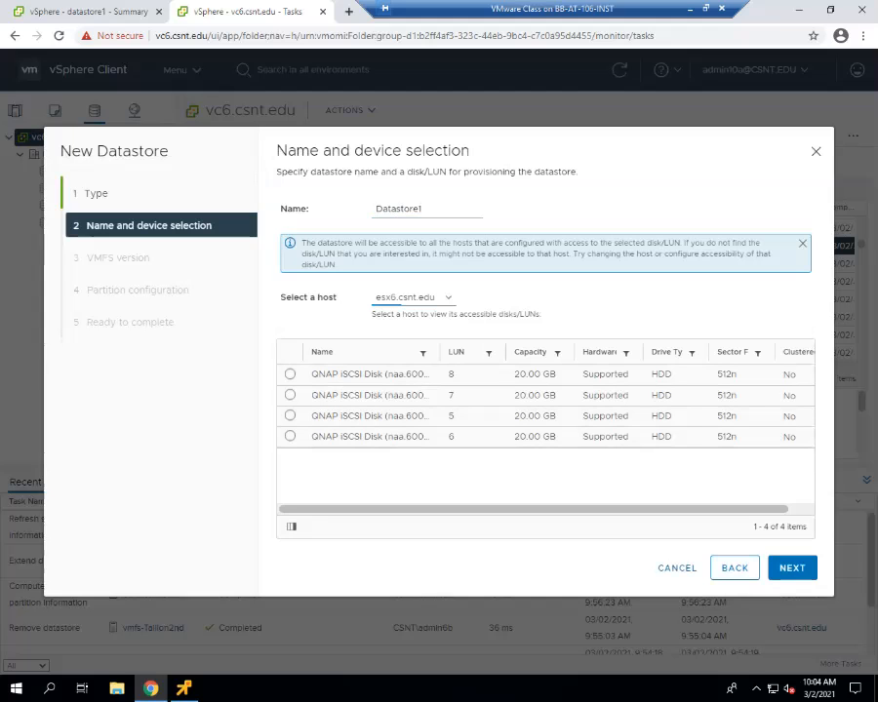
{"action": "left_click", "coordinate": [677, 568]}
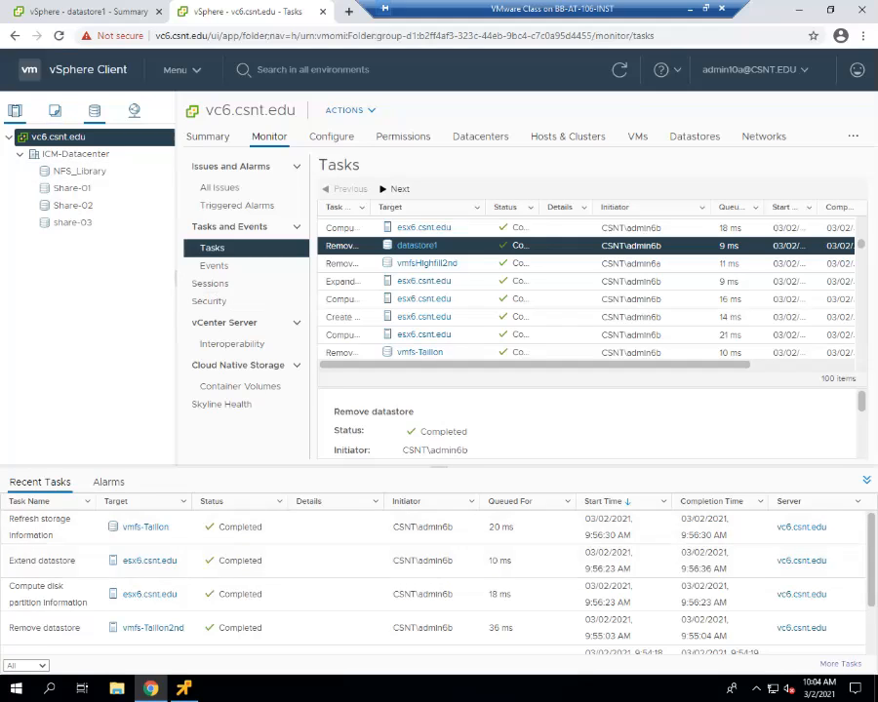
In Hosts and Clusters, go to host esx6.csnt.edu and its Storage Adapters configuration.
{"action": "left_click", "coordinate": [15, 111]}
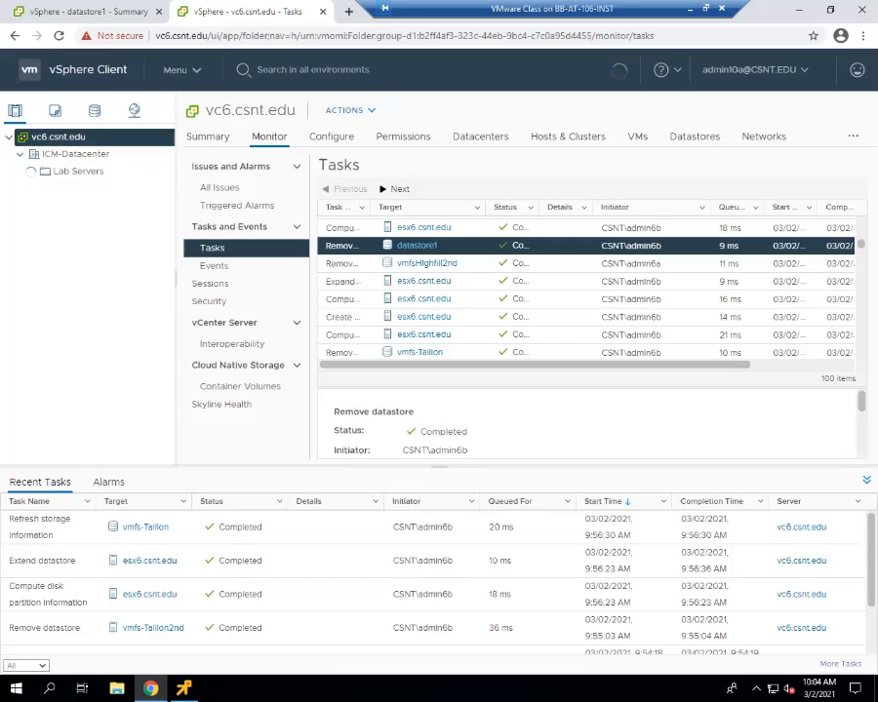
{"action": "left_click", "coordinate": [95, 188]}
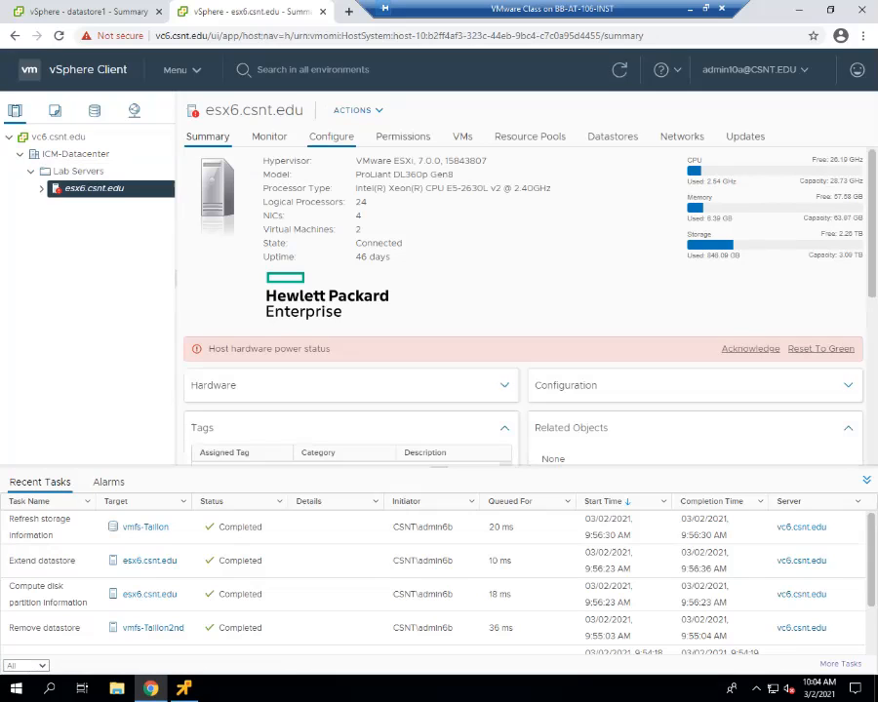
{"action": "left_click", "coordinate": [332, 136]}
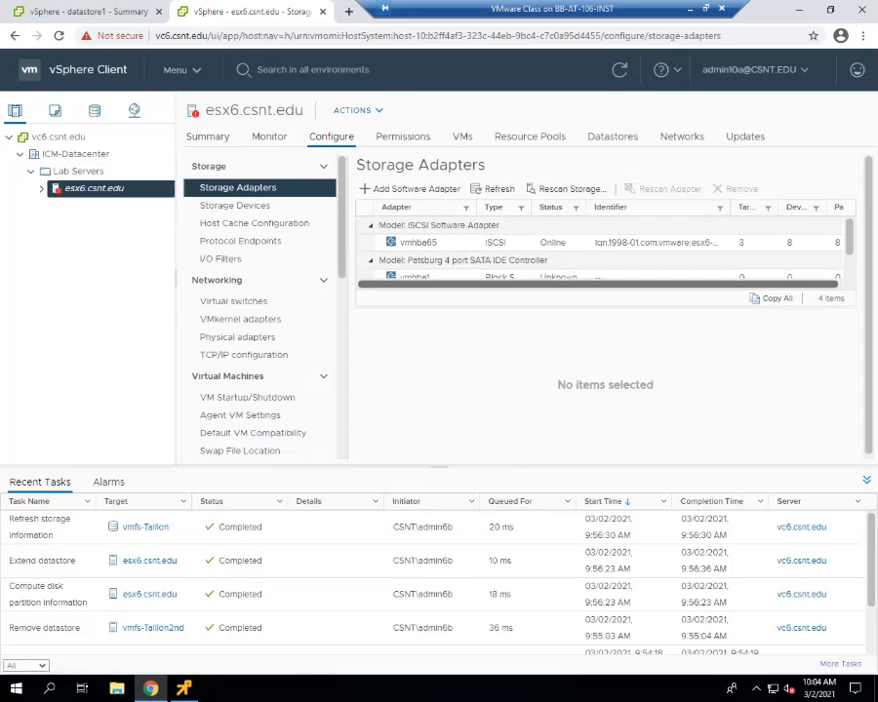
Inspect adapters vmhba1 and vmhba64, then list the devices on the vmhba0 SAS adapter.
{"action": "left_click", "coordinate": [559, 275]}
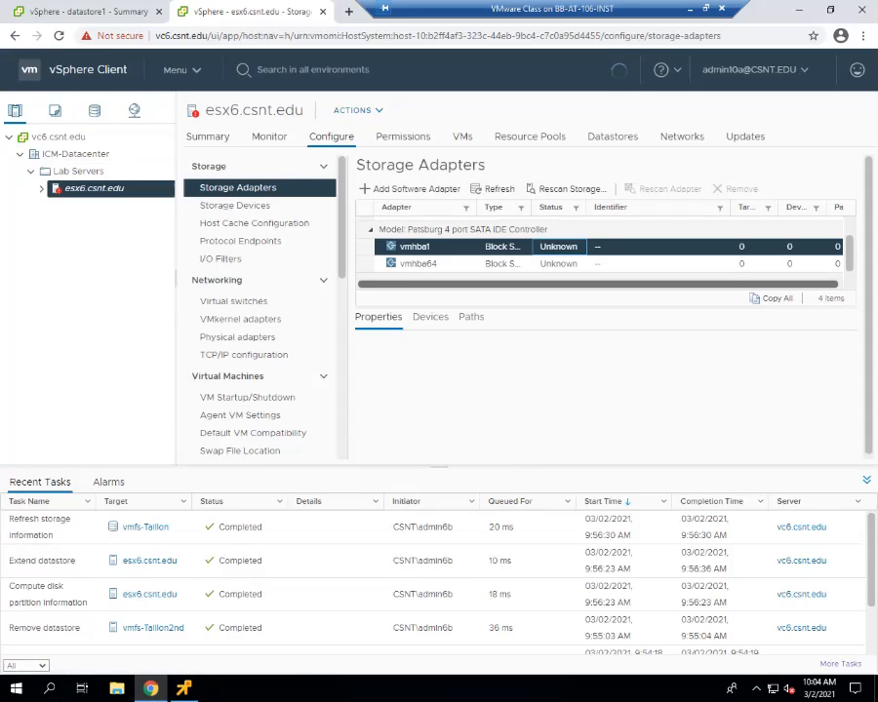
{"action": "left_click", "coordinate": [559, 264]}
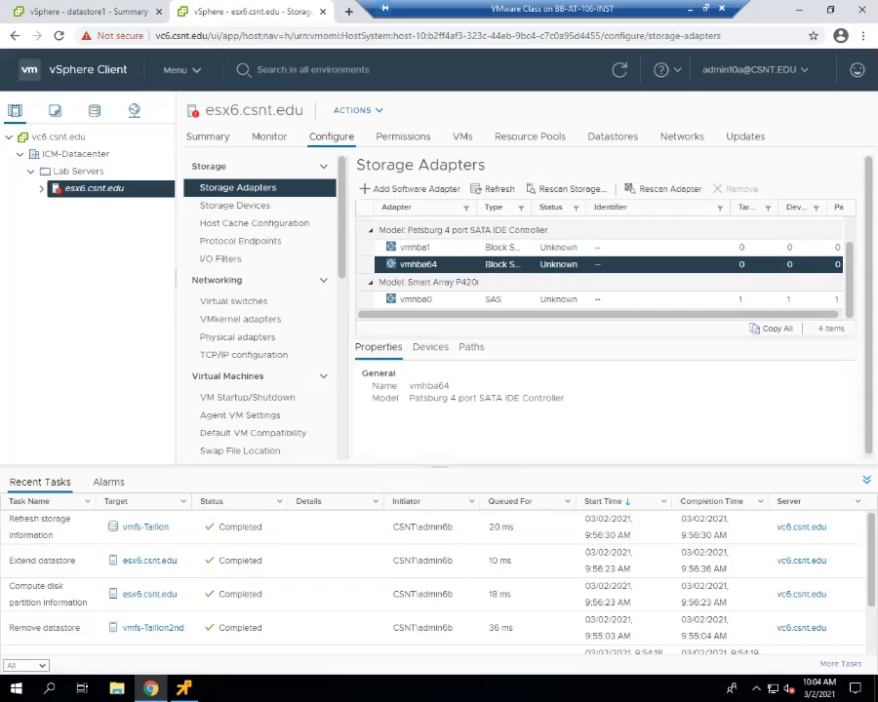
{"action": "left_click", "coordinate": [504, 299]}
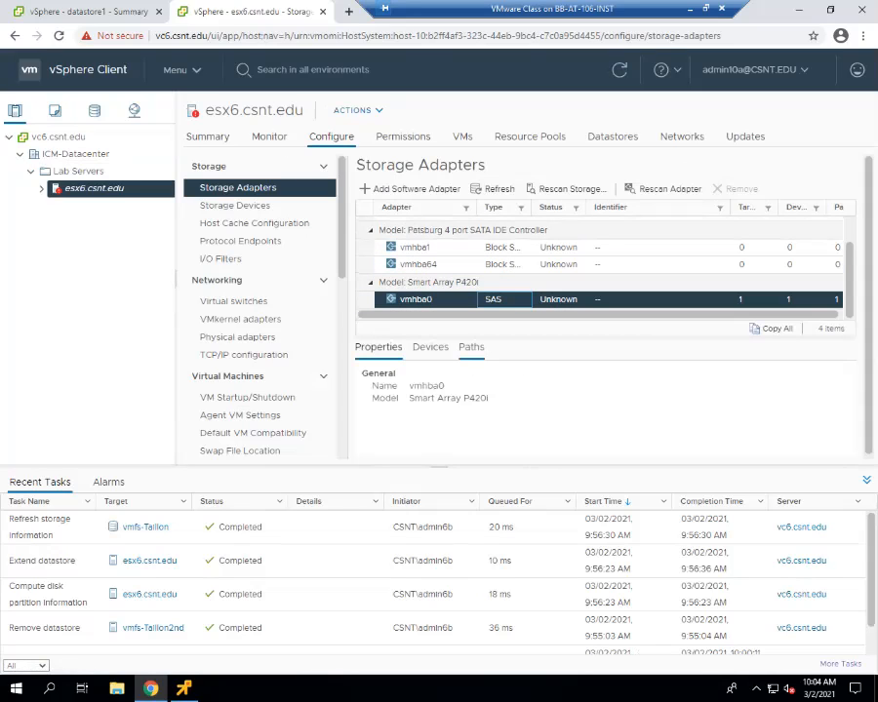
{"action": "left_click", "coordinate": [431, 348]}
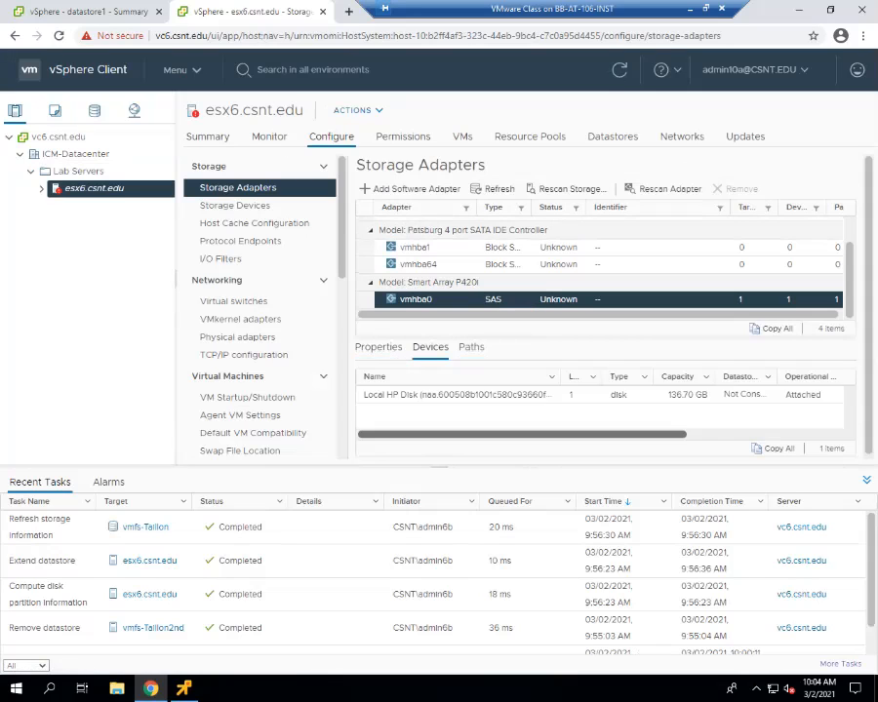
Select the 136.70 GB Local HP Disk, refresh, and expand esx6.csnt.edu to list its VMs.
{"action": "left_click", "coordinate": [582, 410]}
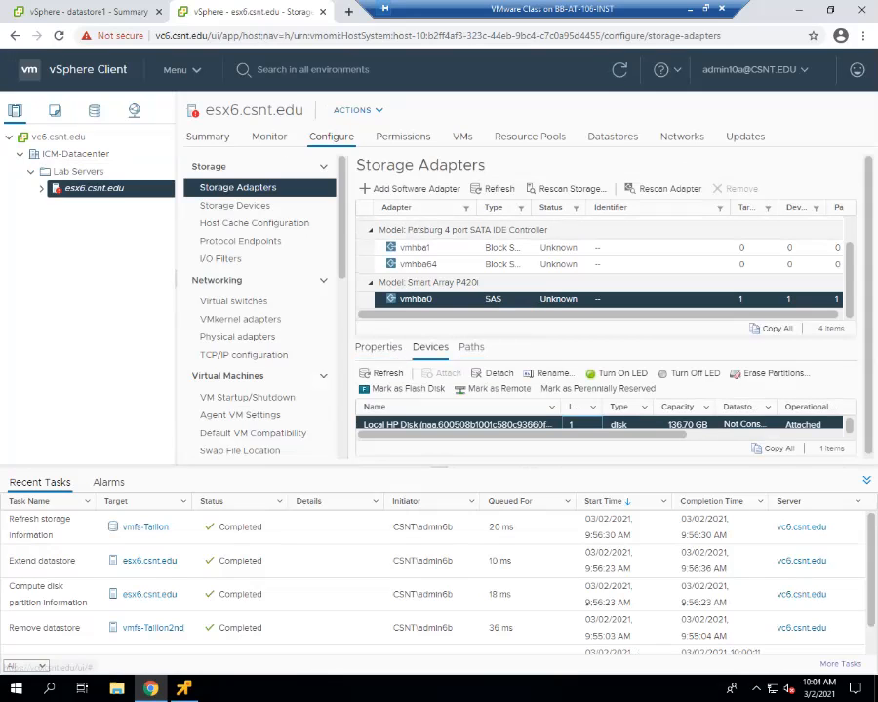
{"action": "left_click", "coordinate": [382, 374]}
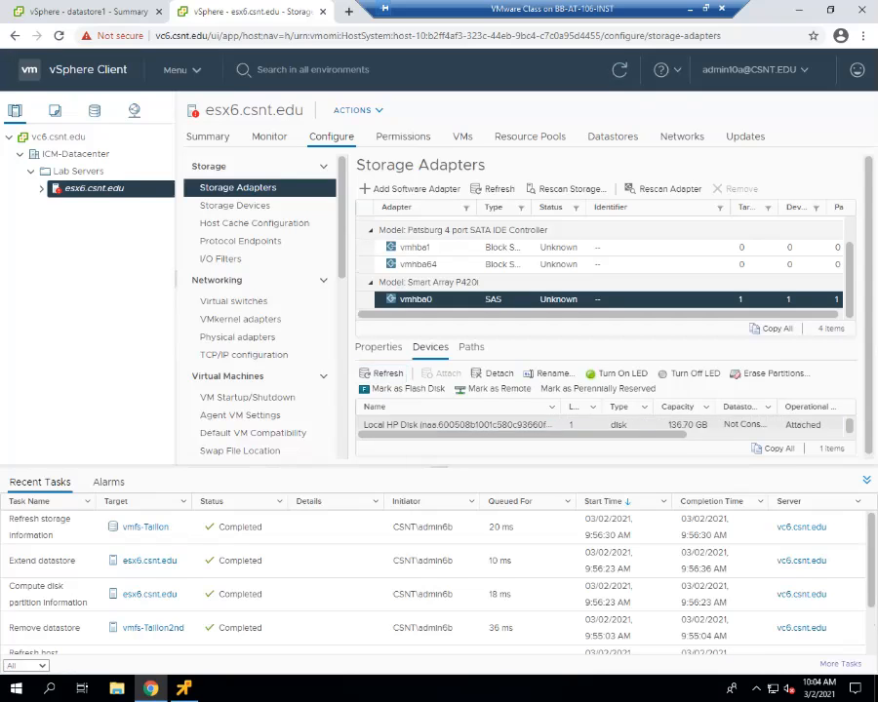
{"action": "left_click", "coordinate": [686, 410]}
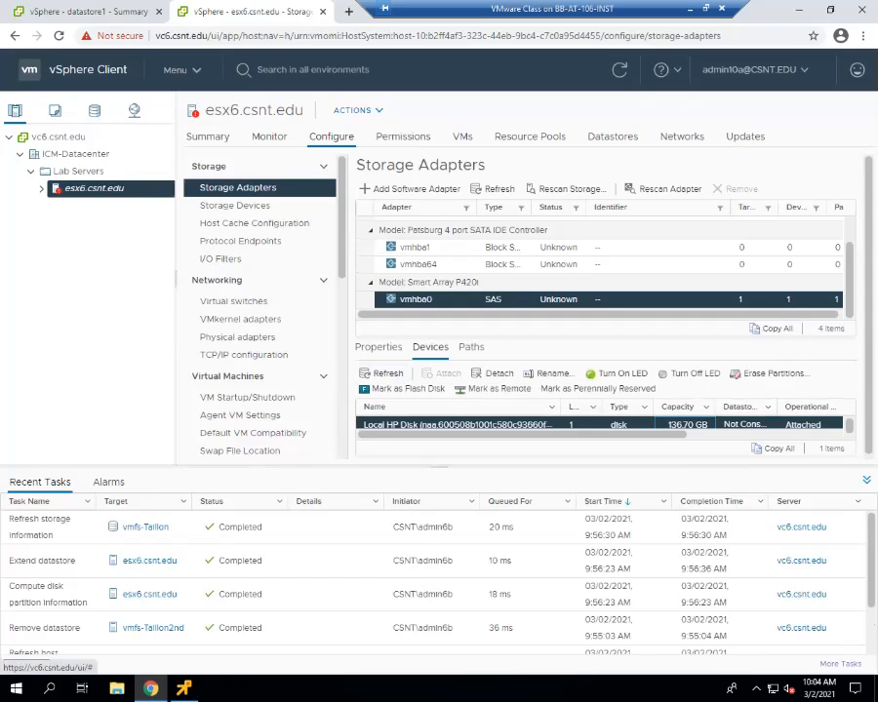
{"action": "scroll", "coordinate": [686, 423], "scroll_direction": "down", "scroll_amount": 1}
{"action": "scroll", "coordinate": [685, 423], "scroll_direction": "down", "scroll_amount": 1}
{"action": "left_click_drag", "start_coordinate": [663, 431], "coordinate": [830, 431]}
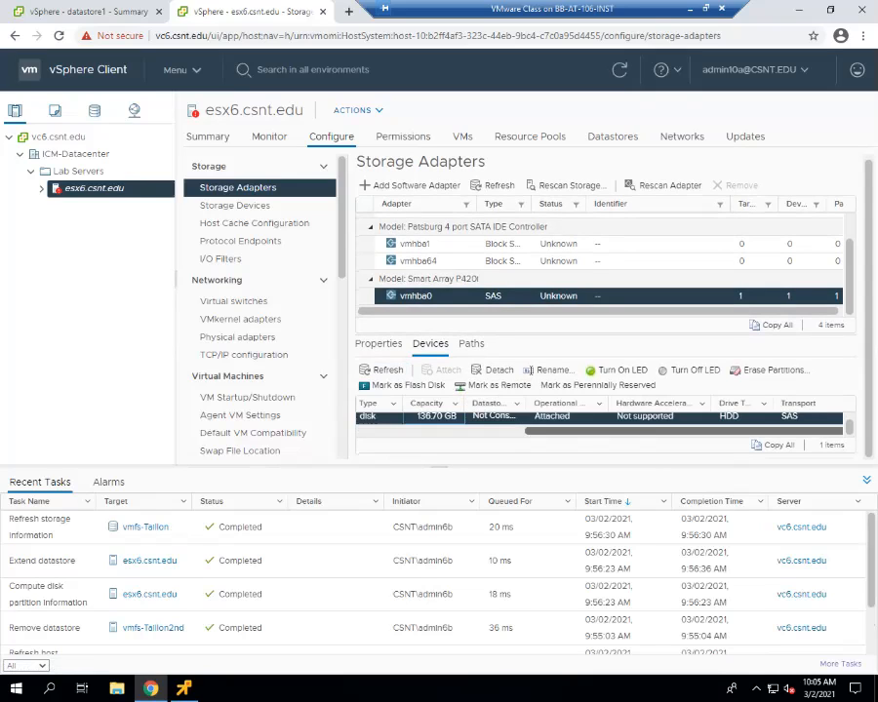
{"action": "left_click_drag", "start_coordinate": [830, 431], "coordinate": [661, 432]}
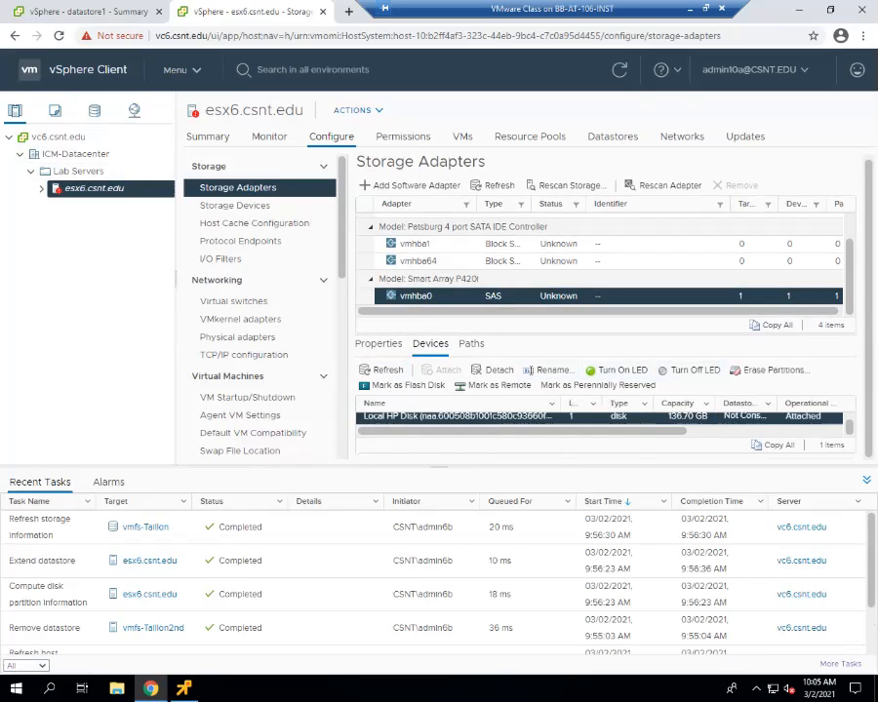
{"action": "left_click", "coordinate": [41, 188]}
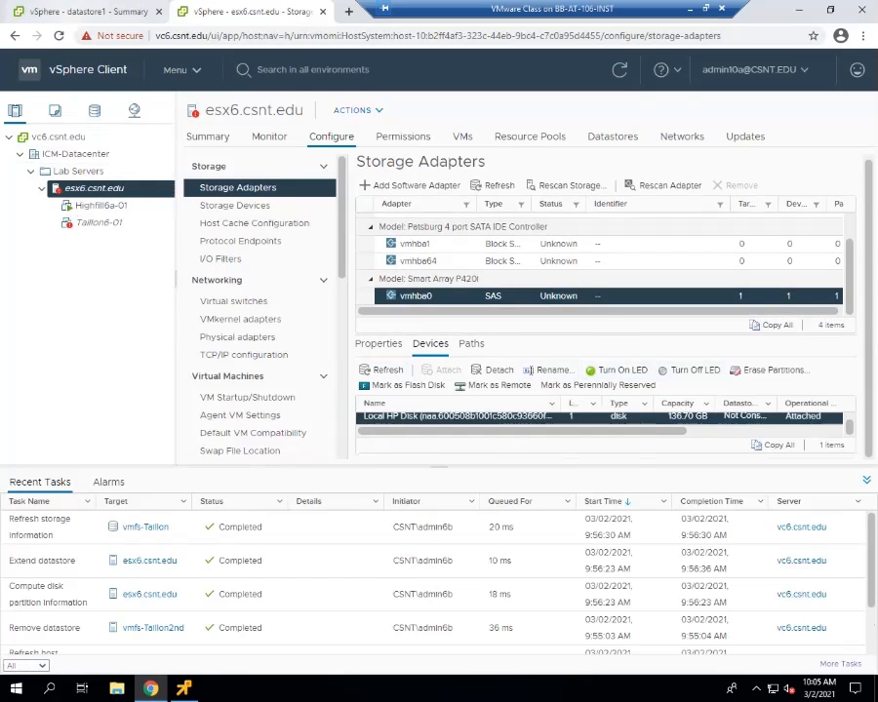
Switch to the datastore1 browser tab and view host esx2.csnt.edu's storage adapters.
{"action": "left_click", "coordinate": [83, 12]}
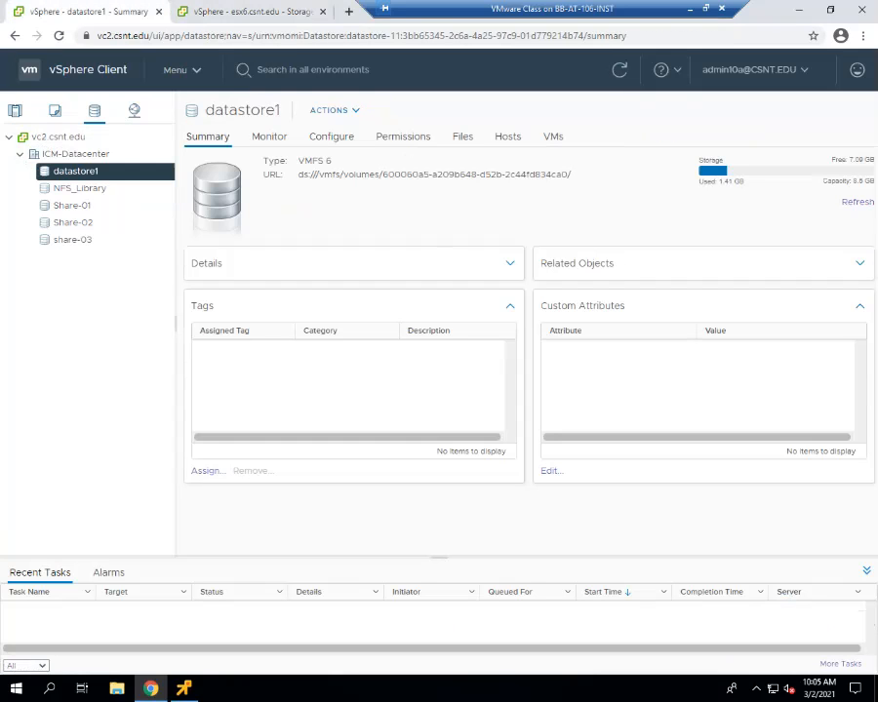
{"action": "left_click", "coordinate": [56, 111]}
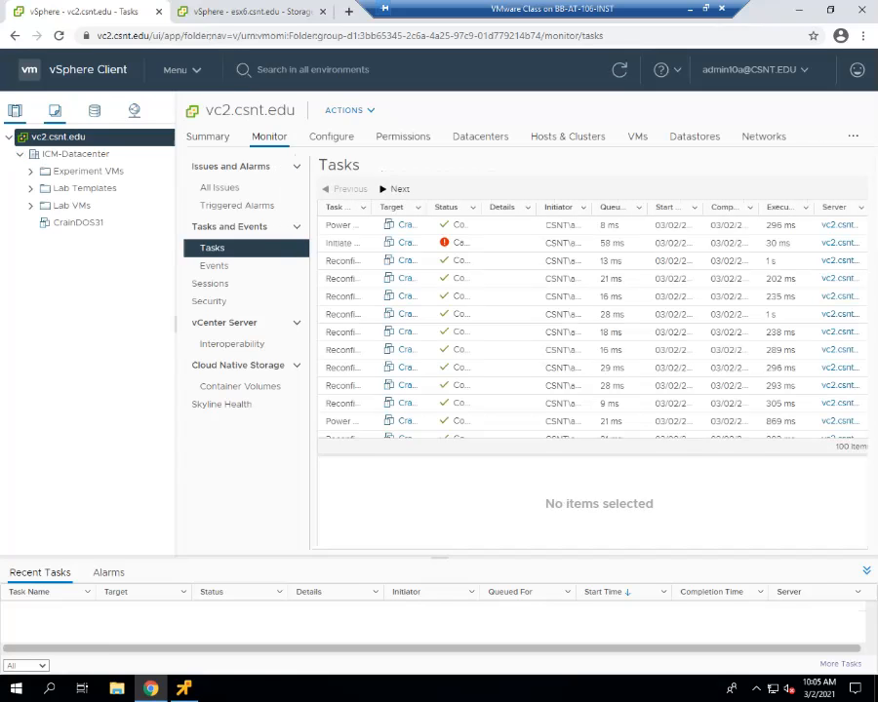
{"action": "left_click", "coordinate": [15, 111]}
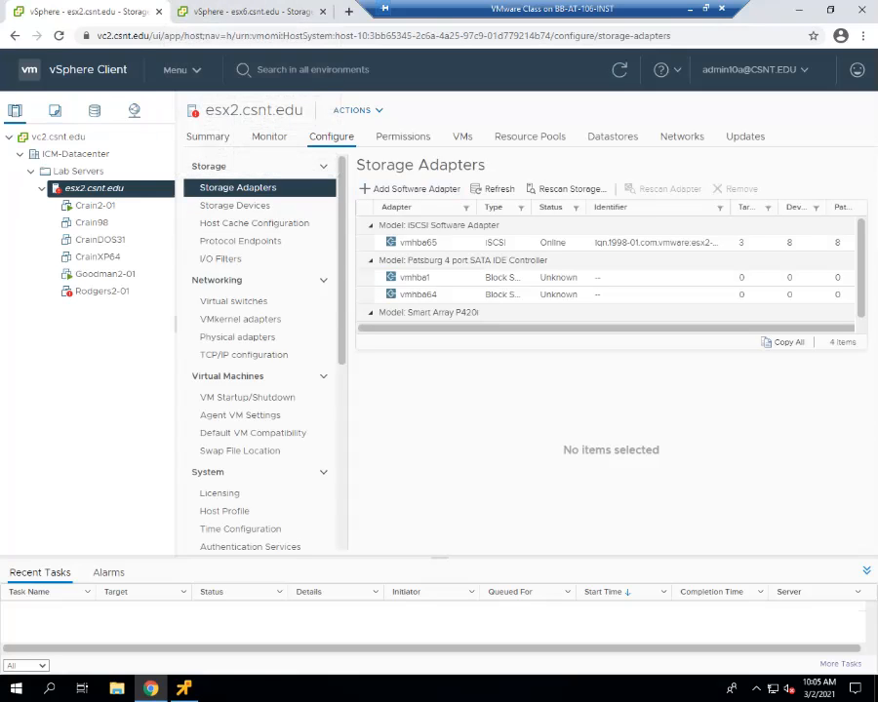
Exit the full-screen remote session and return to slide 6-53 in the lesson PDF.
{"action": "left_click", "coordinate": [689, 9]}
{"action": "scroll", "coordinate": [431, 381], "scroll_direction": "down", "scroll_amount": 7}
{"action": "scroll", "coordinate": [239, 43], "scroll_direction": "down", "scroll_amount": 12}
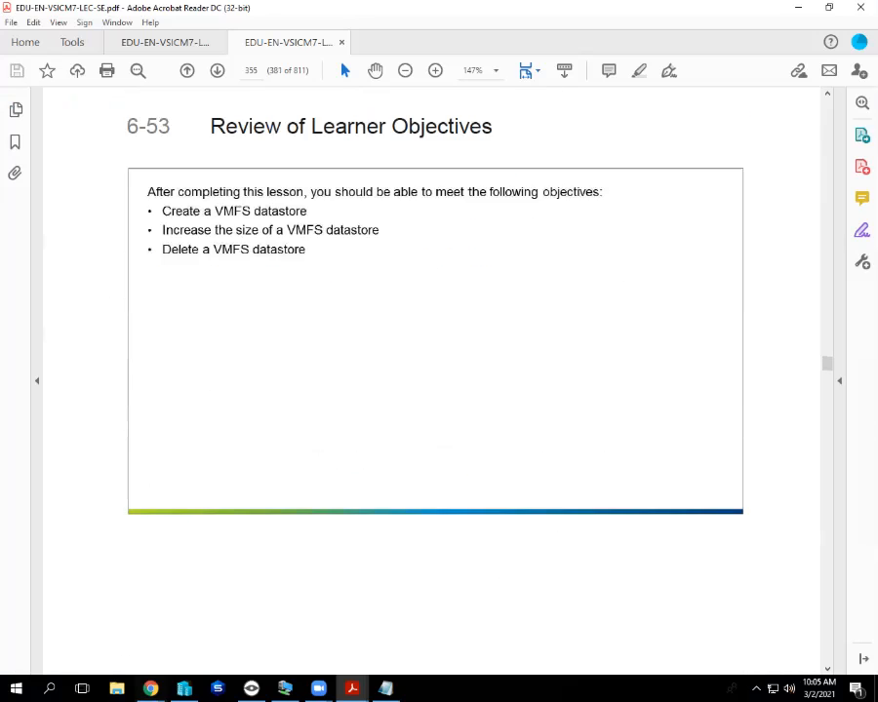
Scroll past Lesson 5: NFS Datastores learner objectives to slide 6-56, NFS Components.
{"action": "scroll", "coordinate": [239, 43], "scroll_direction": "down", "scroll_amount": 3}
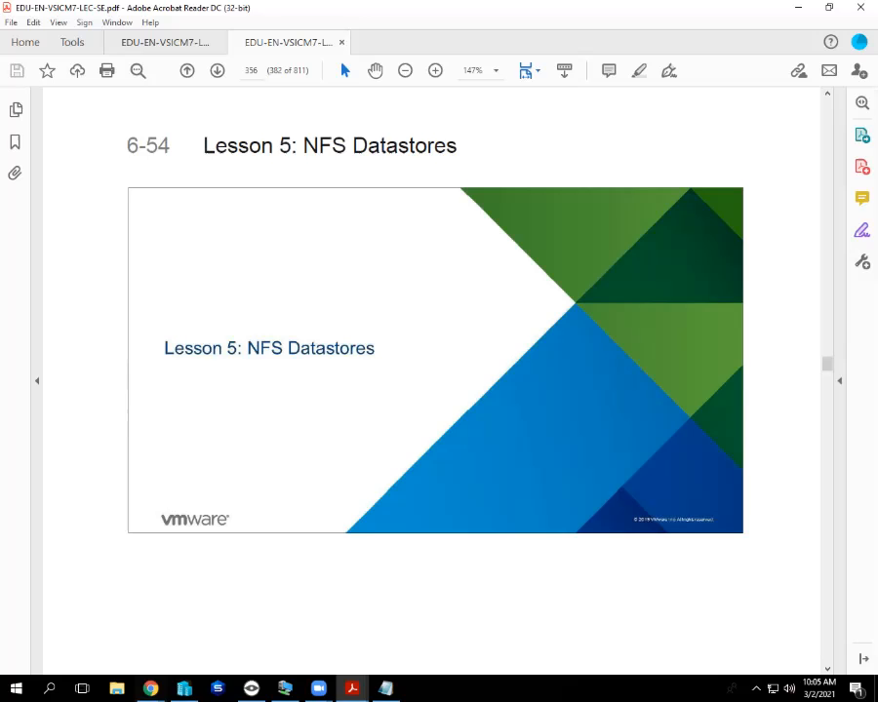
{"action": "scroll", "coordinate": [430, 380], "scroll_direction": "down", "scroll_amount": 10}
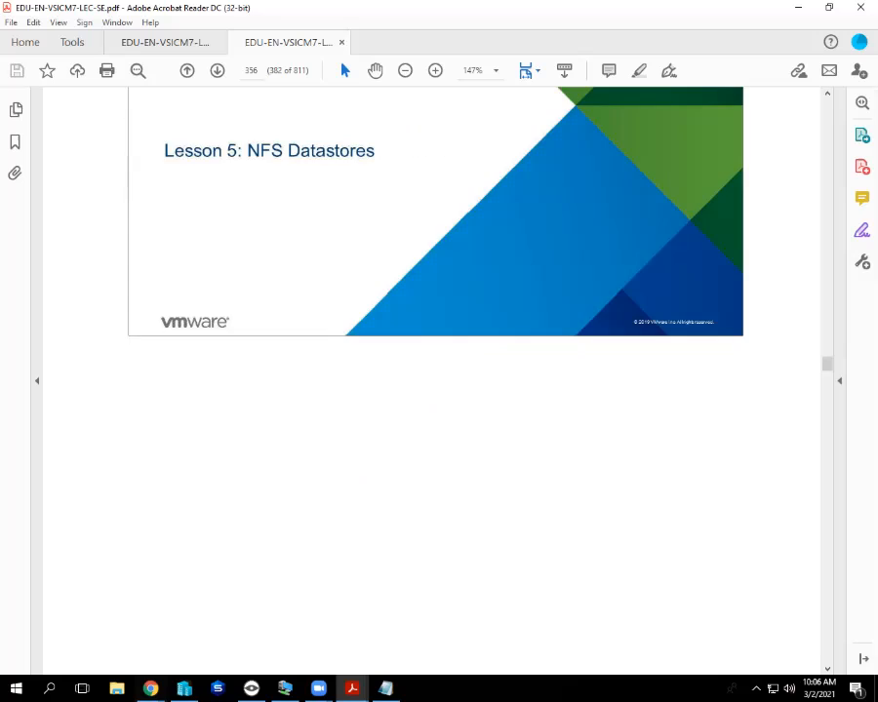
{"action": "scroll", "coordinate": [429, 380], "scroll_direction": "down", "scroll_amount": 2}
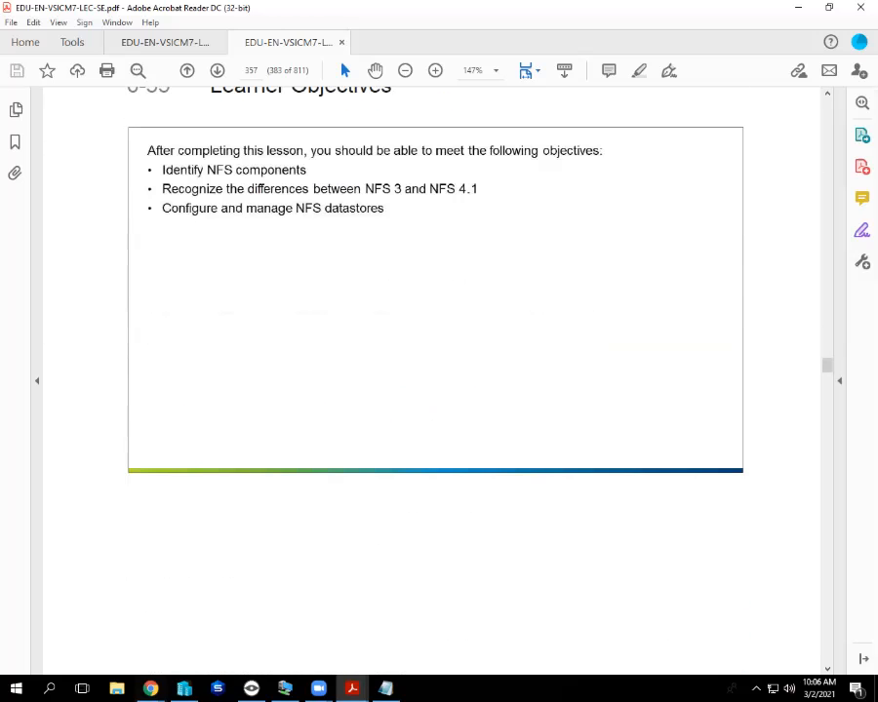
{"action": "scroll", "coordinate": [429, 381], "scroll_direction": "down", "scroll_amount": 10}
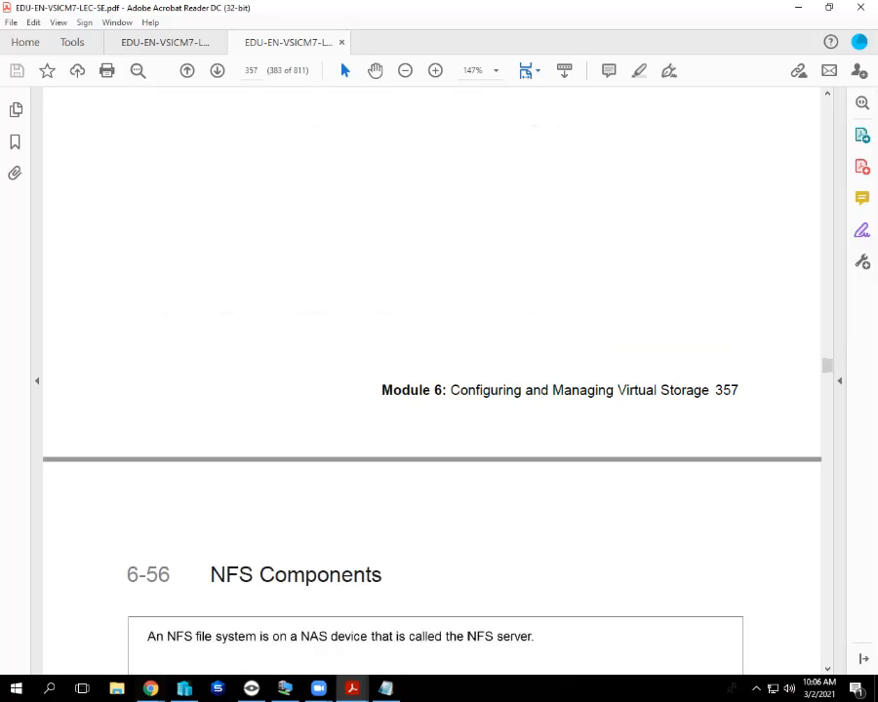
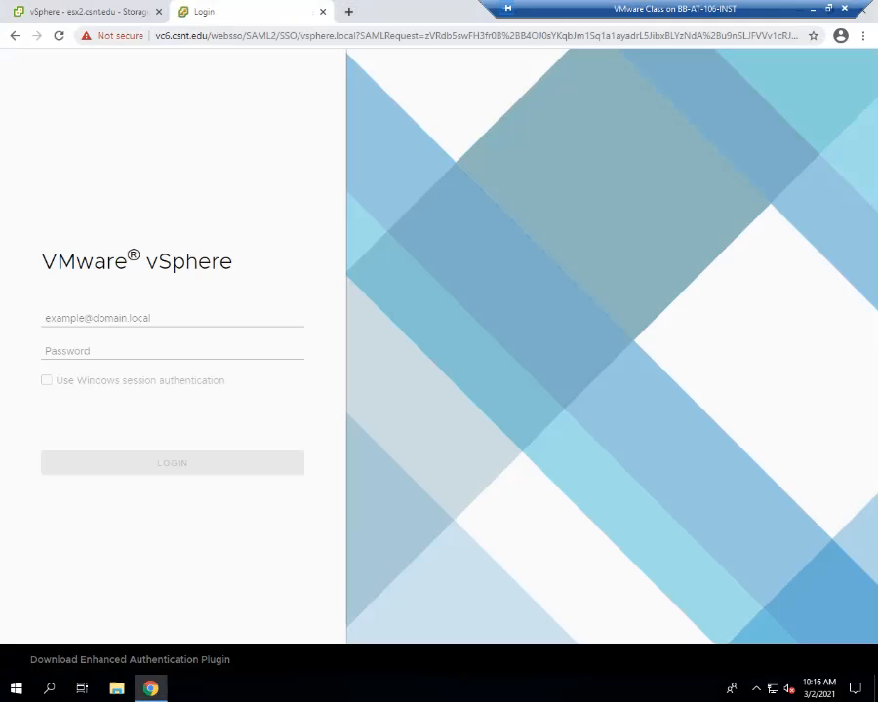
Go to the vc10 site and launch the HTML5 vSphere Client.
{"action": "left_click", "coordinate": [239, 36]}
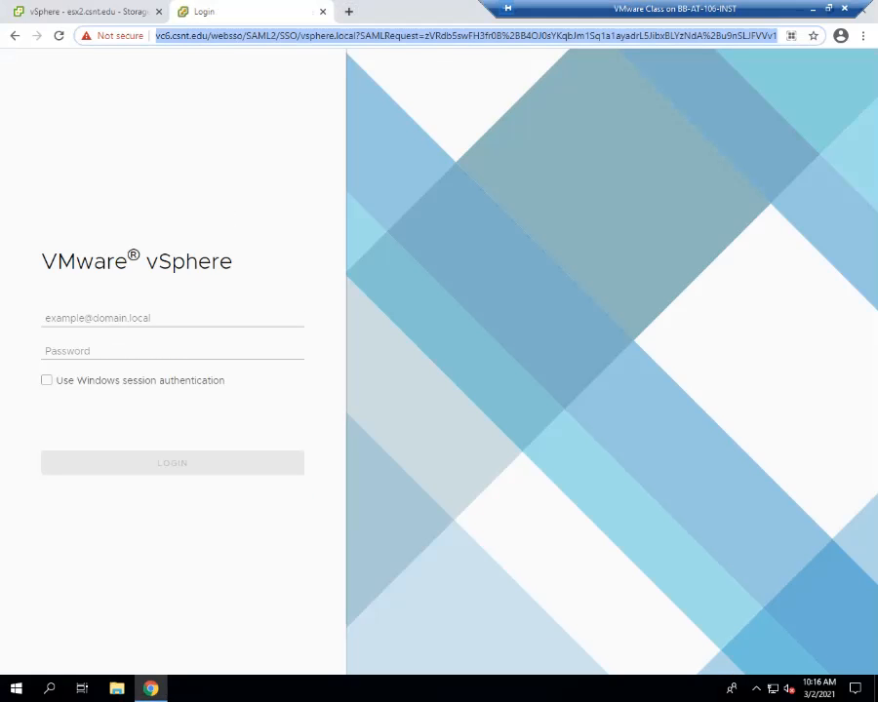
{"action": "type", "text": "vc10.csnt.edu"}
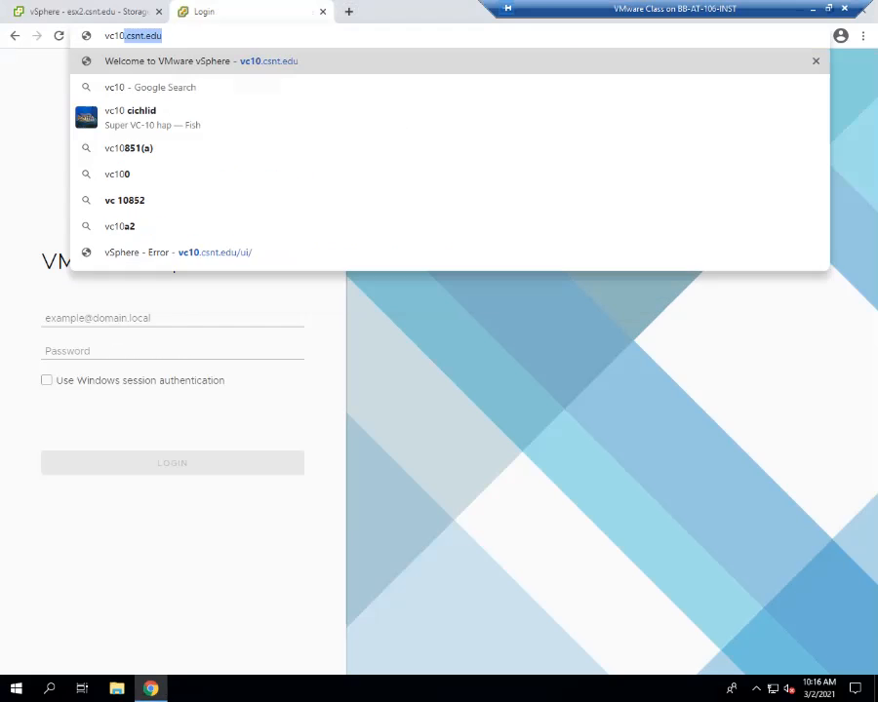
{"action": "key", "text": "Return"}
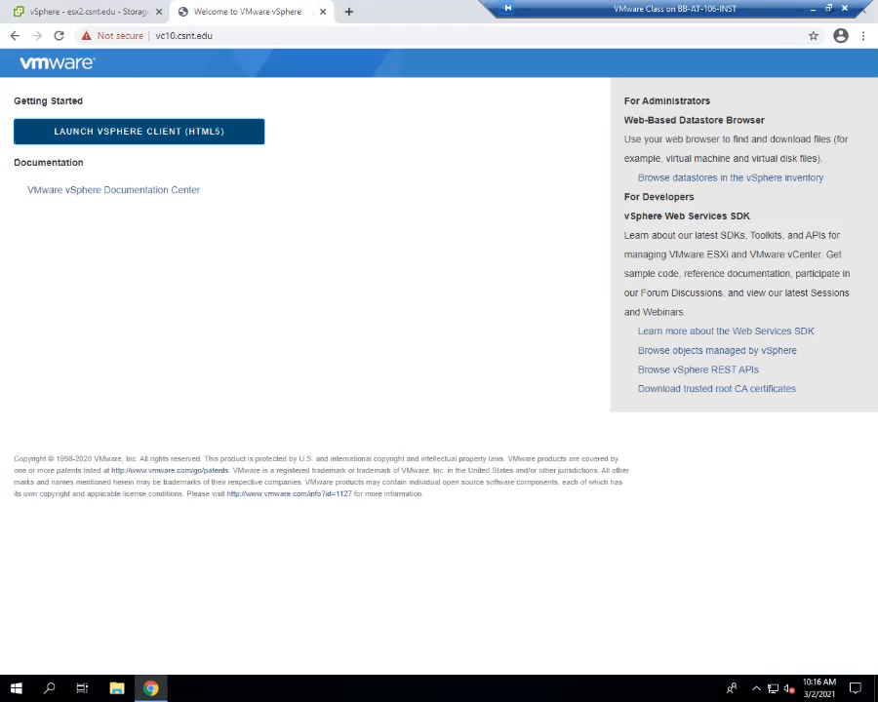
{"action": "left_click", "coordinate": [139, 131]}
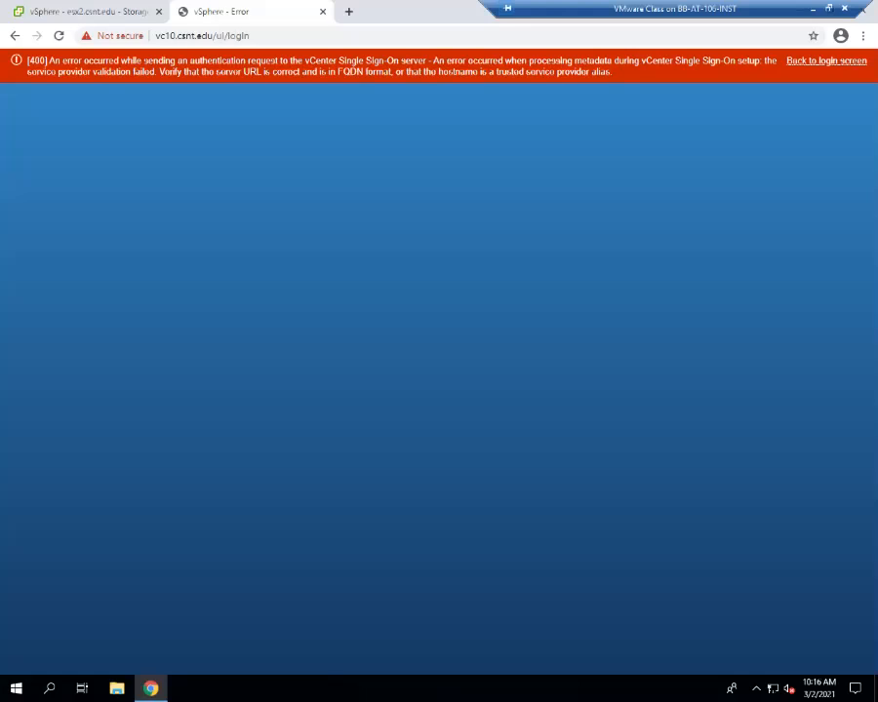
Switch to 10.10.20.10, launch the vSphere Client and log in with Windows session authentication.
{"action": "key", "text": "ctrl+l"}
{"action": "type", "text": "10"}
{"action": "key", "text": "Return"}
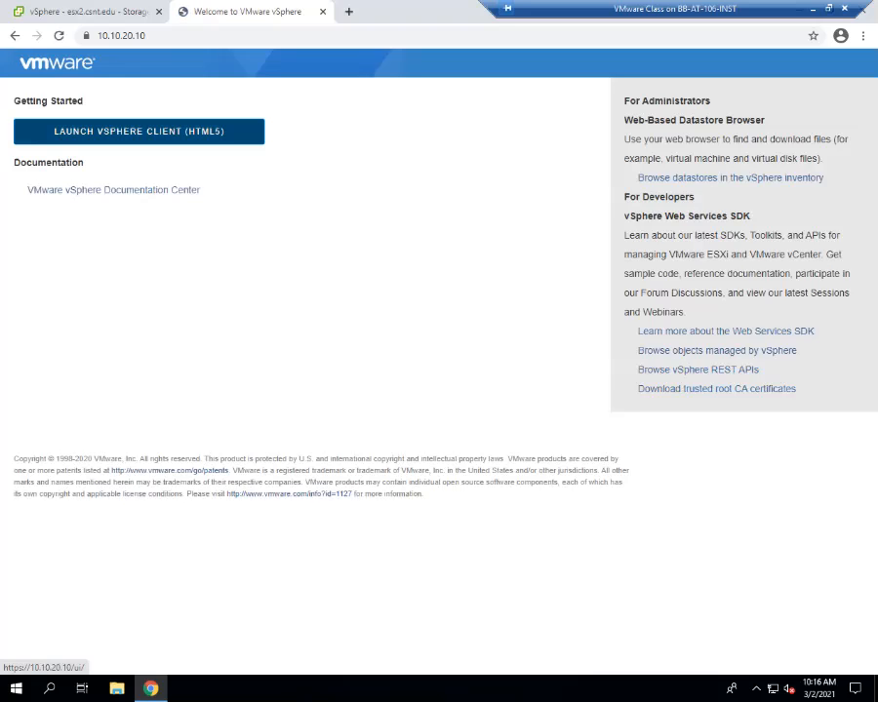
{"action": "left_click", "coordinate": [138, 131]}
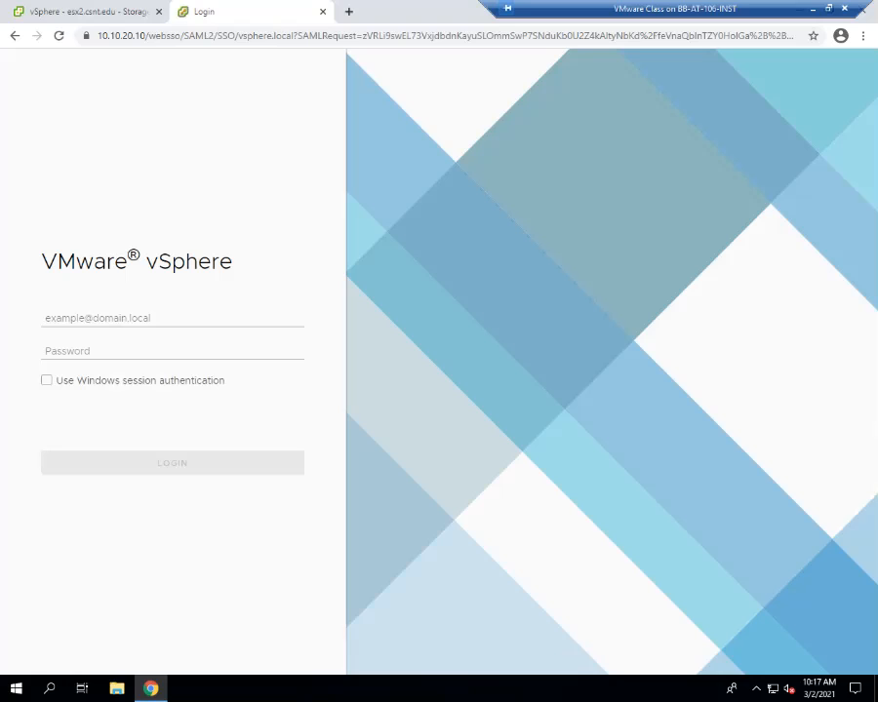
{"action": "left_click", "coordinate": [47, 381]}
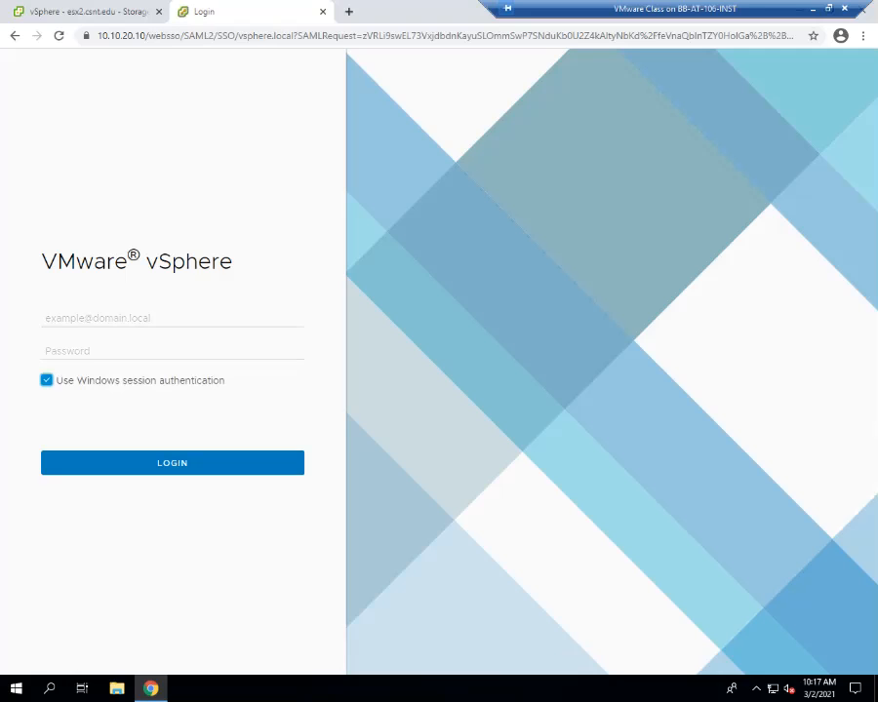
{"action": "key", "text": "Return"}
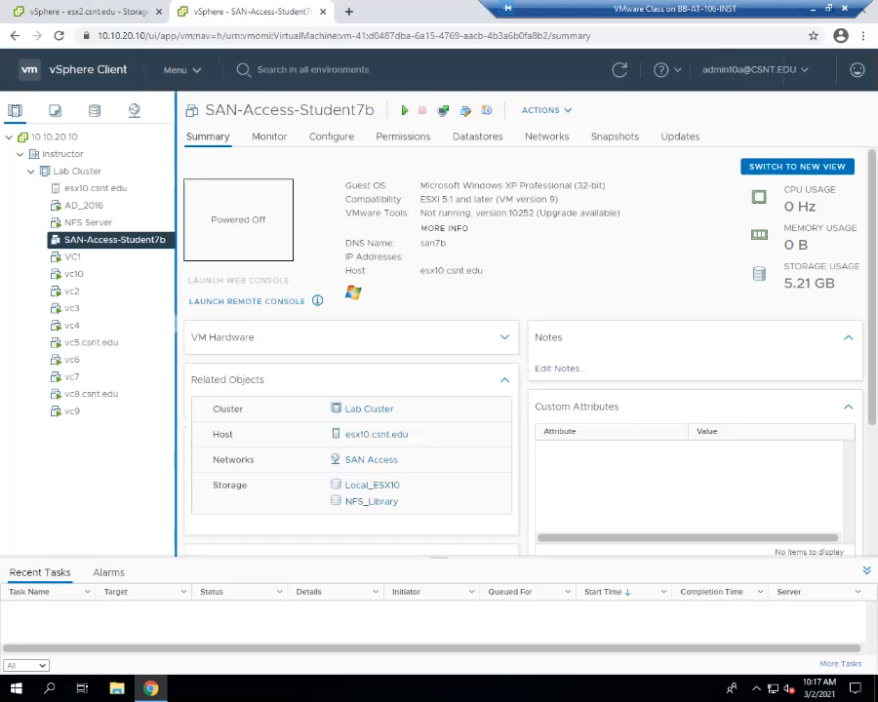
Select NFS Server in the inventory and choose Open Remote Console from its actions menu.
{"action": "left_click", "coordinate": [88, 222]}
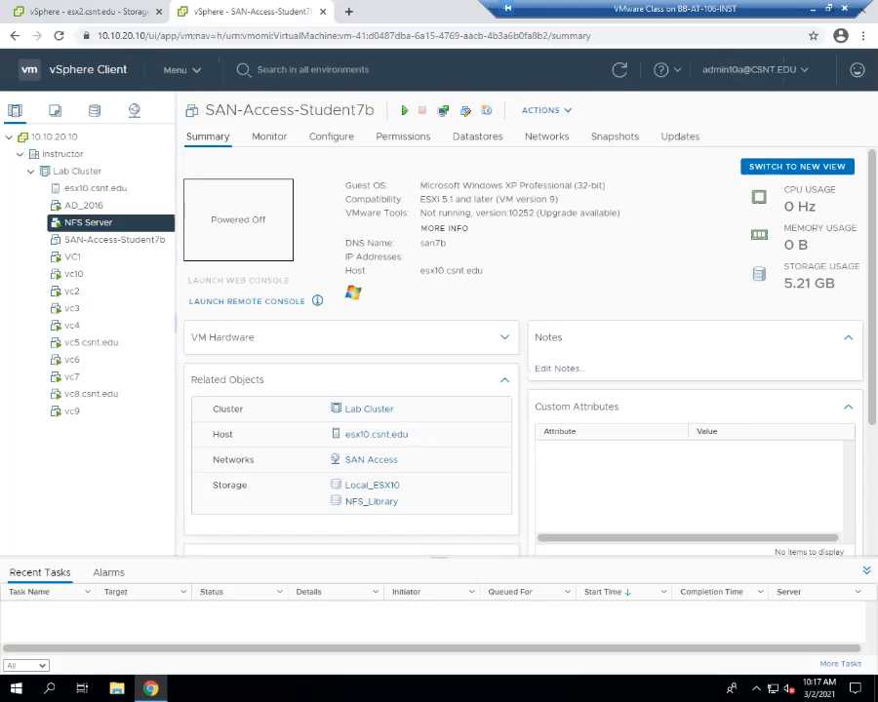
{"action": "right_click", "coordinate": [92, 222]}
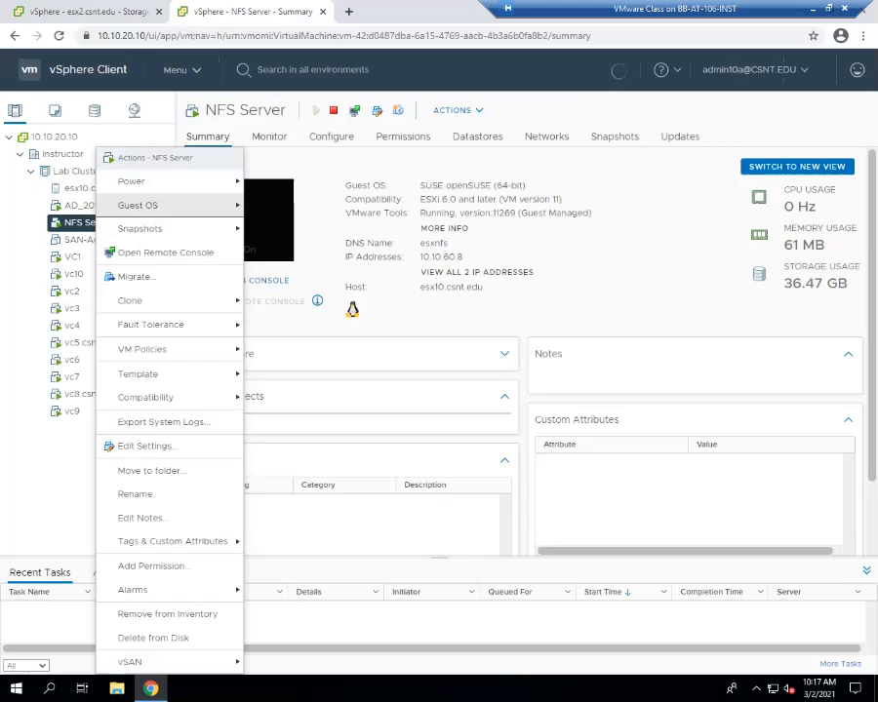
{"action": "left_click", "coordinate": [164, 252]}
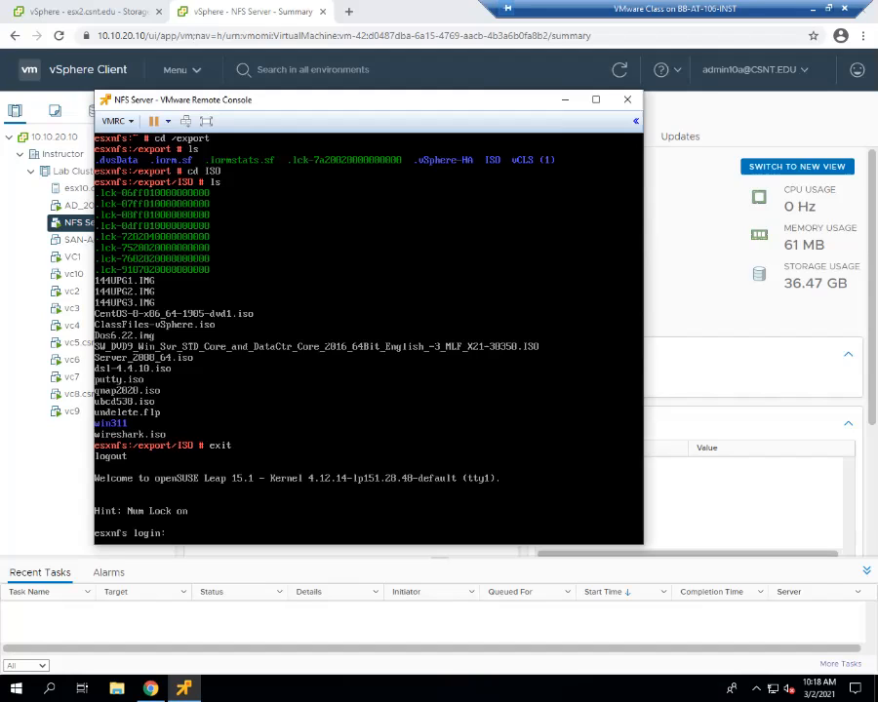
Log in to the NFS Server console as root and list the home directory.
{"action": "type", "text": "root"}
{"action": "key", "text": "Return"}
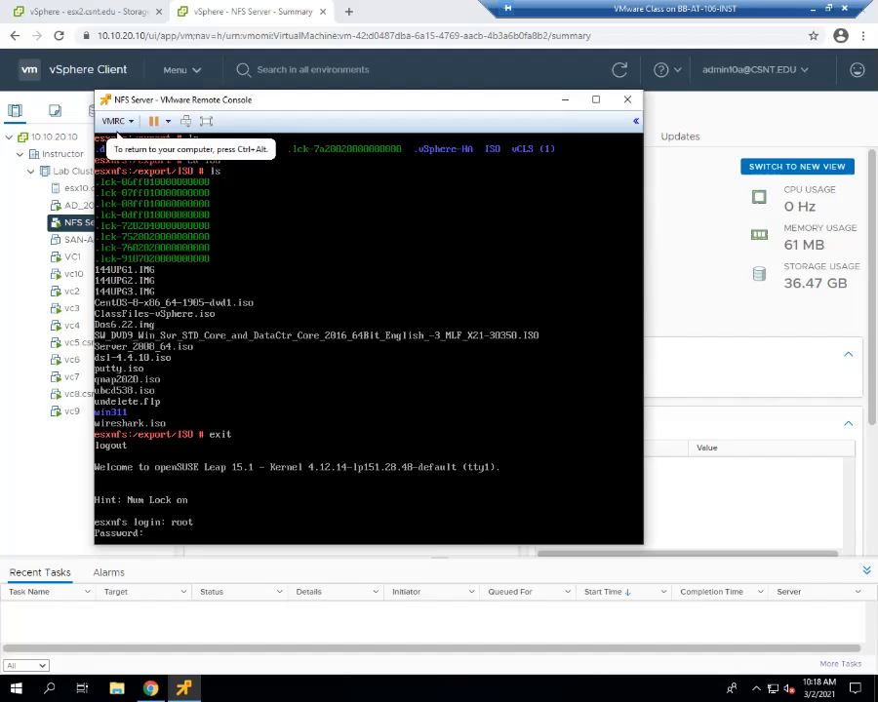
{"action": "key", "text": "Return"}
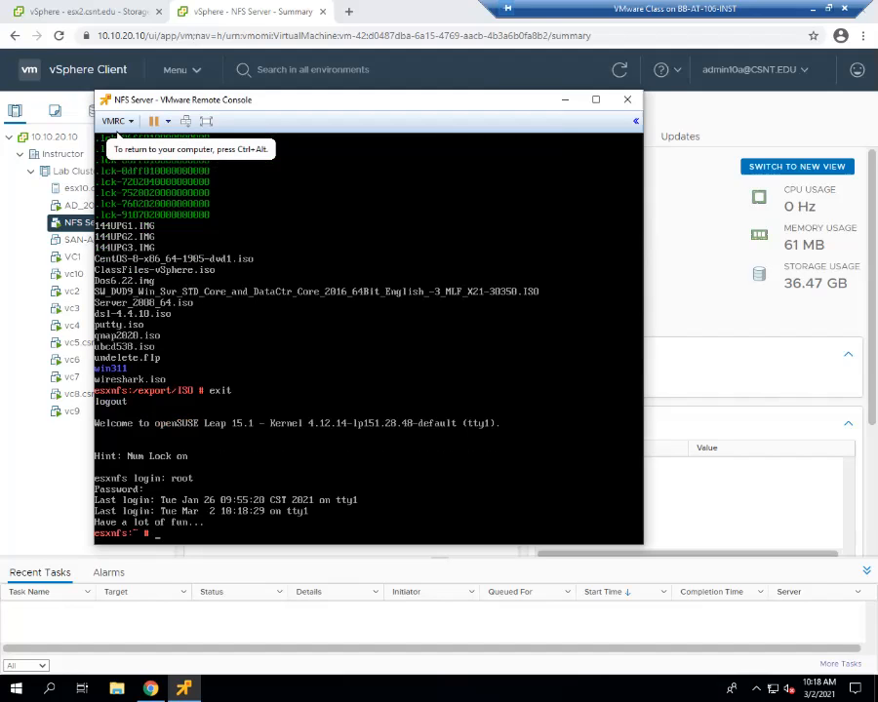
{"action": "type", "text": "ls"}
{"action": "key", "text": "Return"}
Change to /export, clear the screen, list its contents and print the working directory.
{"action": "type", "text": "cd /export"}
{"action": "key", "text": "Return"}
{"action": "type", "text": "p"}
{"action": "key", "text": "BackSpace"}
{"action": "type", "text": "clear"}
{"action": "key", "text": "Return"}
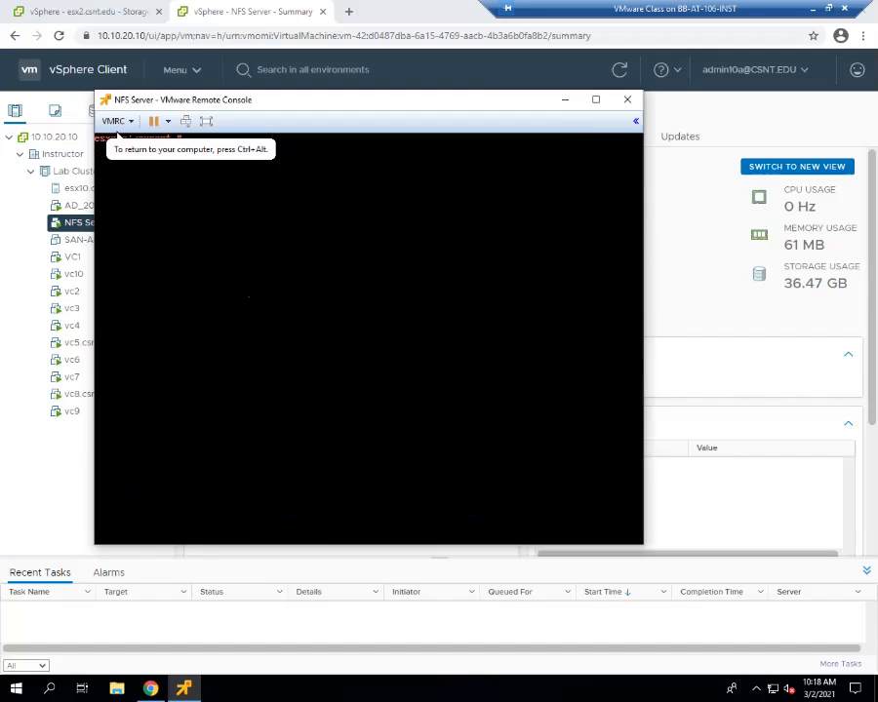
{"action": "key", "text": "Return"}
{"action": "key", "text": "Return"}
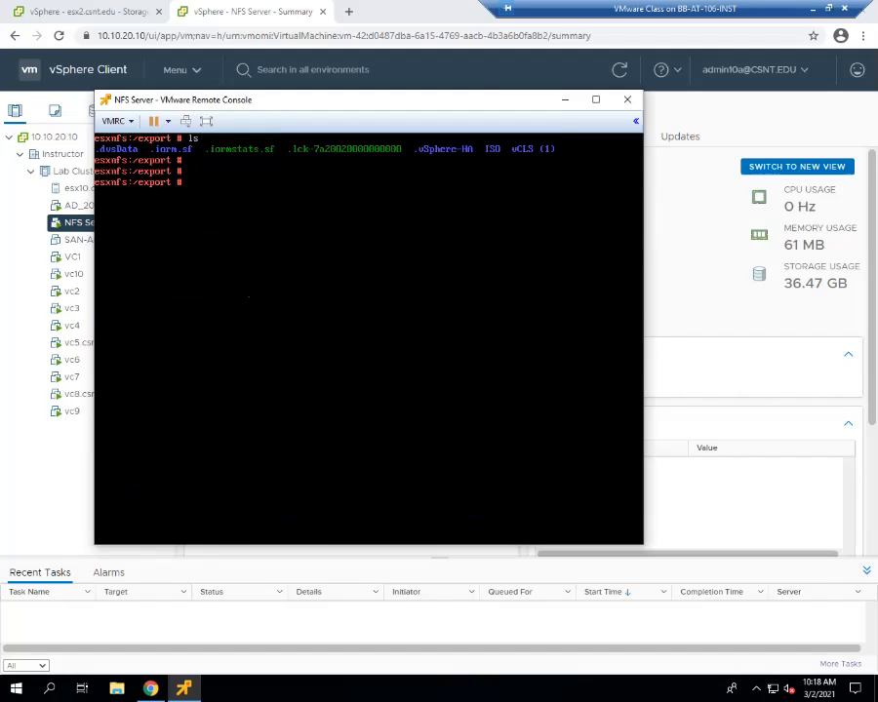
{"action": "type", "text": "pwd"}
{"action": "key", "text": "Return"}
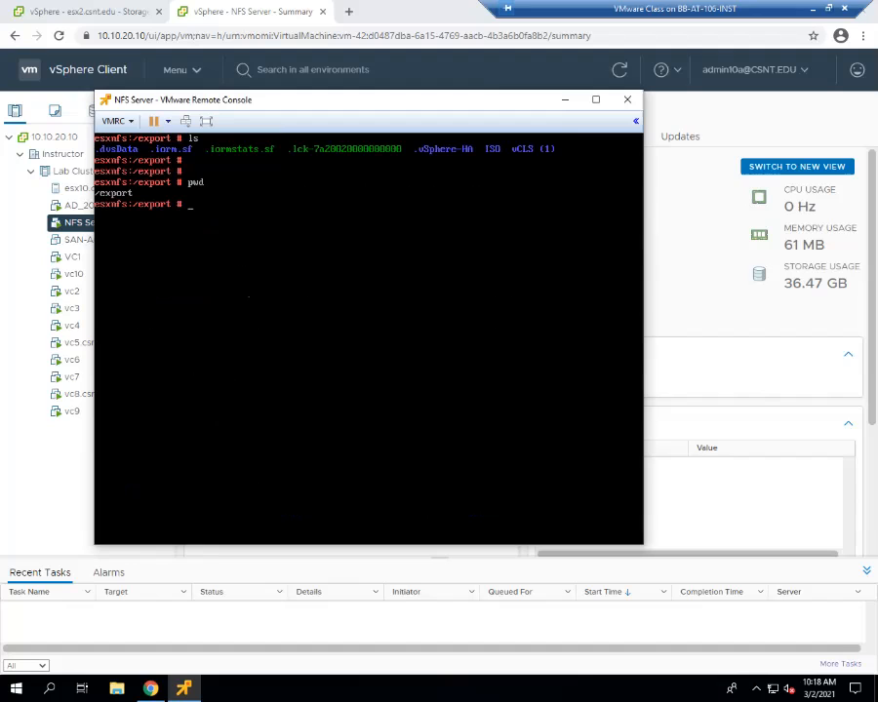
Enter the ISO folder and list its ISO and image files.
{"action": "type", "text": "cd ISO"}
{"action": "key", "text": "Return"}
{"action": "type", "text": "ls"}
{"action": "key", "text": "Return"}
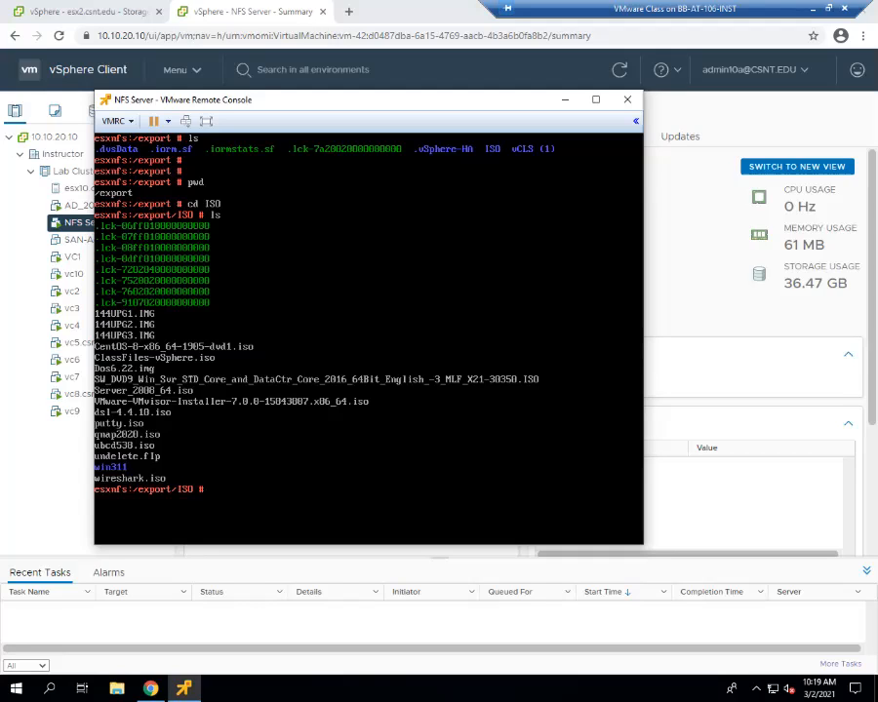
Change into /etc, clear the screen after a 'claer' typo, and list files like exports and nfs.conf.
{"action": "type", "text": "cd .."}
{"action": "key", "text": "BackSpace"}
{"action": "key", "text": "BackSpace"}
{"action": "type", "text": "/etc"}
{"action": "key", "text": "Return"}
{"action": "type", "text": "claer"}
{"action": "key", "text": "Return"}
{"action": "type", "text": "clear"}
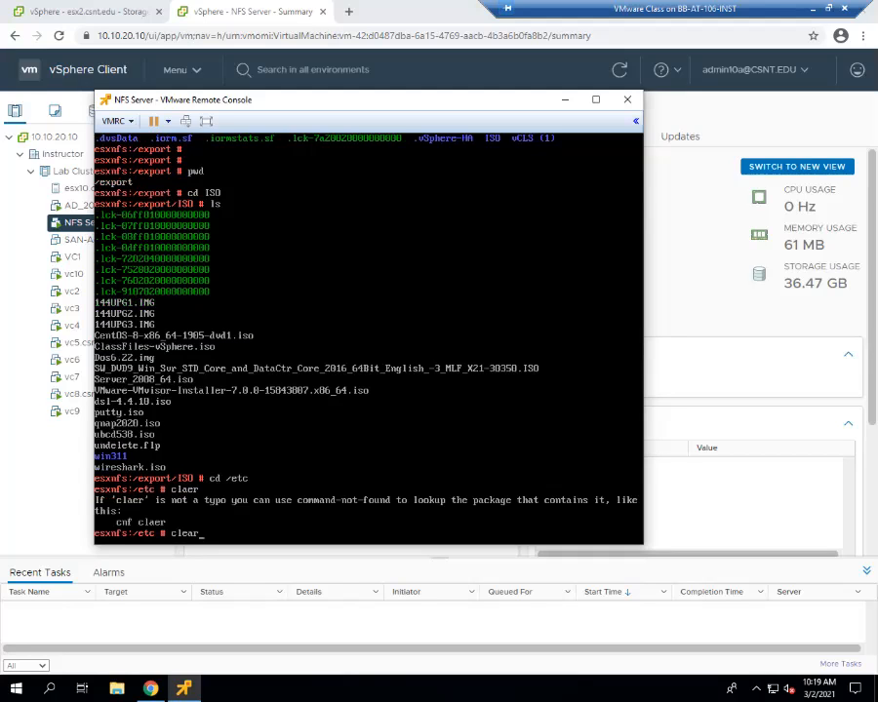
{"action": "key", "text": "Return"}
{"action": "type", "text": "ls"}
{"action": "key", "text": "Return"}
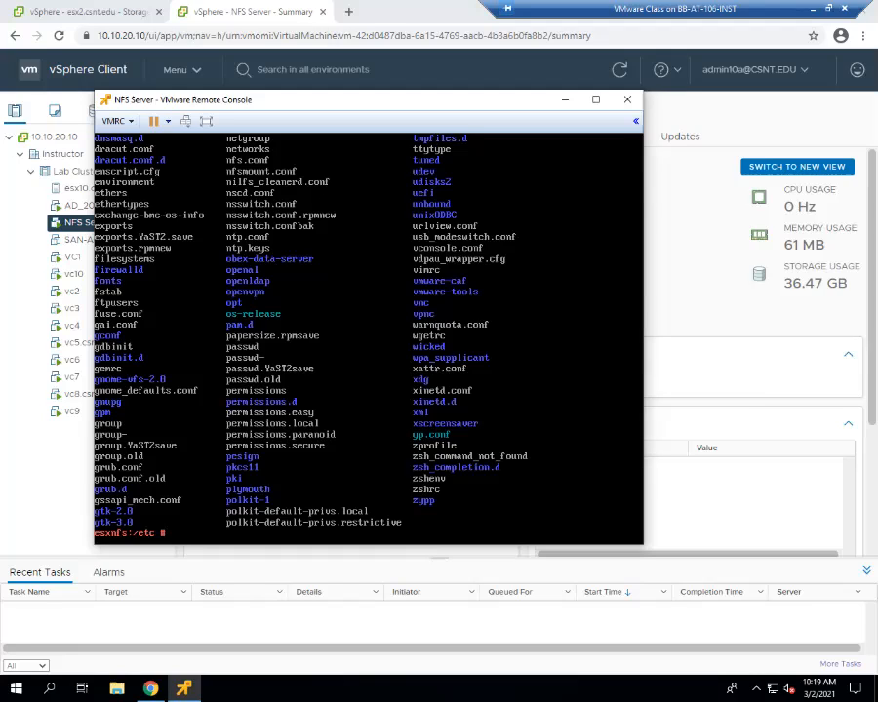
Open nfs.conf in less and scroll through the mountd, nfsd and statd sections to sm-notify.
{"action": "type", "text": "ss nfs."}
{"action": "key", "text": "Tab"}
{"action": "key", "text": "Return"}
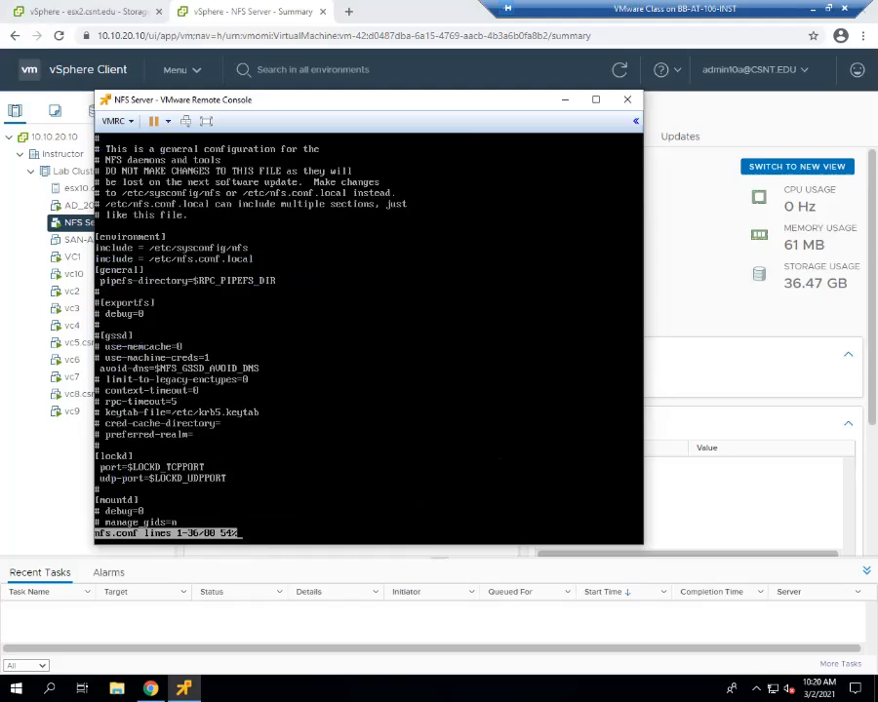
{"action": "key", "text": "Down"}
{"action": "key", "text": "Down"}
{"action": "key", "text": "Down"}
{"action": "key", "text": "Down"}
{"action": "key", "text": "Down"}
{"action": "key", "text": "Down"}
{"action": "key", "text": "Down"}
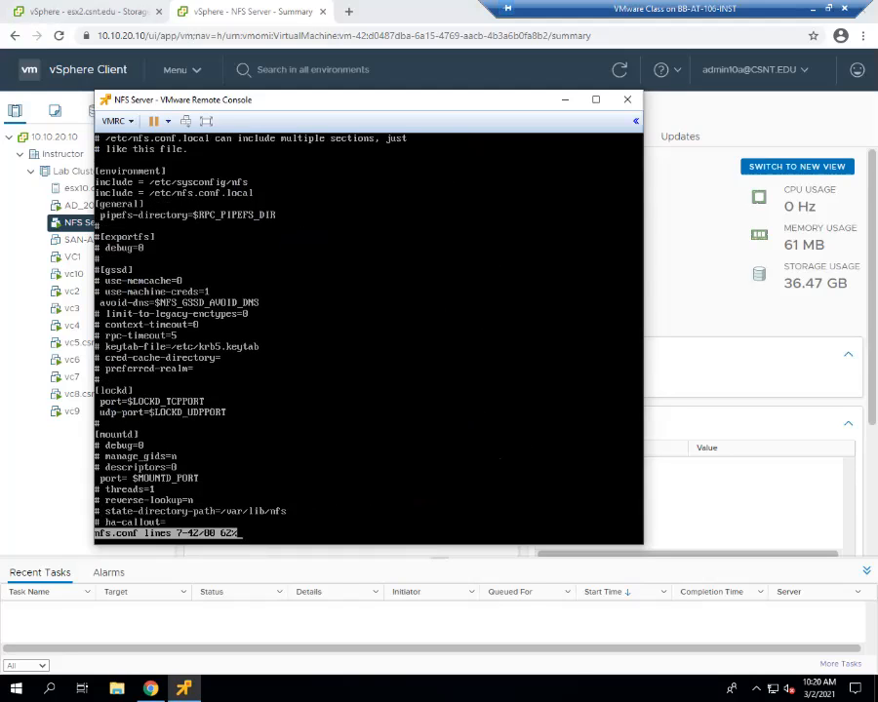
{"action": "key", "text": "Down"}
{"action": "key", "text": "Down"}
{"action": "key", "text": "Down"}
{"action": "key", "text": "Down"}
{"action": "key", "text": "Down"}
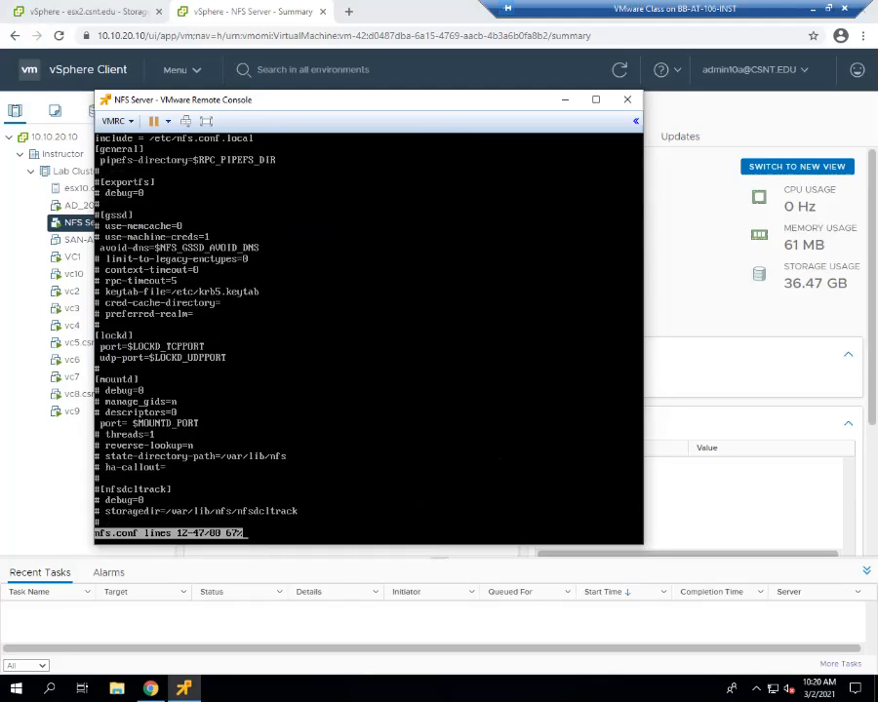
{"action": "key", "text": "Down"}
{"action": "key", "text": "Down"}
{"action": "key", "text": "Down"}
{"action": "key", "text": "Down"}
{"action": "key", "text": "Down"}
{"action": "key", "text": "Down"}
{"action": "key", "text": "Down"}
{"action": "key", "text": "Down"}
{"action": "key", "text": "Down"}
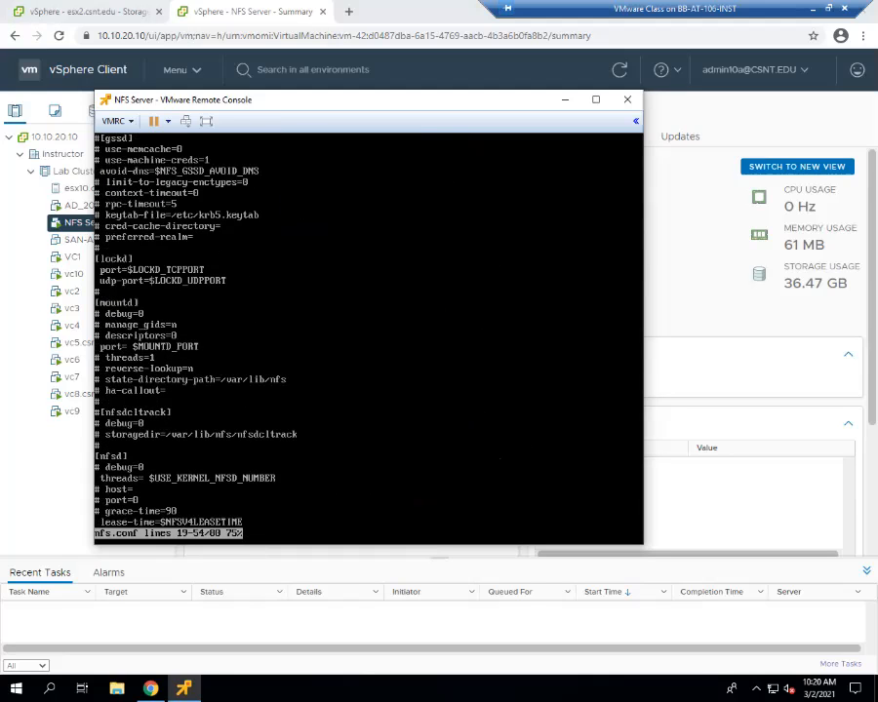
{"action": "key", "text": "Down"}
{"action": "key", "text": "Down"}
{"action": "key", "text": "Down"}
{"action": "key", "text": "Down"}
{"action": "key", "text": "Down"}
{"action": "key", "text": "Down"}
{"action": "key", "text": "Down"}
{"action": "key", "text": "Down"}
{"action": "key", "text": "Down"}
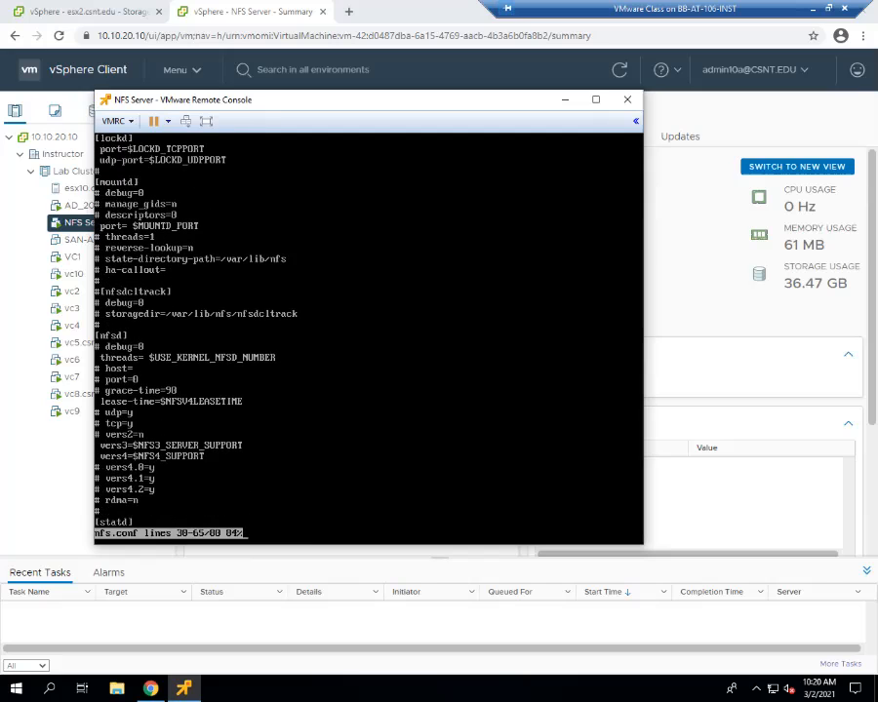
{"action": "key", "text": "Down"}
{"action": "key", "text": "Down"}
{"action": "key", "text": "Down"}
{"action": "key", "text": "Down"}
{"action": "key", "text": "Down"}
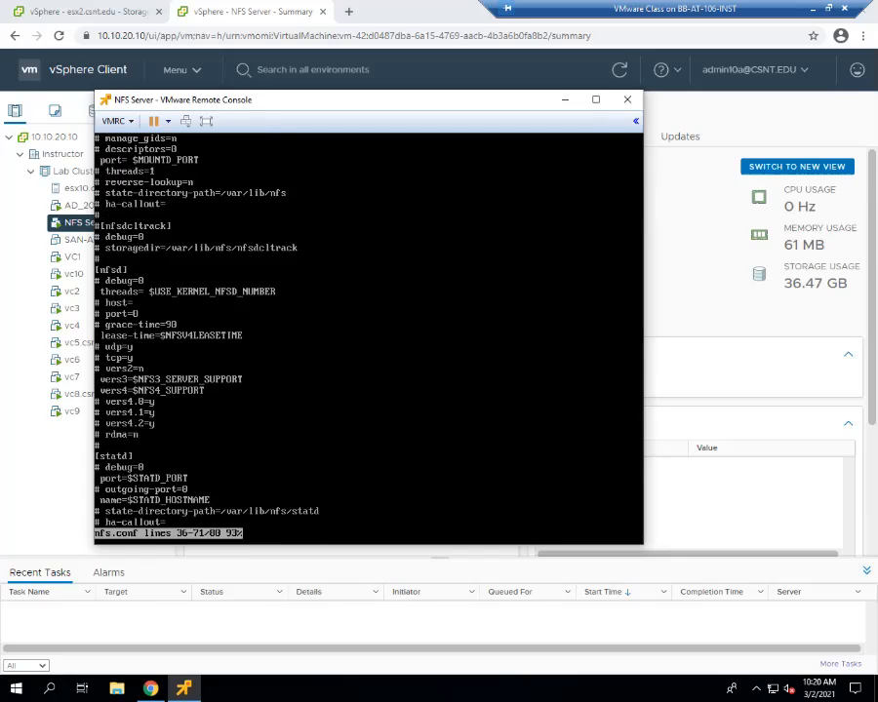
{"action": "key", "text": "Down"}
{"action": "key", "text": "Down"}
{"action": "key", "text": "Down"}
{"action": "key", "text": "Down"}
{"action": "key", "text": "Down"}
{"action": "key", "text": "Down"}
{"action": "key", "text": "Down"}
{"action": "key", "text": "Down"}
{"action": "key", "text": "Down"}
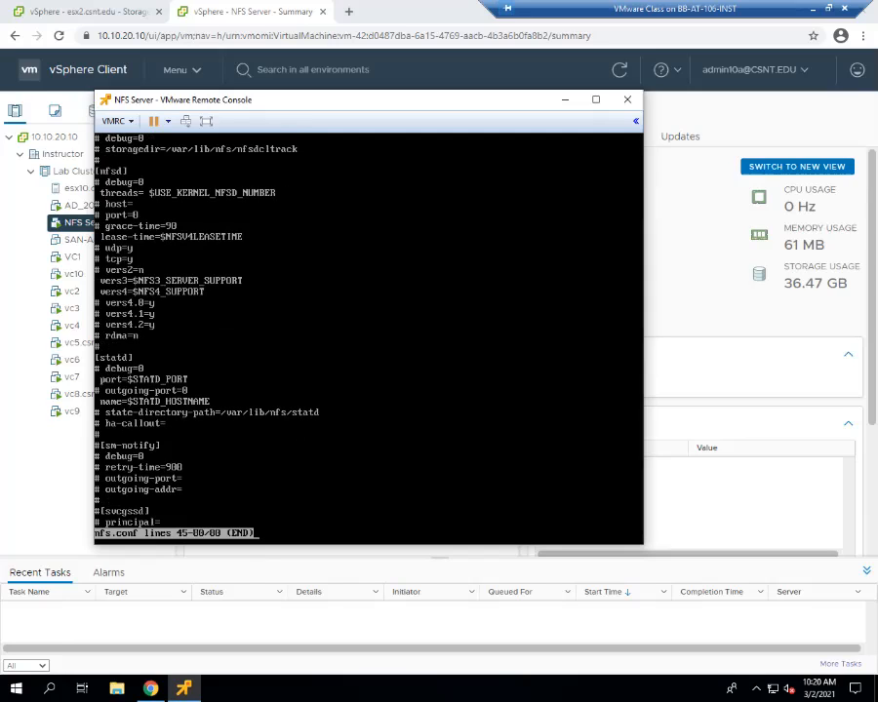
Quit the nfs.conf pager and list the /etc files again.
{"action": "key", "text": "q"}
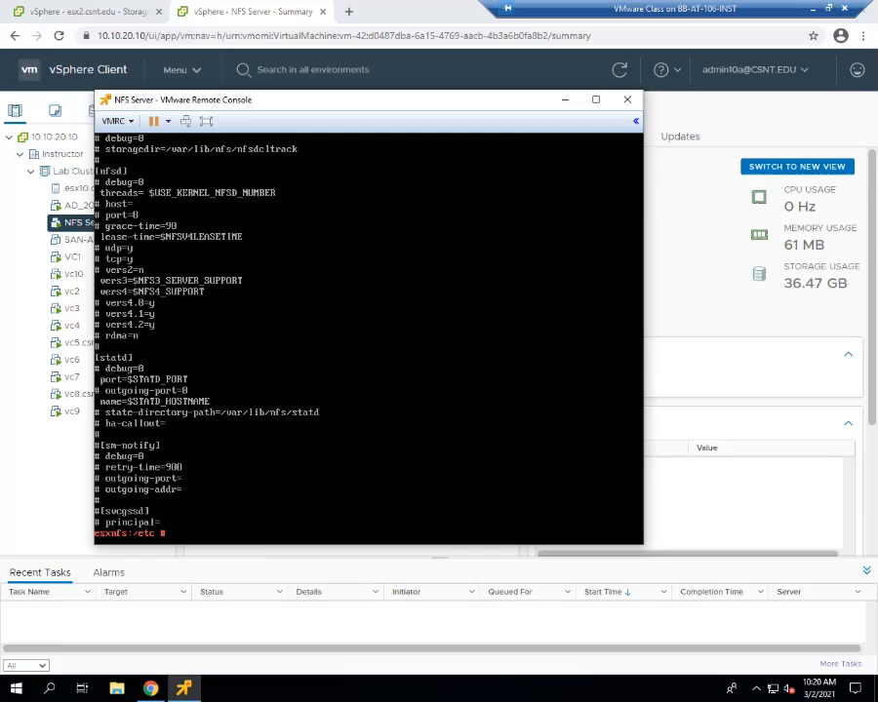
{"action": "type", "text": "ls"}
{"action": "key", "text": "Return"}
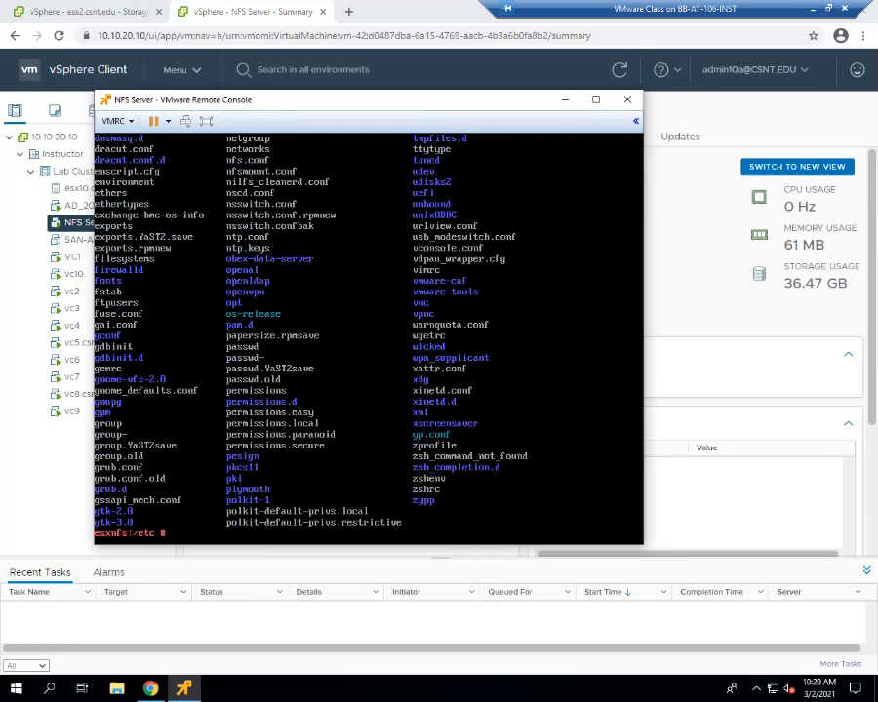
Print nfsmount.conf with cat, scroll back to its header, then return to the prompt.
{"action": "type", "text": "cat nf"}
{"action": "key", "text": "BackSpace"}
{"action": "type", "text": "nfsm"}
{"action": "key", "text": "Tab"}
{"action": "key", "text": "Return"}
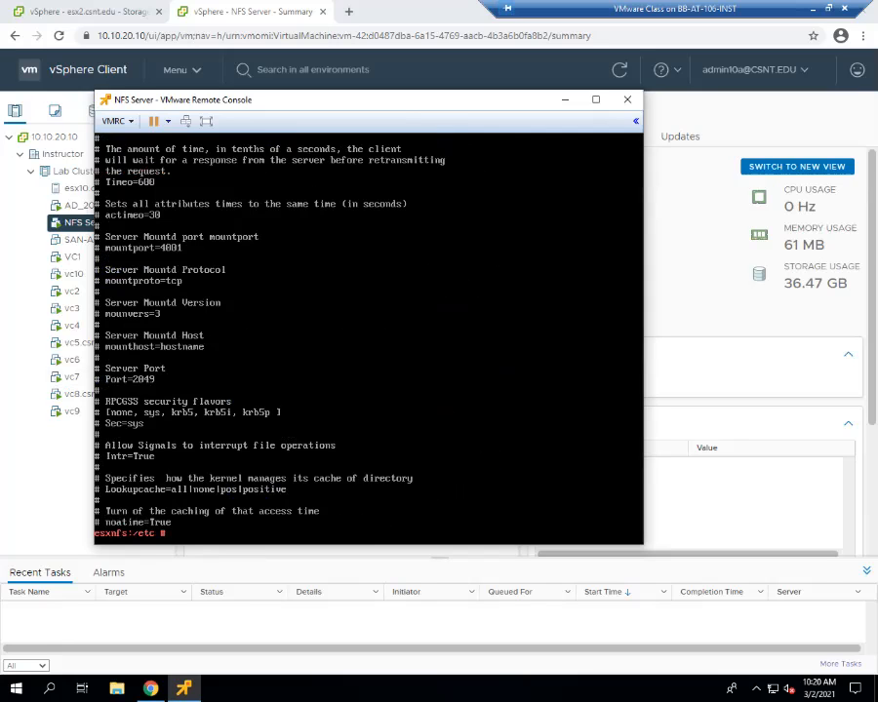
{"action": "key", "text": "shift+Page_Up"}
{"action": "key", "text": "shift+Page_Up"}
{"action": "key", "text": "shift+Page_Up"}
{"action": "key", "text": "shift+Page_Up"}
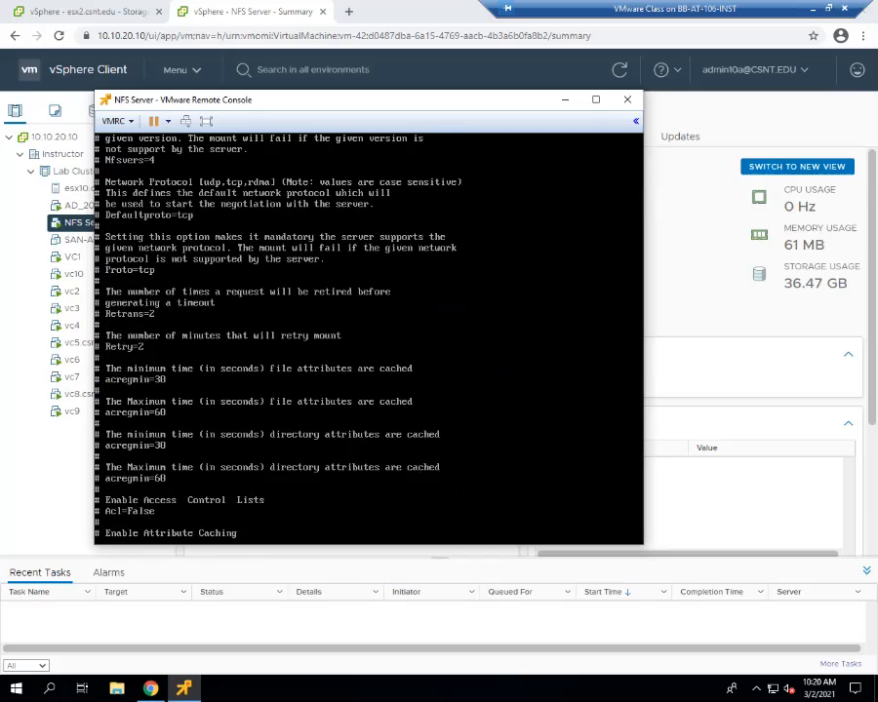
{"action": "key", "text": "shift+Page_Up"}
{"action": "key", "text": "shift+Page_Up"}
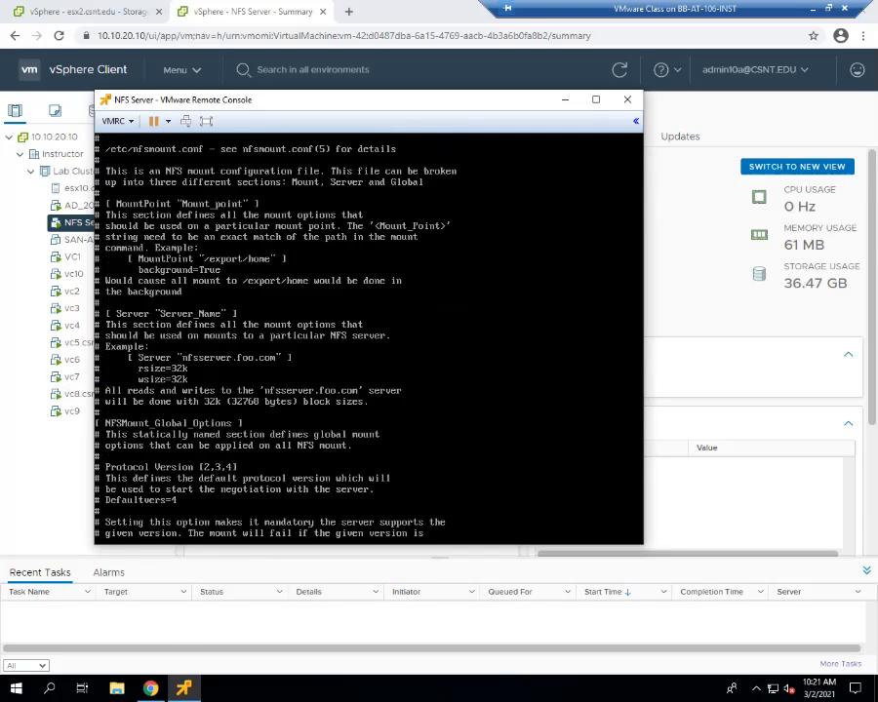
{"action": "key", "text": "shift+Page_Up"}
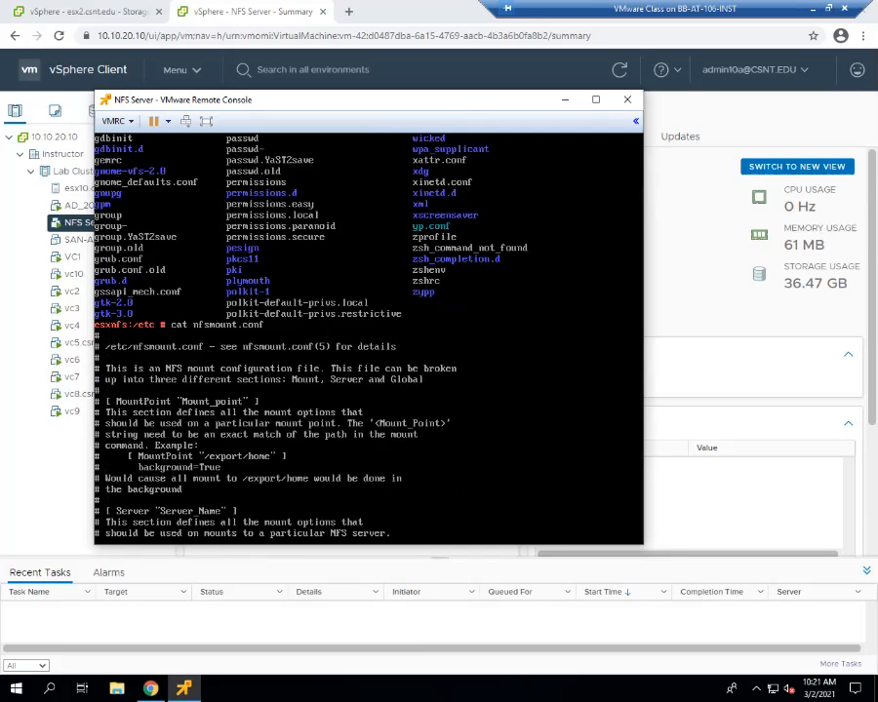
{"action": "key", "text": "shift+Page_Down"}
{"action": "key", "text": "shift+Page_Down"}
{"action": "key", "text": "shift+Page_Down"}
{"action": "key", "text": "shift+Page_Down"}
{"action": "key", "text": "shift+Page_Down"}
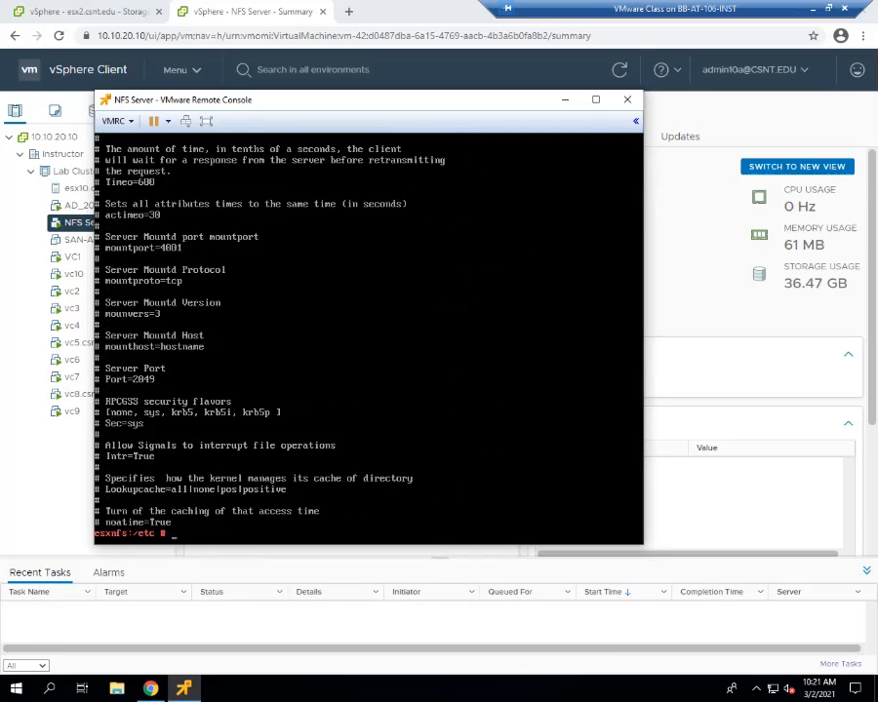
Change into /etc/sysconfig and list its files.
{"action": "type", "text": "cd sysconf"}
{"action": "key", "text": "Tab"}
{"action": "key", "text": "Return"}
{"action": "type", "text": "ls"}
{"action": "key", "text": "Return"}
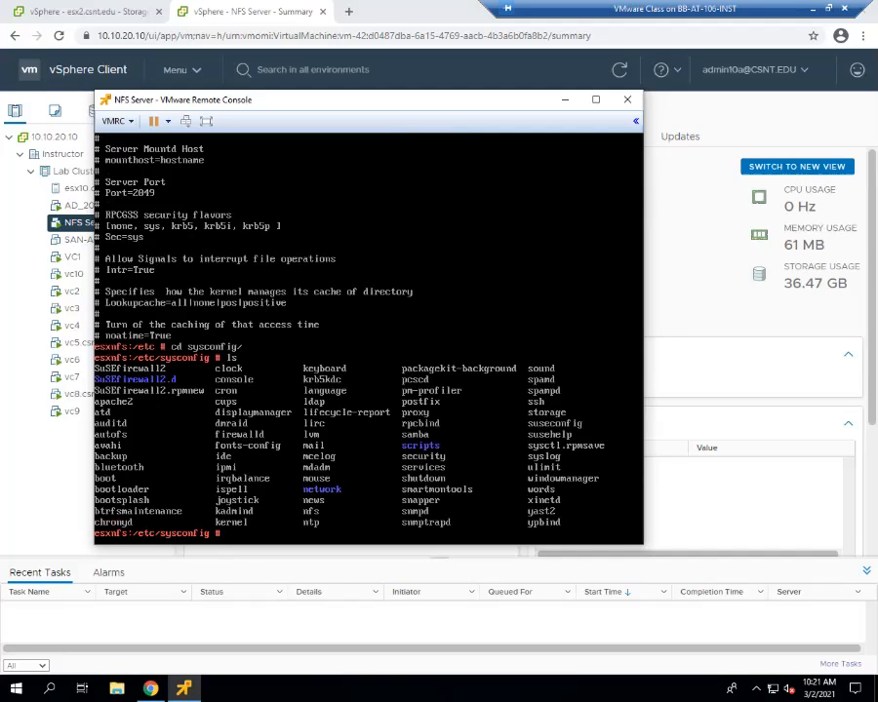
Retype the mistyped 'lessnfs' command as 'less nfs' to view the nfs file.
{"action": "type", "text": "lessnfs"}
{"action": "key", "text": "Return"}
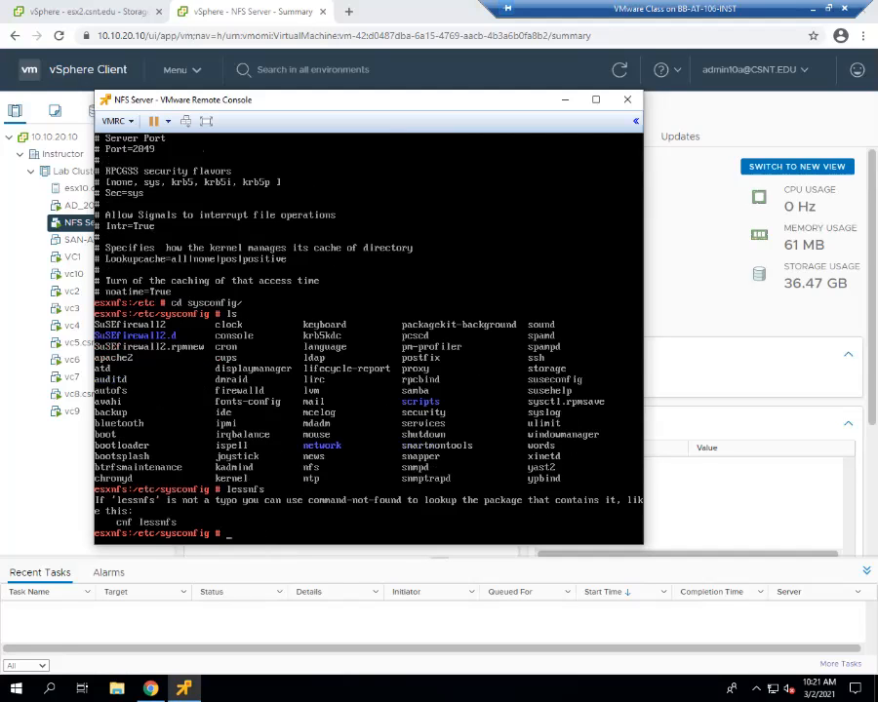
{"action": "type", "text": "less nfs"}
Open the sysconfig nfs file in less and scroll past NFS4_SUPPORT and NFS_START_SERVICES.
{"action": "key", "text": "Return"}
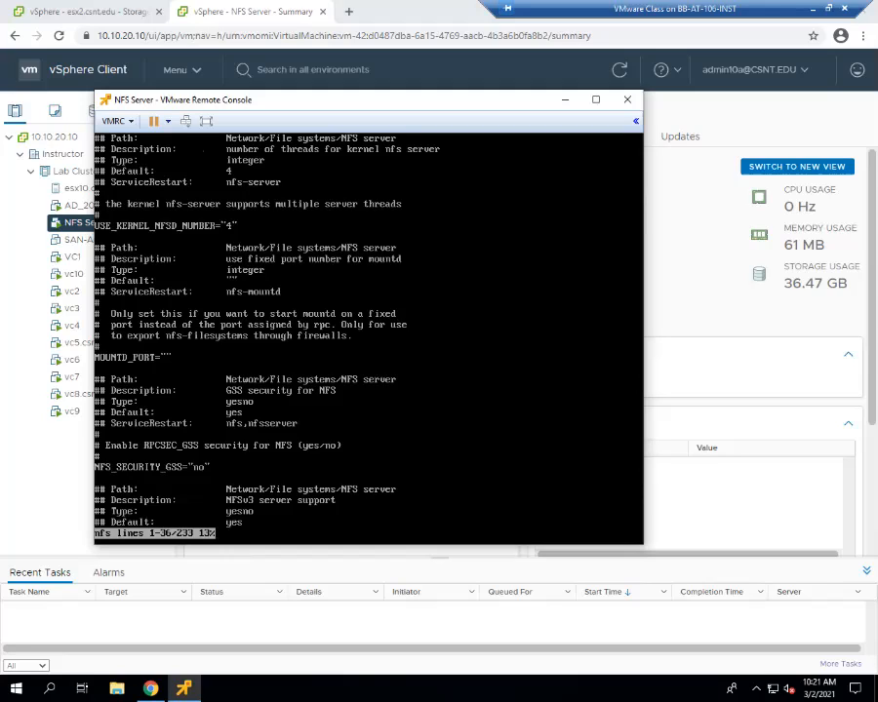
{"action": "key", "text": "Down"}
{"action": "key", "text": "Down"}
{"action": "key", "text": "Down"}
{"action": "key", "text": "Down"}
{"action": "key", "text": "Down"}
{"action": "key", "text": "Down"}
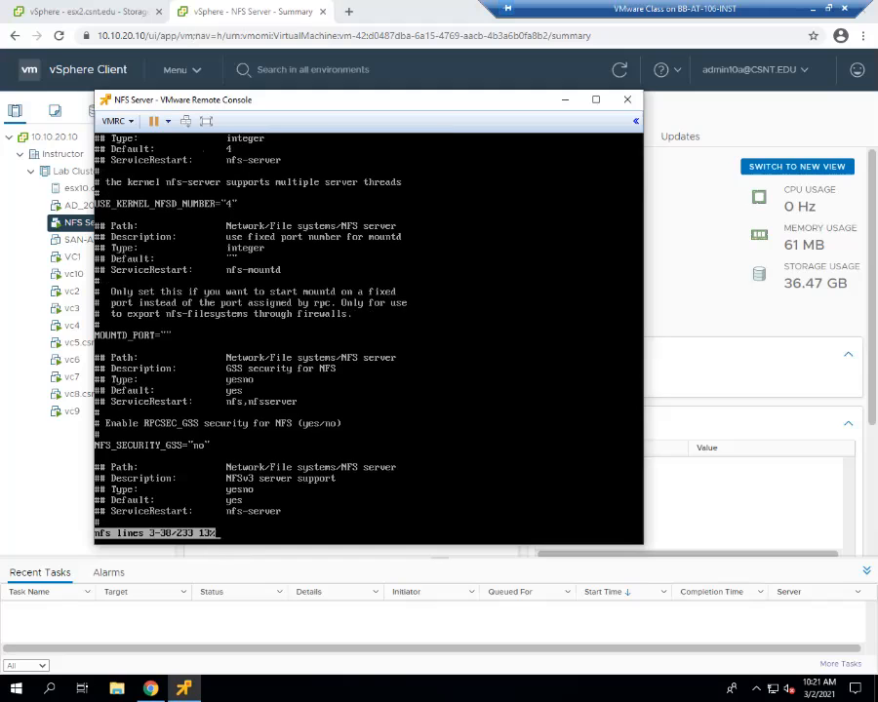
{"action": "key", "text": "Down"}
{"action": "key", "text": "Down"}
{"action": "key", "text": "Down"}
{"action": "key", "text": "Down"}
{"action": "key", "text": "Down"}
{"action": "key", "text": "Down"}
{"action": "key", "text": "Down"}
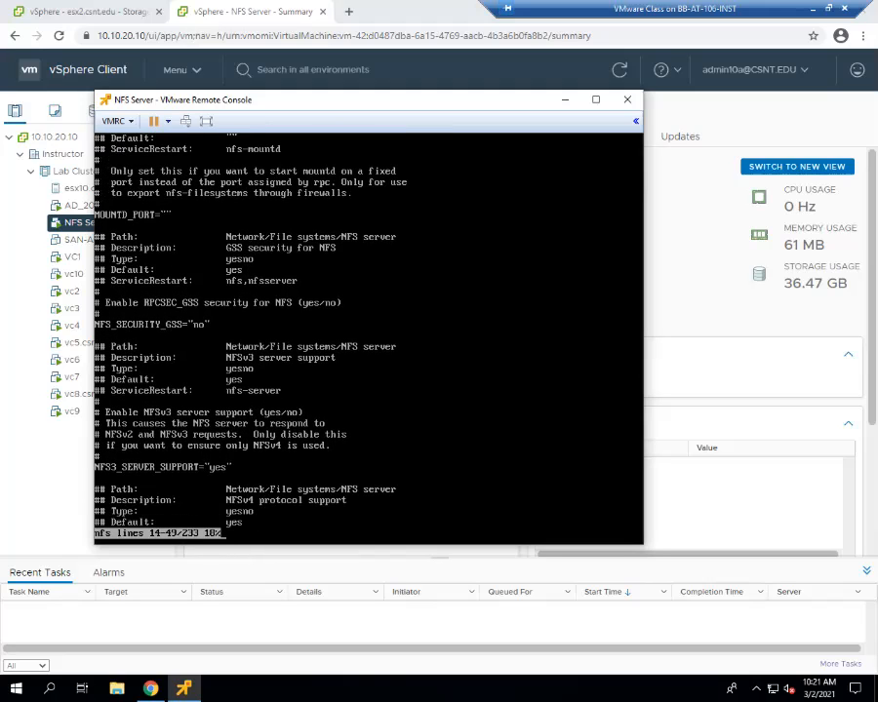
{"action": "key", "text": "Down"}
{"action": "key", "text": "Down"}
{"action": "key", "text": "Down"}
{"action": "key", "text": "Down"}
{"action": "key", "text": "Down"}
{"action": "key", "text": "Down"}
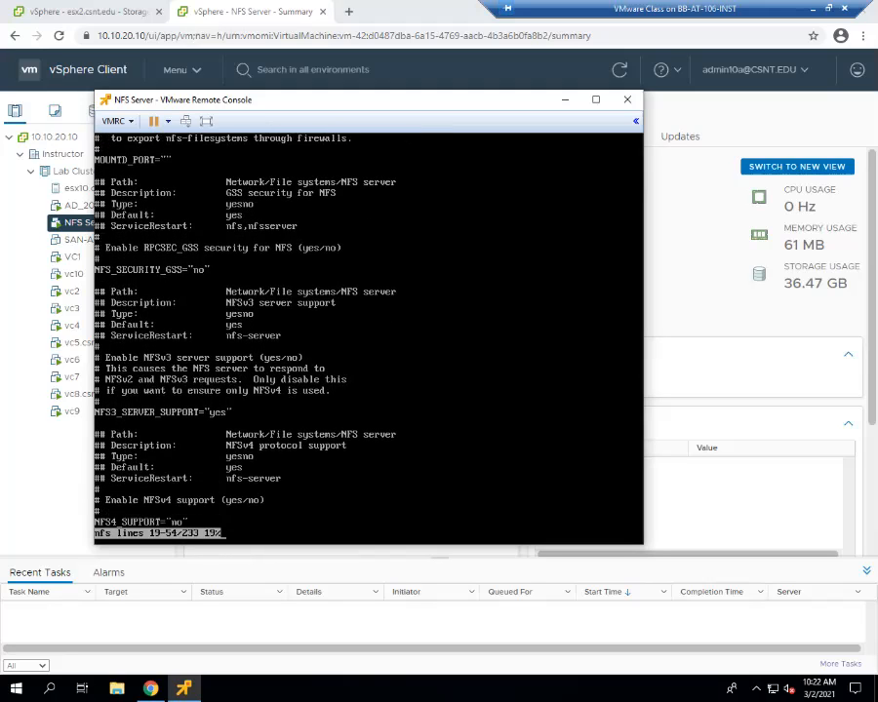
{"action": "key", "text": "Down"}
{"action": "key", "text": "Down"}
{"action": "key", "text": "Down"}
{"action": "key", "text": "Down"}
{"action": "key", "text": "Down"}
{"action": "key", "text": "Down"}
{"action": "key", "text": "Down"}
{"action": "key", "text": "Down"}
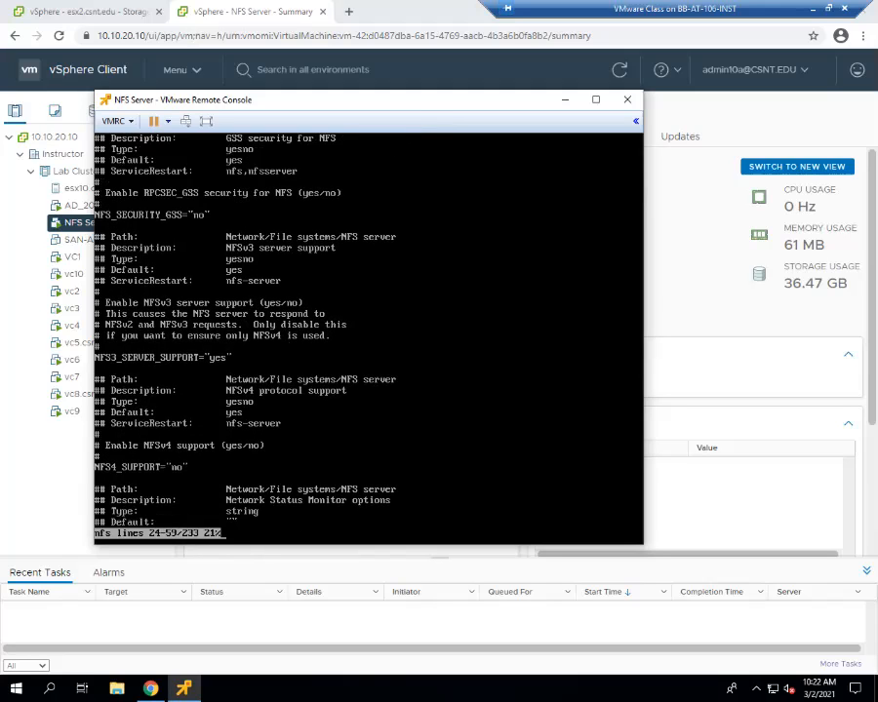
{"action": "key", "text": "Down"}
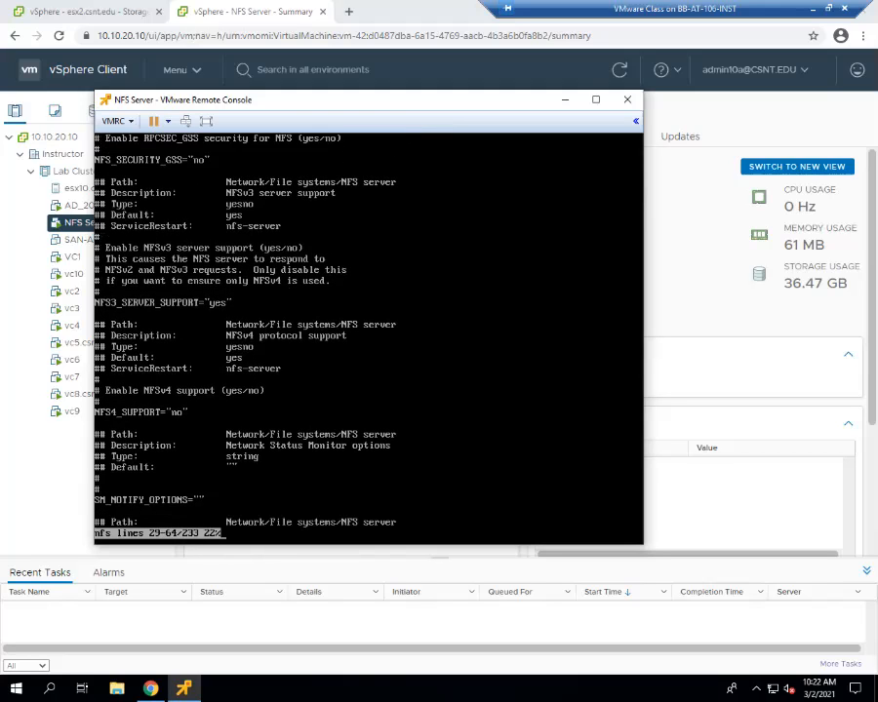
{"action": "key", "text": "Down"}
{"action": "key", "text": "Down"}
{"action": "key", "text": "Down"}
{"action": "key", "text": "Down"}
{"action": "key", "text": "Down"}
{"action": "key", "text": "Down"}
{"action": "key", "text": "Down"}
{"action": "key", "text": "Down"}
{"action": "key", "text": "Down"}
{"action": "key", "text": "Down"}
{"action": "key", "text": "Down"}
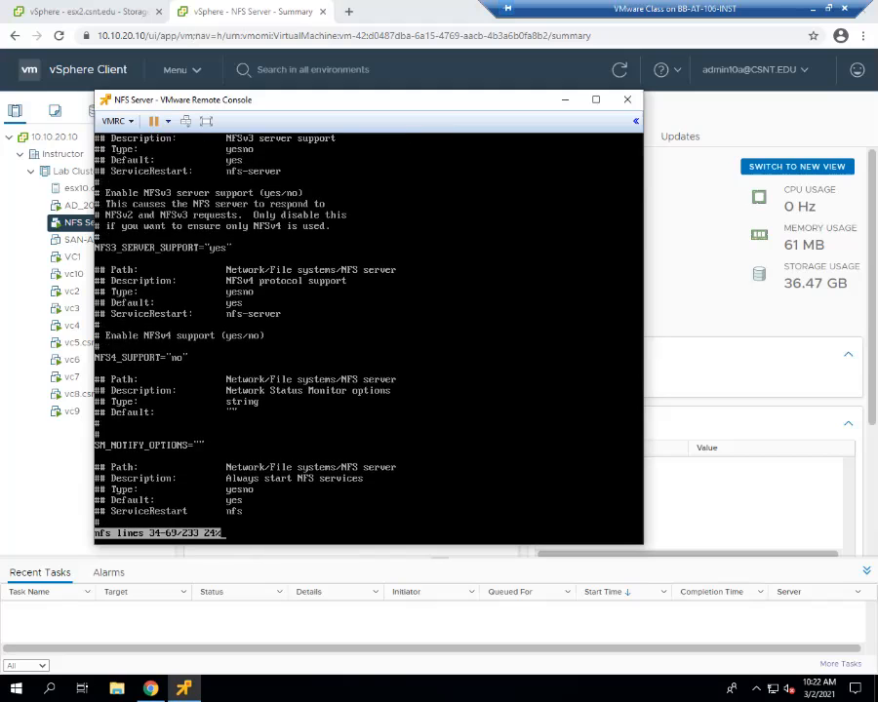
{"action": "key", "text": "Down"}
{"action": "key", "text": "Down"}
{"action": "key", "text": "Down"}
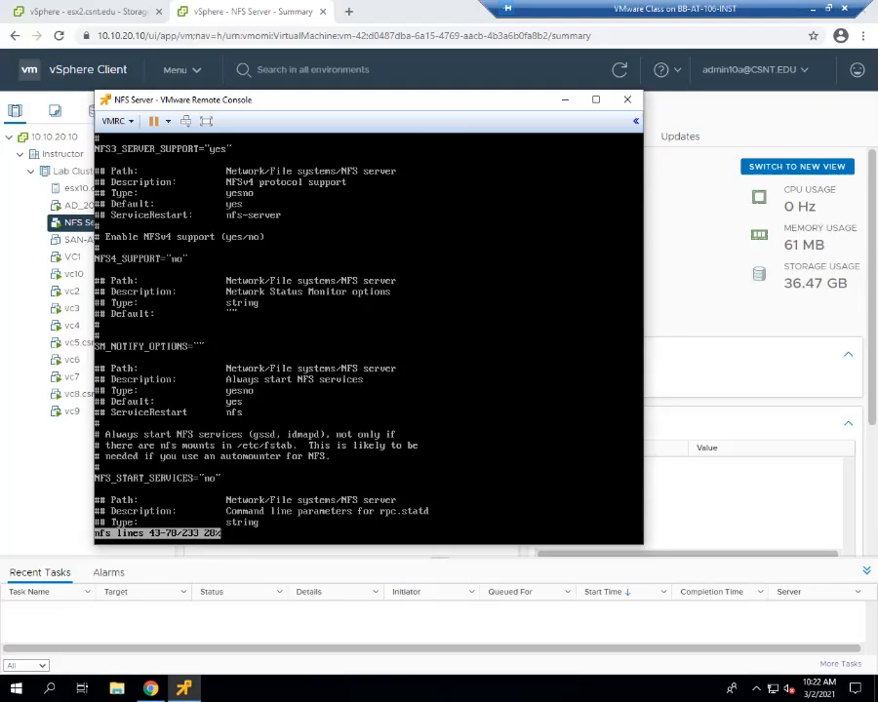
Scroll through the statd, NFSV4LEASETIME, gssd and NFSv4 minor version settings to the file's end.
{"action": "key", "text": "Down"}
{"action": "key", "text": "Down"}
{"action": "key", "text": "Down"}
{"action": "key", "text": "Down"}
{"action": "key", "text": "Down"}
{"action": "key", "text": "Down"}
{"action": "key", "text": "Down"}
{"action": "key", "text": "Down"}
{"action": "key", "text": "Down"}
{"action": "key", "text": "Down"}
{"action": "key", "text": "Down"}
{"action": "key", "text": "Down"}
{"action": "key", "text": "Down"}
{"action": "key", "text": "Down"}
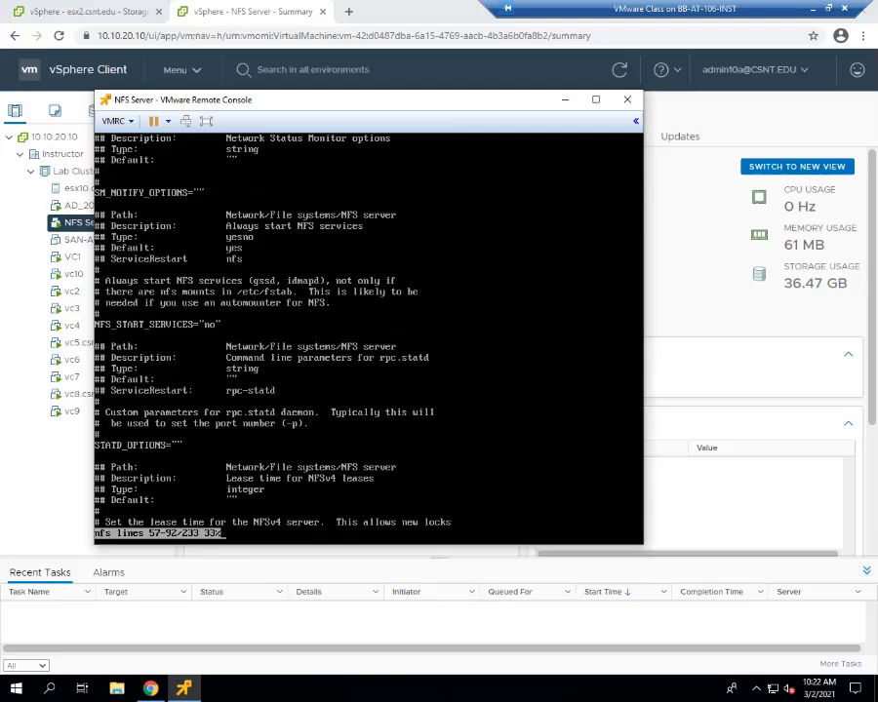
{"action": "key", "text": "Down"}
{"action": "key", "text": "Down"}
{"action": "key", "text": "Down"}
{"action": "key", "text": "Down"}
{"action": "key", "text": "Down"}
{"action": "key", "text": "Down"}
{"action": "key", "text": "Down"}
{"action": "key", "text": "Down"}
{"action": "key", "text": "Down"}
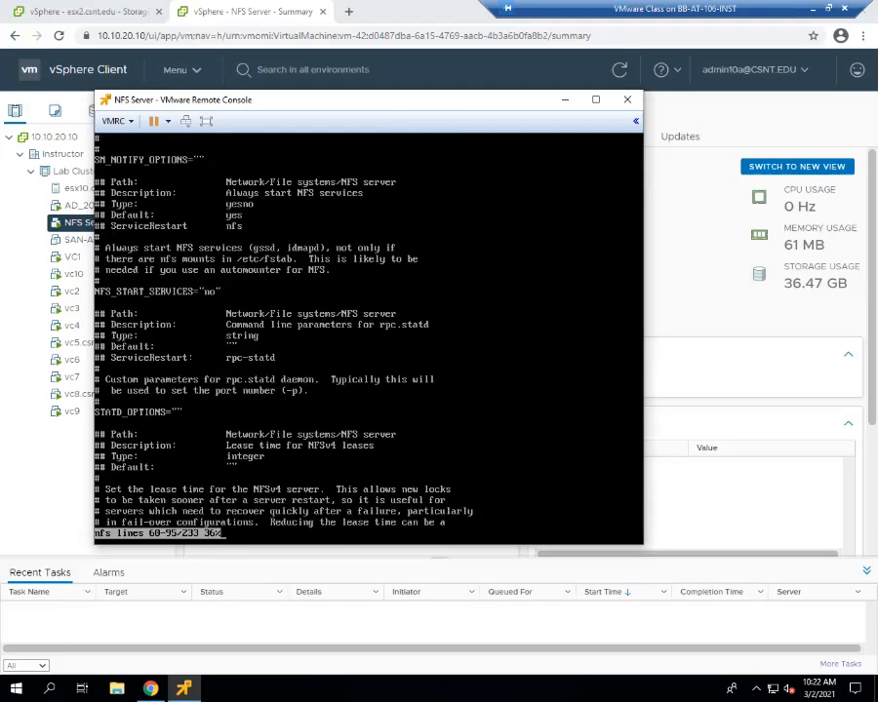
{"action": "key", "text": "Down"}
{"action": "key", "text": "Down"}
{"action": "key", "text": "Down"}
{"action": "key", "text": "Down"}
{"action": "key", "text": "Down"}
{"action": "key", "text": "Down"}
{"action": "key", "text": "Down"}
{"action": "key", "text": "Down"}
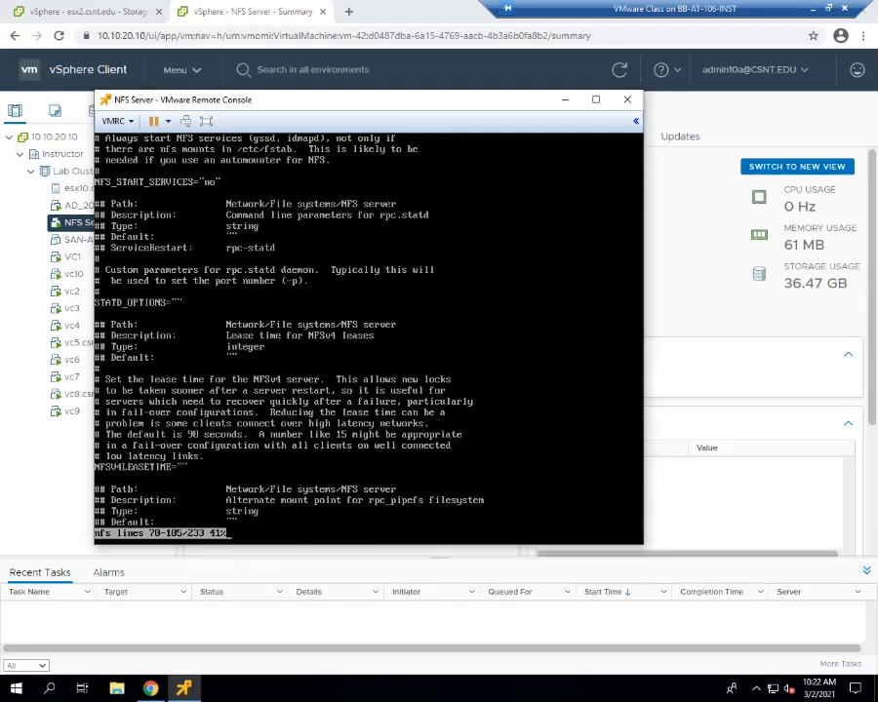
{"action": "key", "text": "Down"}
{"action": "key", "text": "Down"}
{"action": "key", "text": "Down"}
{"action": "key", "text": "Down"}
{"action": "key", "text": "Down"}
{"action": "key", "text": "Down"}
{"action": "key", "text": "Down"}
{"action": "key", "text": "Down"}
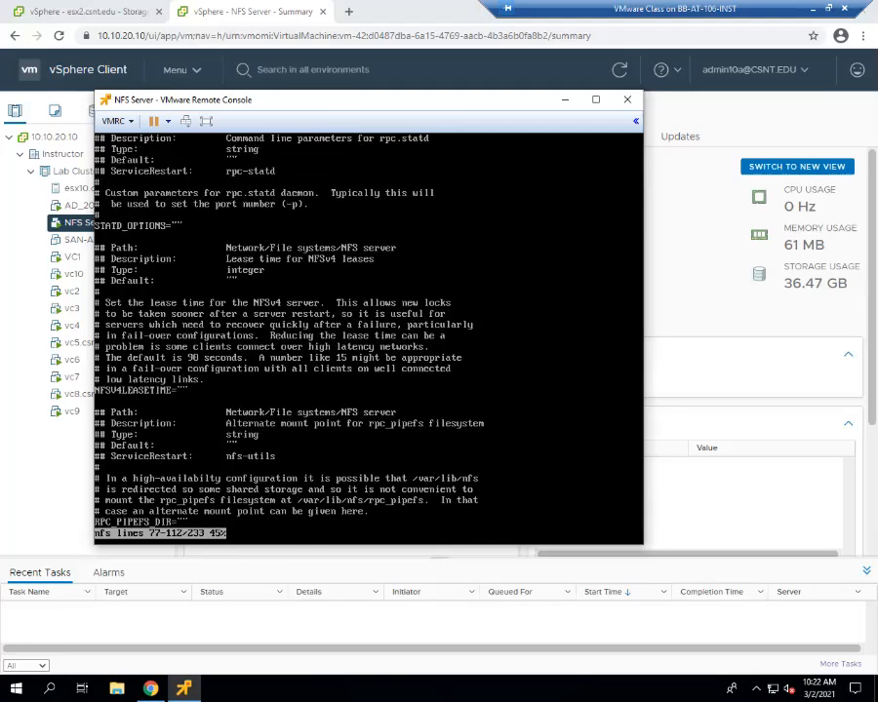
{"action": "key", "text": "Down"}
{"action": "key", "text": "Down"}
{"action": "key", "text": "Down"}
{"action": "key", "text": "Down"}
{"action": "key", "text": "Down"}
{"action": "key", "text": "Down"}
{"action": "key", "text": "Down"}
{"action": "key", "text": "Down"}
{"action": "key", "text": "Down"}
{"action": "key", "text": "Down"}
{"action": "key", "text": "Down"}
{"action": "key", "text": "Down"}
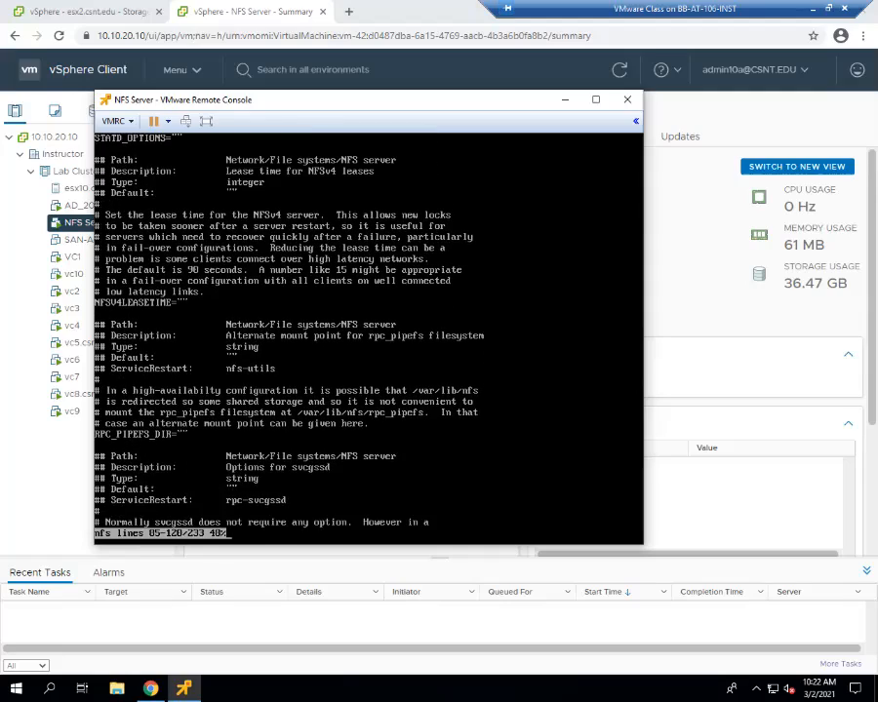
{"action": "key", "text": "Down"}
{"action": "key", "text": "Down"}
{"action": "key", "text": "Down"}
{"action": "key", "text": "Down"}
{"action": "key", "text": "Down"}
{"action": "key", "text": "Down"}
{"action": "key", "text": "Down"}
{"action": "key", "text": "Down"}
{"action": "key", "text": "Down"}
{"action": "key", "text": "Down"}
{"action": "key", "text": "Down"}
{"action": "key", "text": "Down"}
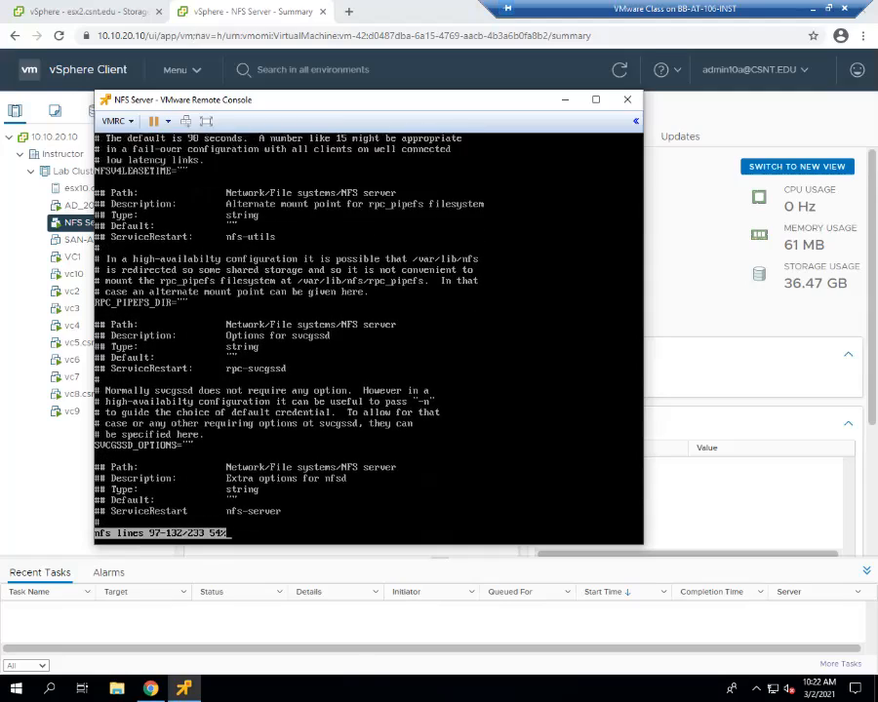
{"action": "key", "text": "Down"}
{"action": "key", "text": "Down"}
{"action": "key", "text": "Down"}
{"action": "key", "text": "Down"}
{"action": "key", "text": "Down"}
{"action": "key", "text": "Down"}
{"action": "key", "text": "Down"}
{"action": "key", "text": "Down"}
{"action": "key", "text": "Down"}
{"action": "key", "text": "Down"}
{"action": "key", "text": "Down"}
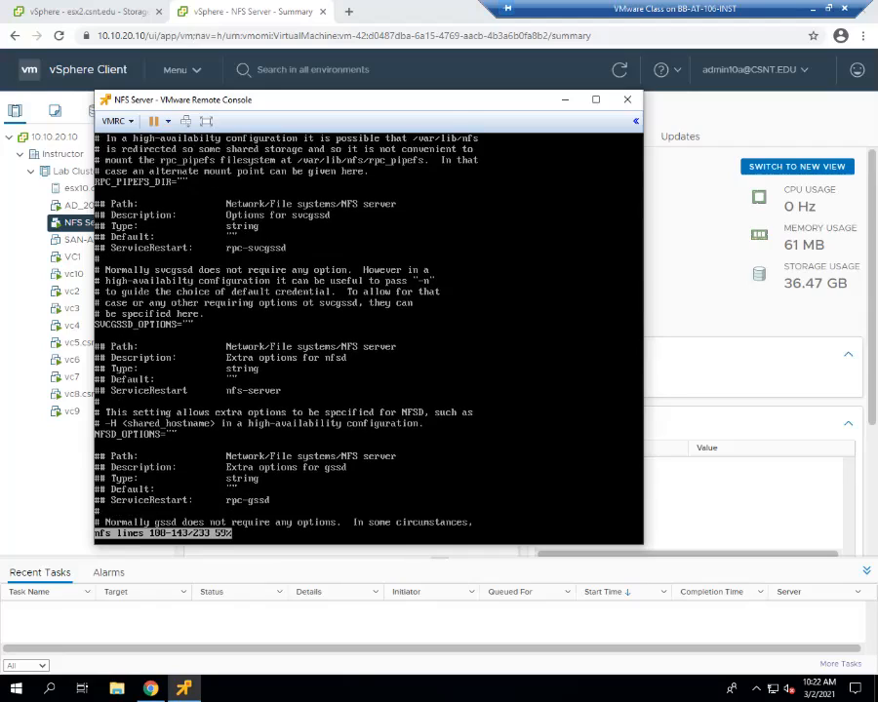
{"action": "key", "text": "Down"}
{"action": "key", "text": "Down"}
{"action": "key", "text": "Down"}
{"action": "key", "text": "Down"}
{"action": "key", "text": "Down"}
{"action": "key", "text": "Down"}
{"action": "key", "text": "Down"}
{"action": "key", "text": "Down"}
{"action": "key", "text": "Down"}
{"action": "key", "text": "Down"}
{"action": "key", "text": "Down"}
{"action": "key", "text": "Down"}
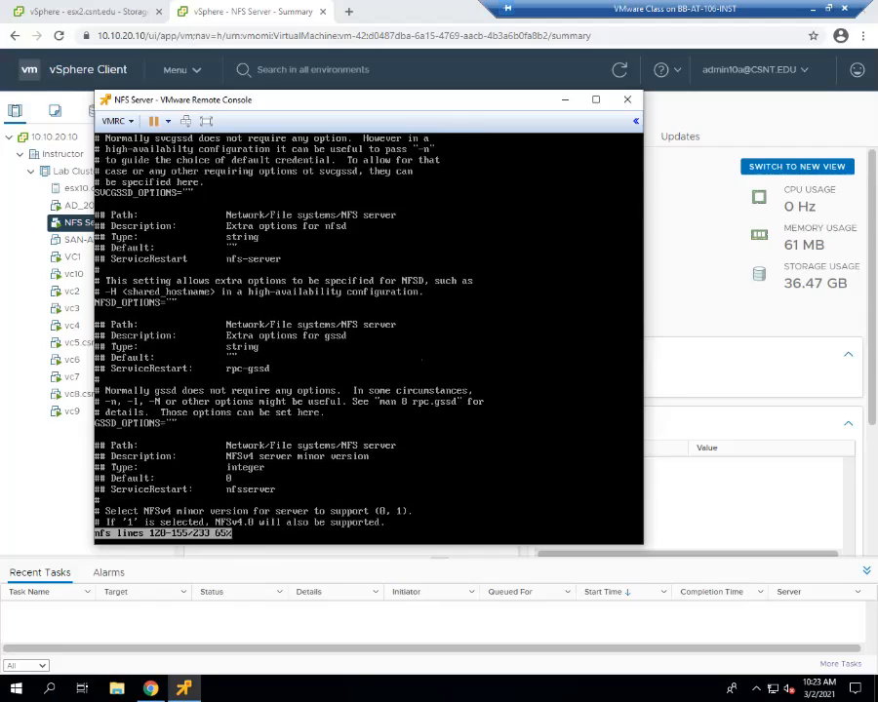
{"action": "key", "text": "Down"}
{"action": "key", "text": "Down"}
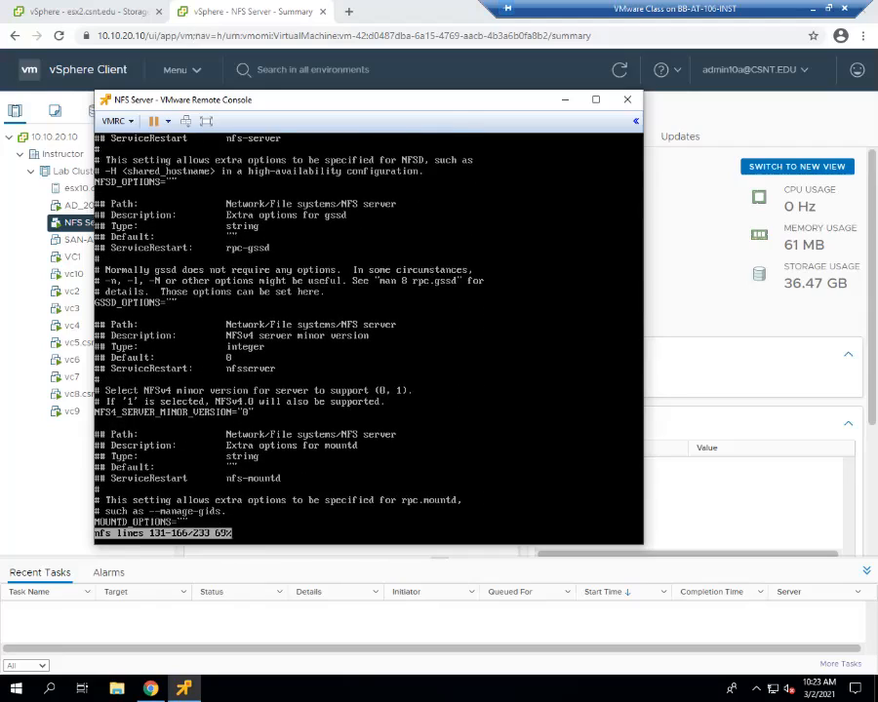
{"action": "key", "text": "Down"}
{"action": "key", "text": "Down"}
{"action": "key", "text": "Down"}
{"action": "key", "text": "Down"}
{"action": "key", "text": "Down"}
{"action": "key", "text": "Down"}
{"action": "key", "text": "Down"}
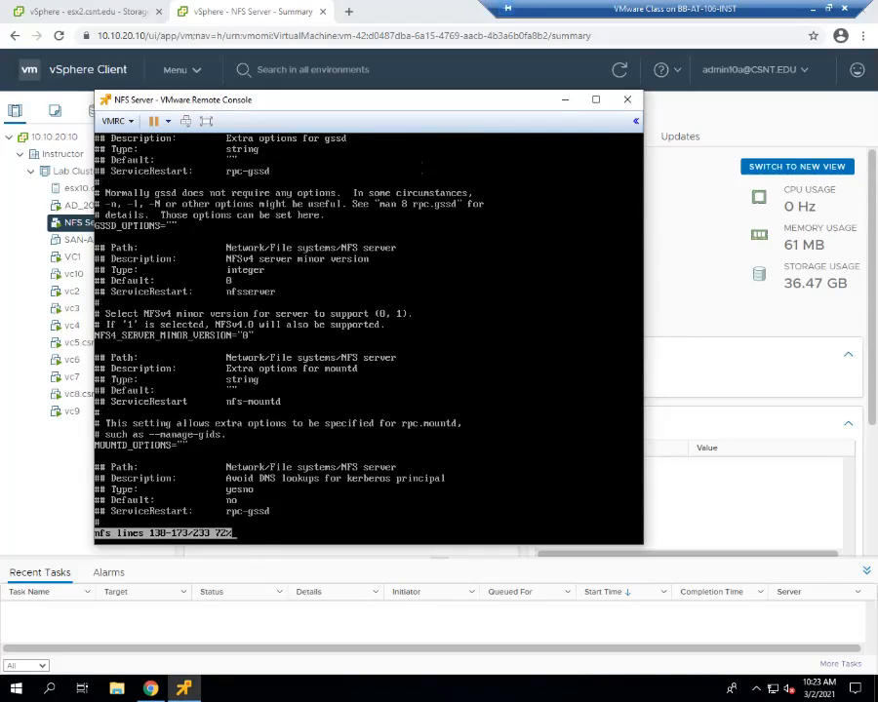
{"action": "key", "text": "Down"}
{"action": "key", "text": "Down"}
{"action": "key", "text": "Down"}
{"action": "key", "text": "Down"}
{"action": "key", "text": "Down"}
{"action": "key", "text": "Down"}
{"action": "key", "text": "Down"}
{"action": "key", "text": "Down"}
{"action": "key", "text": "Down"}
{"action": "key", "text": "Down"}
{"action": "key", "text": "Down"}
{"action": "key", "text": "Down"}
{"action": "key", "text": "Down"}
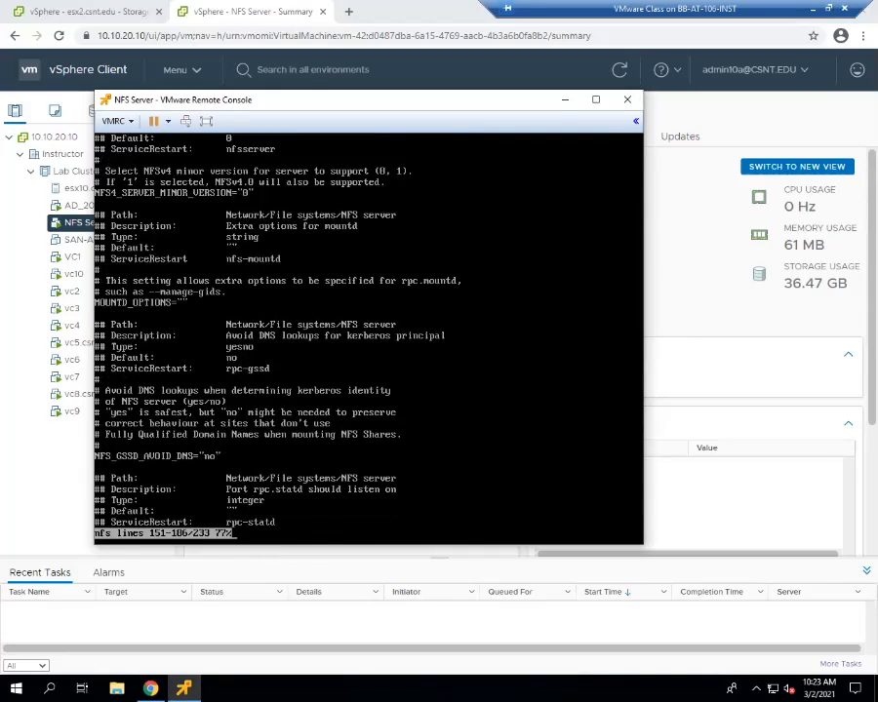
{"action": "key", "text": "Down"}
{"action": "key", "text": "Down"}
{"action": "key", "text": "Down"}
{"action": "key", "text": "Down"}
{"action": "key", "text": "Down"}
{"action": "key", "text": "Down"}
{"action": "key", "text": "Down"}
{"action": "key", "text": "Down"}
{"action": "key", "text": "Down"}
{"action": "key", "text": "Down"}
{"action": "key", "text": "Down"}
{"action": "key", "text": "Down"}
{"action": "key", "text": "Down"}
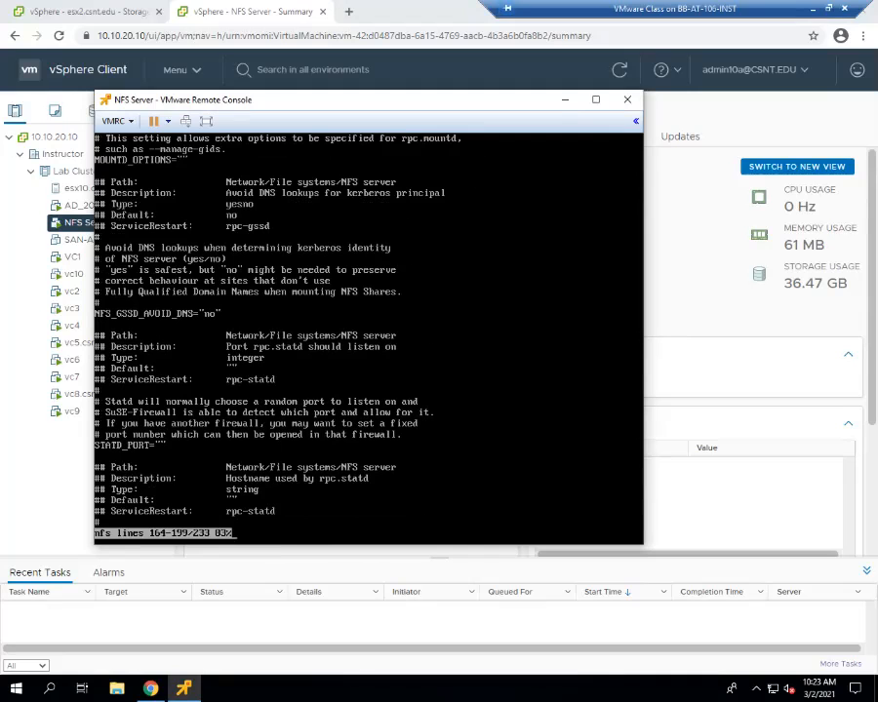
{"action": "key", "text": "Down"}
{"action": "key", "text": "Down"}
{"action": "key", "text": "Down"}
{"action": "key", "text": "Down"}
{"action": "key", "text": "Down"}
{"action": "key", "text": "Down"}
{"action": "key", "text": "Down"}
{"action": "key", "text": "Down"}
{"action": "key", "text": "Down"}
{"action": "key", "text": "Down"}
{"action": "key", "text": "Down"}
{"action": "key", "text": "Down"}
{"action": "key", "text": "Down"}
{"action": "key", "text": "Down"}
{"action": "key", "text": "Down"}
{"action": "key", "text": "Down"}
{"action": "key", "text": "Down"}
{"action": "key", "text": "Down"}
{"action": "key", "text": "Down"}
{"action": "key", "text": "Down"}
{"action": "key", "text": "Down"}
{"action": "key", "text": "Down"}
{"action": "key", "text": "Down"}
{"action": "key", "text": "Down"}
{"action": "key", "text": "Down"}
{"action": "key", "text": "Down"}
{"action": "key", "text": "Down"}
{"action": "key", "text": "Down"}
{"action": "key", "text": "Down"}
{"action": "key", "text": "Down"}
{"action": "key", "text": "Down"}
{"action": "key", "text": "Down"}
{"action": "key", "text": "Down"}
{"action": "key", "text": "Down"}
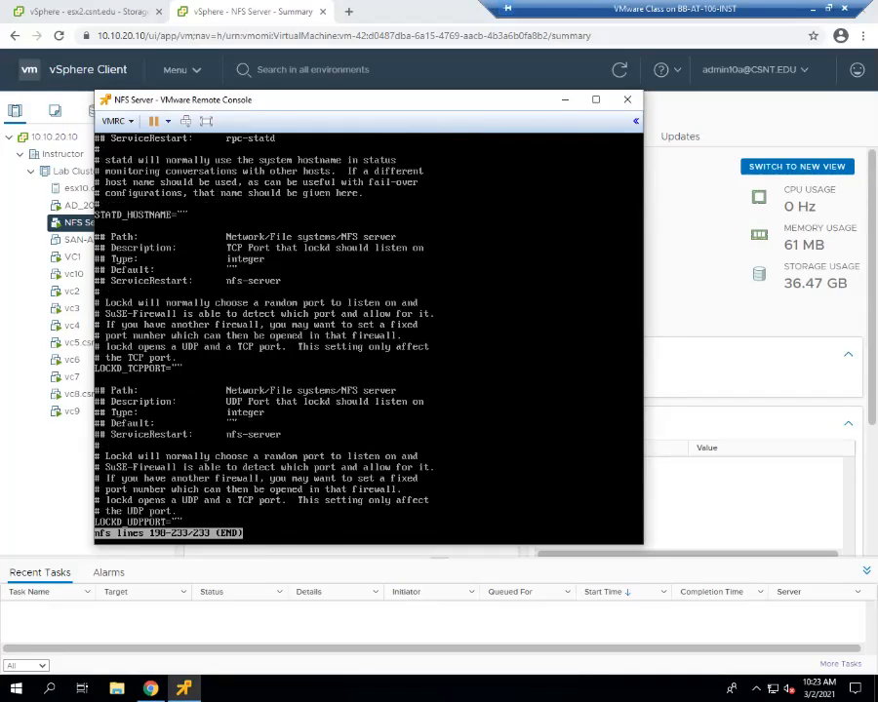
Quit the nfs file pager, go up to /etc with 'cd ..', and list its contents.
{"action": "key", "text": "q"}
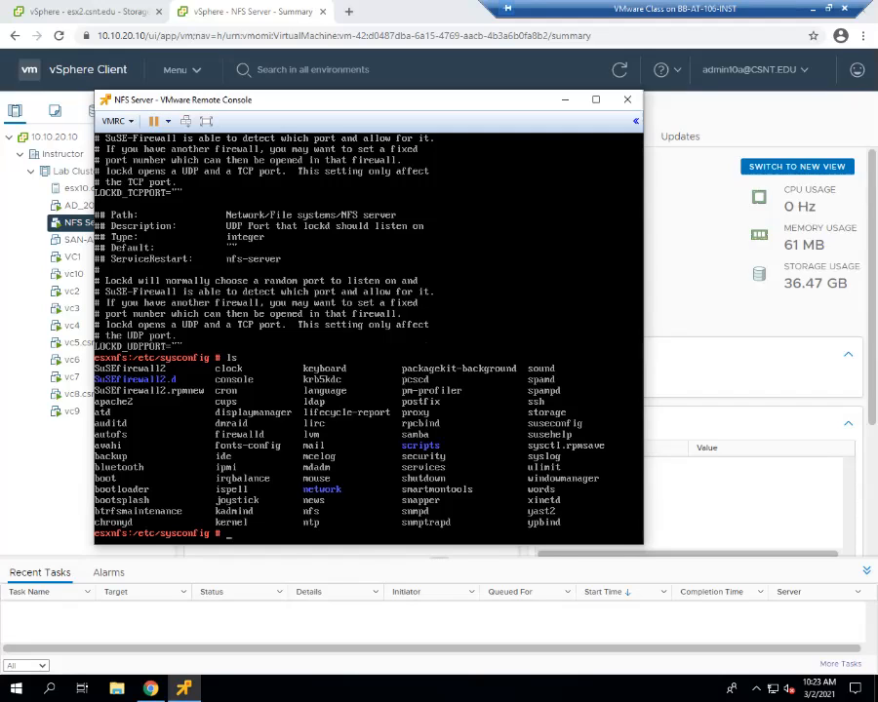
{"action": "type", "text": "d .."}
{"action": "key", "text": "Return"}
{"action": "type", "text": "ls"}
{"action": "key", "text": "Return"}
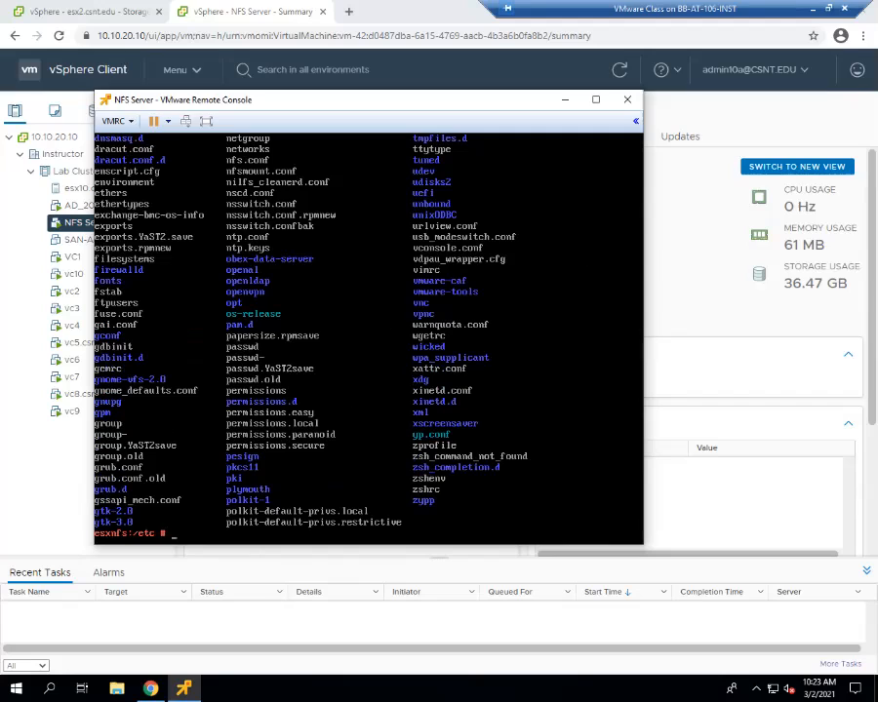
Run 'less exports' at the /etc prompt to show /export's rw, no_root_squash, sync options.
{"action": "type", "text": "less exports"}
{"action": "key", "text": "Return"}
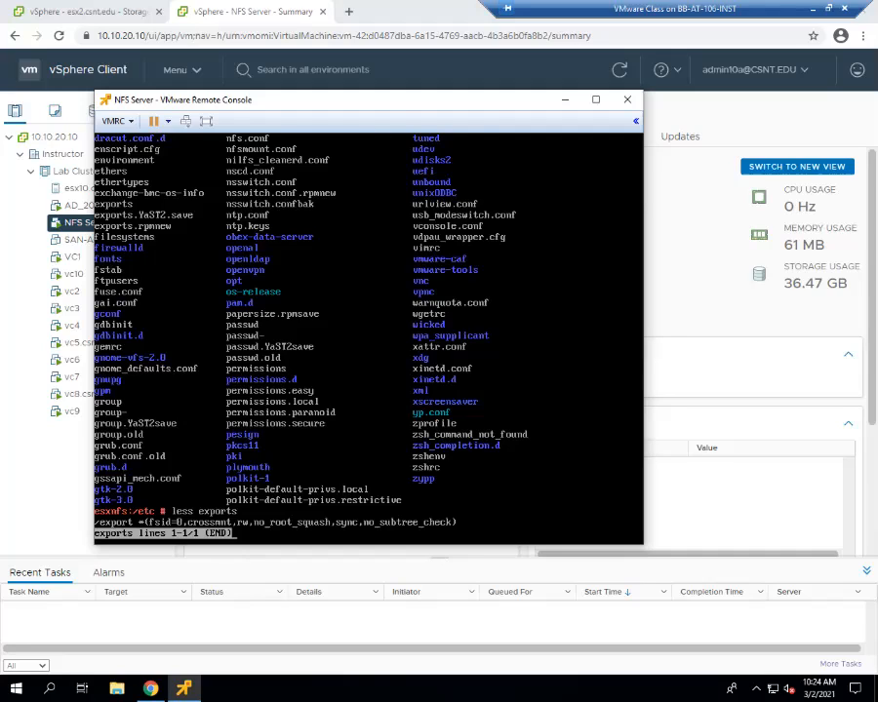
{"action": "key", "text": "Return"}
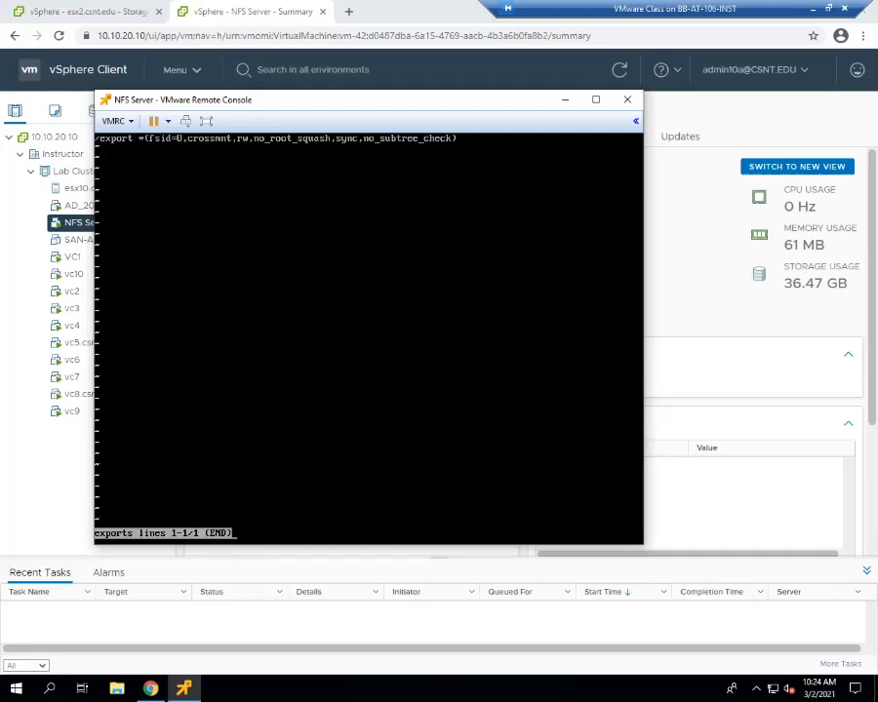
{"action": "key", "text": "Right"}
{"action": "key", "text": "Right"}
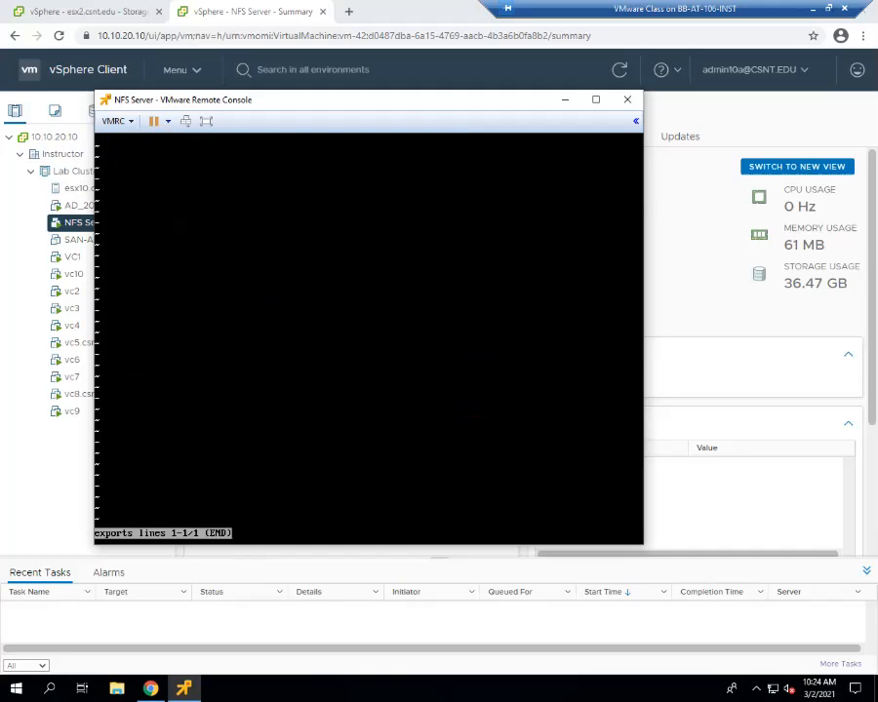
{"action": "key", "text": "Left"}
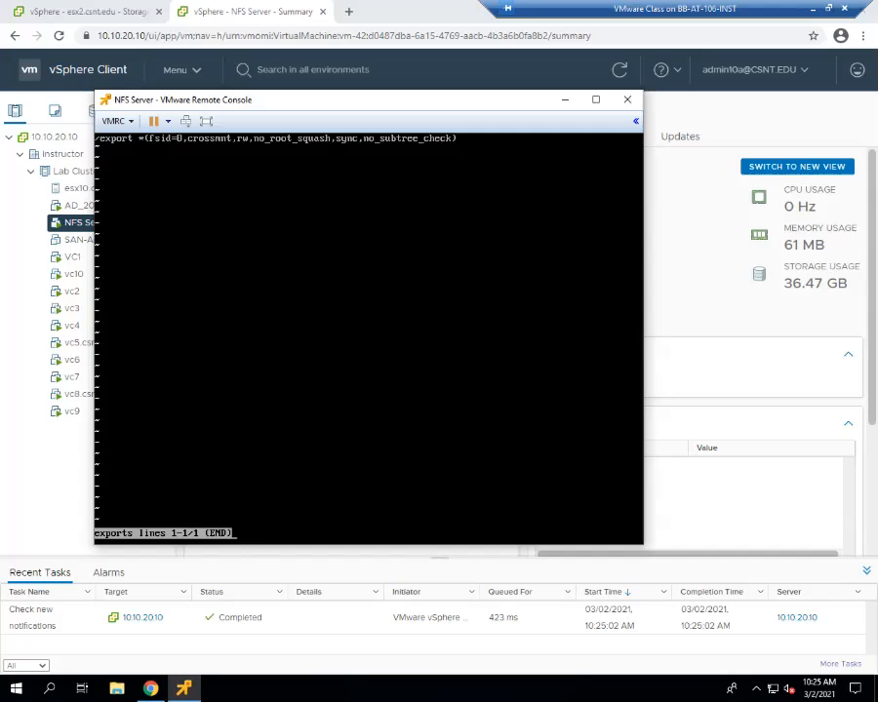
Drag the console window aside to reveal the NFS Server summary behind it.
{"action": "left_click_drag", "start_coordinate": [250, 104], "coordinate": [302, 110]}
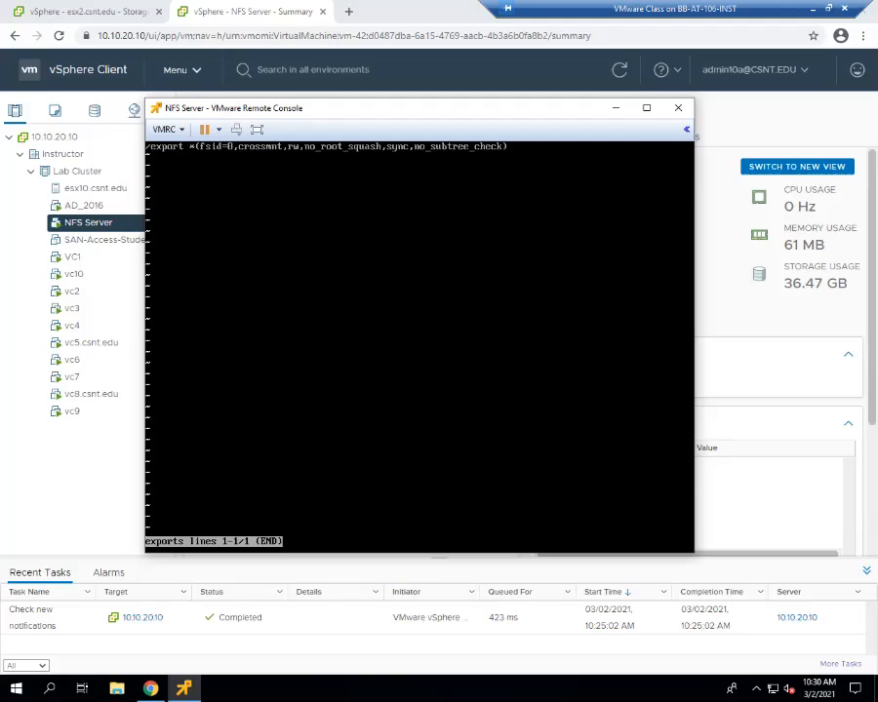
Quit the exports viewer and change into the /export directory.
{"action": "key", "text": "q"}
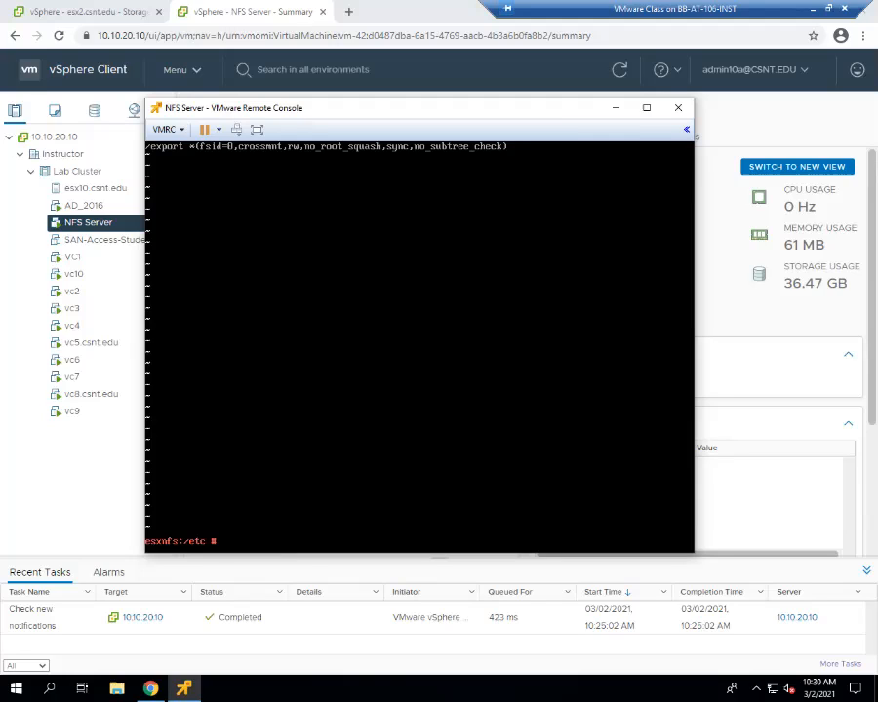
{"action": "type", "text": "cd /etc"}
{"action": "key", "text": "BackSpace"}
{"action": "key", "text": "BackSpace"}
{"action": "key", "text": "BackSpace"}
{"action": "key", "text": "BackSpace"}
{"action": "type", "text": "/expot"}
{"action": "key", "text": "BackSpace"}
{"action": "type", "text": "rt"}
{"action": "key", "text": "Return"}
List /export with ls and ls -l, showing ISO, vCLS (1), .vSphere-HA and .dvsData.
{"action": "type", "text": "ls"}
{"action": "key", "text": "Return"}
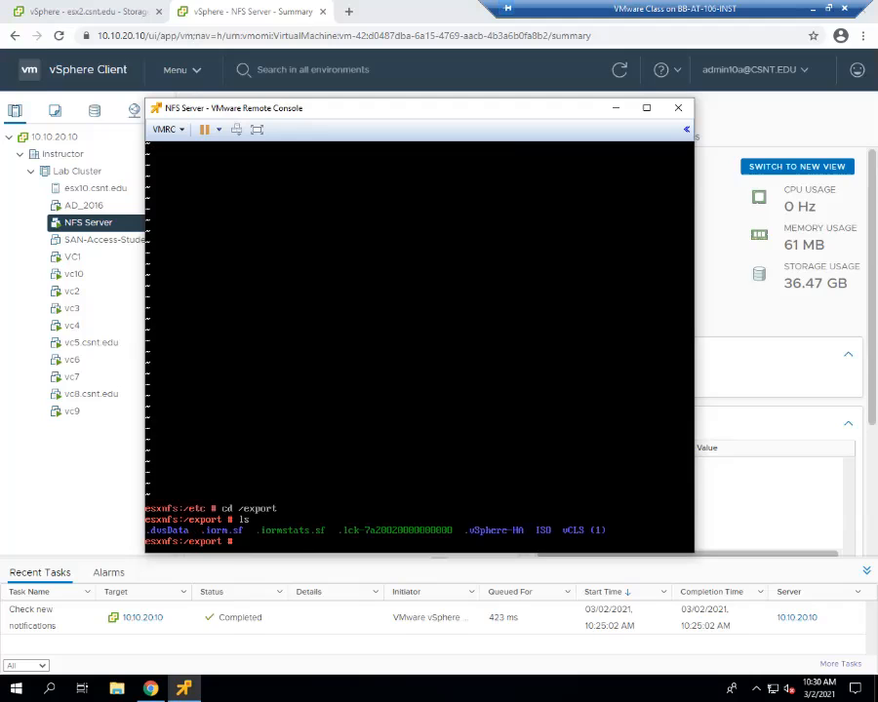
{"action": "type", "text": "ls -l"}
{"action": "key", "text": "Return"}
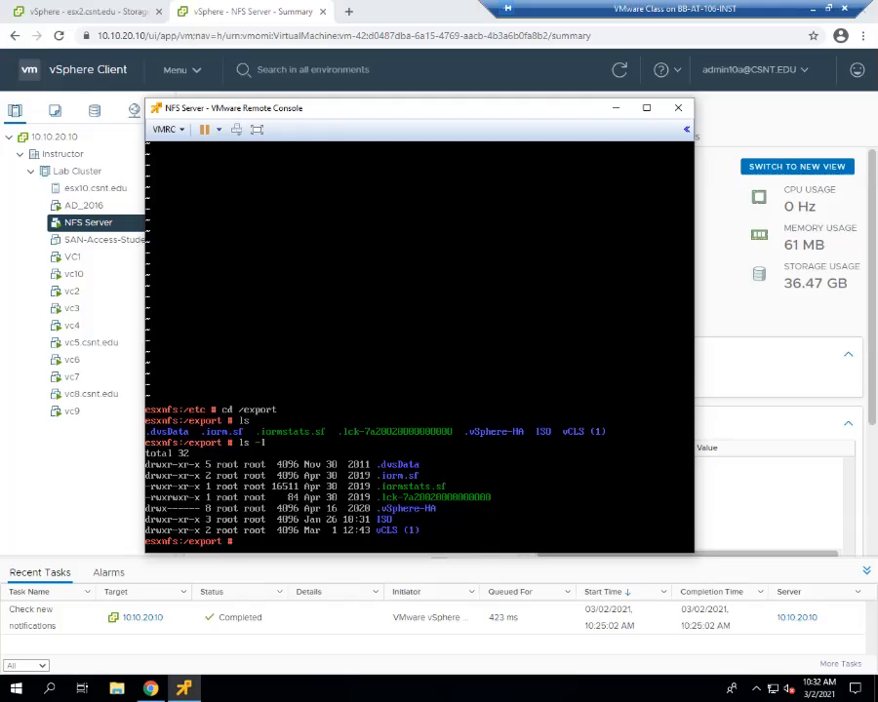
Clear the console screen and return to the home directory with cd.
{"action": "type", "text": "e"}
{"action": "key", "text": "BackSpace"}
{"action": "type", "text": "clear"}
{"action": "key", "text": "Return"}
{"action": "type", "text": "cd"}
{"action": "key", "text": "Return"}
Clear the screen again, close the NFS Server console and minimize the remote session.
{"action": "type", "text": "clear"}
{"action": "key", "text": "Return"}
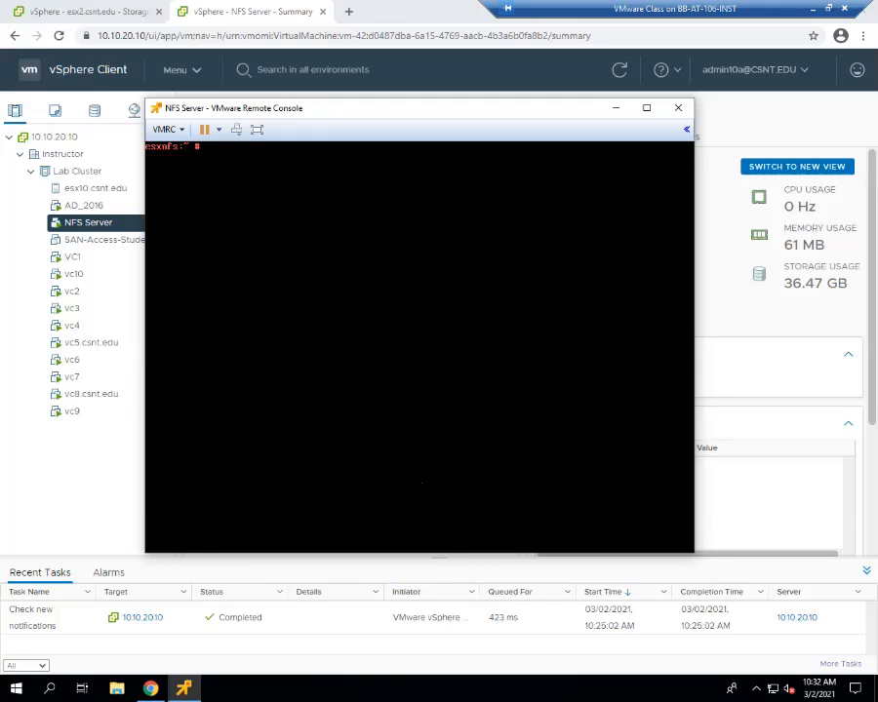
{"action": "left_click", "coordinate": [678, 108]}
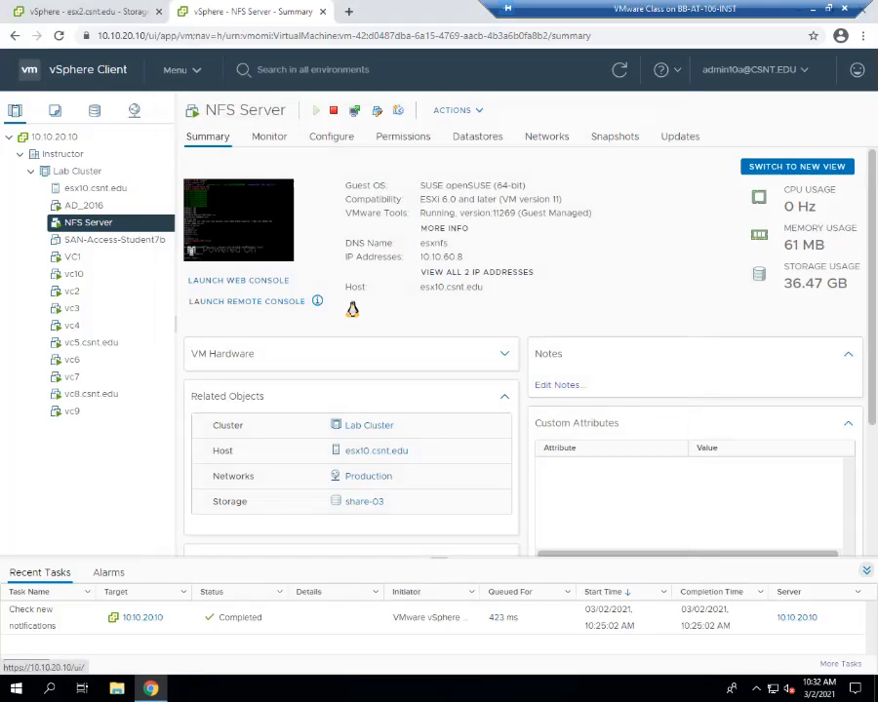
{"action": "left_click", "coordinate": [813, 9]}
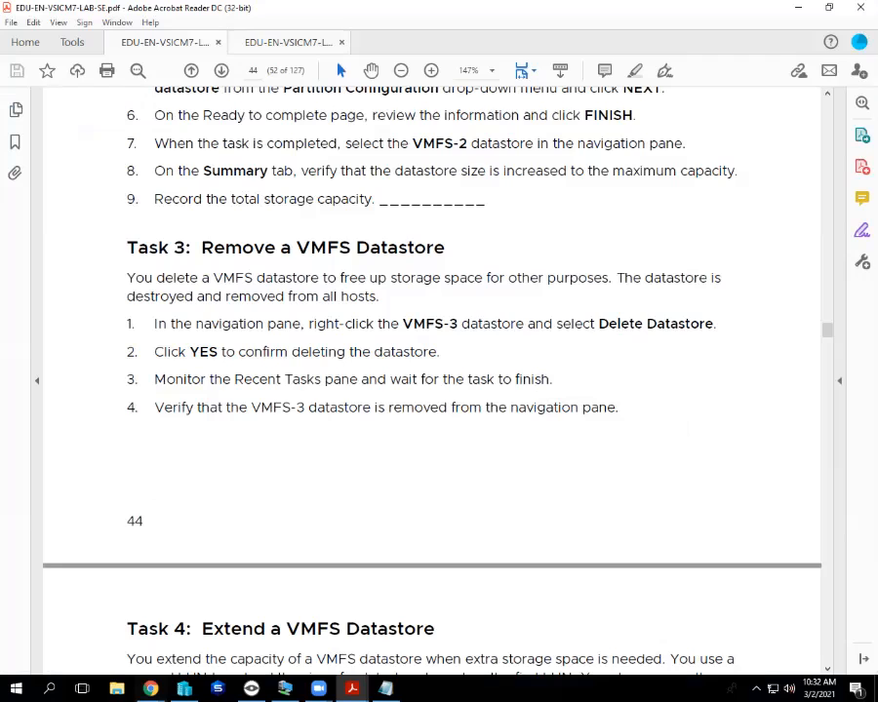
Switch to the EDU-EN-VSICM7-LEC-SE lecture PDF and scroll to page 6-69 About vSAN Datastores.
{"action": "left_click", "coordinate": [239, 43]}
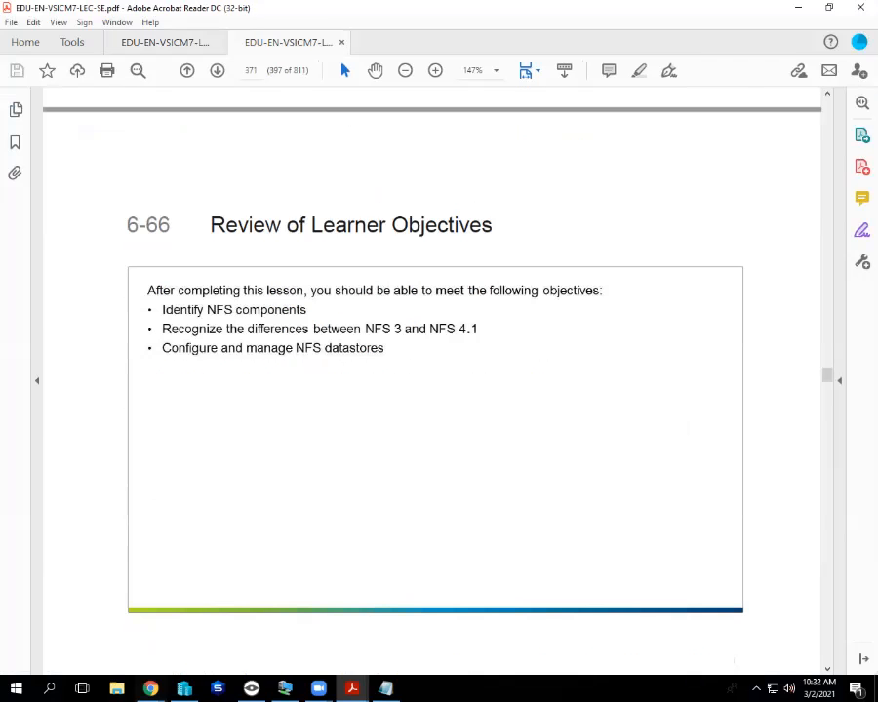
{"action": "scroll", "coordinate": [432, 381], "scroll_direction": "down", "scroll_amount": 12}
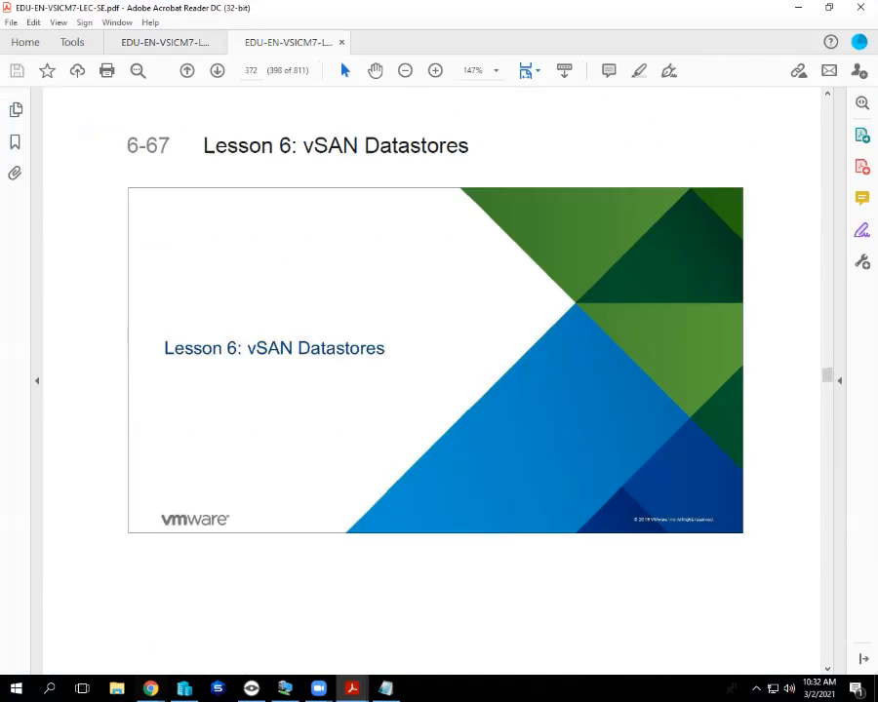
{"action": "scroll", "coordinate": [433, 381], "scroll_direction": "down", "scroll_amount": 4}
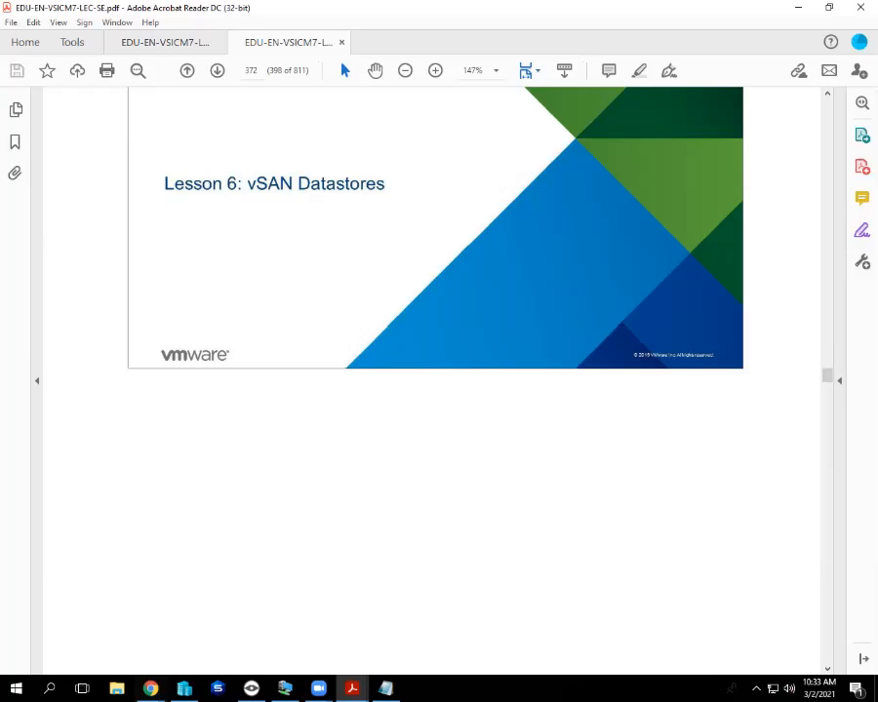
{"action": "scroll", "coordinate": [435, 371], "scroll_direction": "down", "scroll_amount": 1}
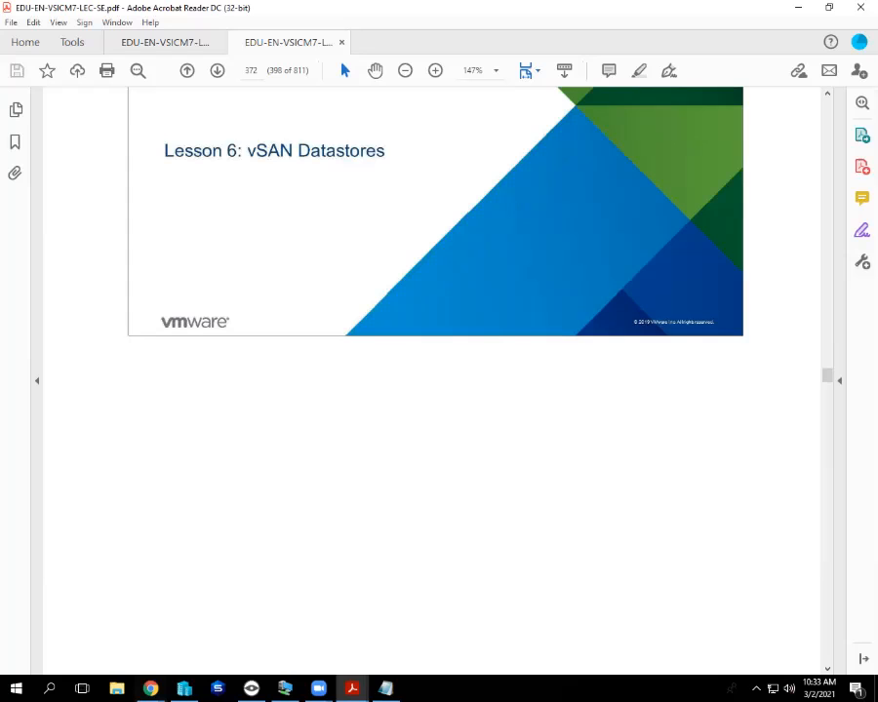
{"action": "scroll", "coordinate": [435, 380], "scroll_direction": "down", "scroll_amount": 10}
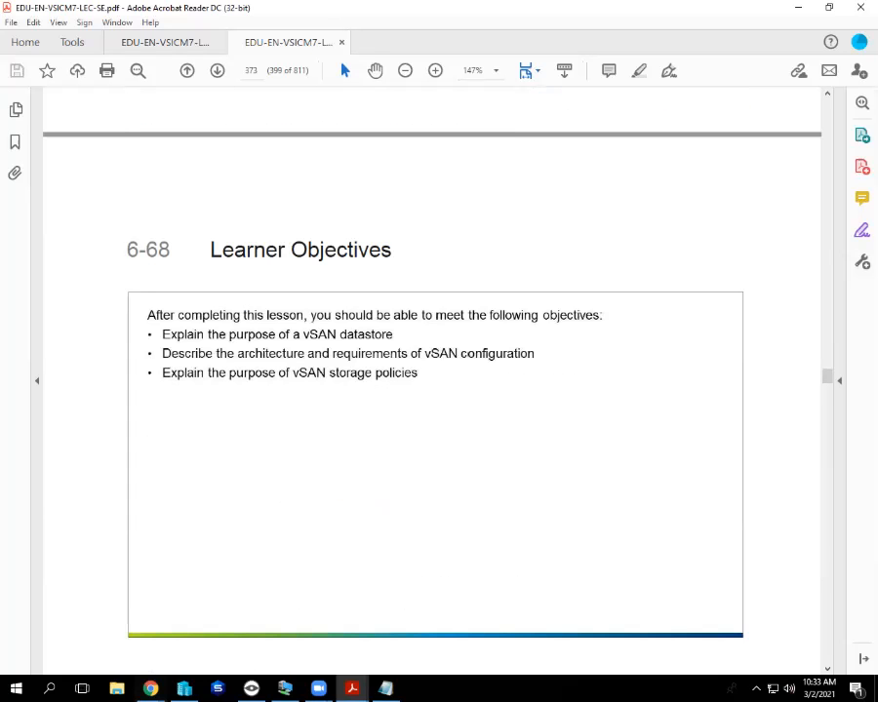
{"action": "scroll", "coordinate": [435, 381], "scroll_direction": "down", "scroll_amount": 12}
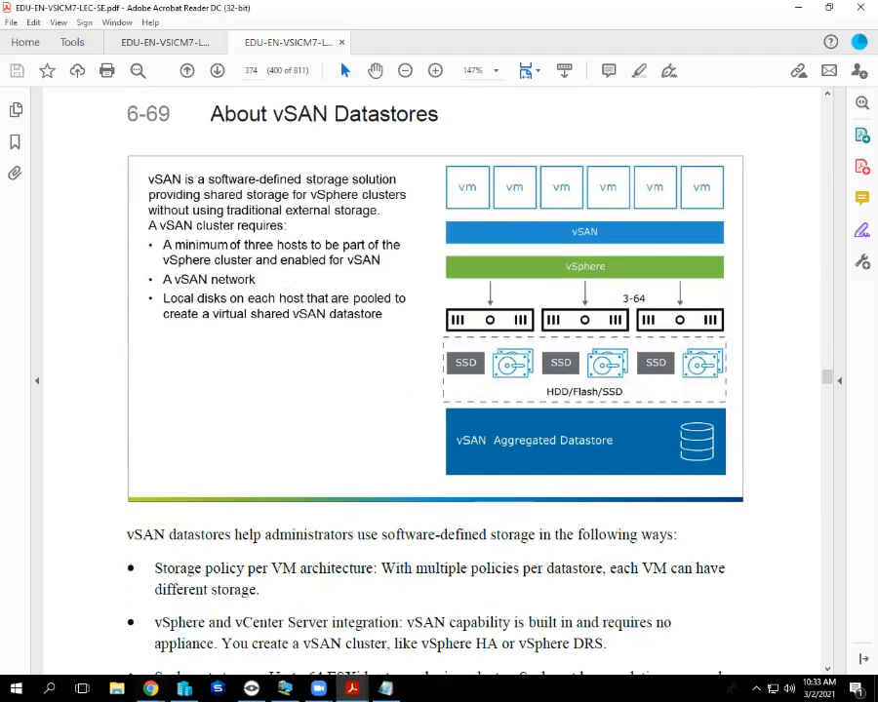
{"action": "scroll", "coordinate": [435, 380], "scroll_direction": "up", "scroll_amount": 1}
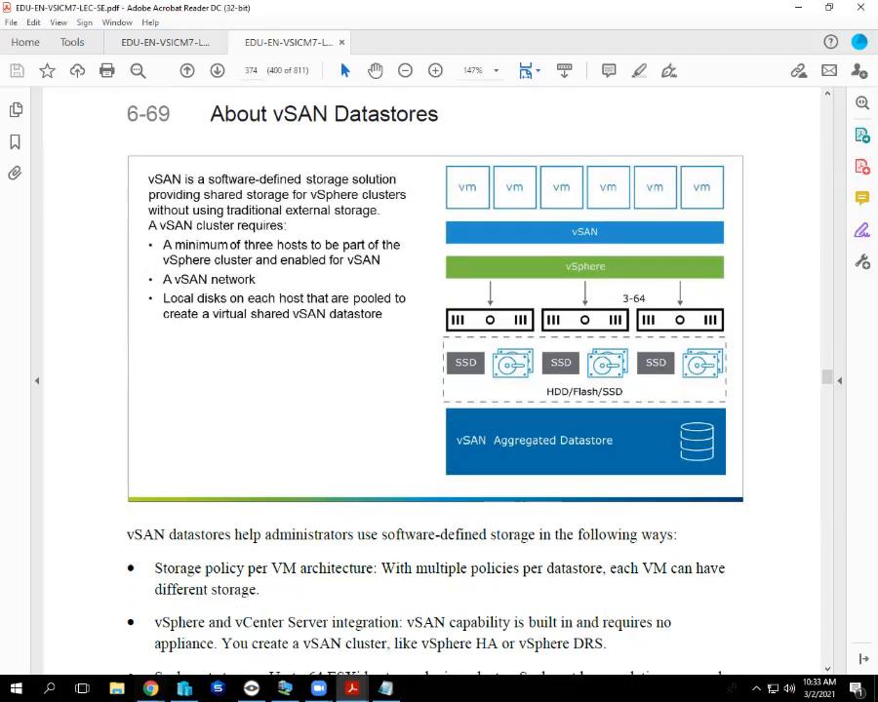
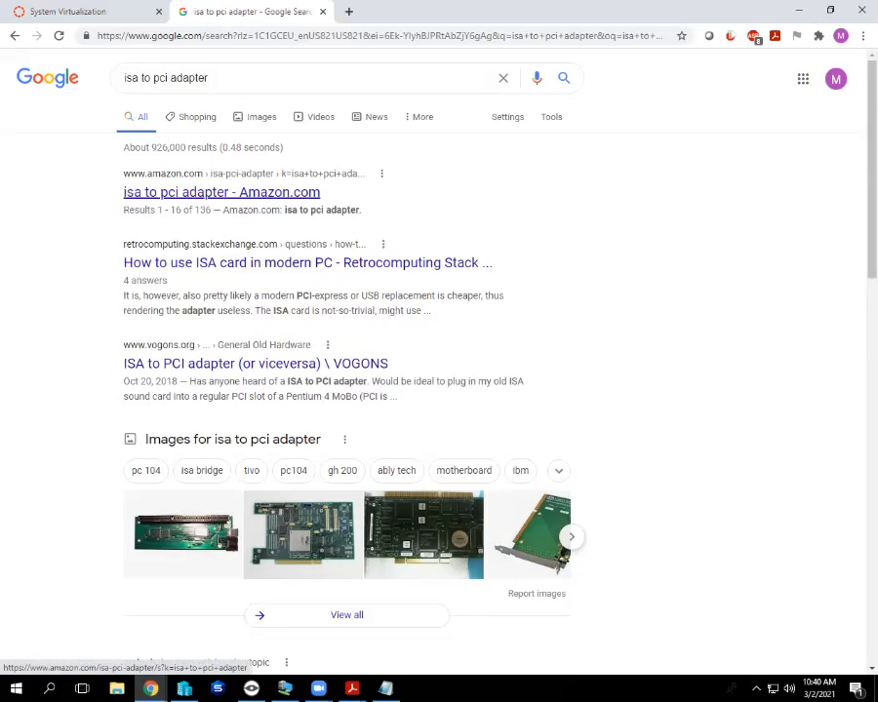
Browse Amazon's 'isa to pci adapter' listings, including a $18.75 PCI-E to PCI adapter, then return to Google.
{"action": "left_click", "coordinate": [222, 193]}
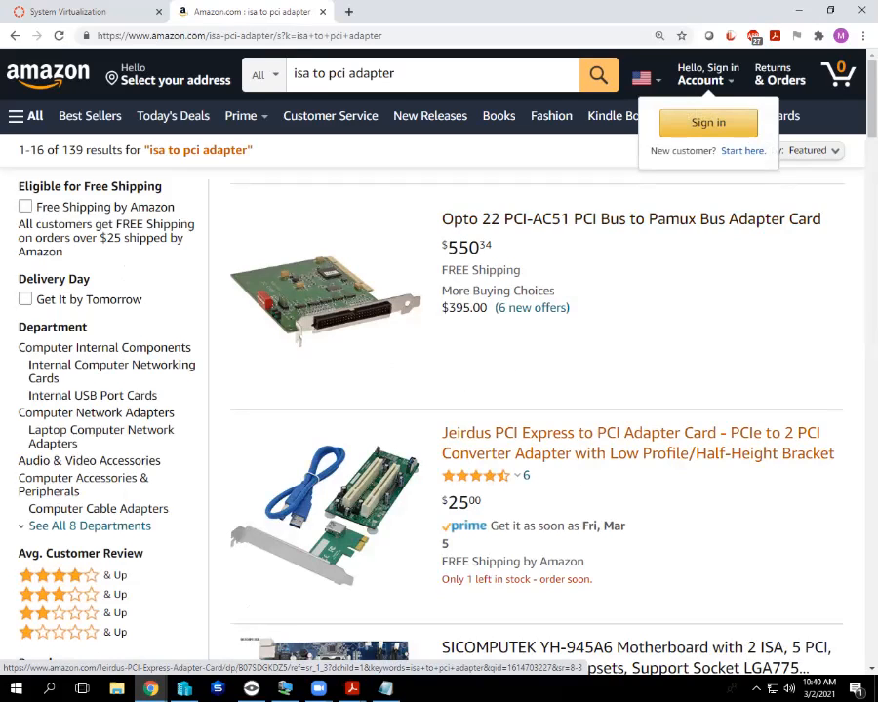
{"action": "scroll", "coordinate": [546, 390], "scroll_direction": "down", "scroll_amount": 2}
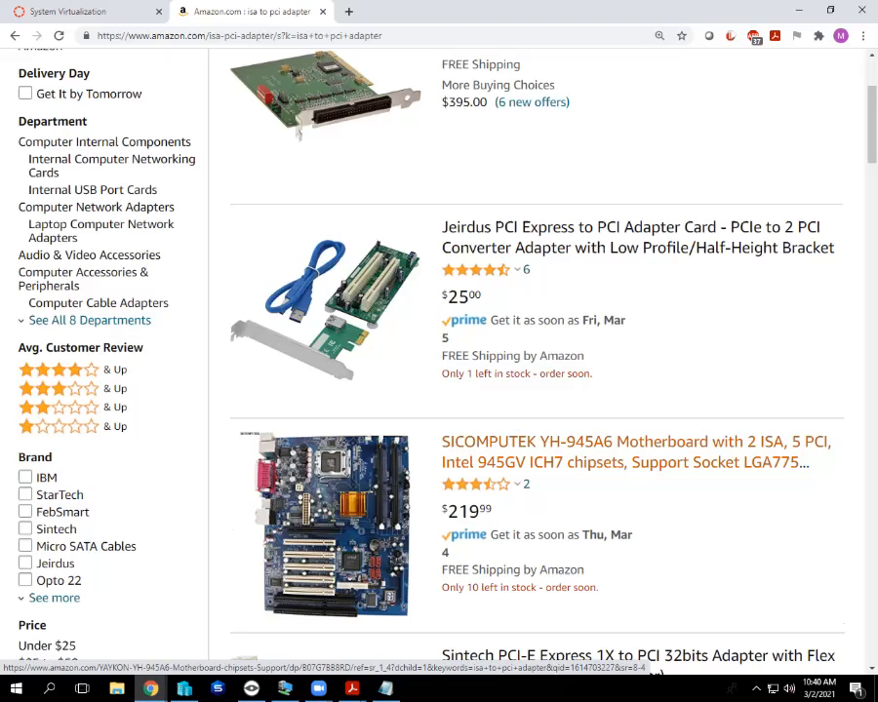
{"action": "scroll", "coordinate": [624, 454], "scroll_direction": "down", "scroll_amount": 5}
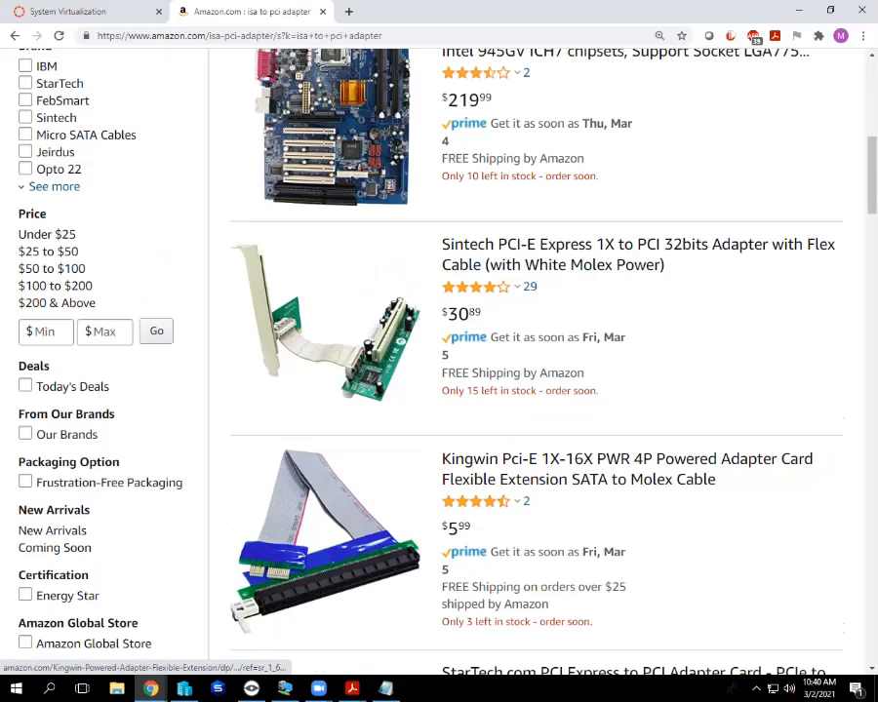
{"action": "scroll", "coordinate": [327, 546], "scroll_direction": "down", "scroll_amount": 4}
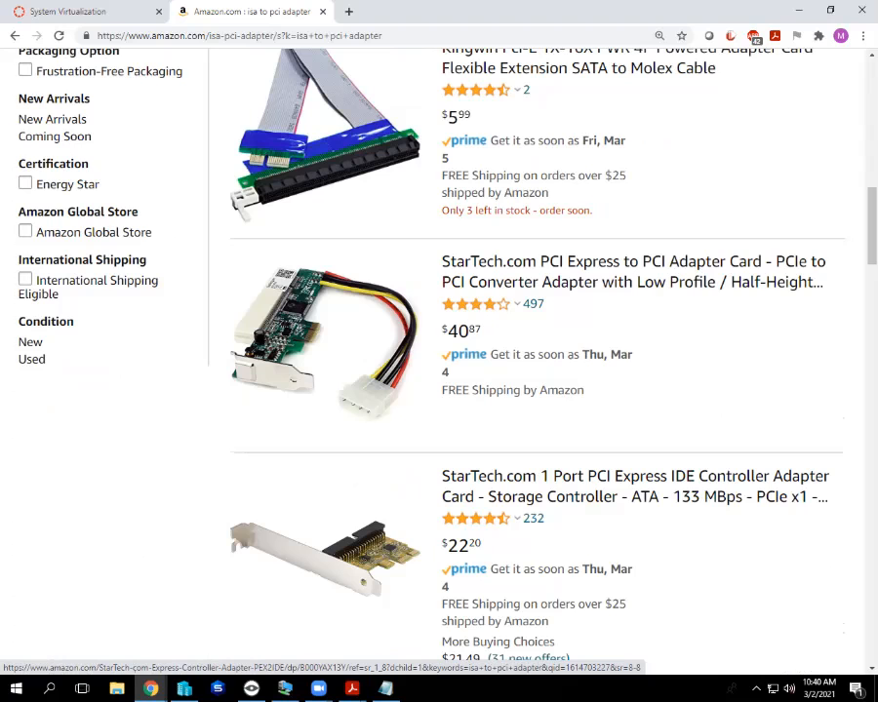
{"action": "scroll", "coordinate": [327, 547], "scroll_direction": "up", "scroll_amount": 10}
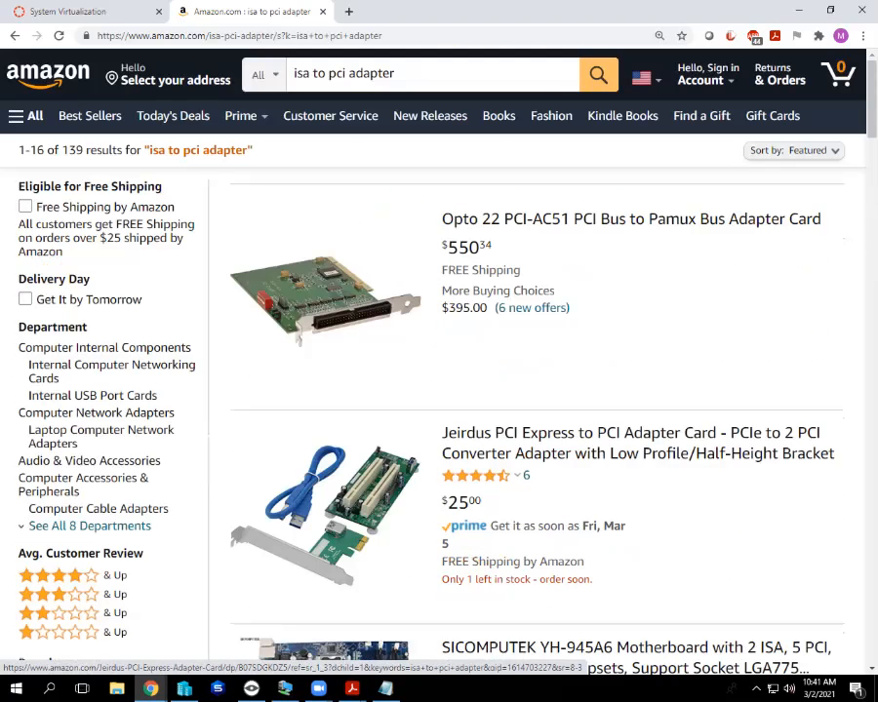
{"action": "scroll", "coordinate": [327, 547], "scroll_direction": "down", "scroll_amount": 14}
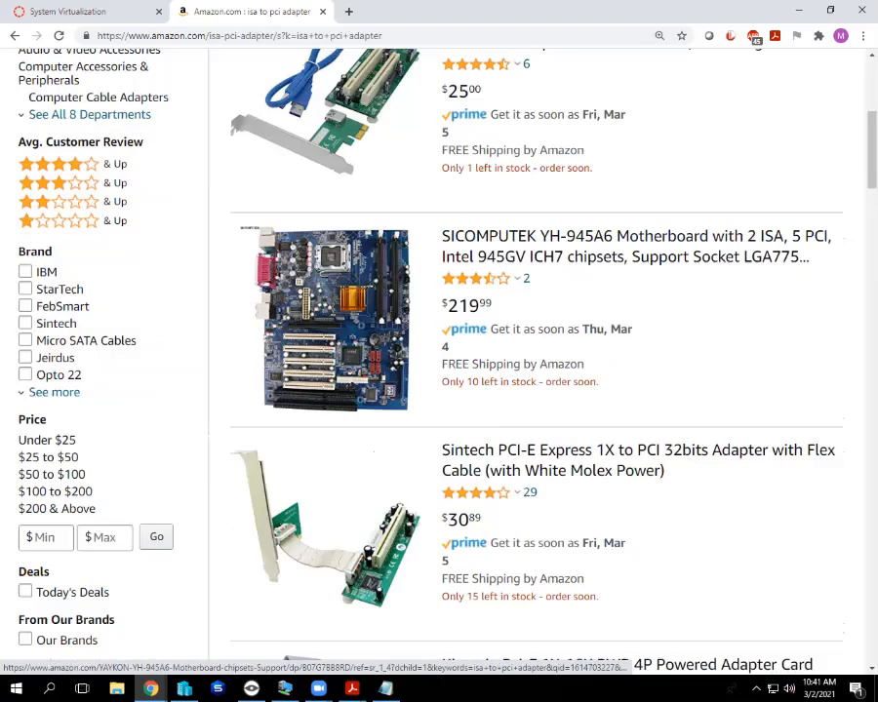
{"action": "scroll", "coordinate": [327, 546], "scroll_direction": "down", "scroll_amount": 5}
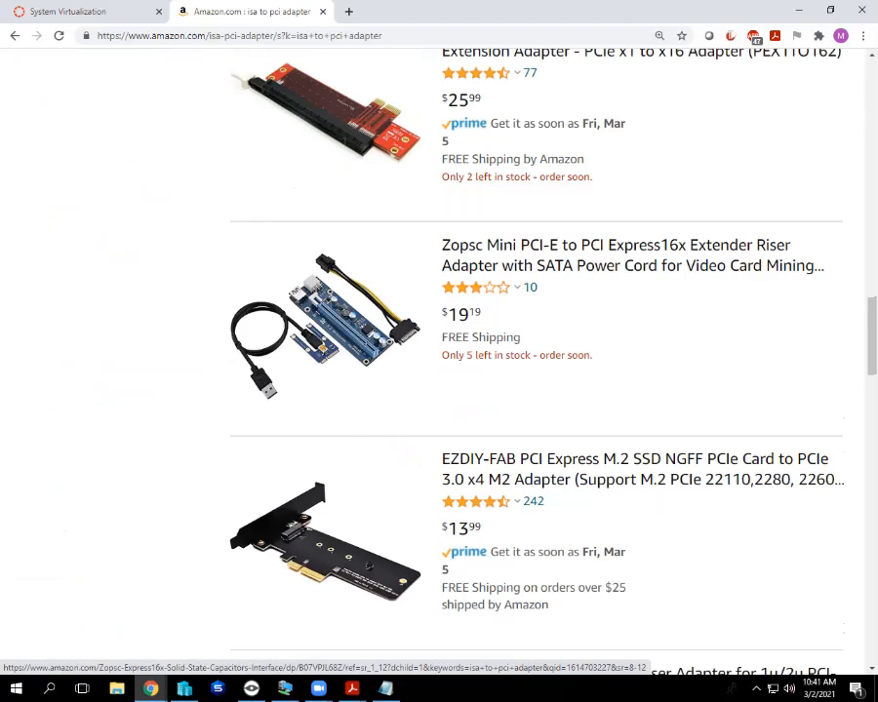
{"action": "scroll", "coordinate": [439, 391], "scroll_direction": "down", "scroll_amount": 5}
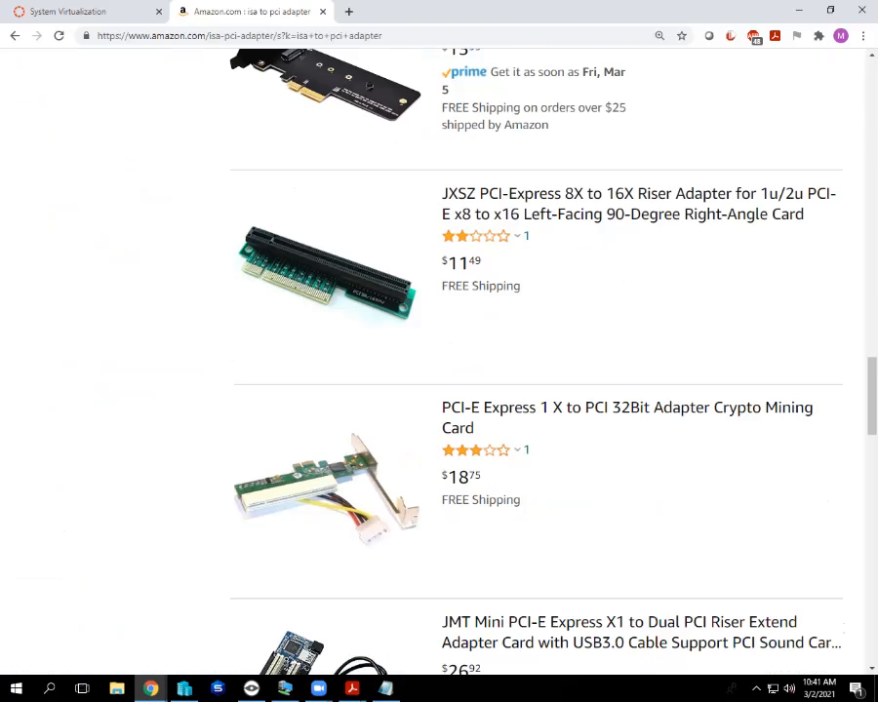
{"action": "scroll", "coordinate": [439, 390], "scroll_direction": "down", "scroll_amount": 4}
{"action": "scroll", "coordinate": [439, 390], "scroll_direction": "up", "scroll_amount": 5}
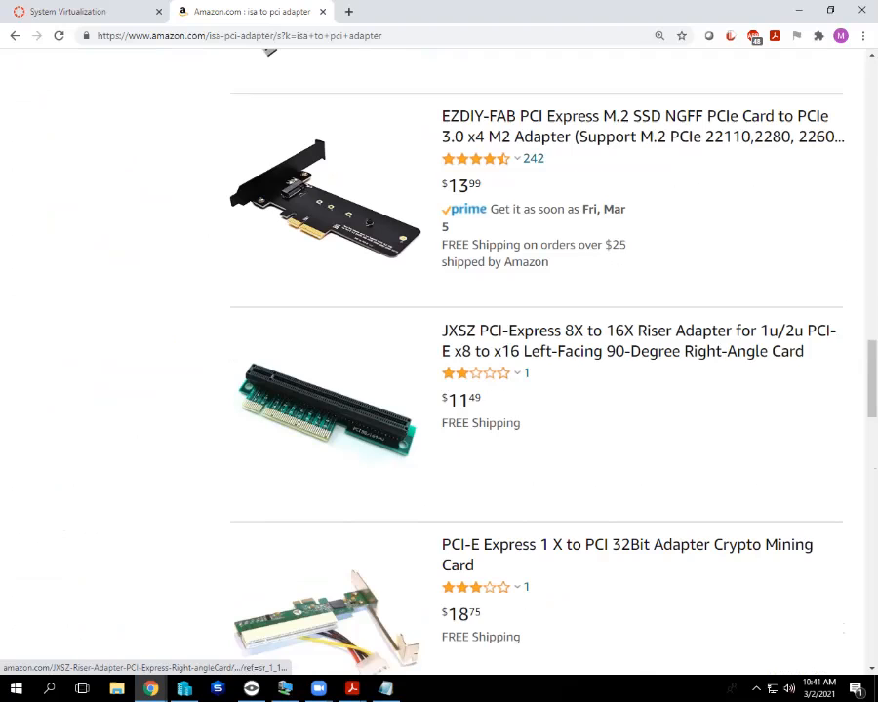
{"action": "scroll", "coordinate": [439, 391], "scroll_direction": "down", "scroll_amount": 2}
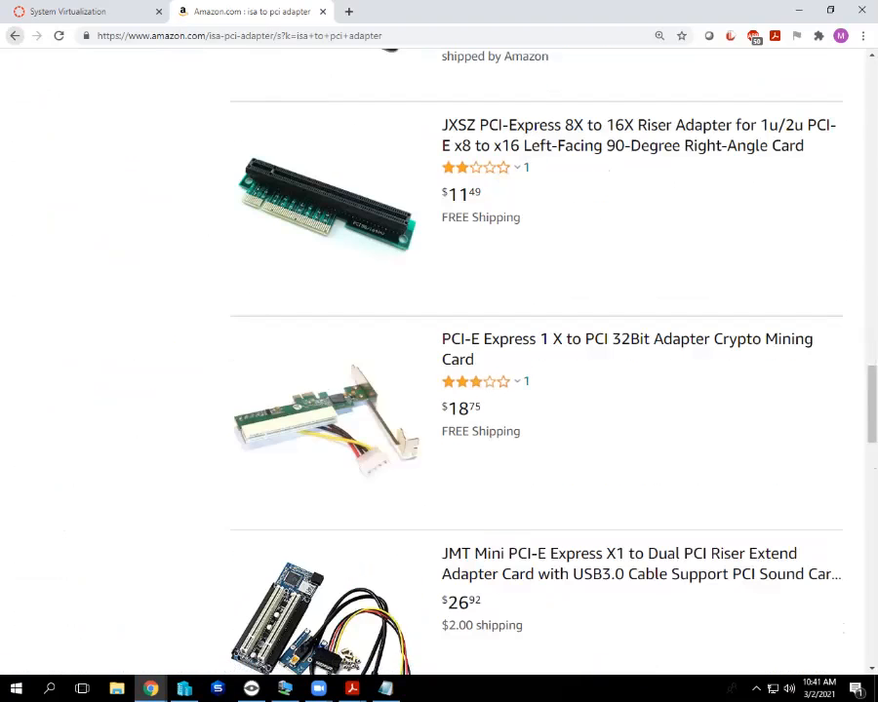
{"action": "left_click", "coordinate": [15, 36]}
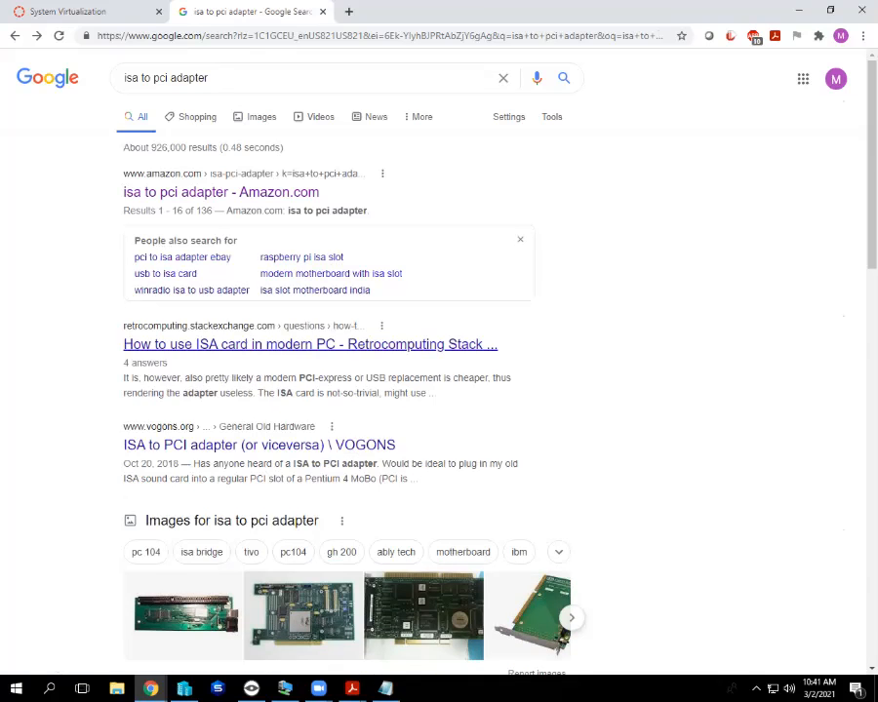
Read the Retrocomputing Stack Exchange answers about ISA cards in modern PCs, then close that tab.
{"action": "left_click", "coordinate": [310, 345]}
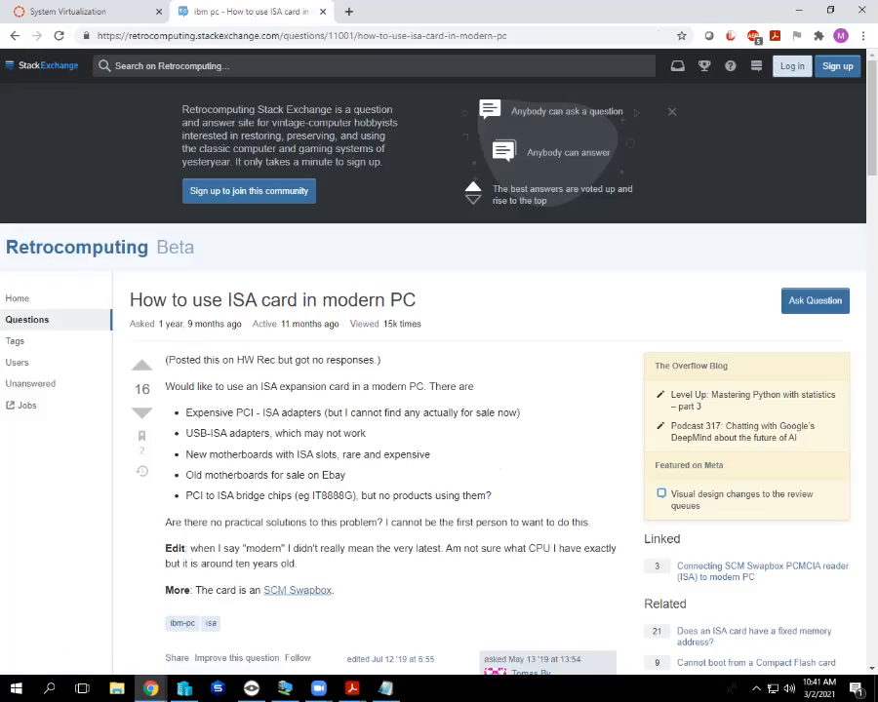
{"action": "scroll", "coordinate": [439, 390], "scroll_direction": "down", "scroll_amount": 4}
{"action": "scroll", "coordinate": [439, 390], "scroll_direction": "down", "scroll_amount": 8}
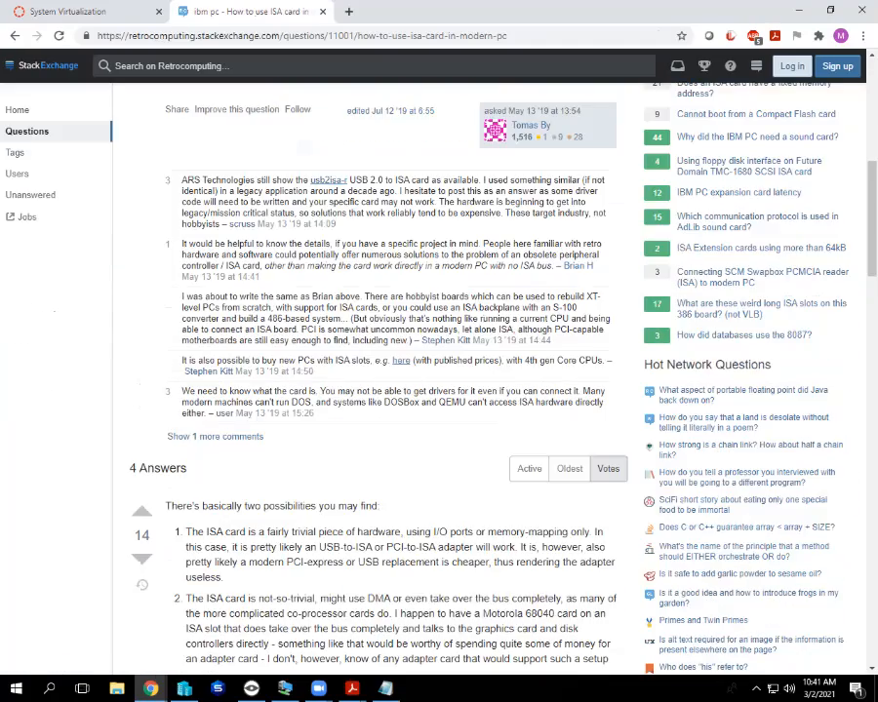
{"action": "scroll", "coordinate": [439, 390], "scroll_direction": "down", "scroll_amount": 1}
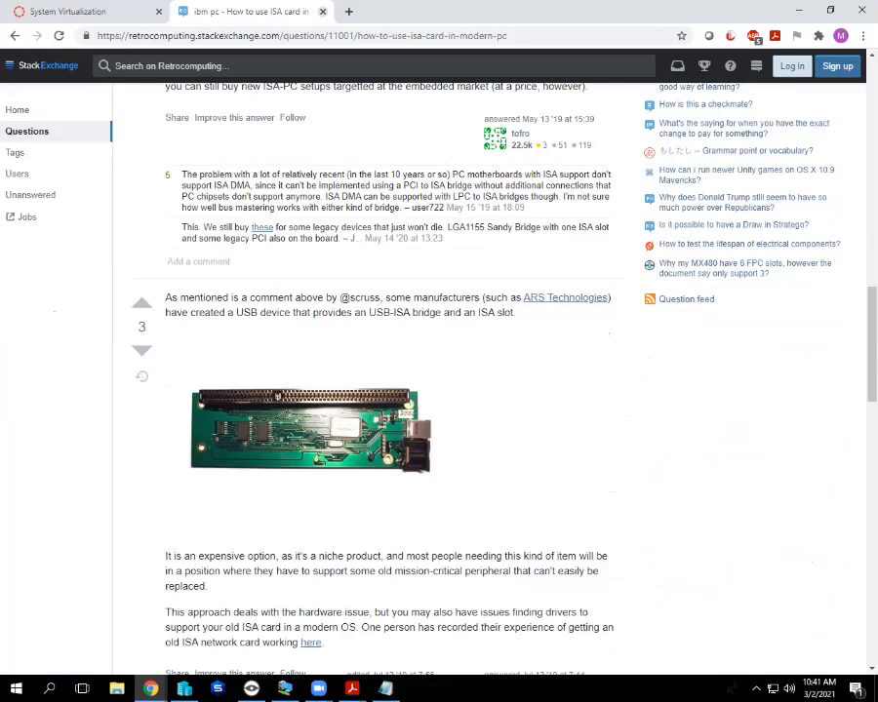
{"action": "left_click", "coordinate": [322, 12]}
{"action": "scroll", "coordinate": [408, 390], "scroll_direction": "down", "scroll_amount": 1}
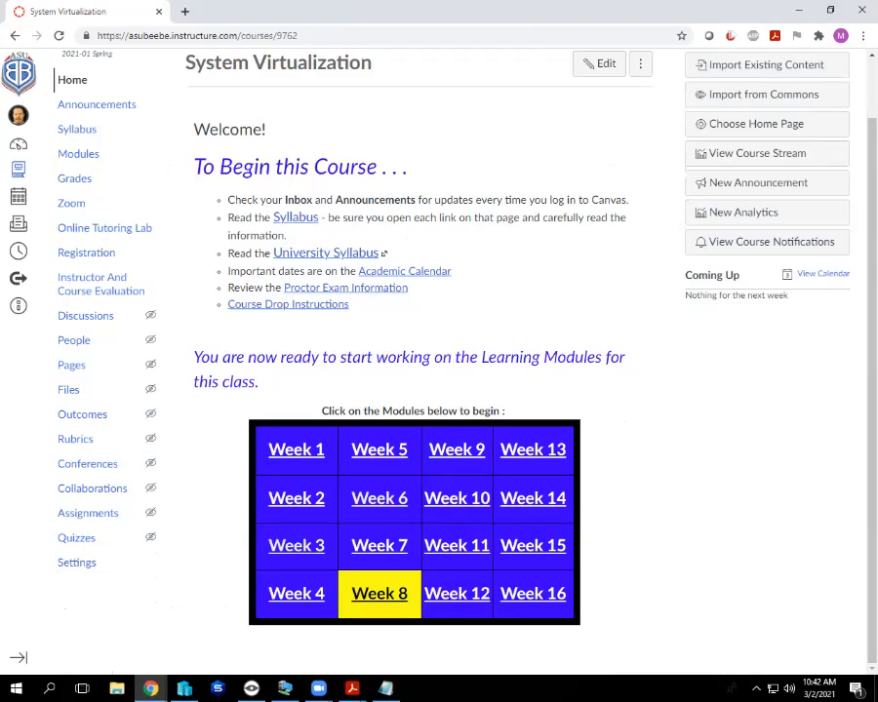
Switch from Chrome to the lab PDF in Adobe Acrobat Reader with Alt+Tab.
{"action": "key", "text": "alt+Tab"}
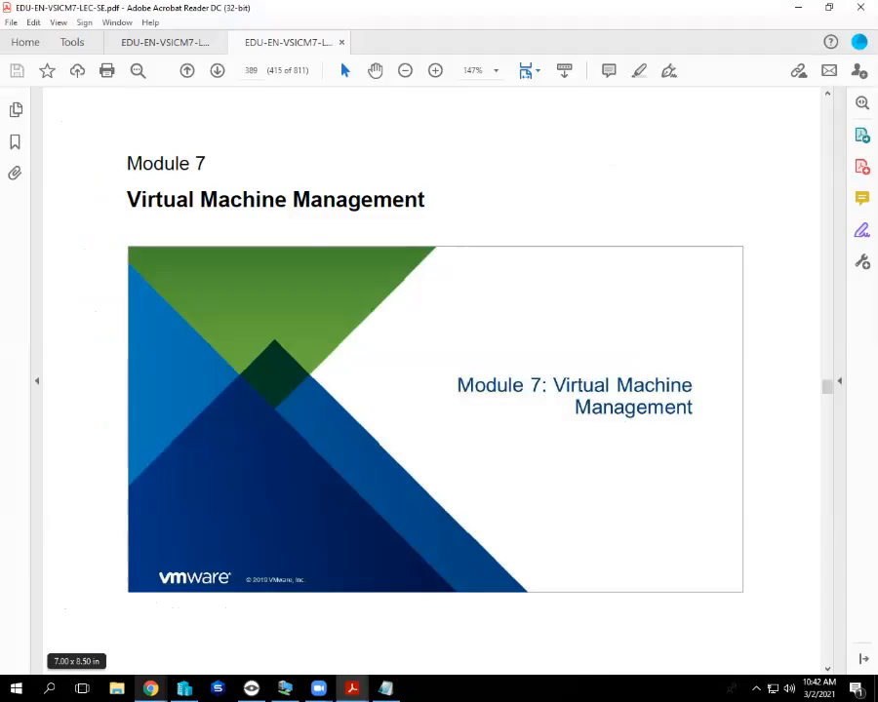
Bring the remote vSphere Client session with the NFS Server summary to the front.
{"action": "left_click", "coordinate": [285, 689]}
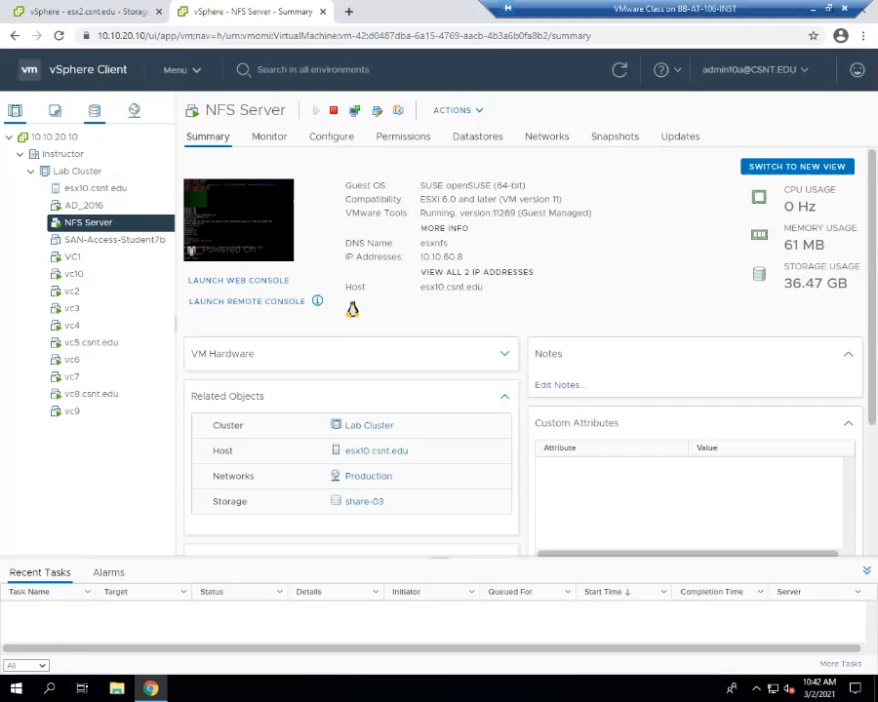
Select host esx10.csnt.edu and show its storage adapters under Configure.
{"action": "left_click", "coordinate": [95, 188]}
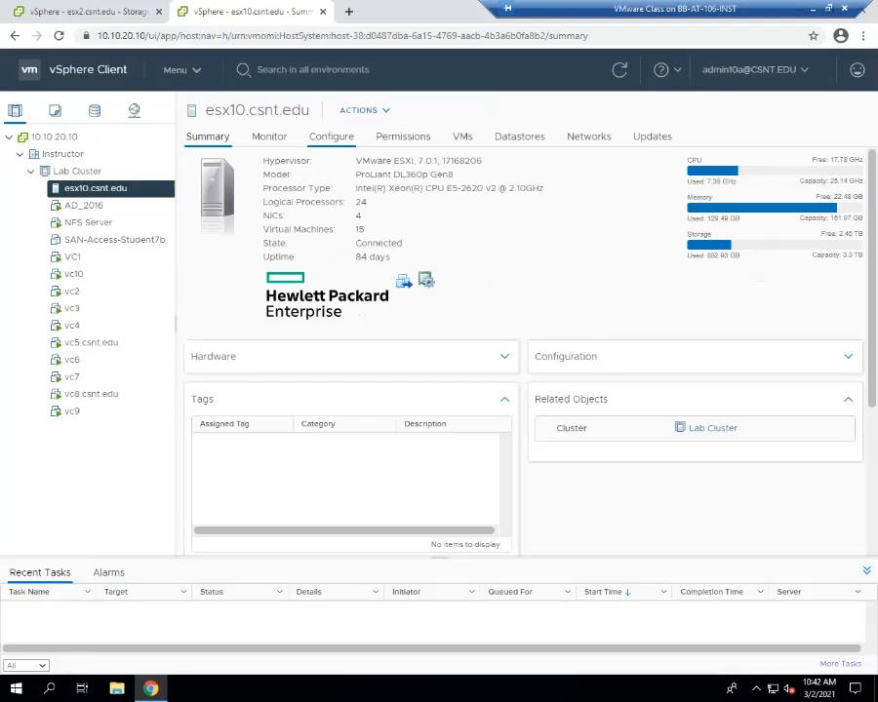
{"action": "left_click", "coordinate": [331, 137]}
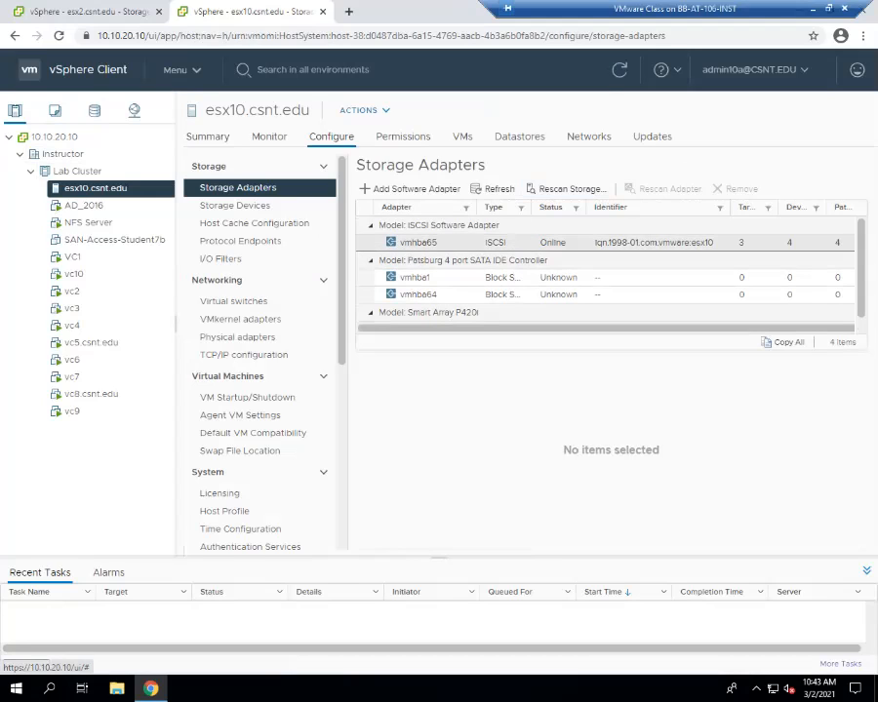
Check the three Dynamic Discovery servers on iSCSI adapter vmhba65, then go to the Storage inventory.
{"action": "left_click", "coordinate": [419, 243]}
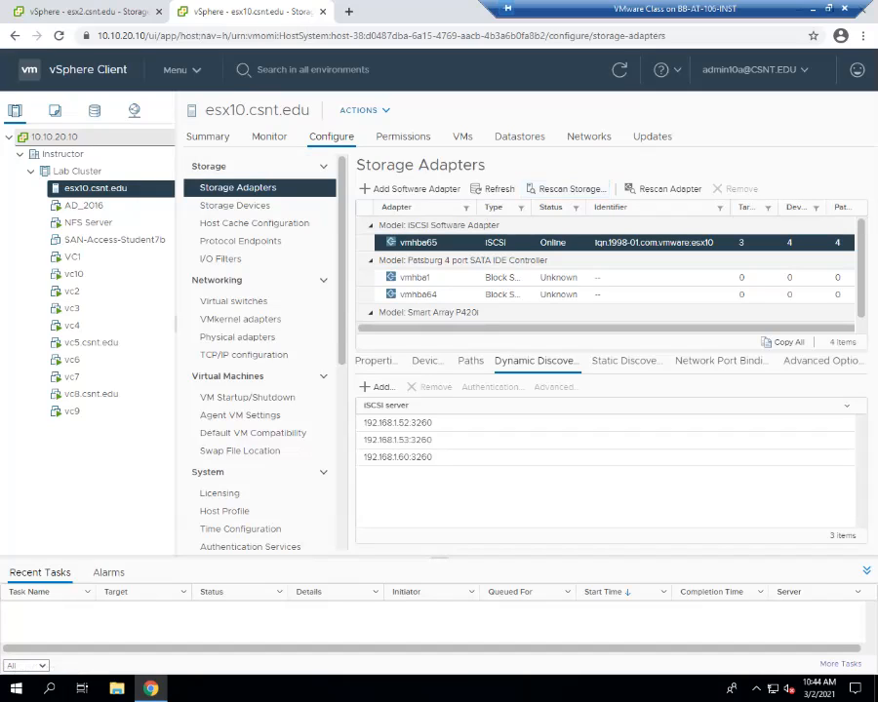
{"action": "left_click", "coordinate": [94, 111]}
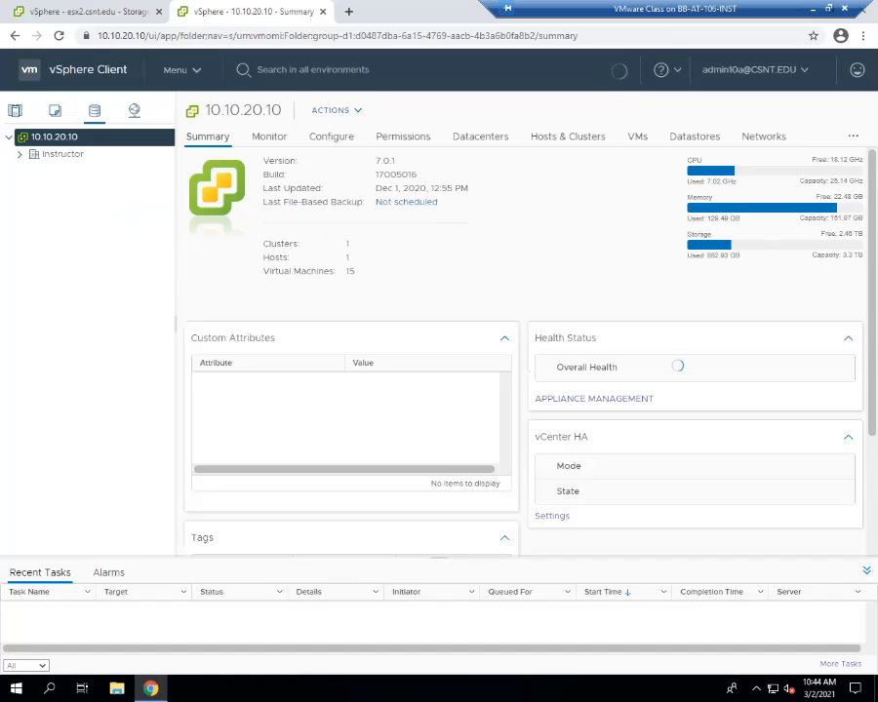
Expand the Instructor folder and select the Share-01 datastore.
{"action": "left_click", "coordinate": [20, 154]}
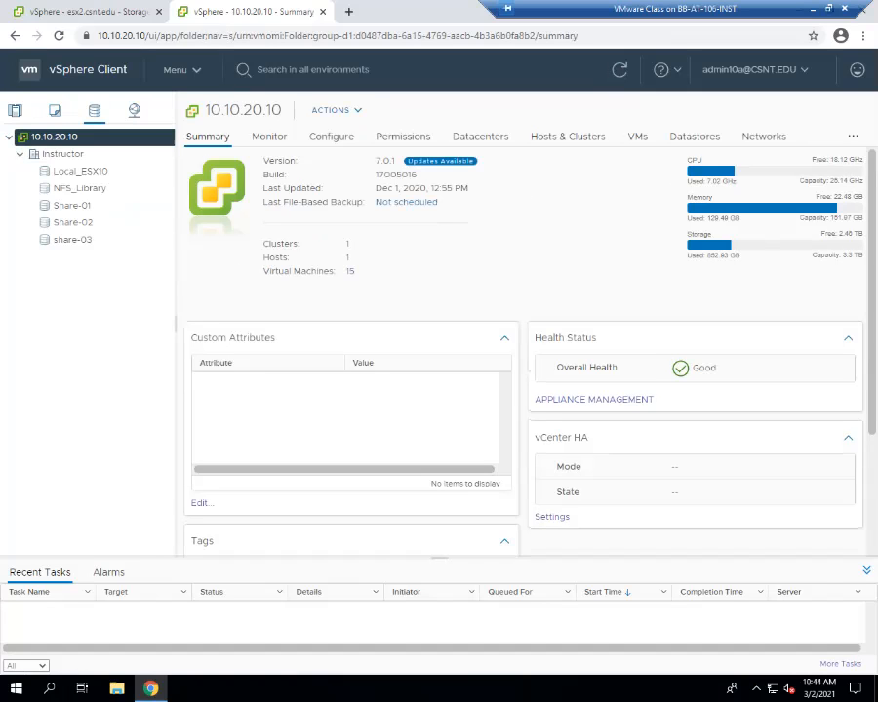
{"action": "right_click", "coordinate": [70, 205]}
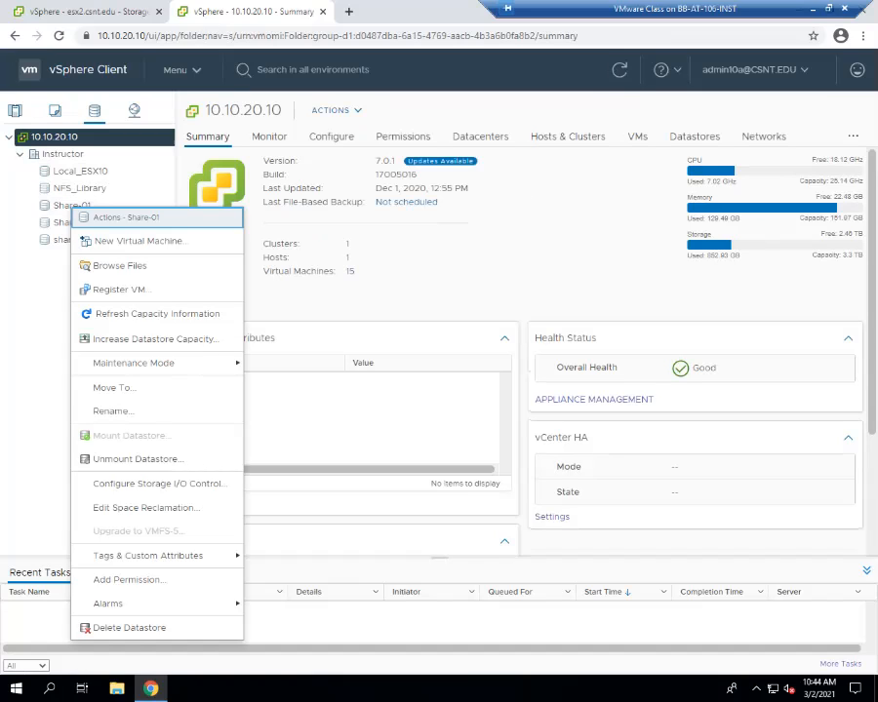
{"action": "mouse_move", "coordinate": [133, 363]}
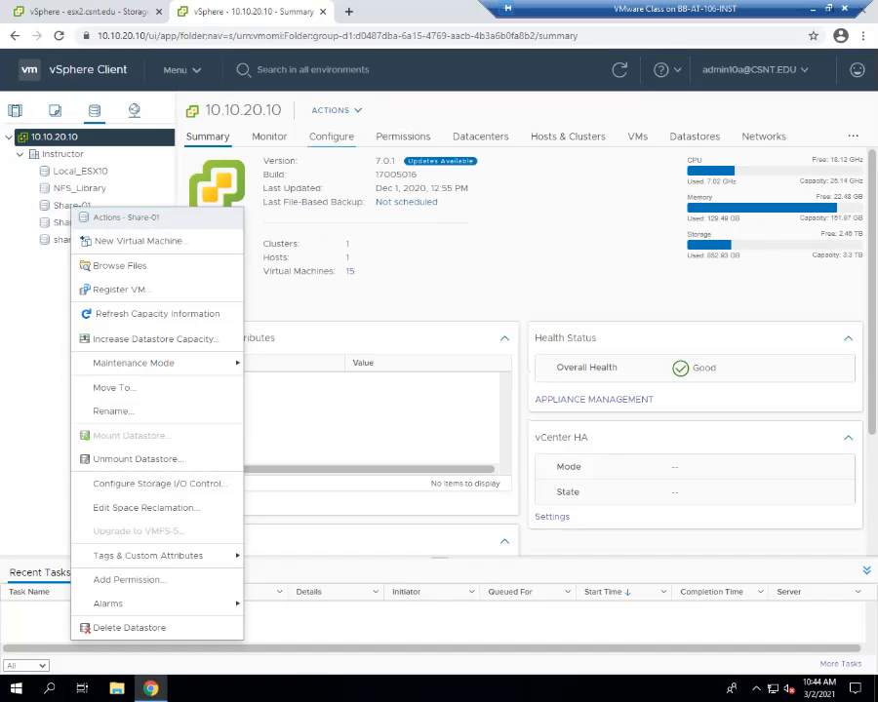
{"action": "left_click", "coordinate": [331, 137]}
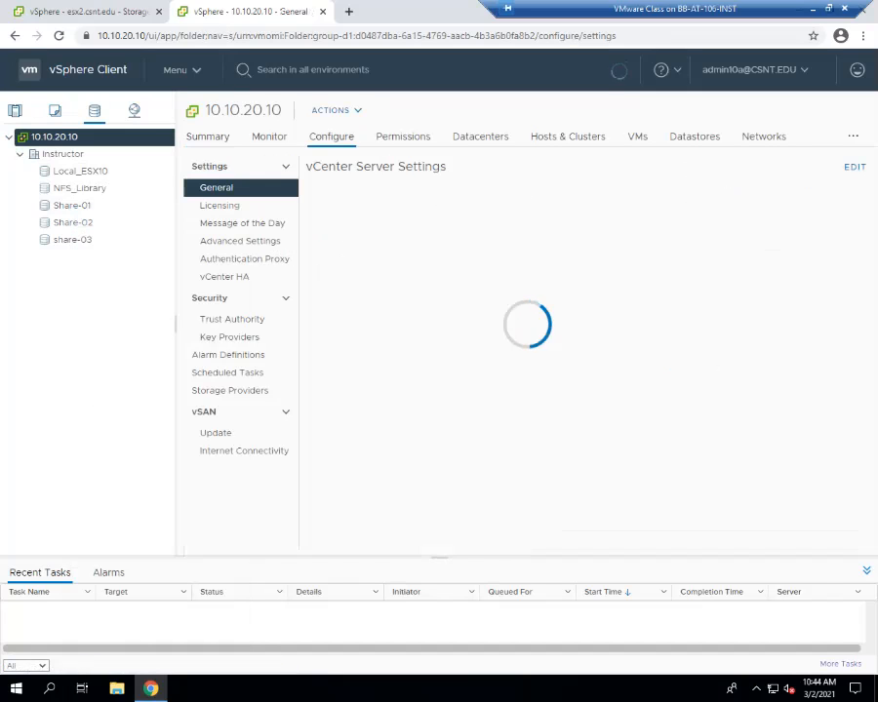
{"action": "left_click", "coordinate": [71, 205]}
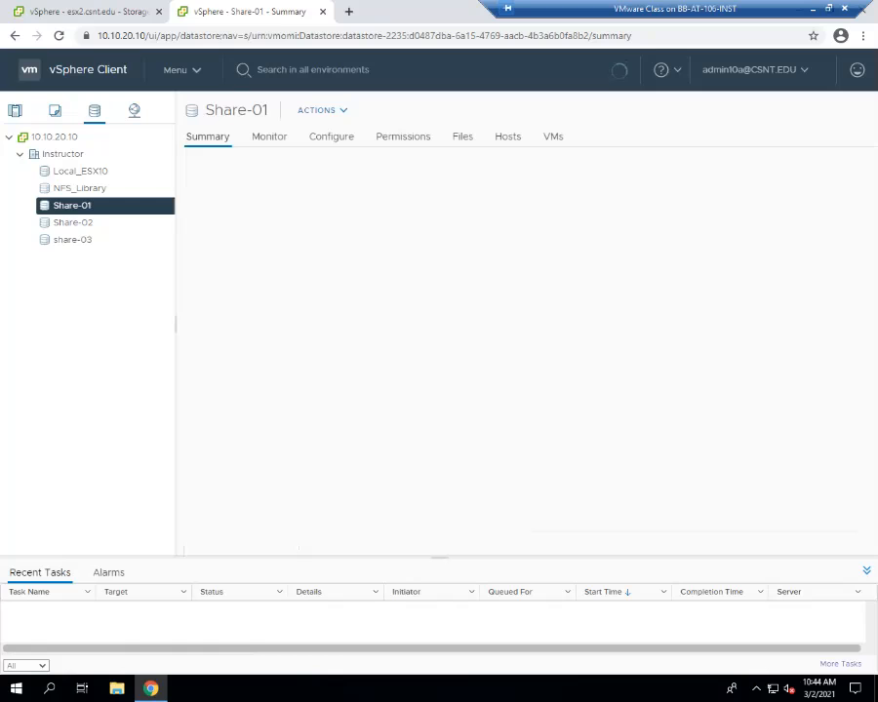
View Share-01's configuration and its Hosts list showing esx10.csnt.edu.
{"action": "right_click", "coordinate": [78, 206]}
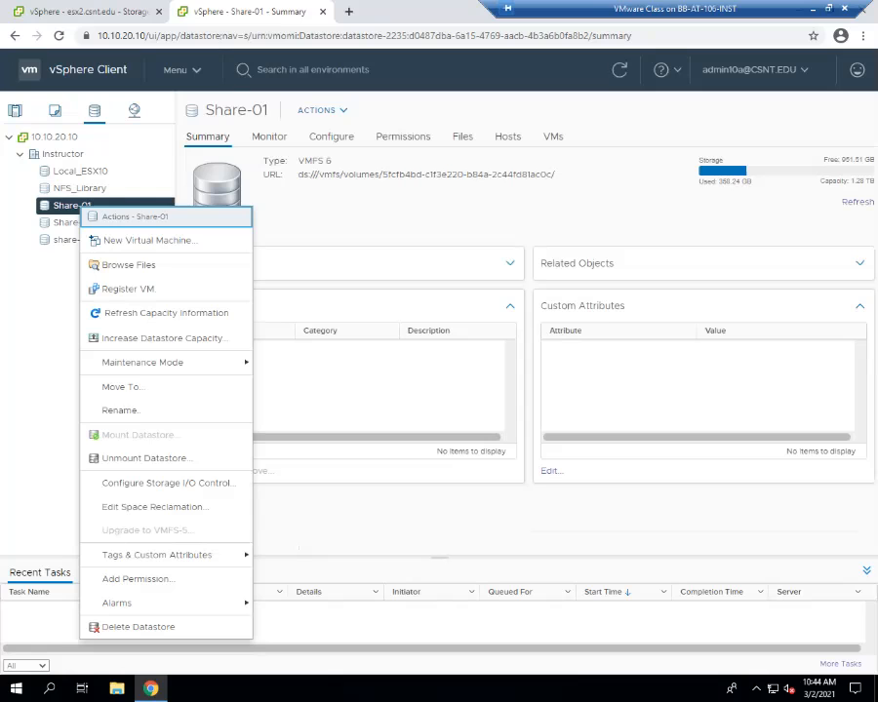
{"action": "left_click", "coordinate": [332, 136]}
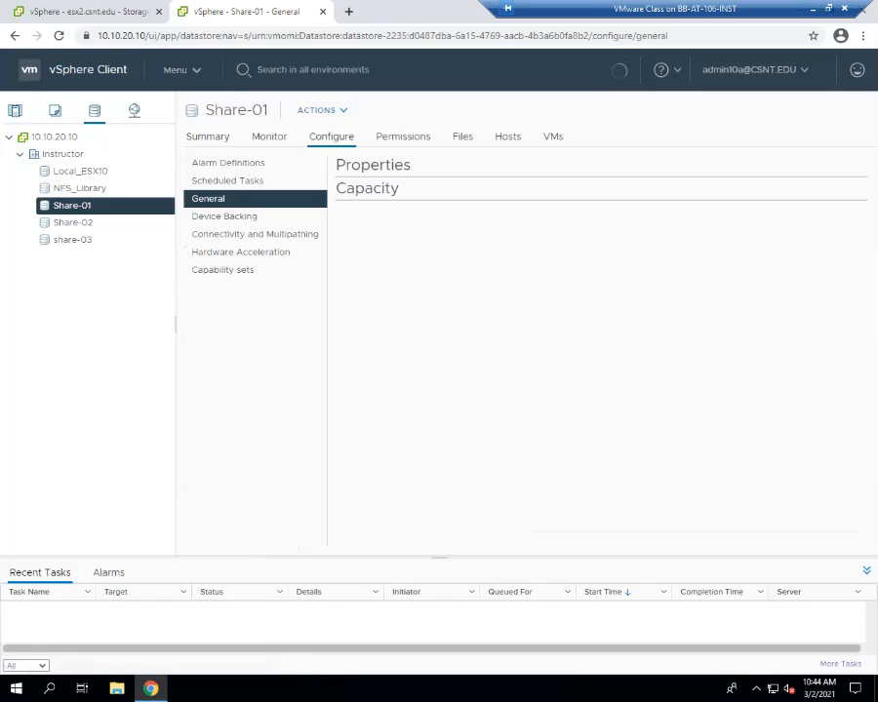
{"action": "left_click", "coordinate": [507, 136]}
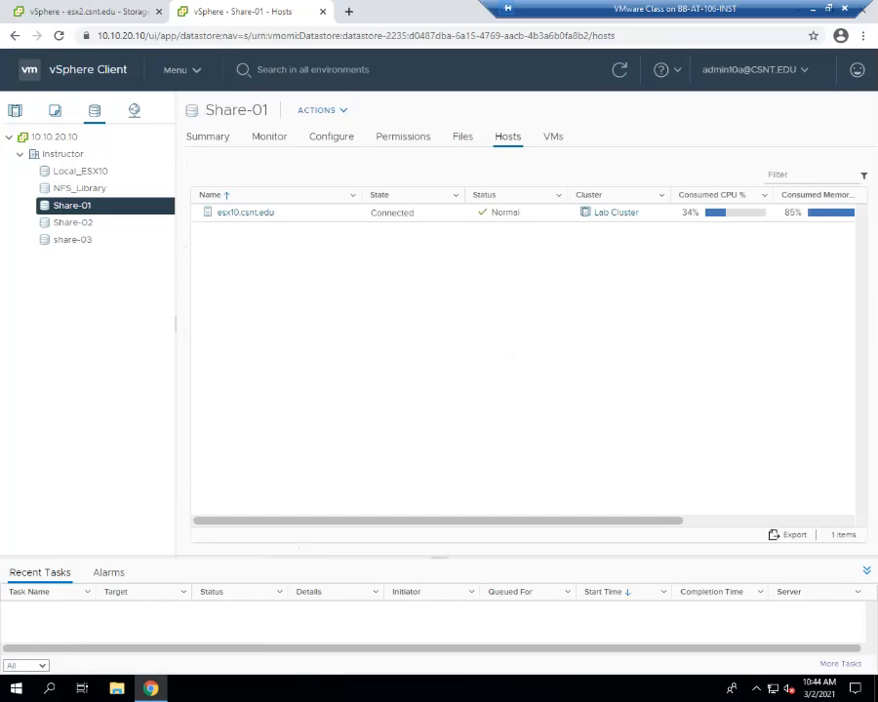
{"action": "right_click", "coordinate": [235, 267]}
{"action": "right_click", "coordinate": [256, 213]}
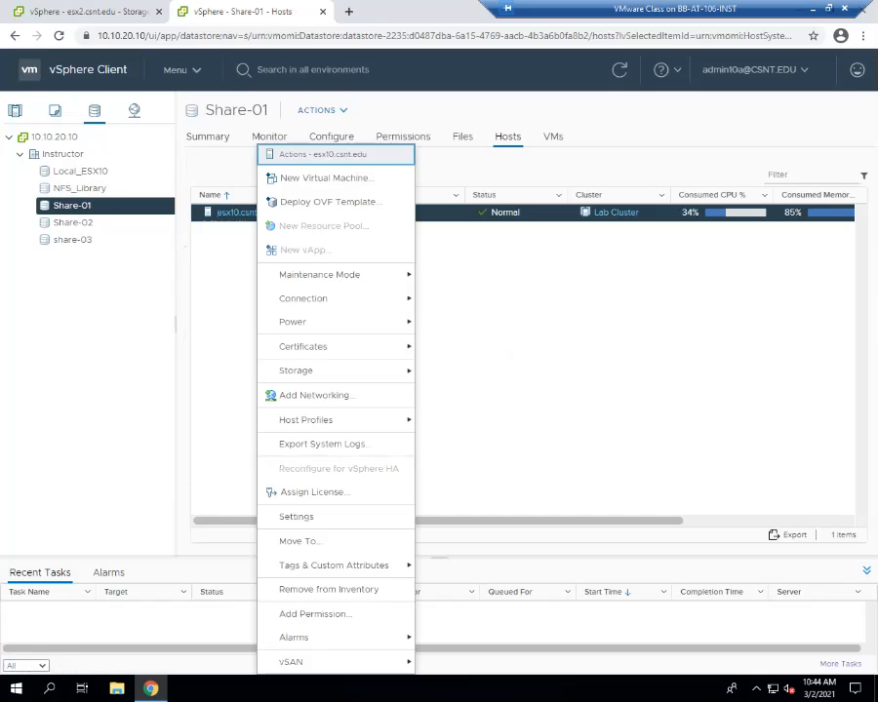
{"action": "left_click", "coordinate": [73, 206]}
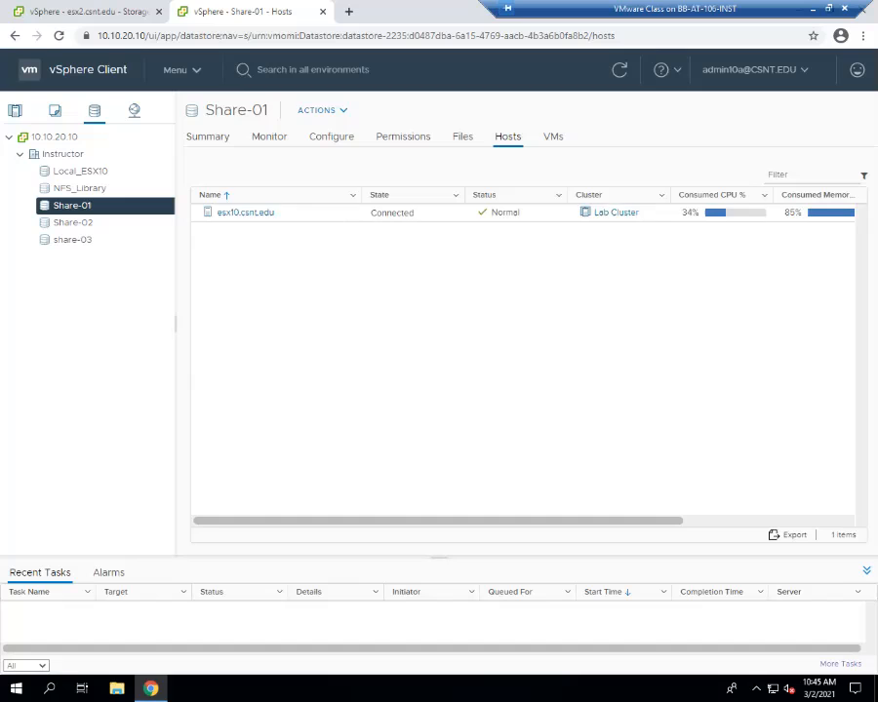
Return to Hosts and Clusters, then log out of the 10.10.20.10 session and open its login tab.
{"action": "left_click", "coordinate": [14, 111]}
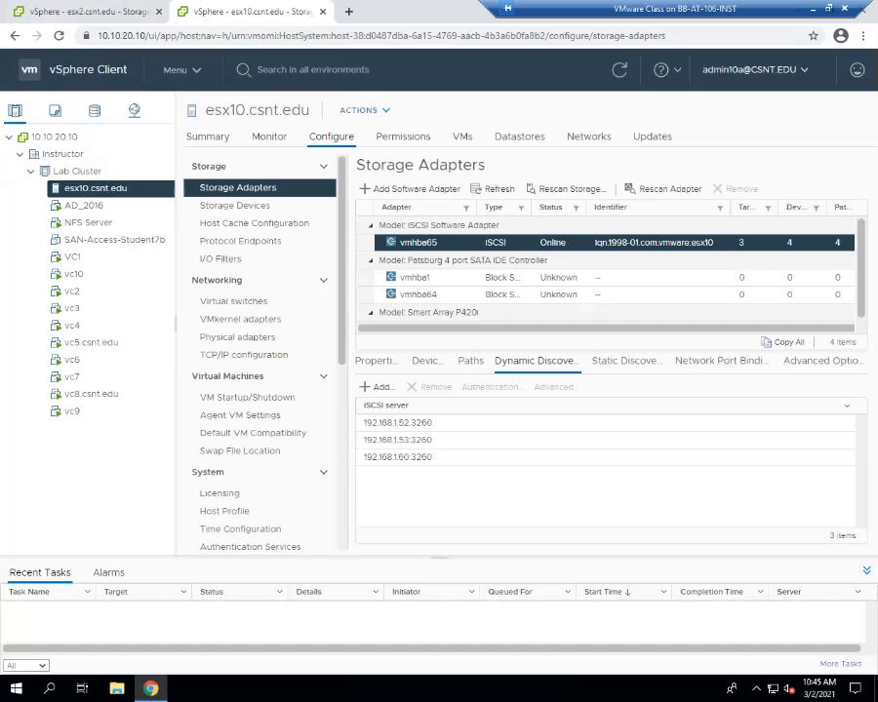
{"action": "left_click", "coordinate": [755, 70]}
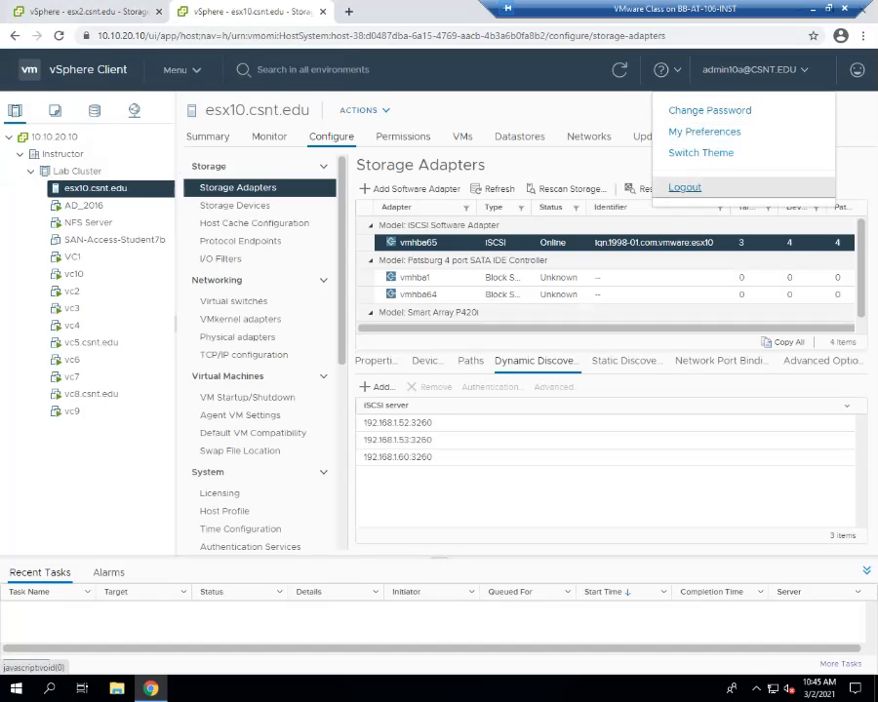
{"action": "left_click", "coordinate": [684, 186]}
{"action": "left_click", "coordinate": [97, 12]}
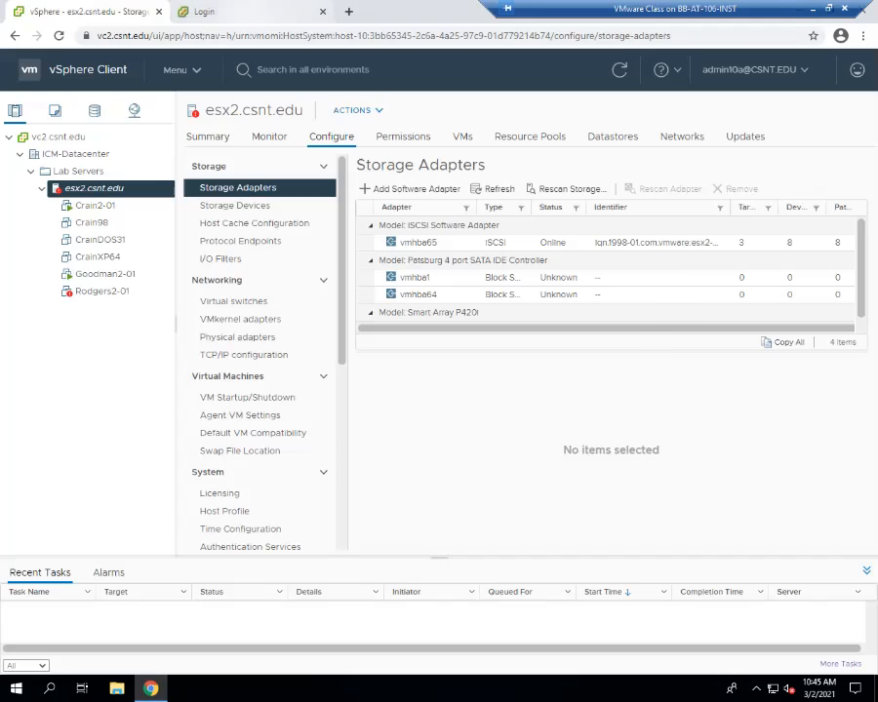
{"action": "left_click", "coordinate": [222, 12]}
Close the Login tab, sign out of vc2.csnt.edu, and close the Chrome window.
{"action": "left_click", "coordinate": [323, 12]}
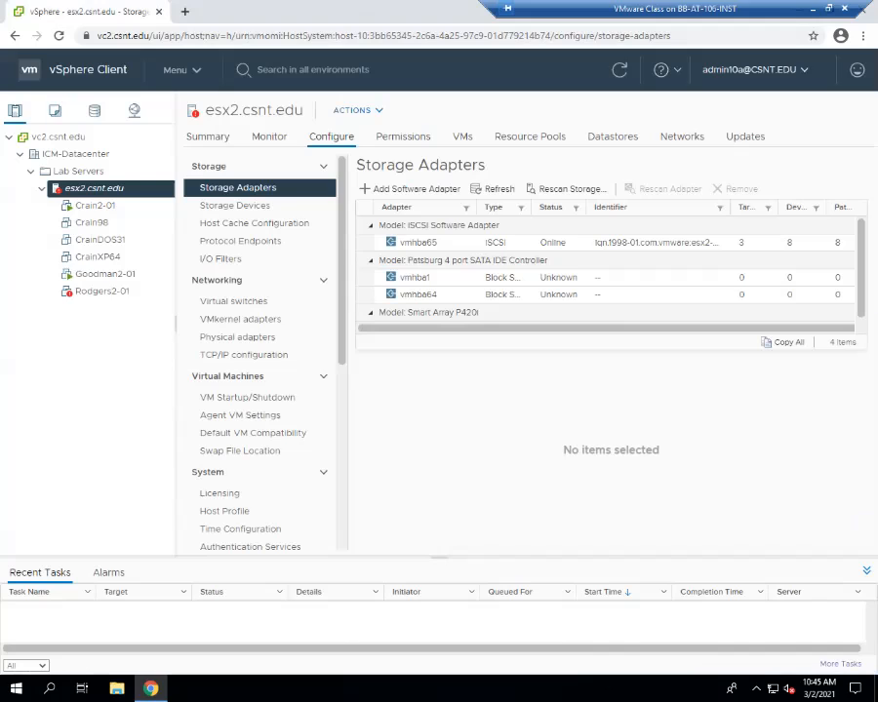
{"action": "left_click", "coordinate": [749, 69]}
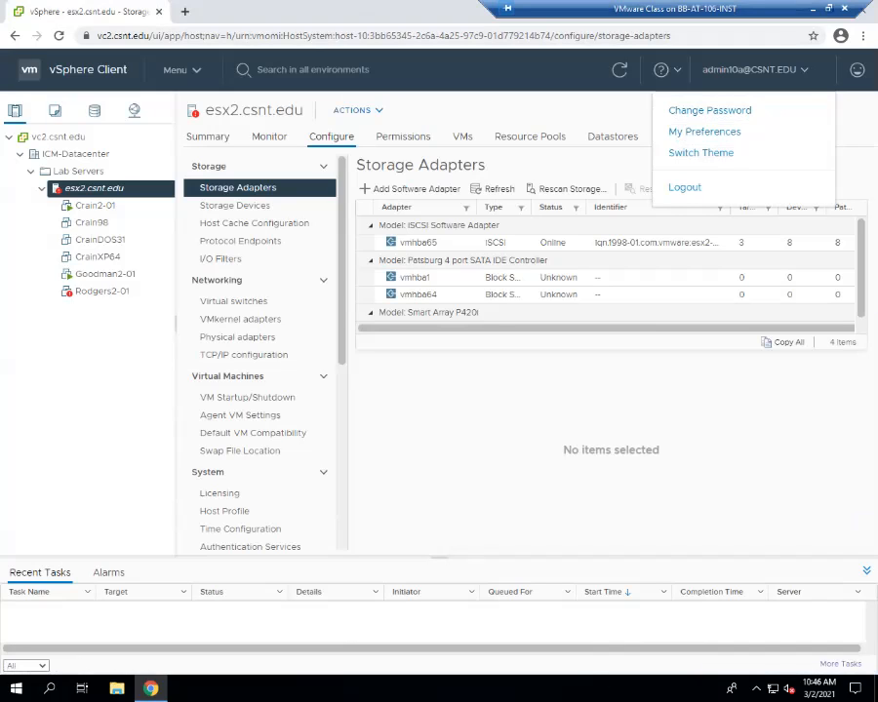
{"action": "left_click", "coordinate": [685, 186]}
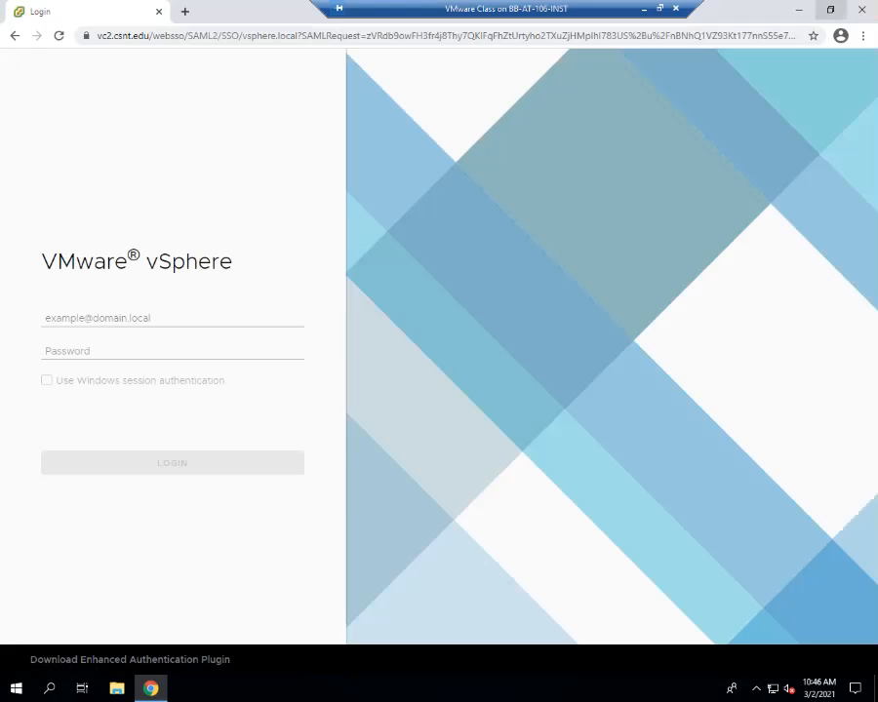
{"action": "left_click", "coordinate": [861, 10]}
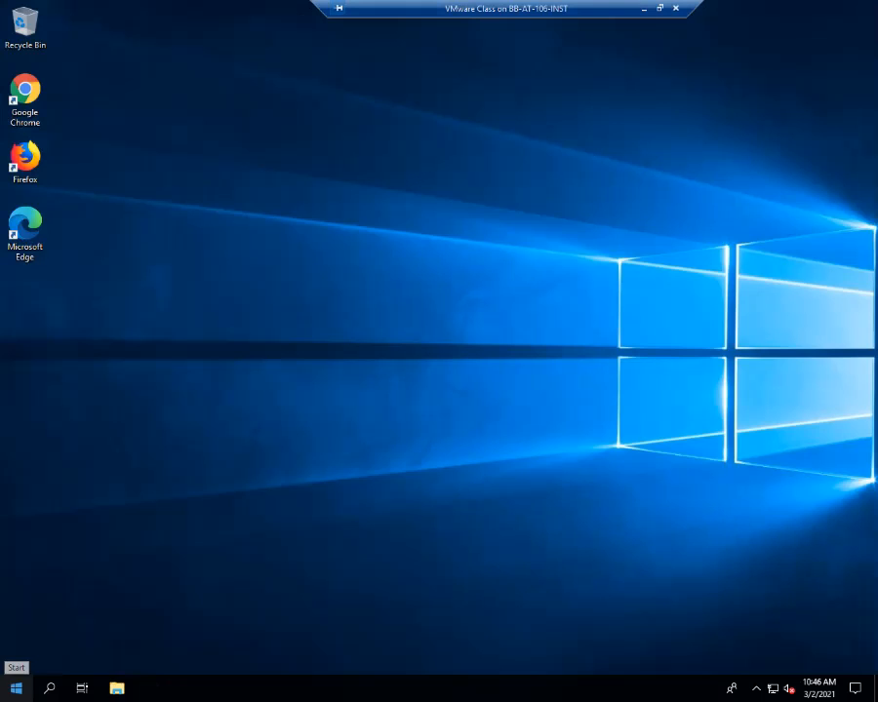
Bring the lab PDF forward at page 53, Lab 16 Using VM Templates.
{"action": "right_click", "coordinate": [16, 688]}
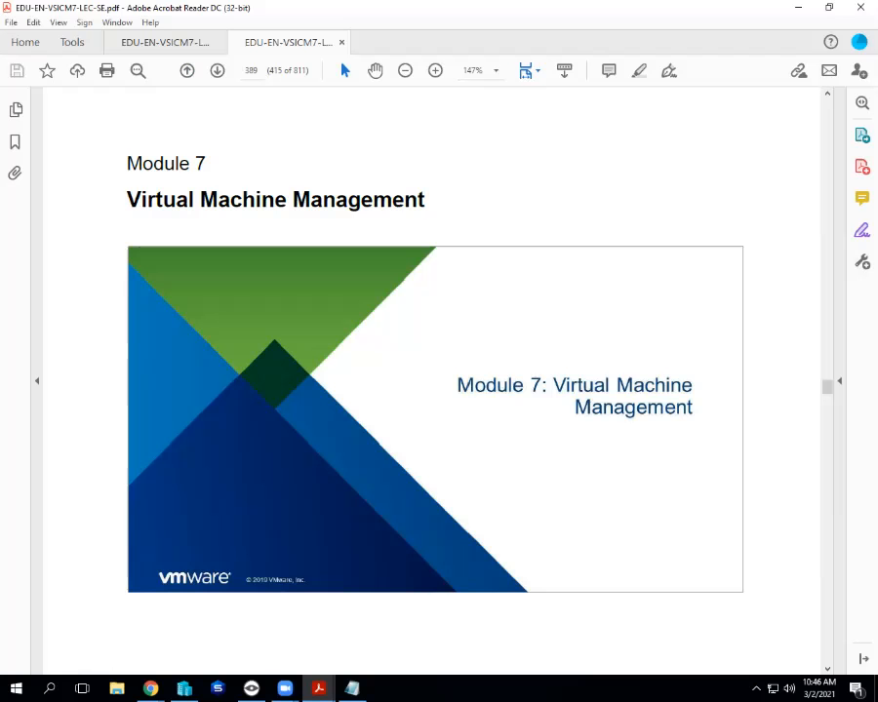
{"action": "left_click", "coordinate": [237, 43]}
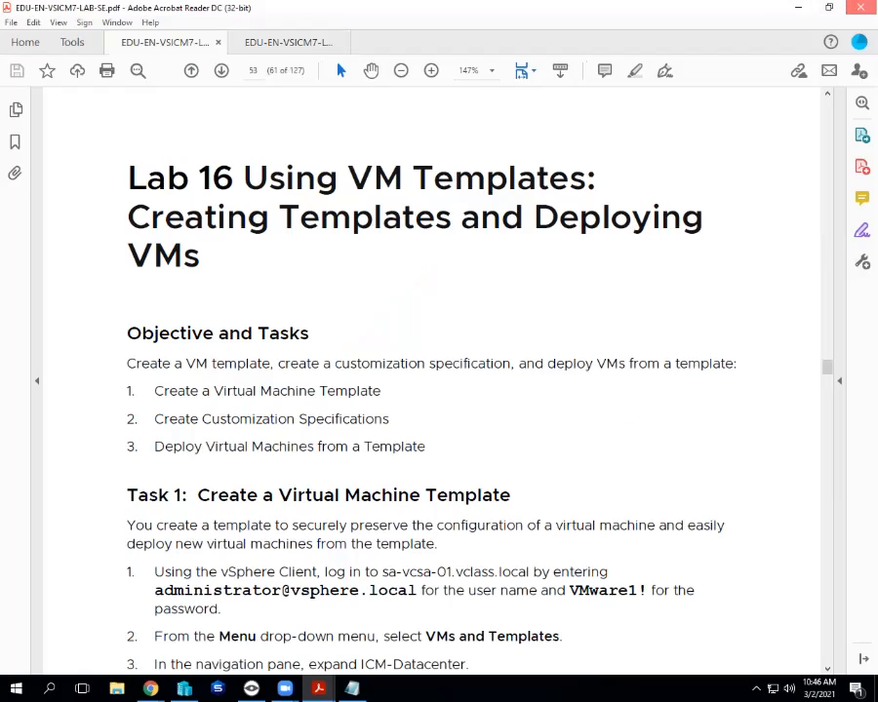
Close Adobe Acrobat Reader, choosing to close all open lab PDF tabs.
{"action": "key", "text": "alt+F4"}
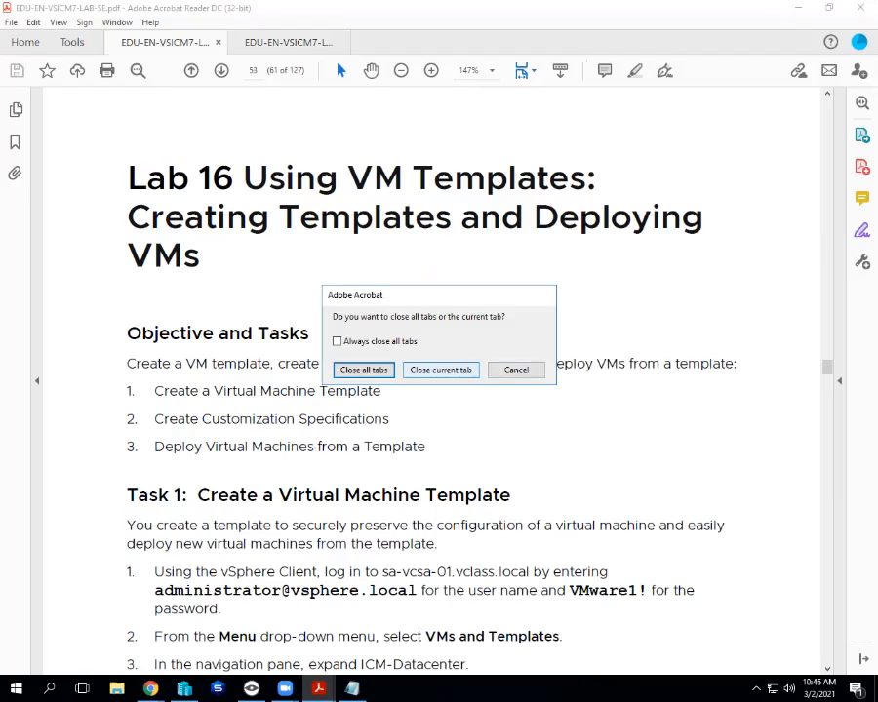
{"action": "left_click", "coordinate": [516, 370]}
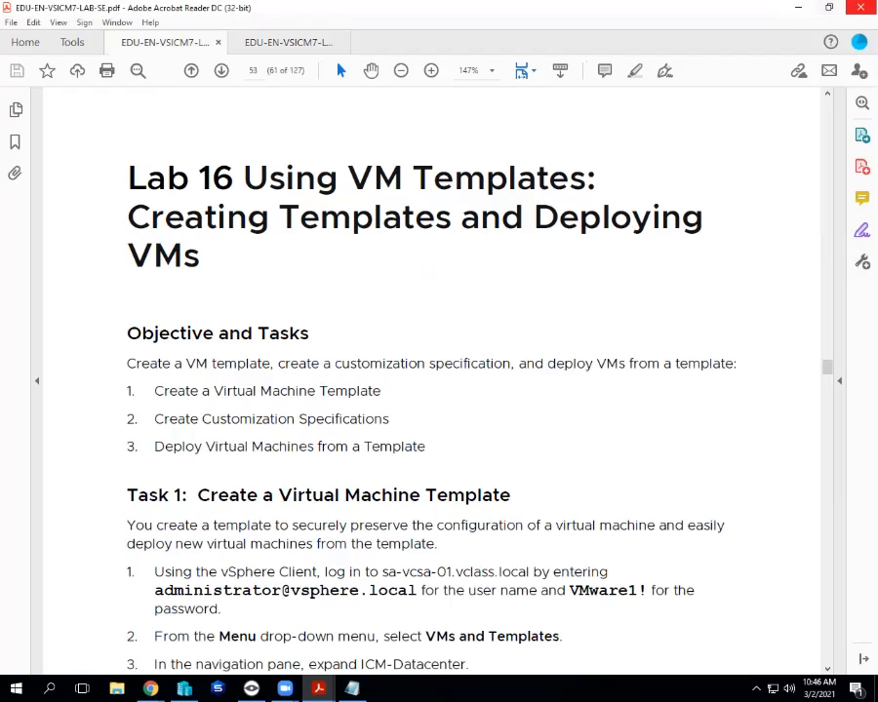
{"action": "left_click", "coordinate": [861, 8]}
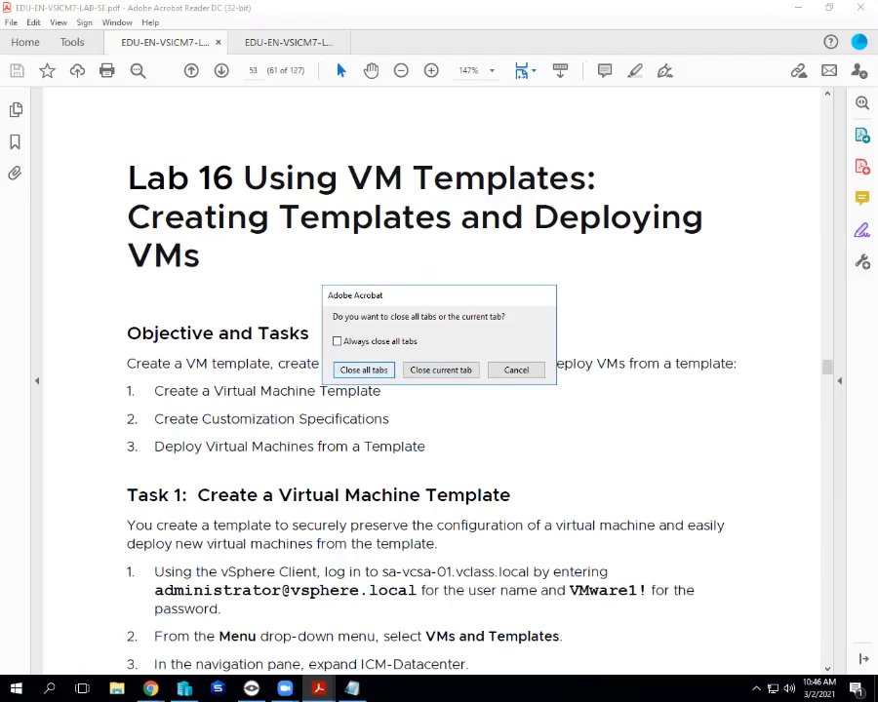
{"action": "key", "text": "Return"}
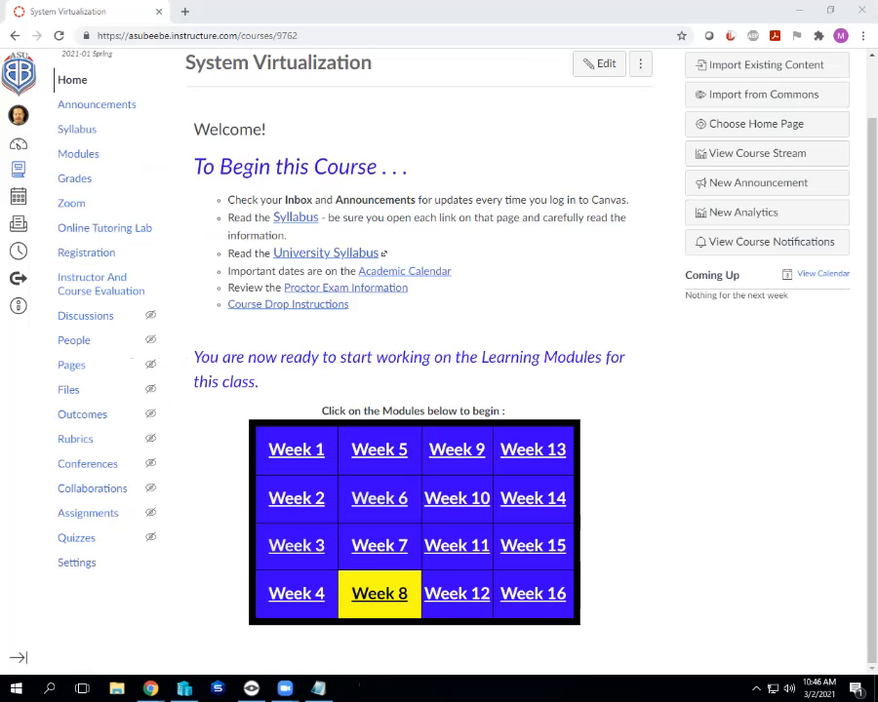
Close the Chrome Canvas course page and Notepad, discarding the unsaved Lab 13 notes.
{"action": "left_click", "coordinate": [861, 8]}
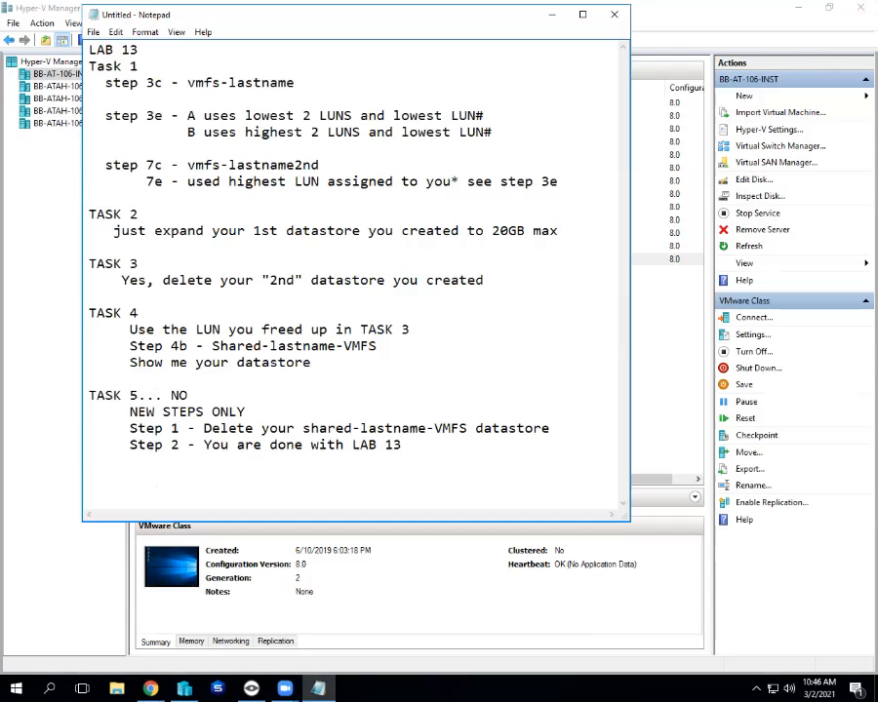
{"action": "left_click", "coordinate": [615, 14]}
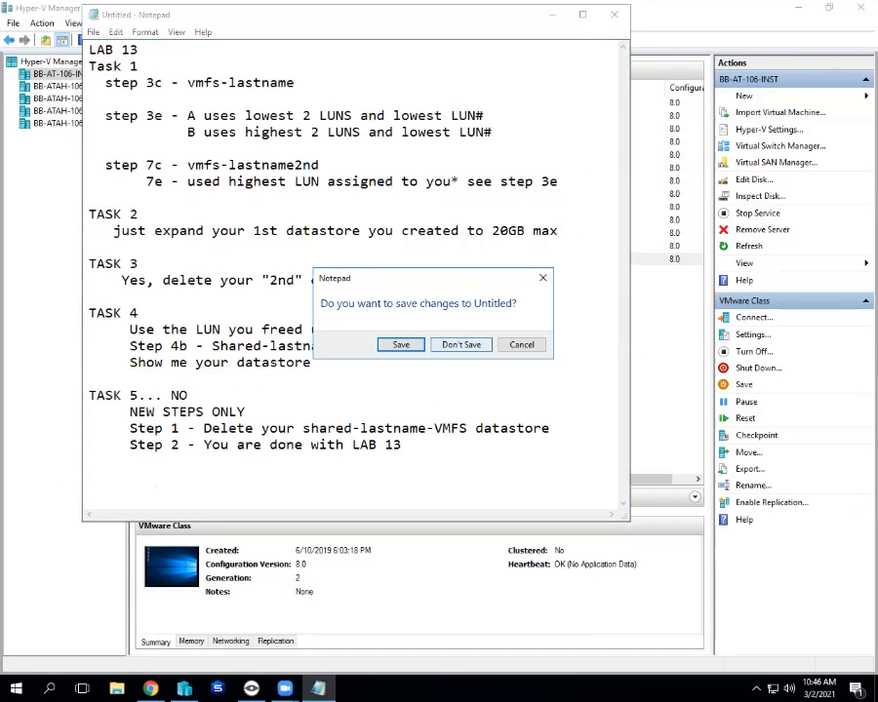
{"action": "left_click", "coordinate": [461, 344]}
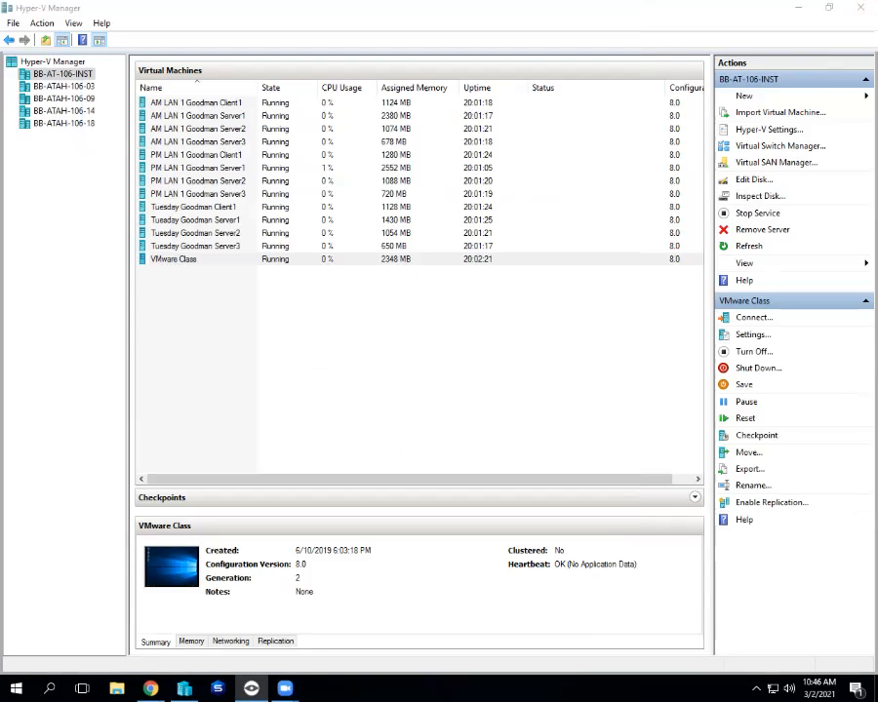